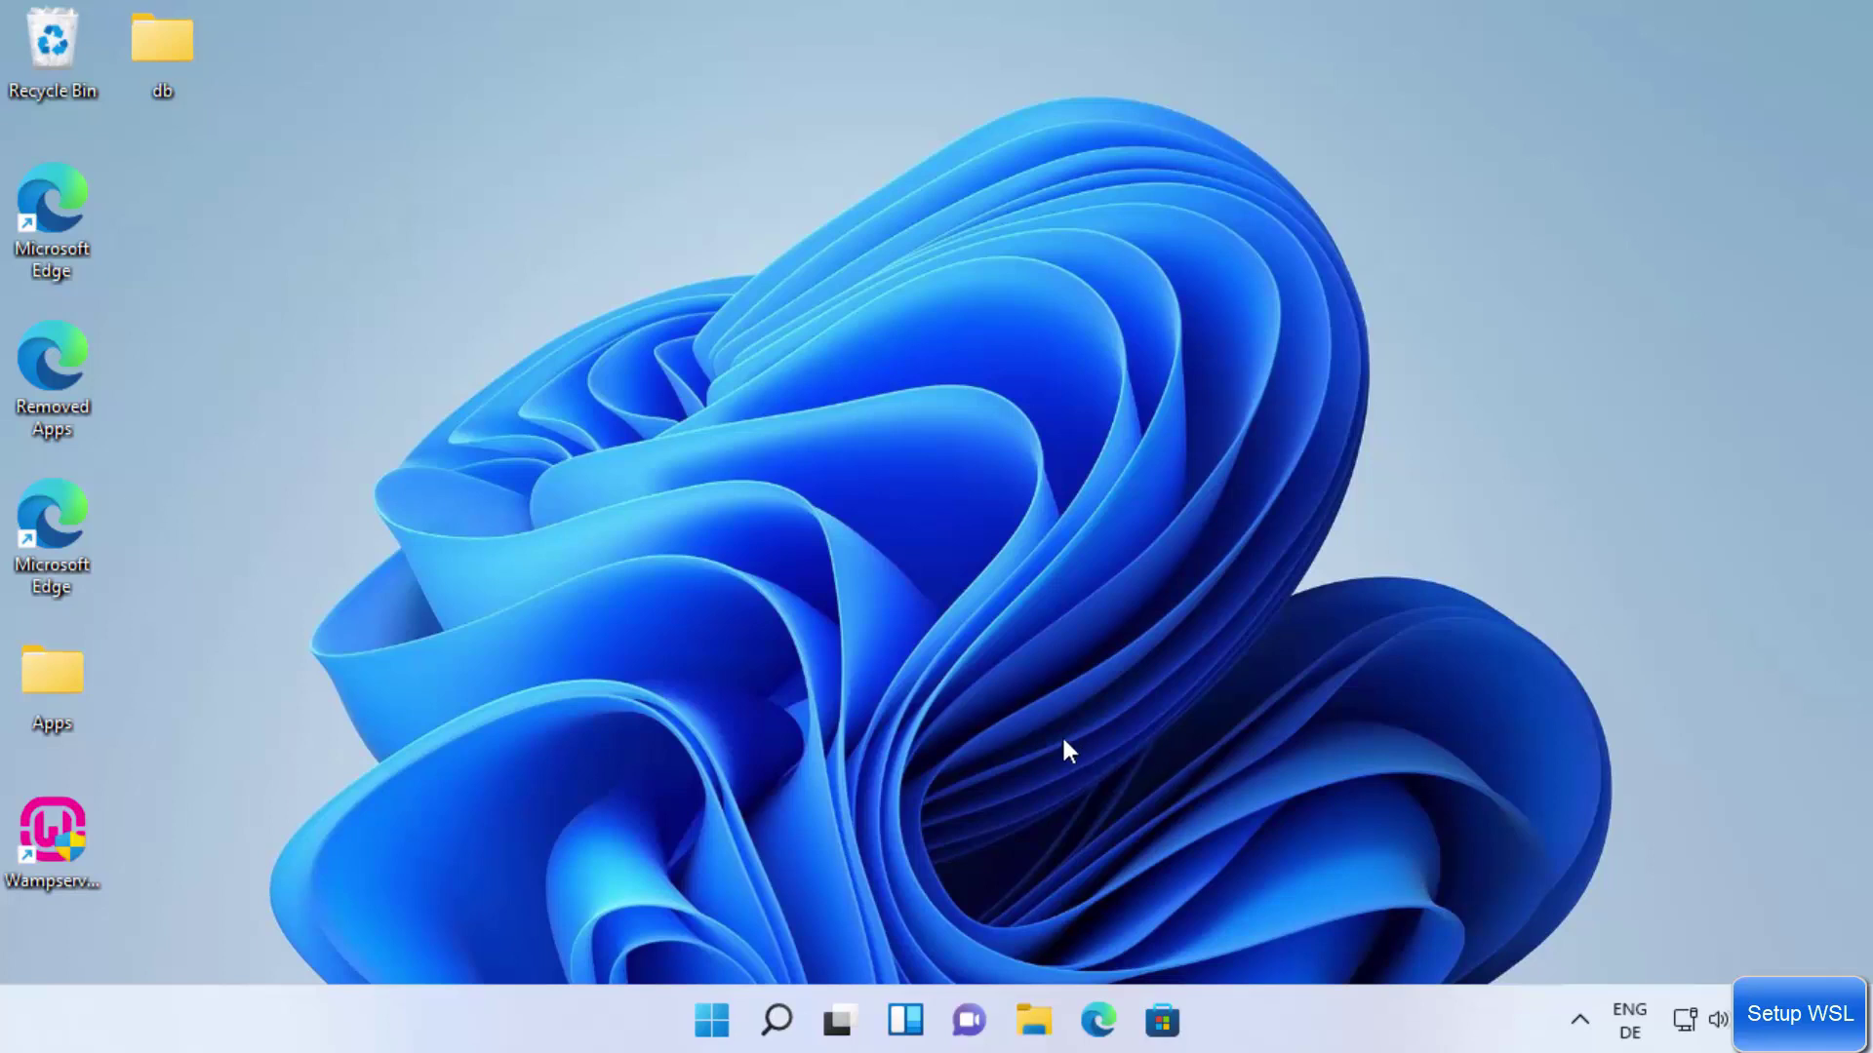
Find and open the Control Panel through Windows search, with its items viewed by Category.
{"action": "left_click", "coordinate": [786, 1024]}
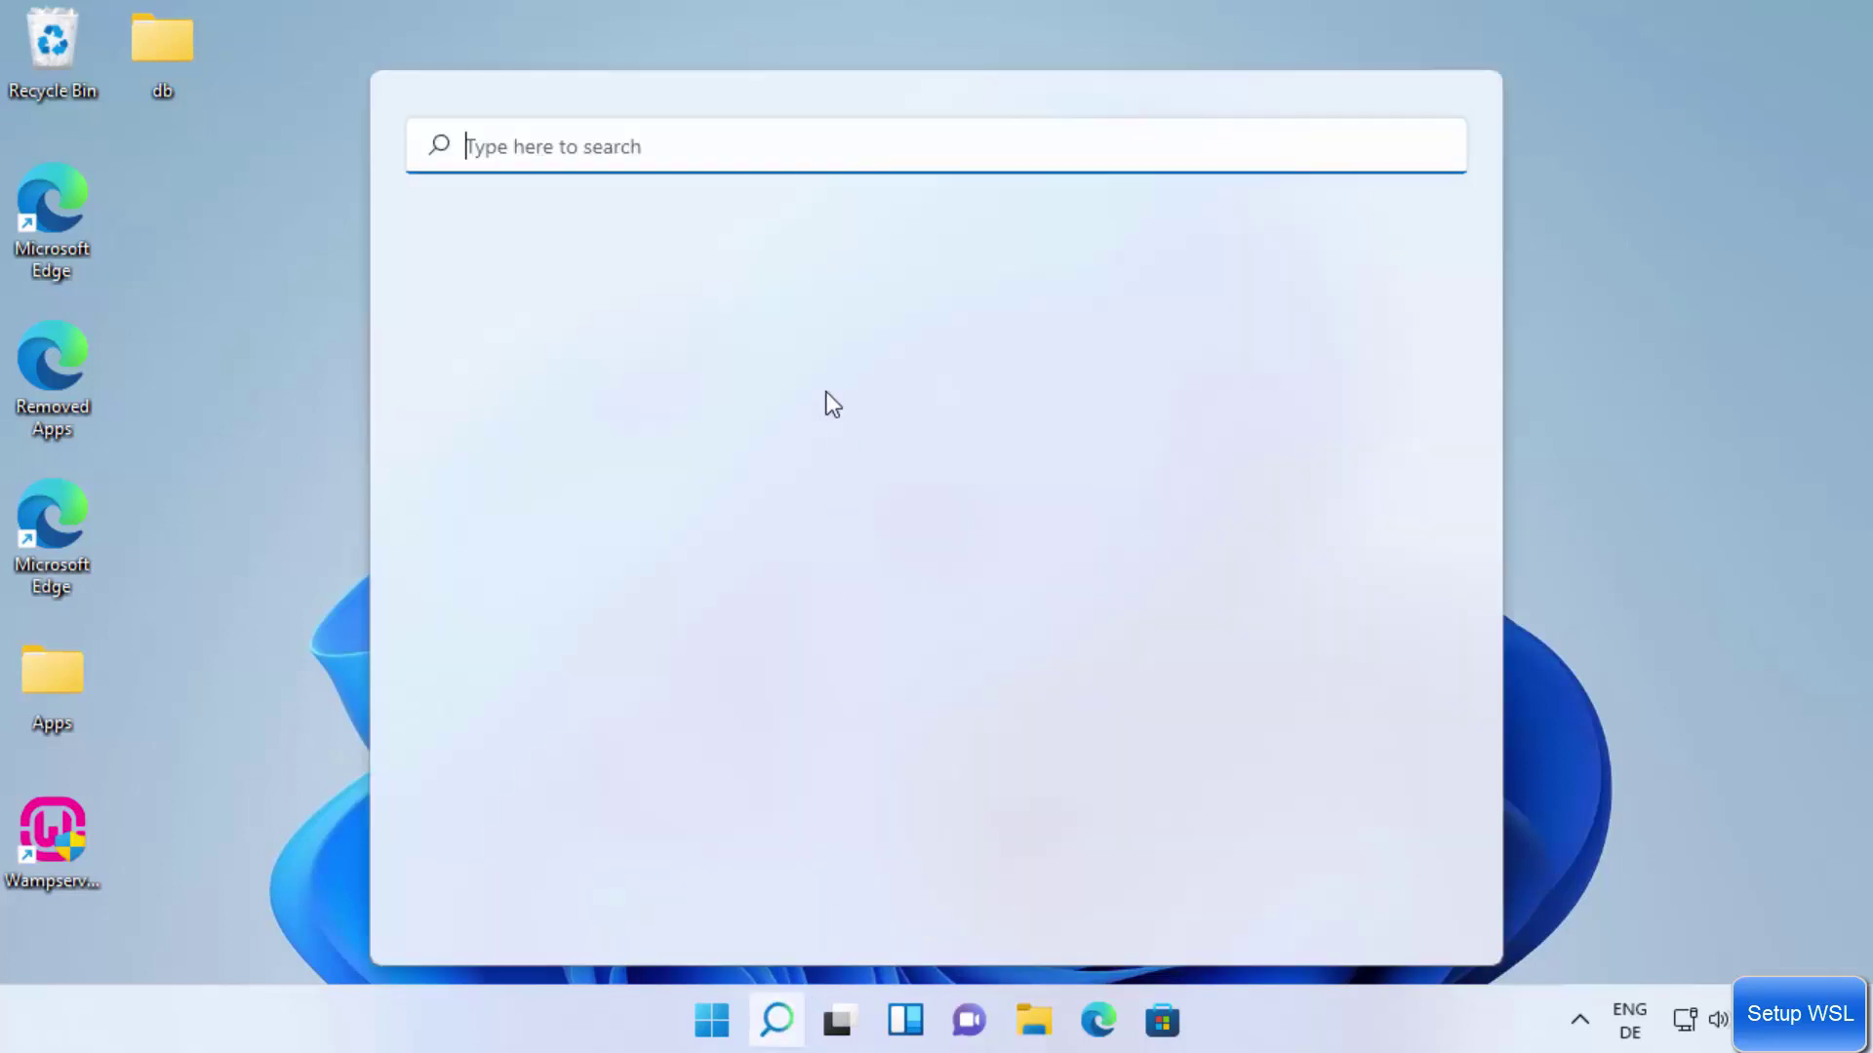
{"action": "type", "text": "con"}
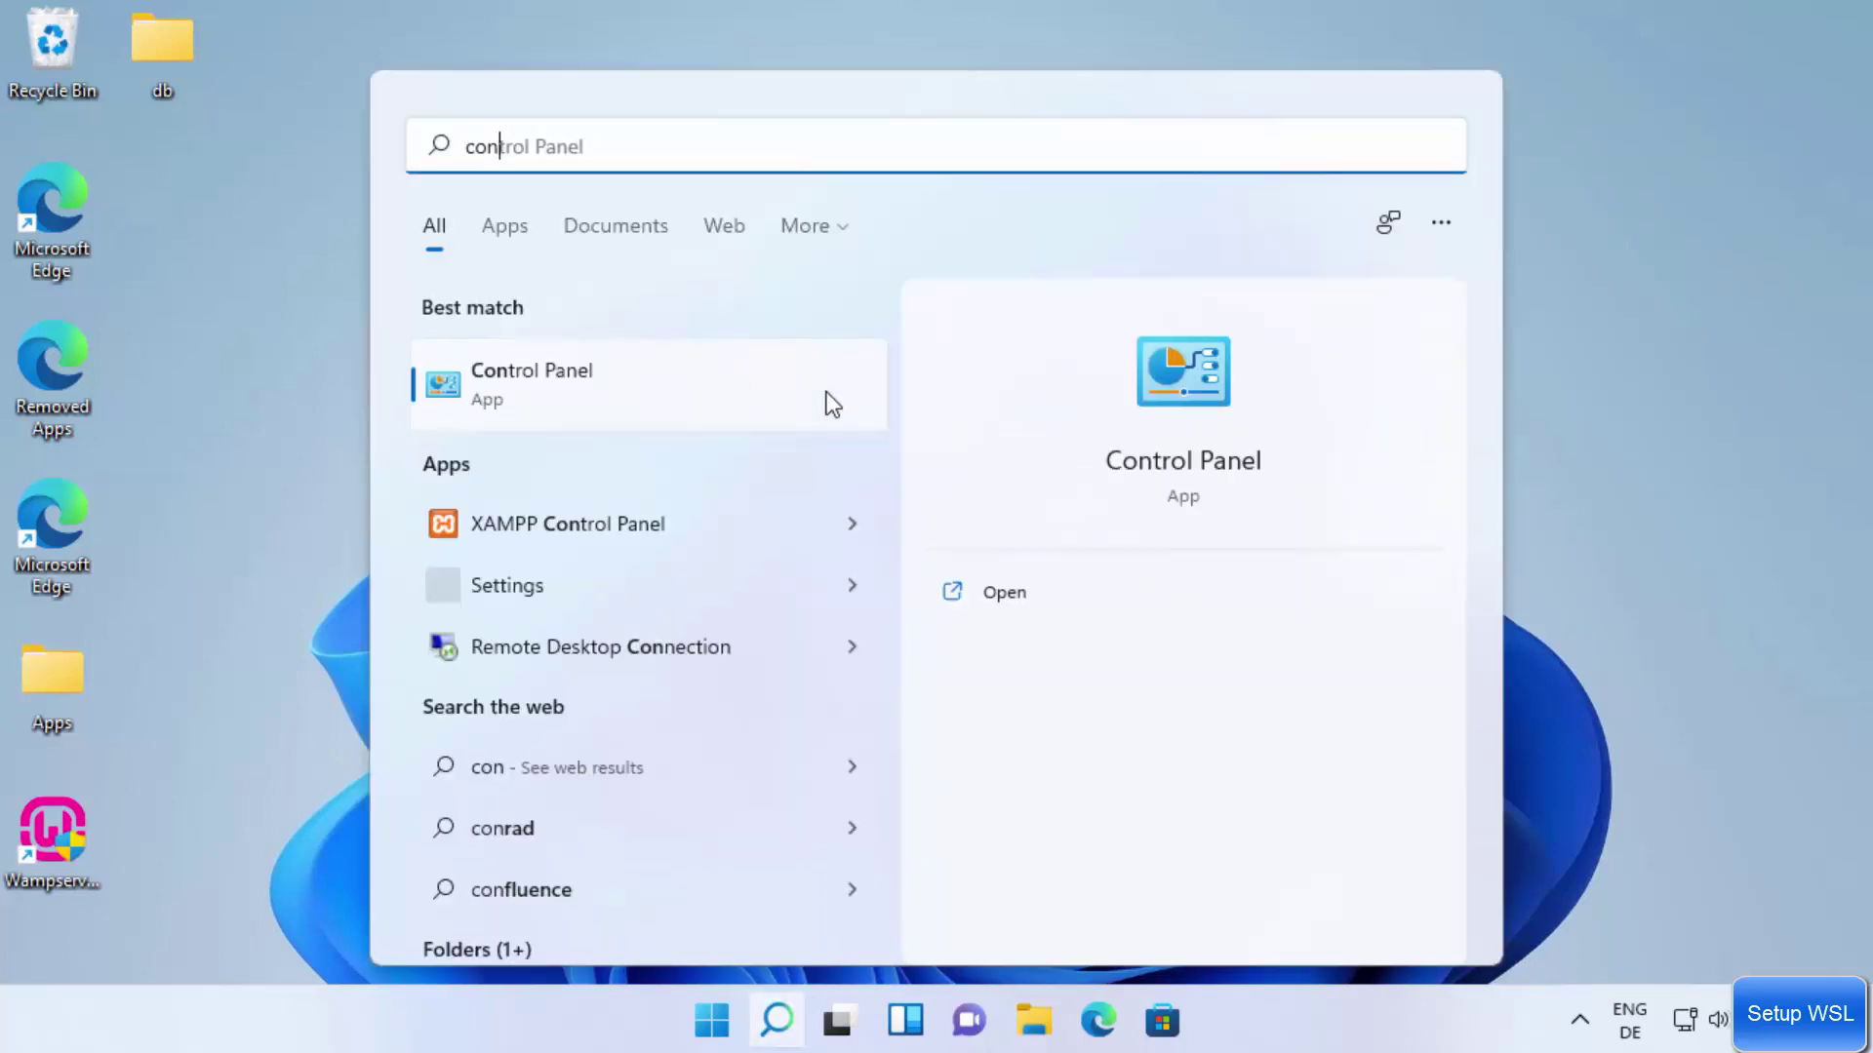
{"action": "left_click", "coordinate": [627, 410]}
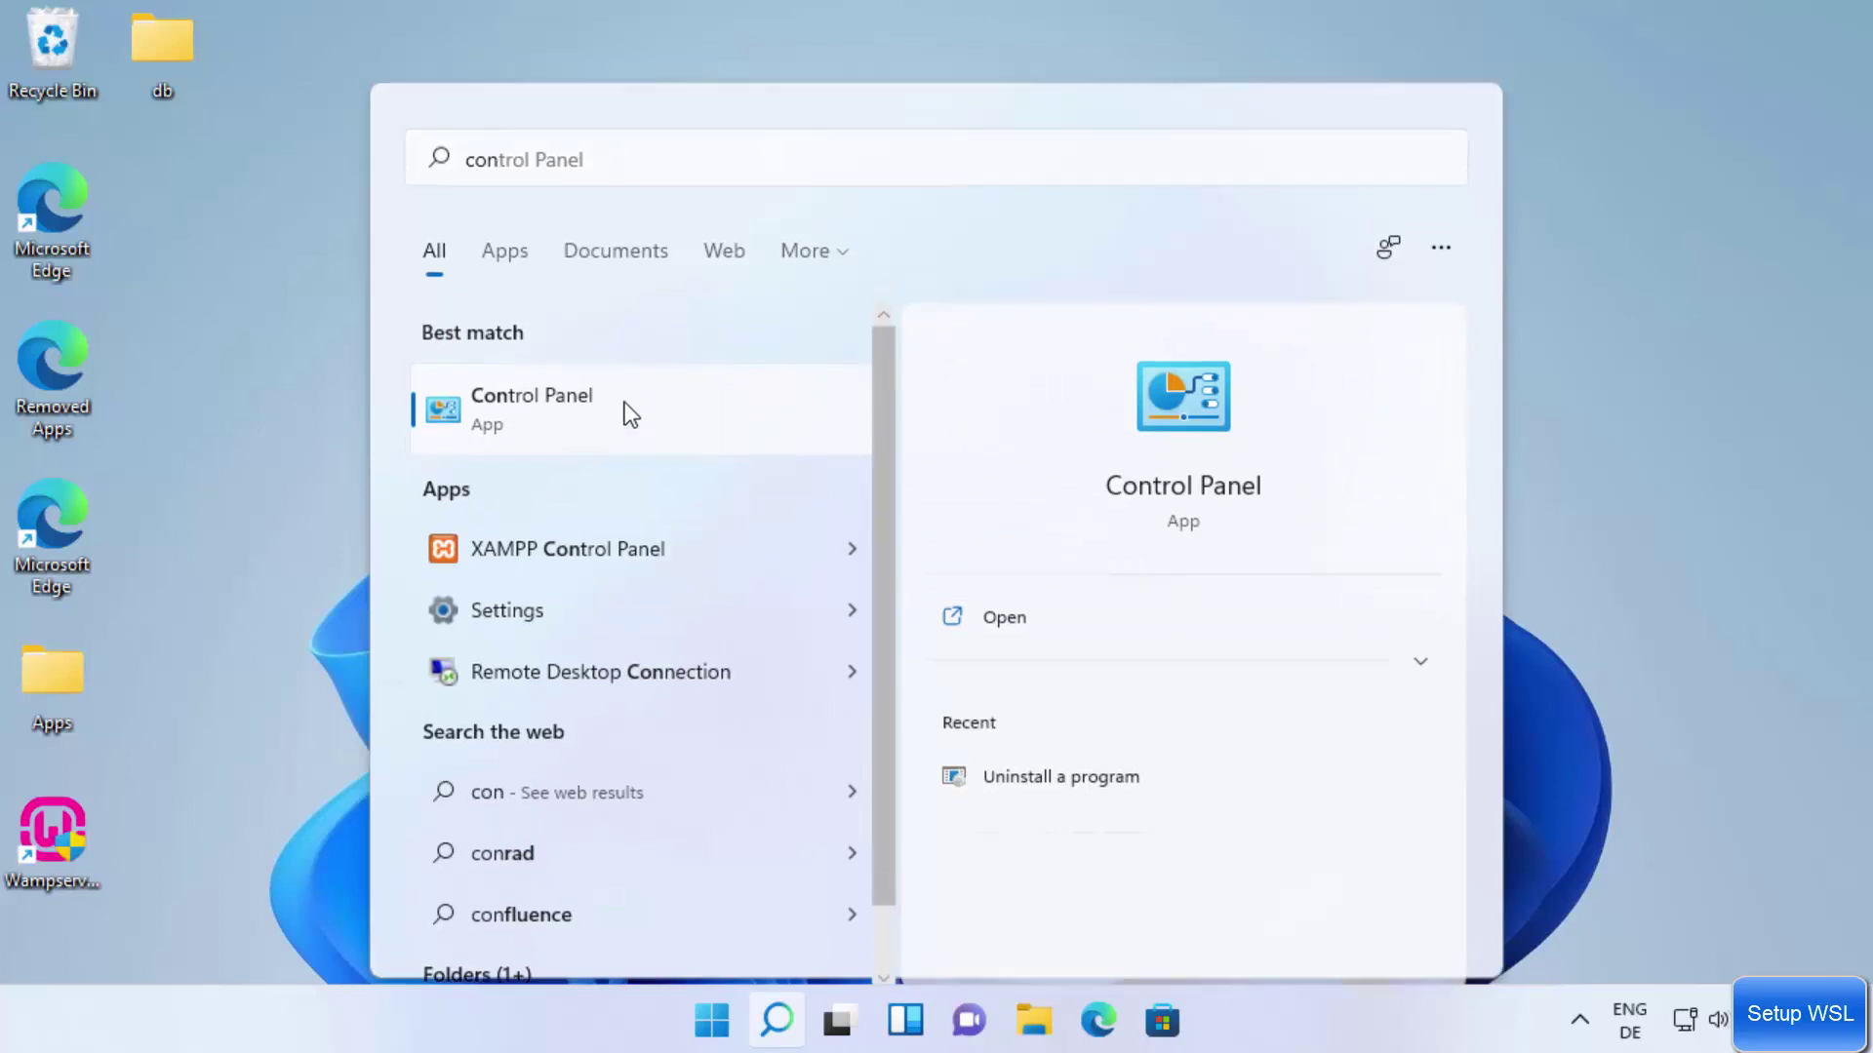
{"action": "left_click", "coordinate": [1383, 246]}
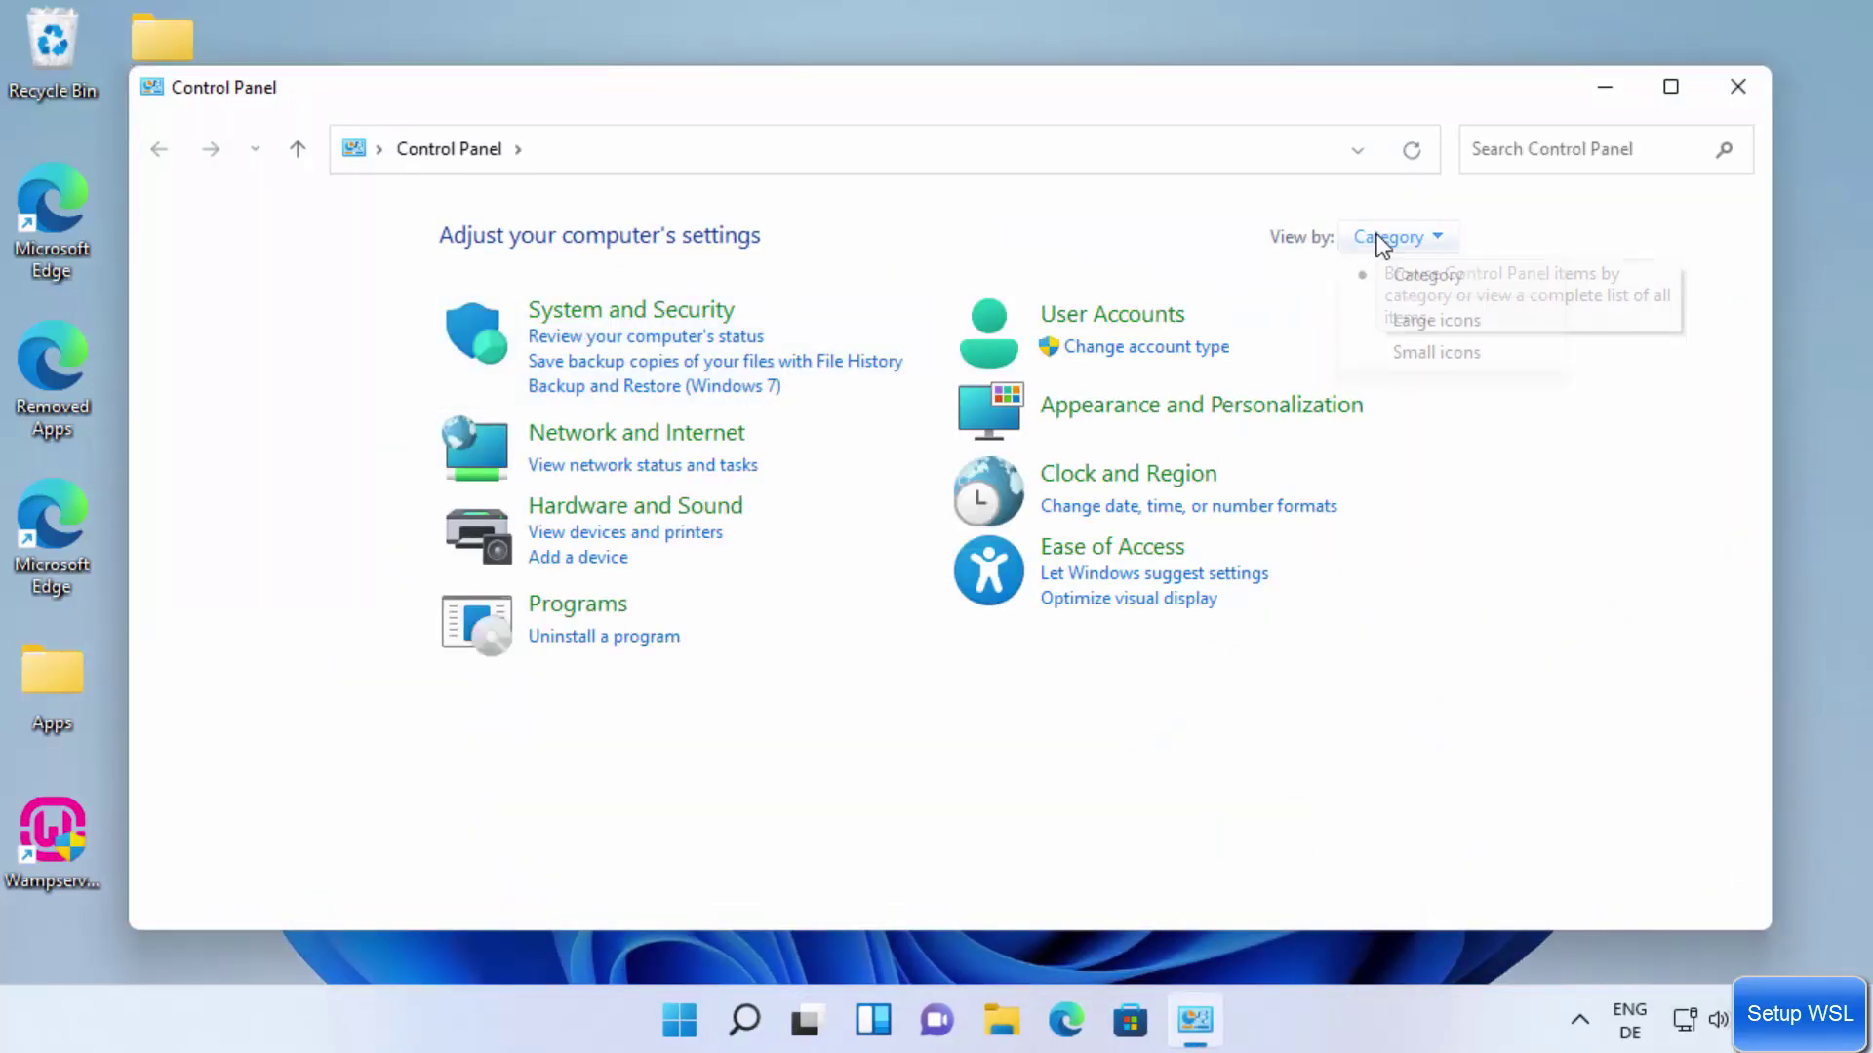
{"action": "left_click", "coordinate": [1404, 275]}
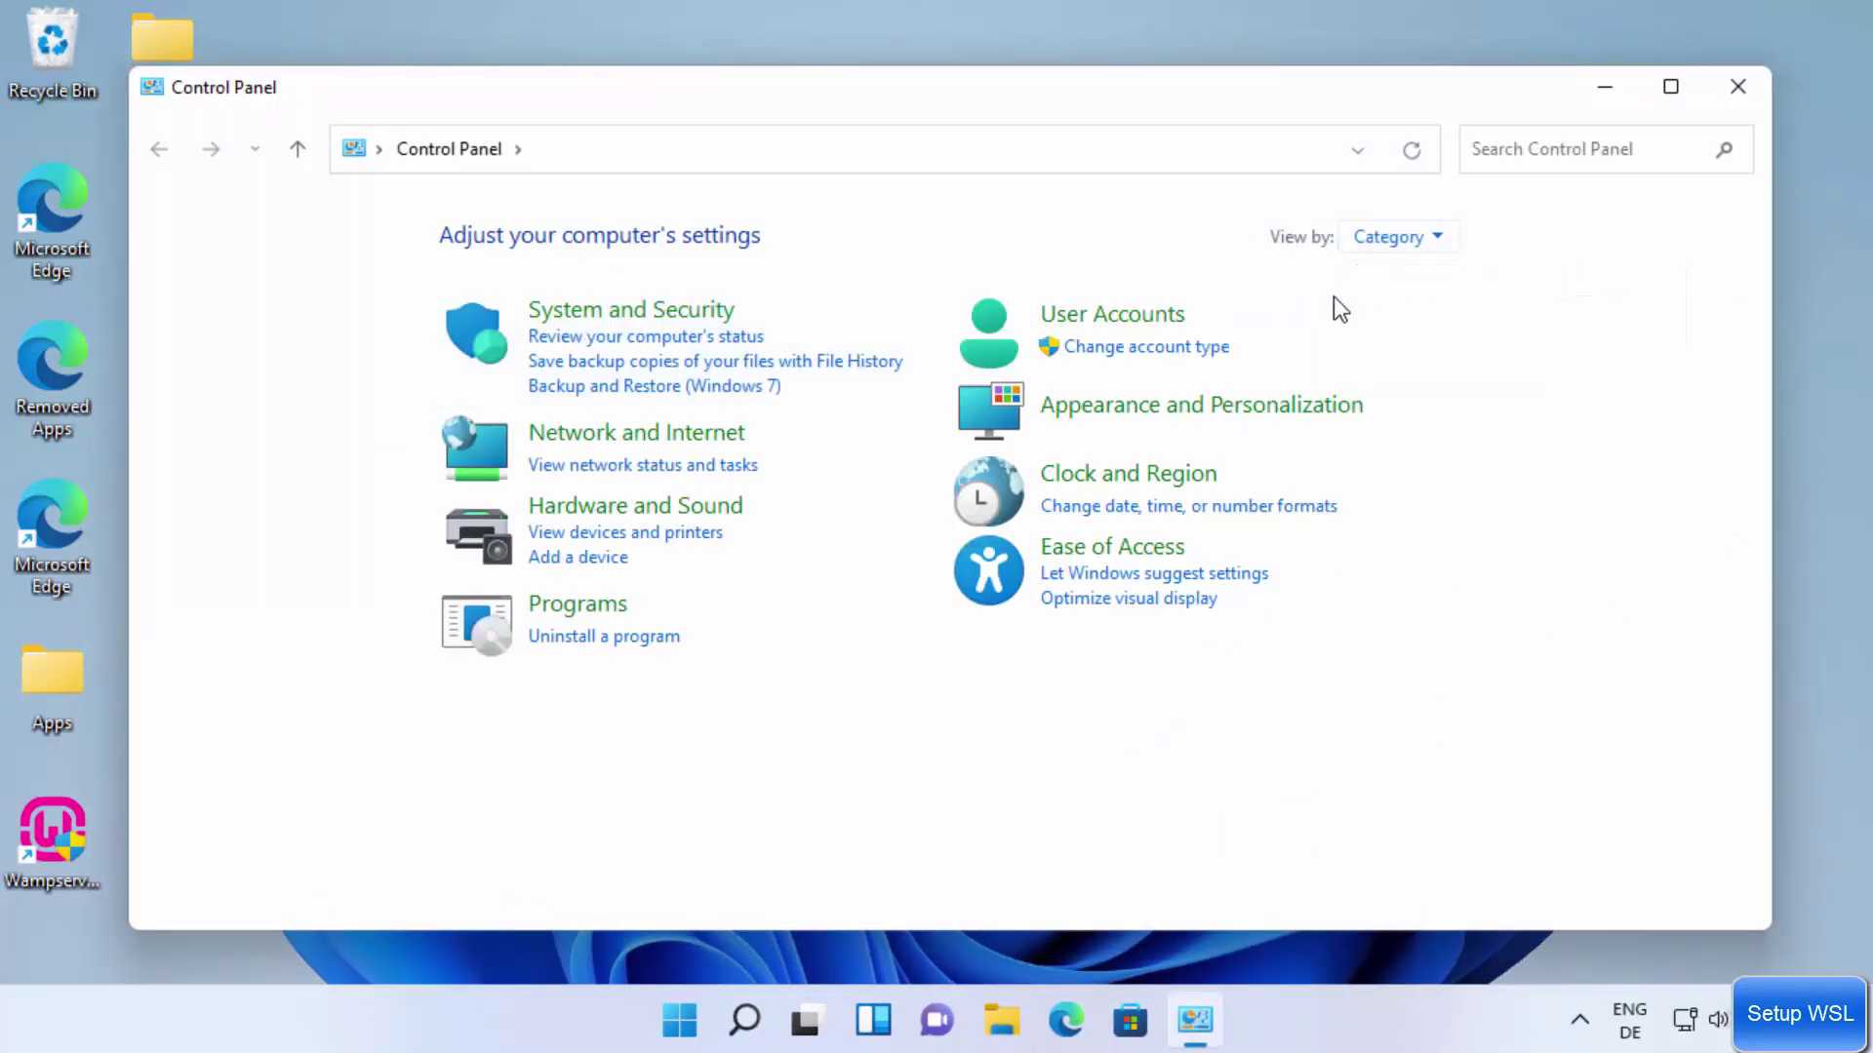
Go to Programs and Features and open the Turn Windows features on or off dialog.
{"action": "left_click", "coordinate": [592, 610]}
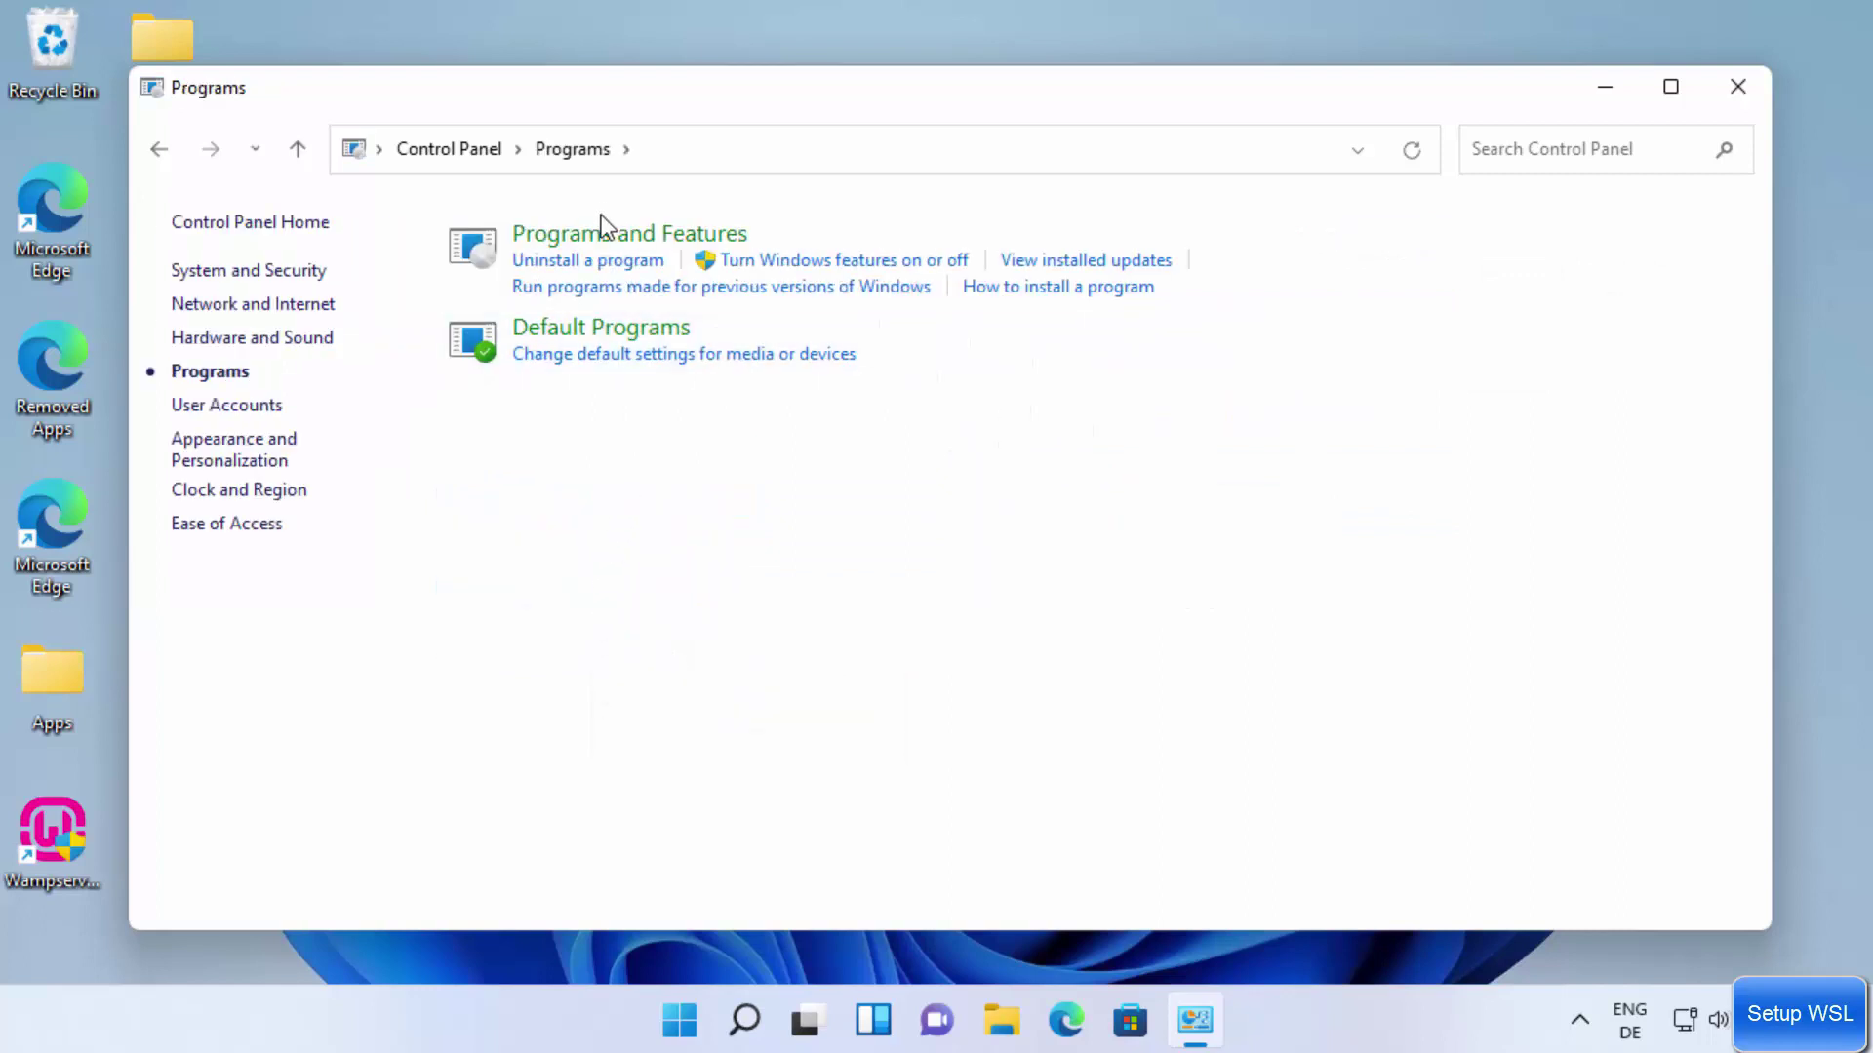
{"action": "left_click", "coordinate": [599, 235]}
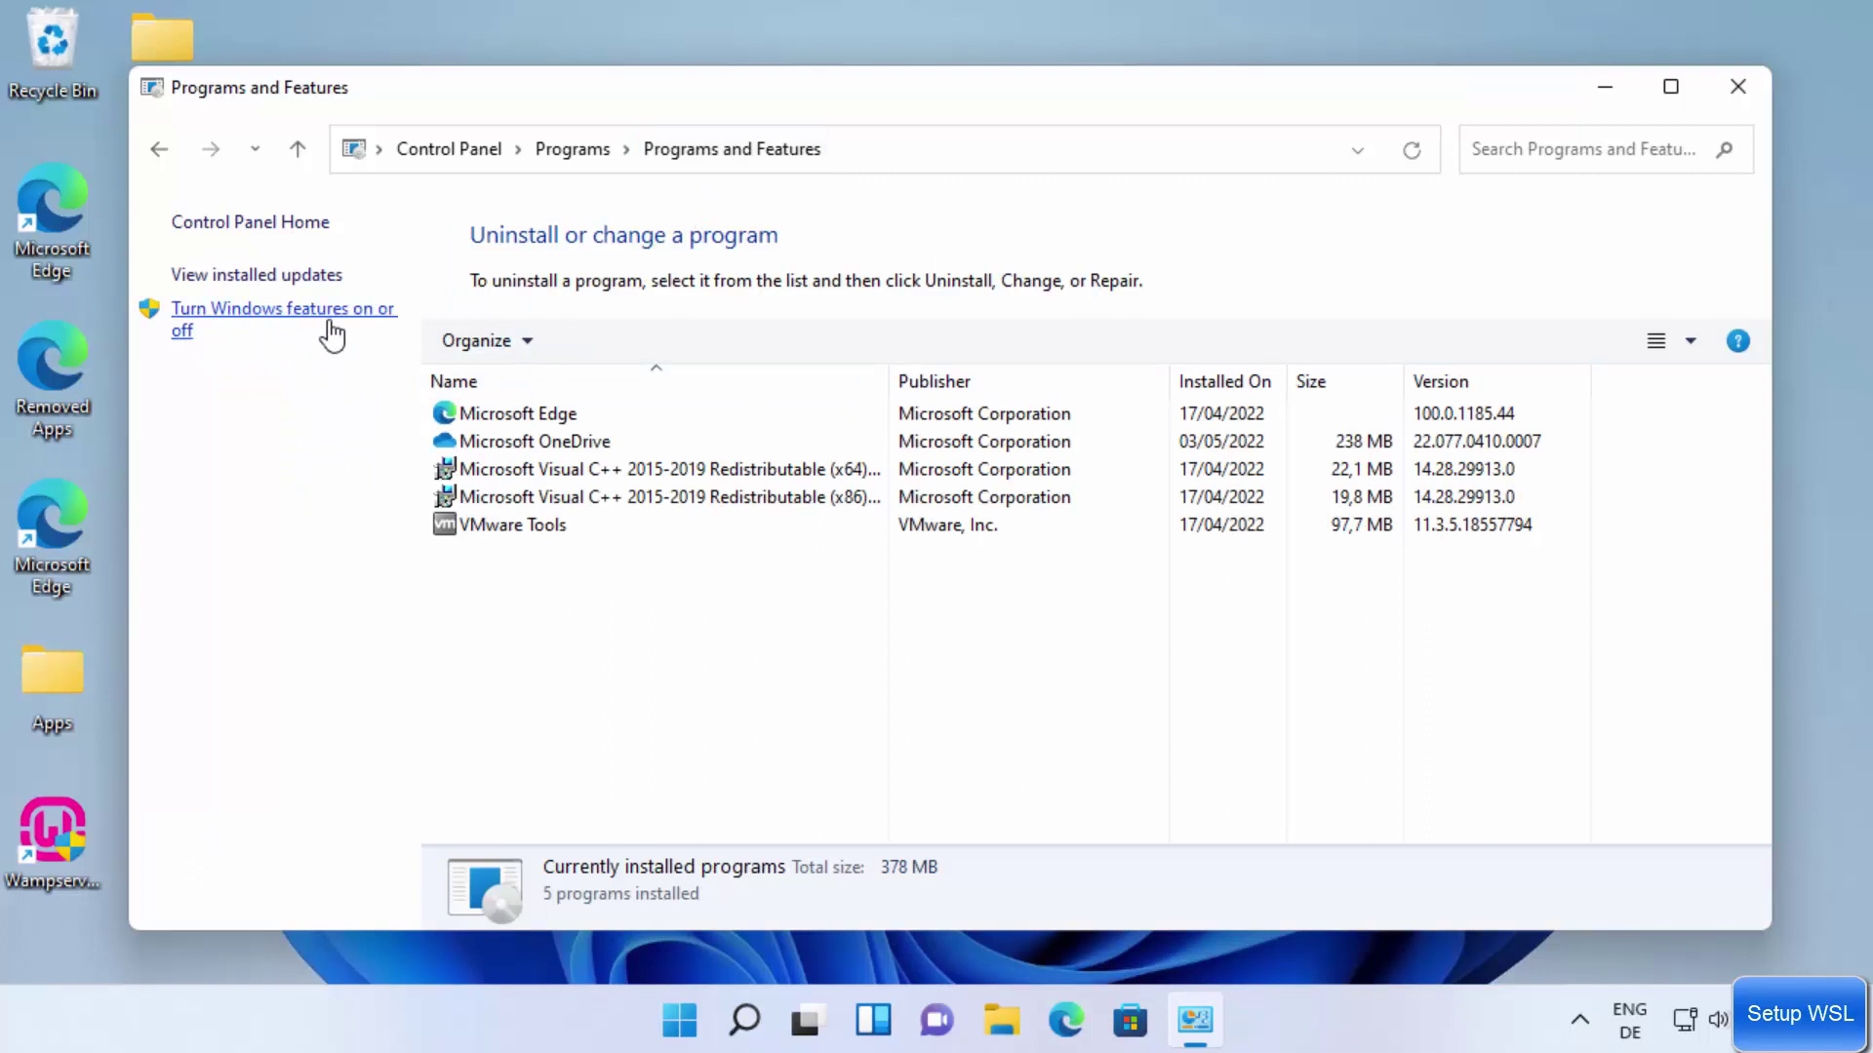
{"action": "left_click", "coordinate": [279, 315]}
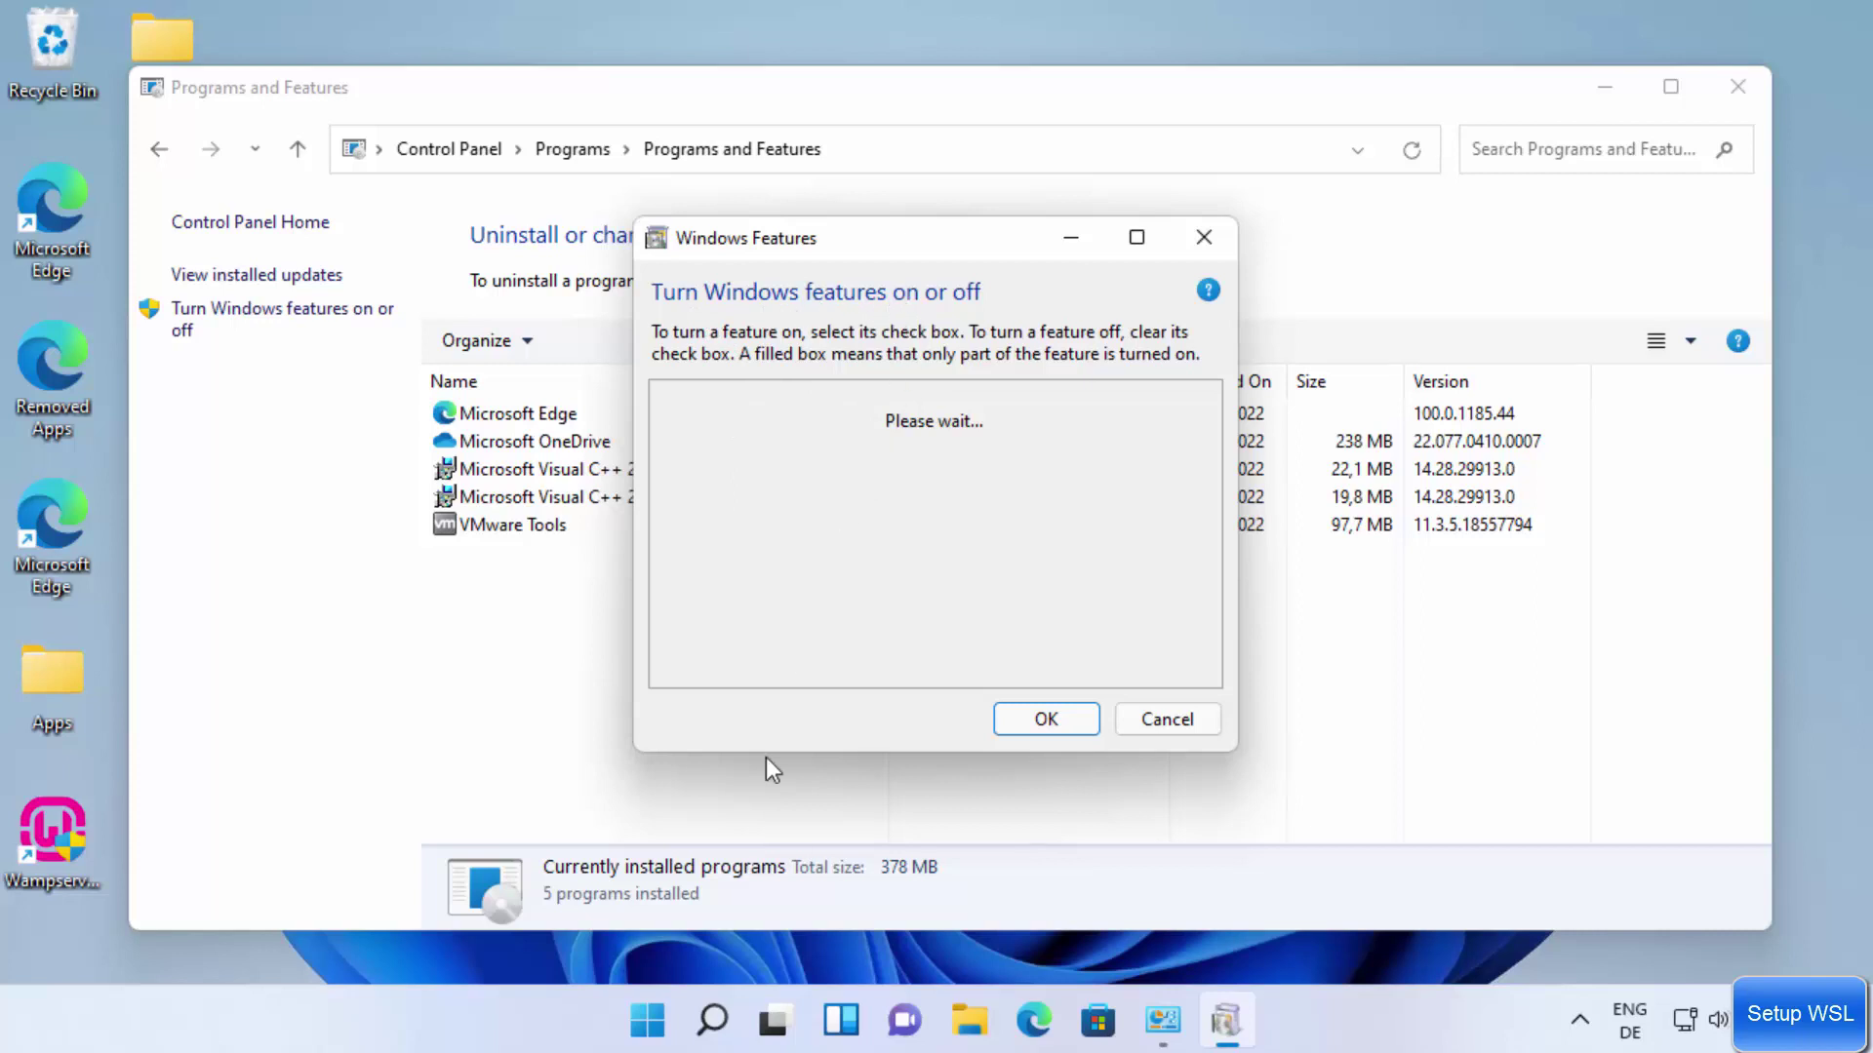
Search Windows for "turn window" and open Turn Windows features on or off from the results.
{"action": "left_click", "coordinate": [710, 1024]}
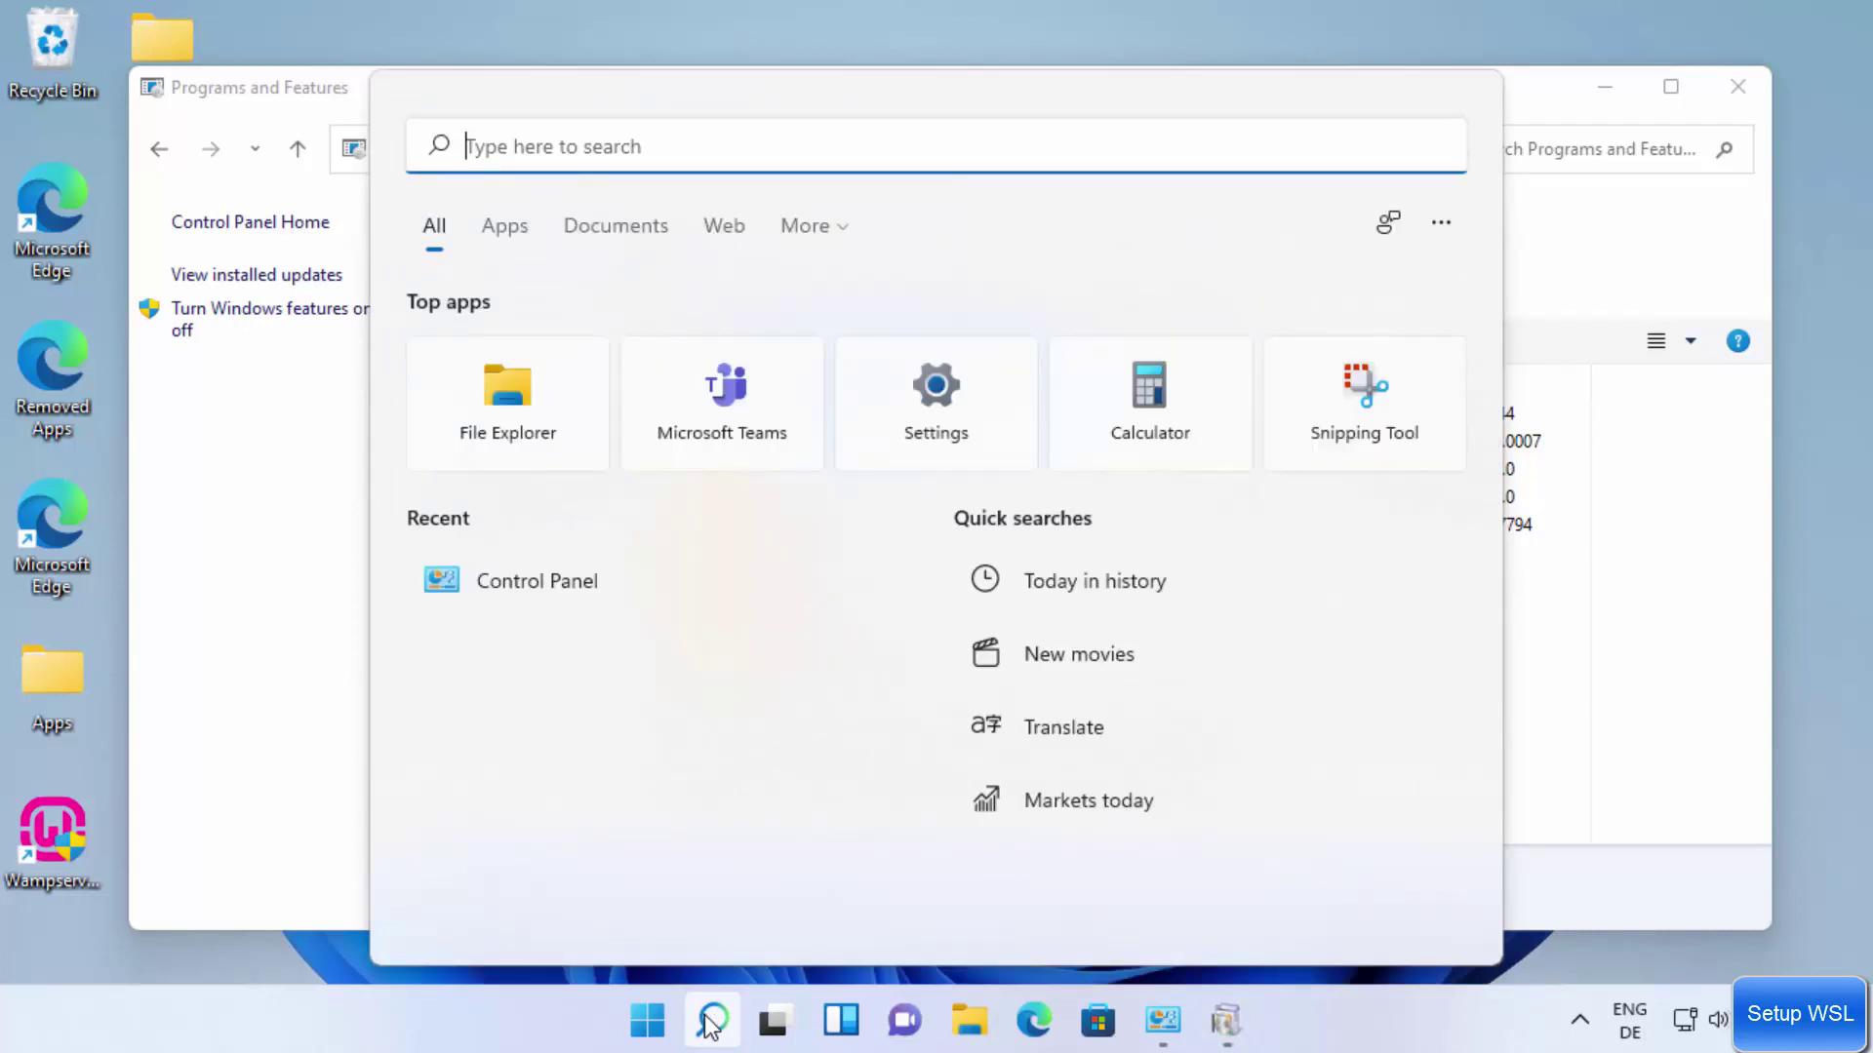
{"action": "type", "text": "turn"}
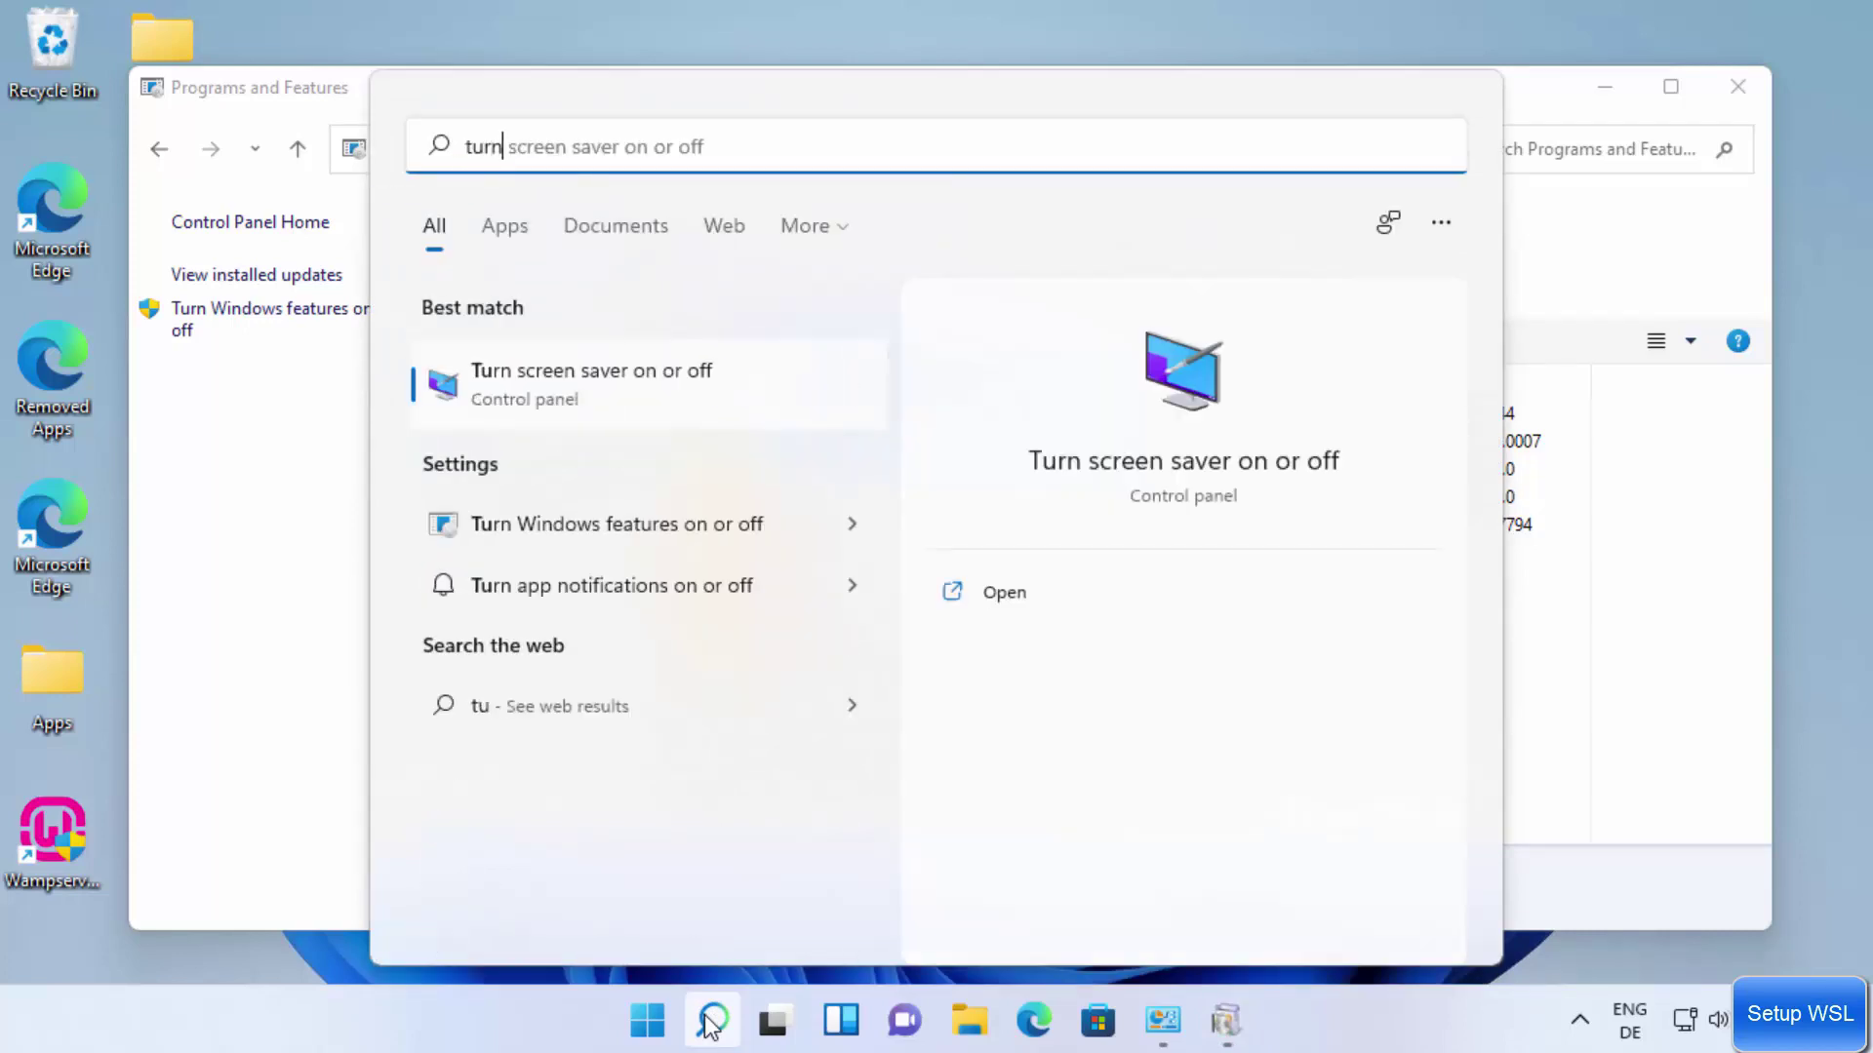
{"action": "type", "text": " window"}
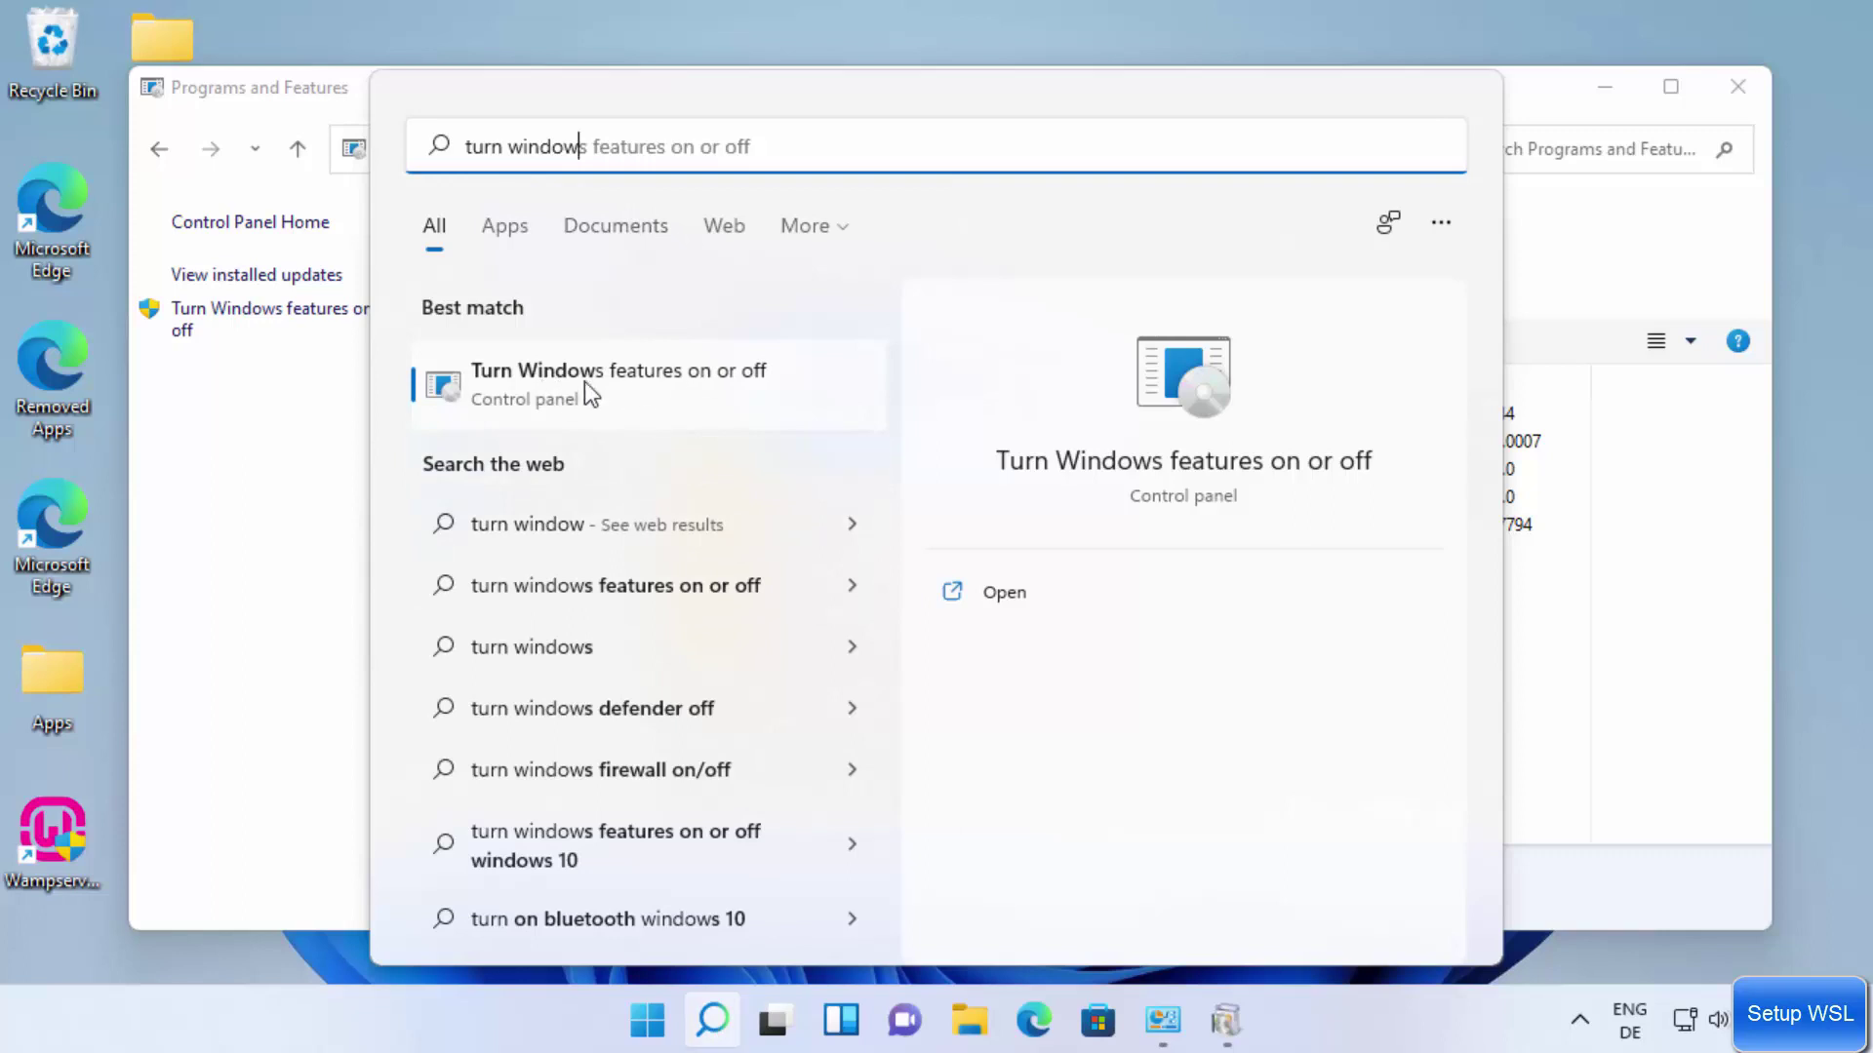
{"action": "left_click", "coordinate": [622, 382]}
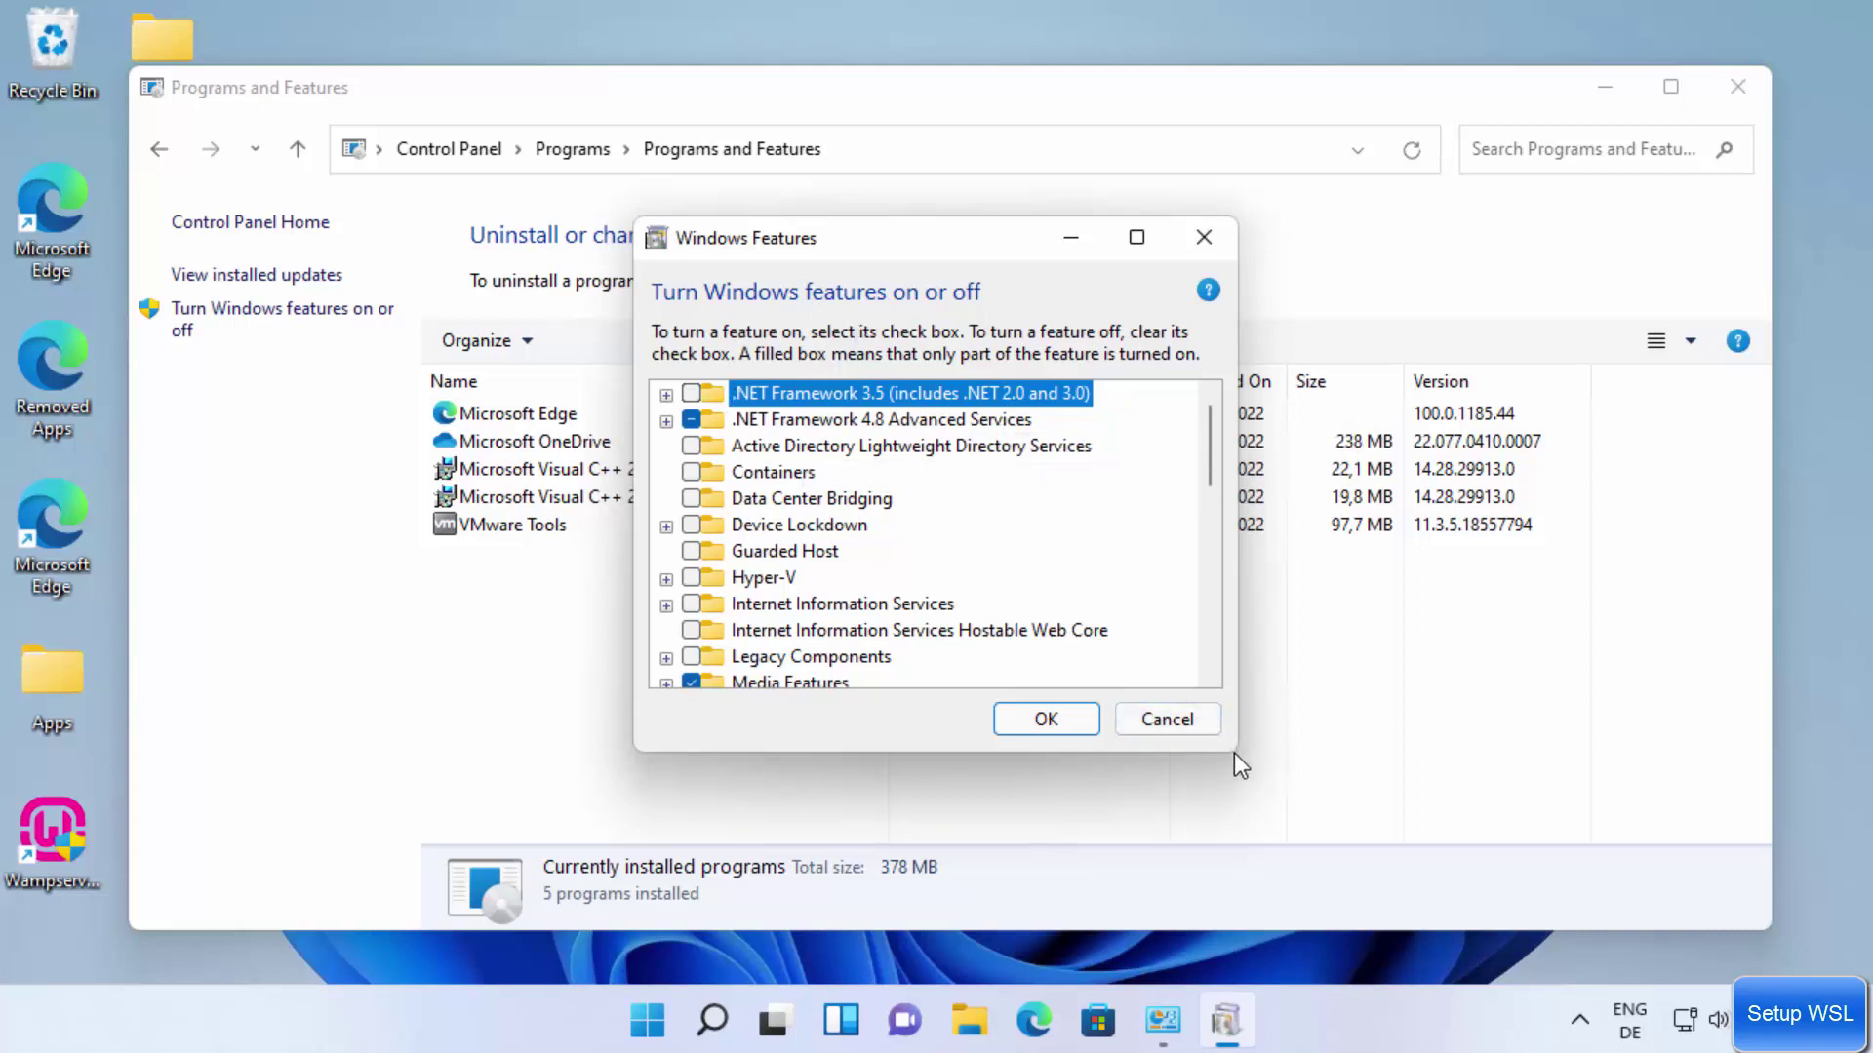
Enlarge the Windows Features dialog, enable Windows Subsystem for Linux and apply the change.
{"action": "left_click_drag", "start_coordinate": [1232, 753], "coordinate": [1485, 941]}
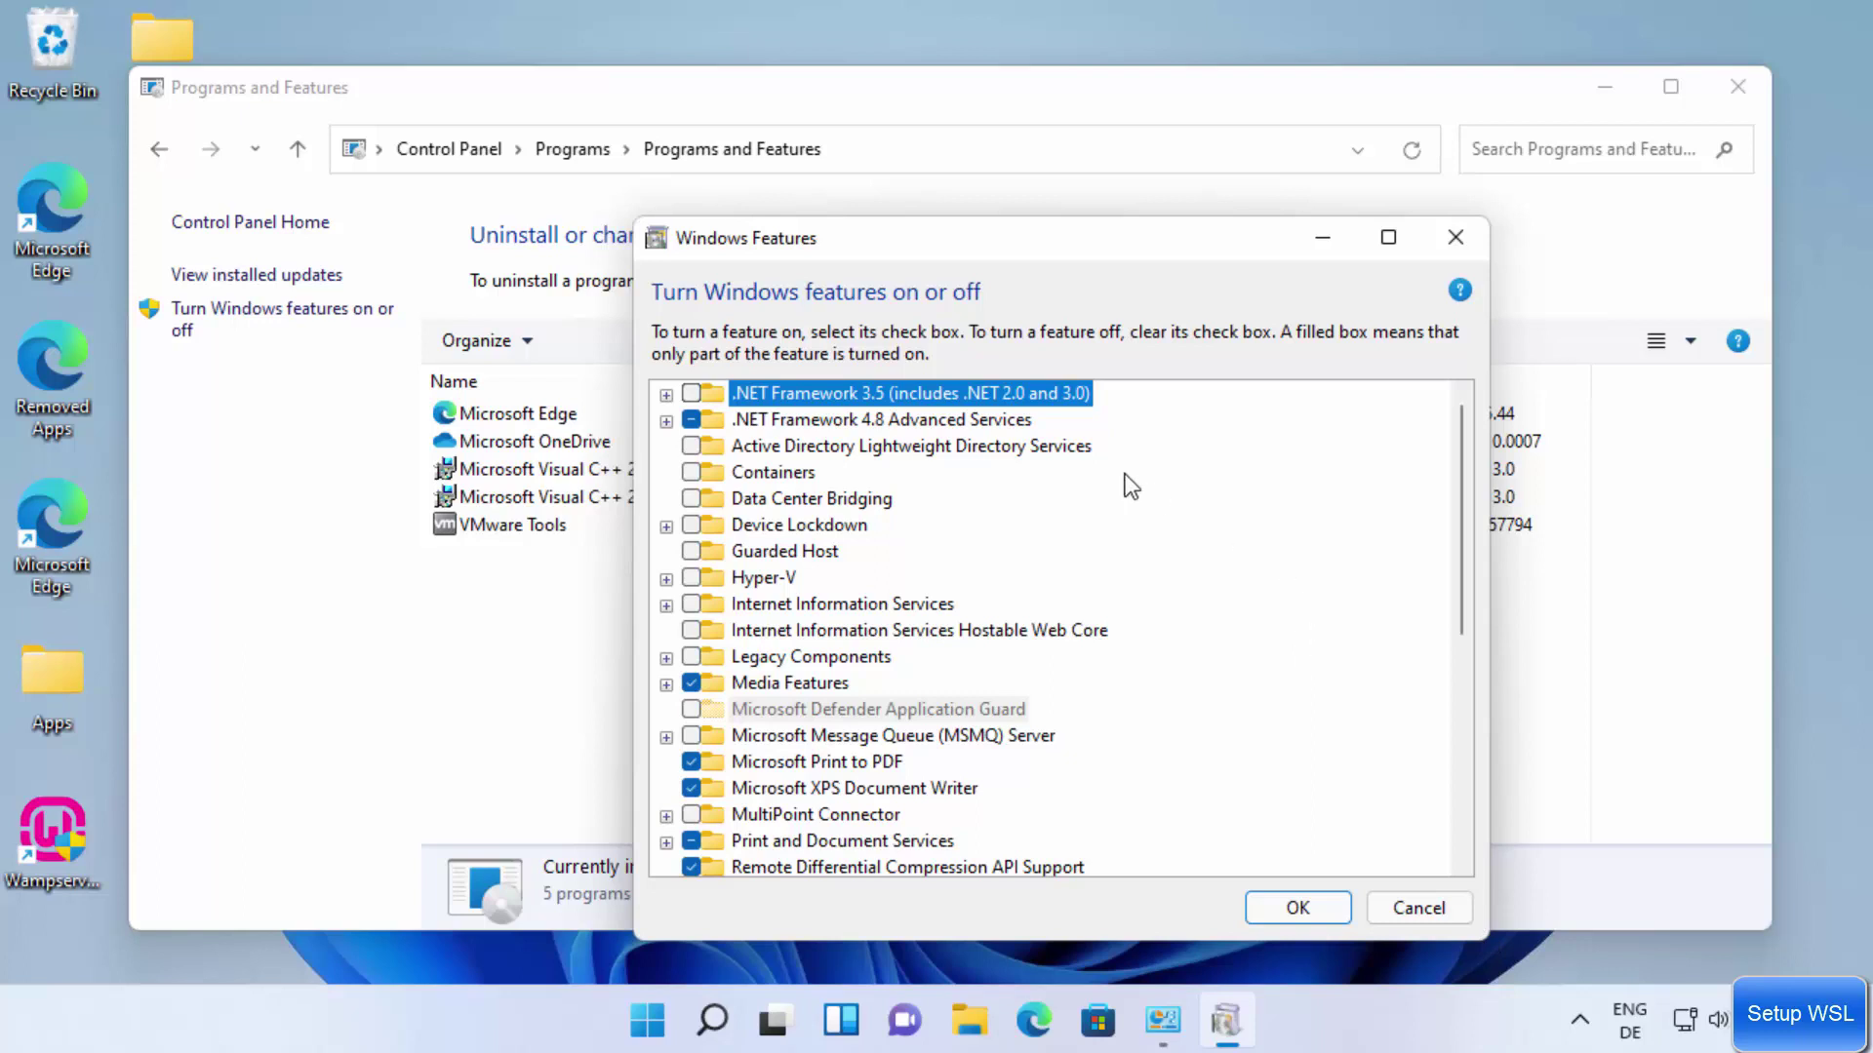
{"action": "scroll", "coordinate": [1103, 478], "scroll_direction": "down", "scroll_amount": 3}
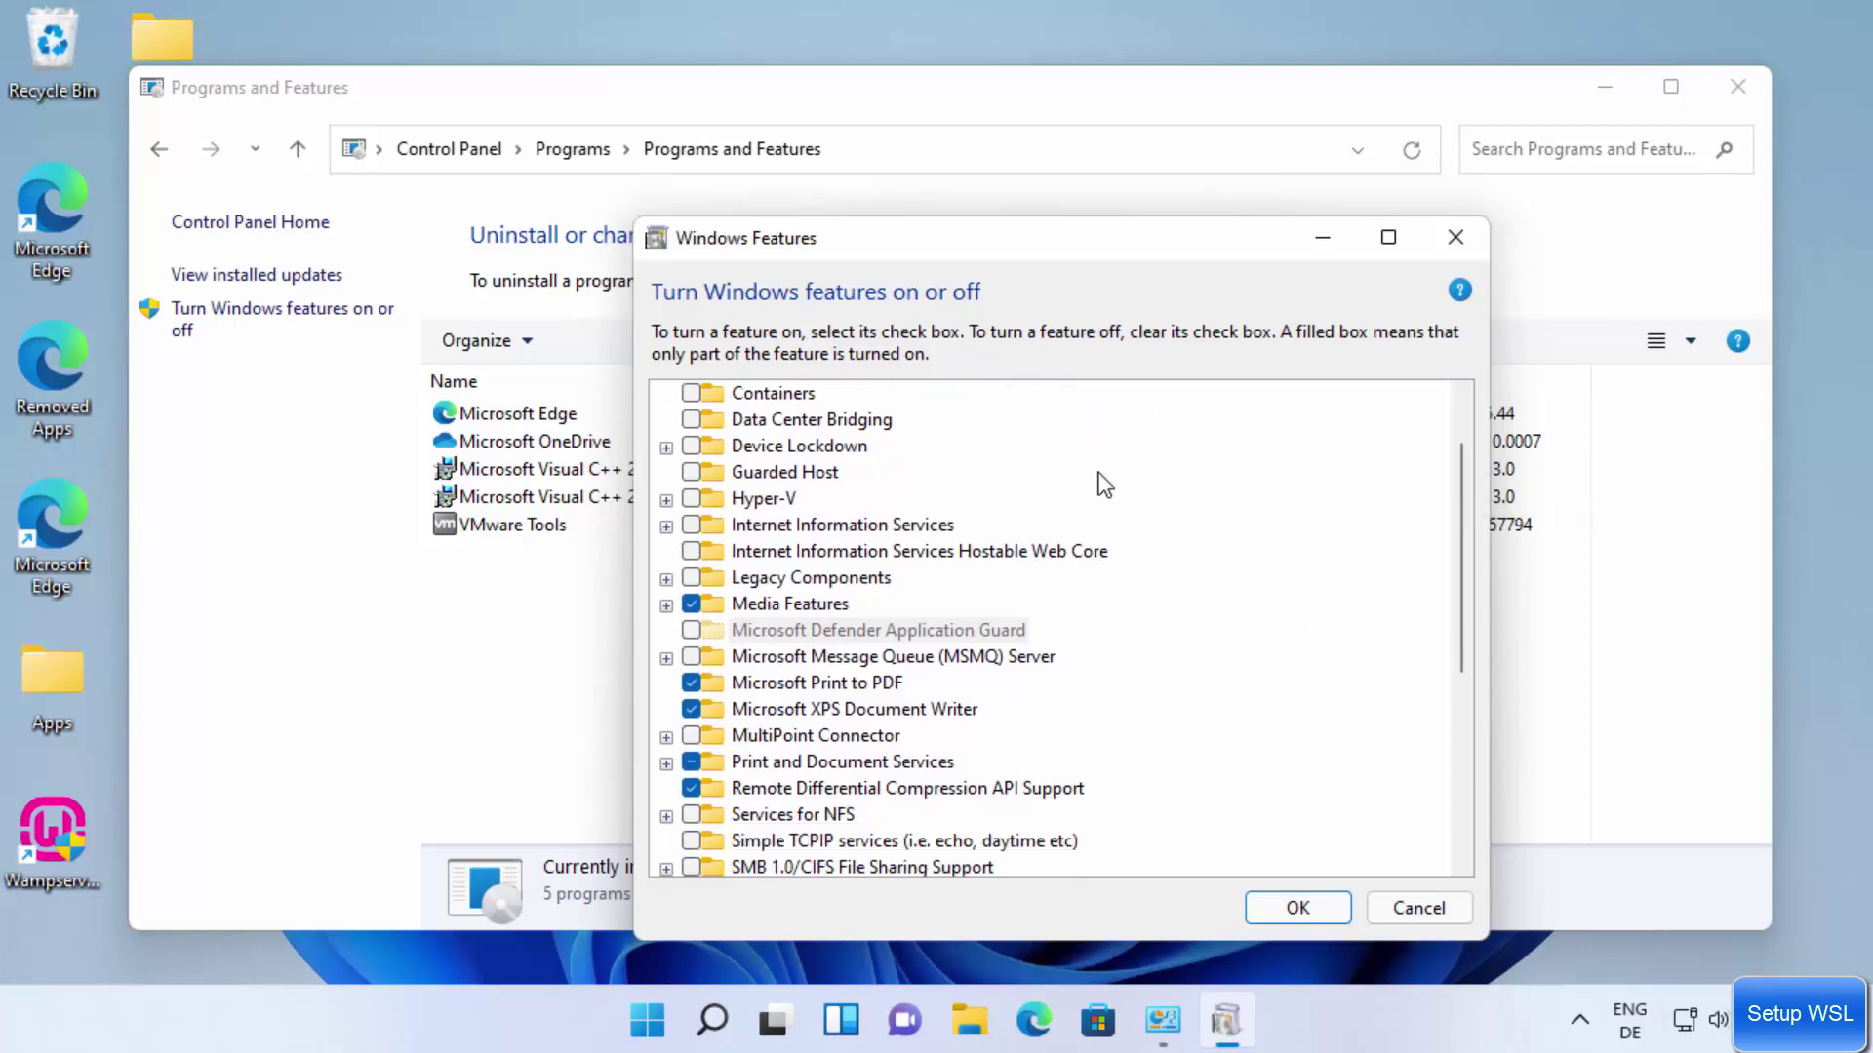
{"action": "scroll", "coordinate": [1103, 485], "scroll_direction": "down", "scroll_amount": 3}
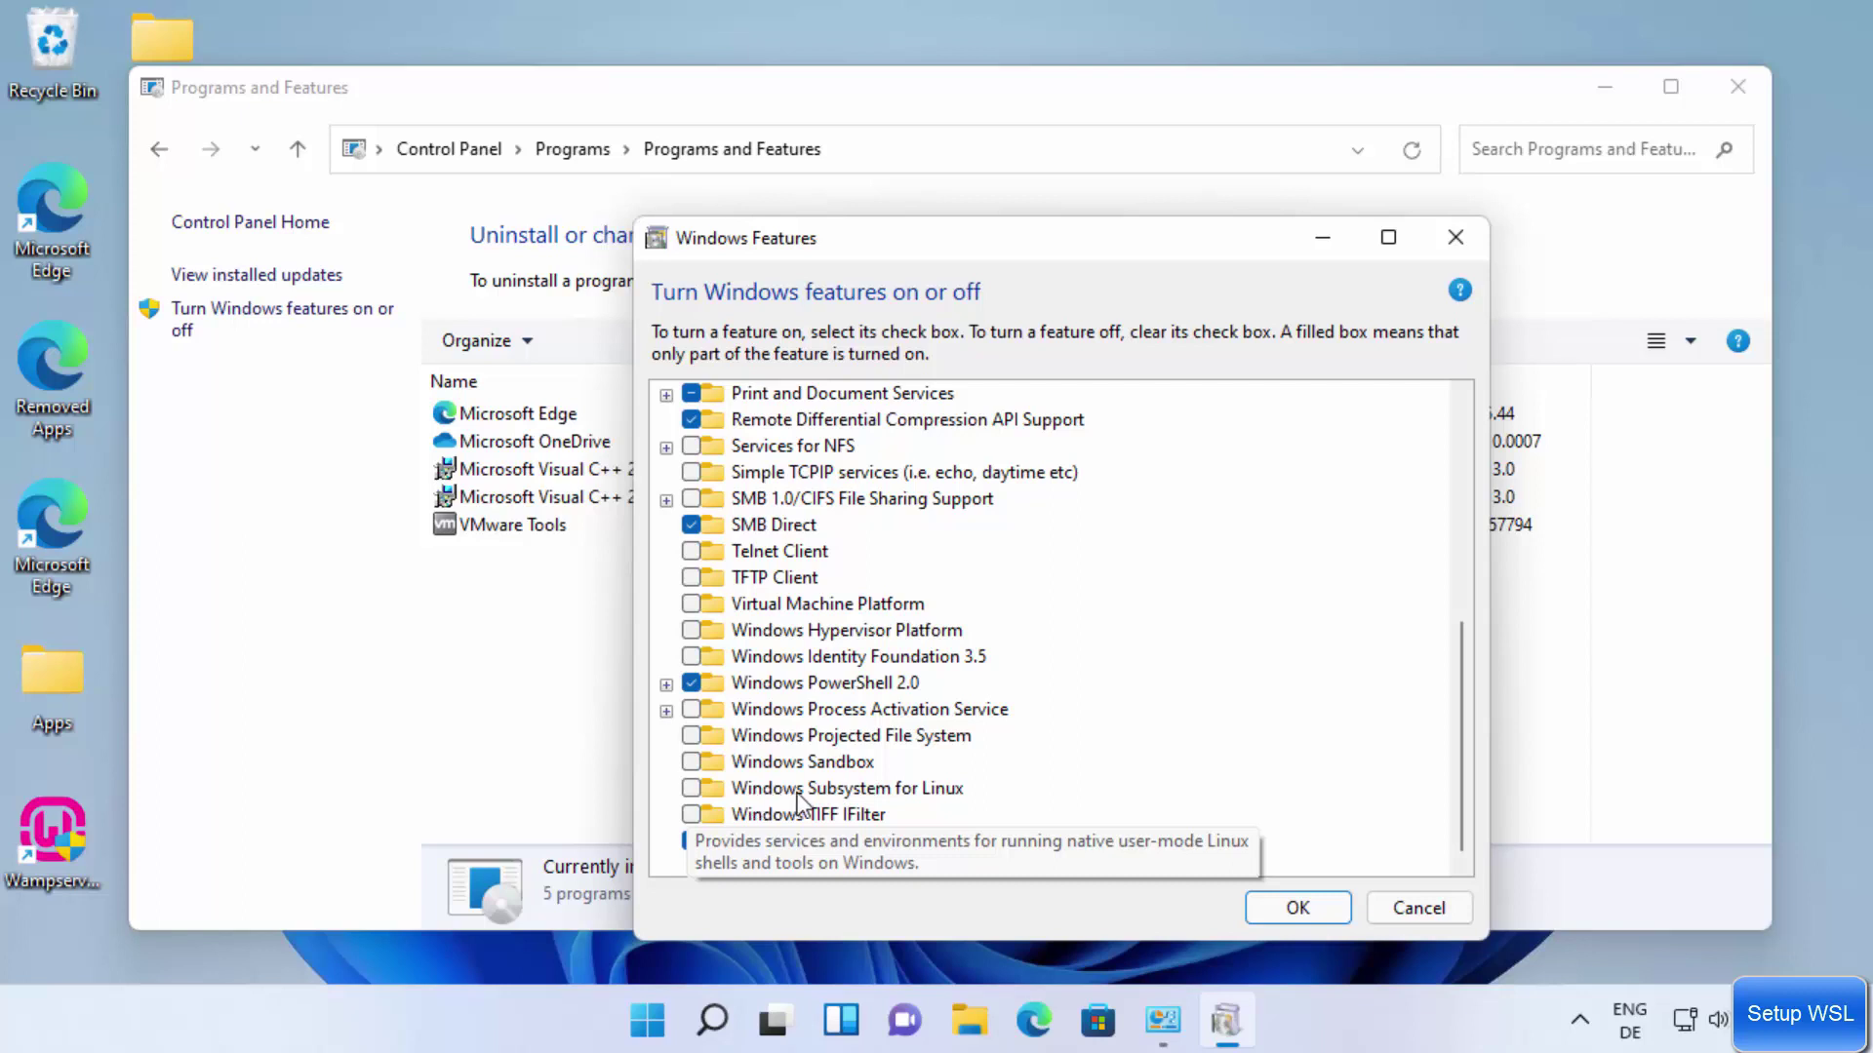
{"action": "left_click", "coordinate": [692, 789]}
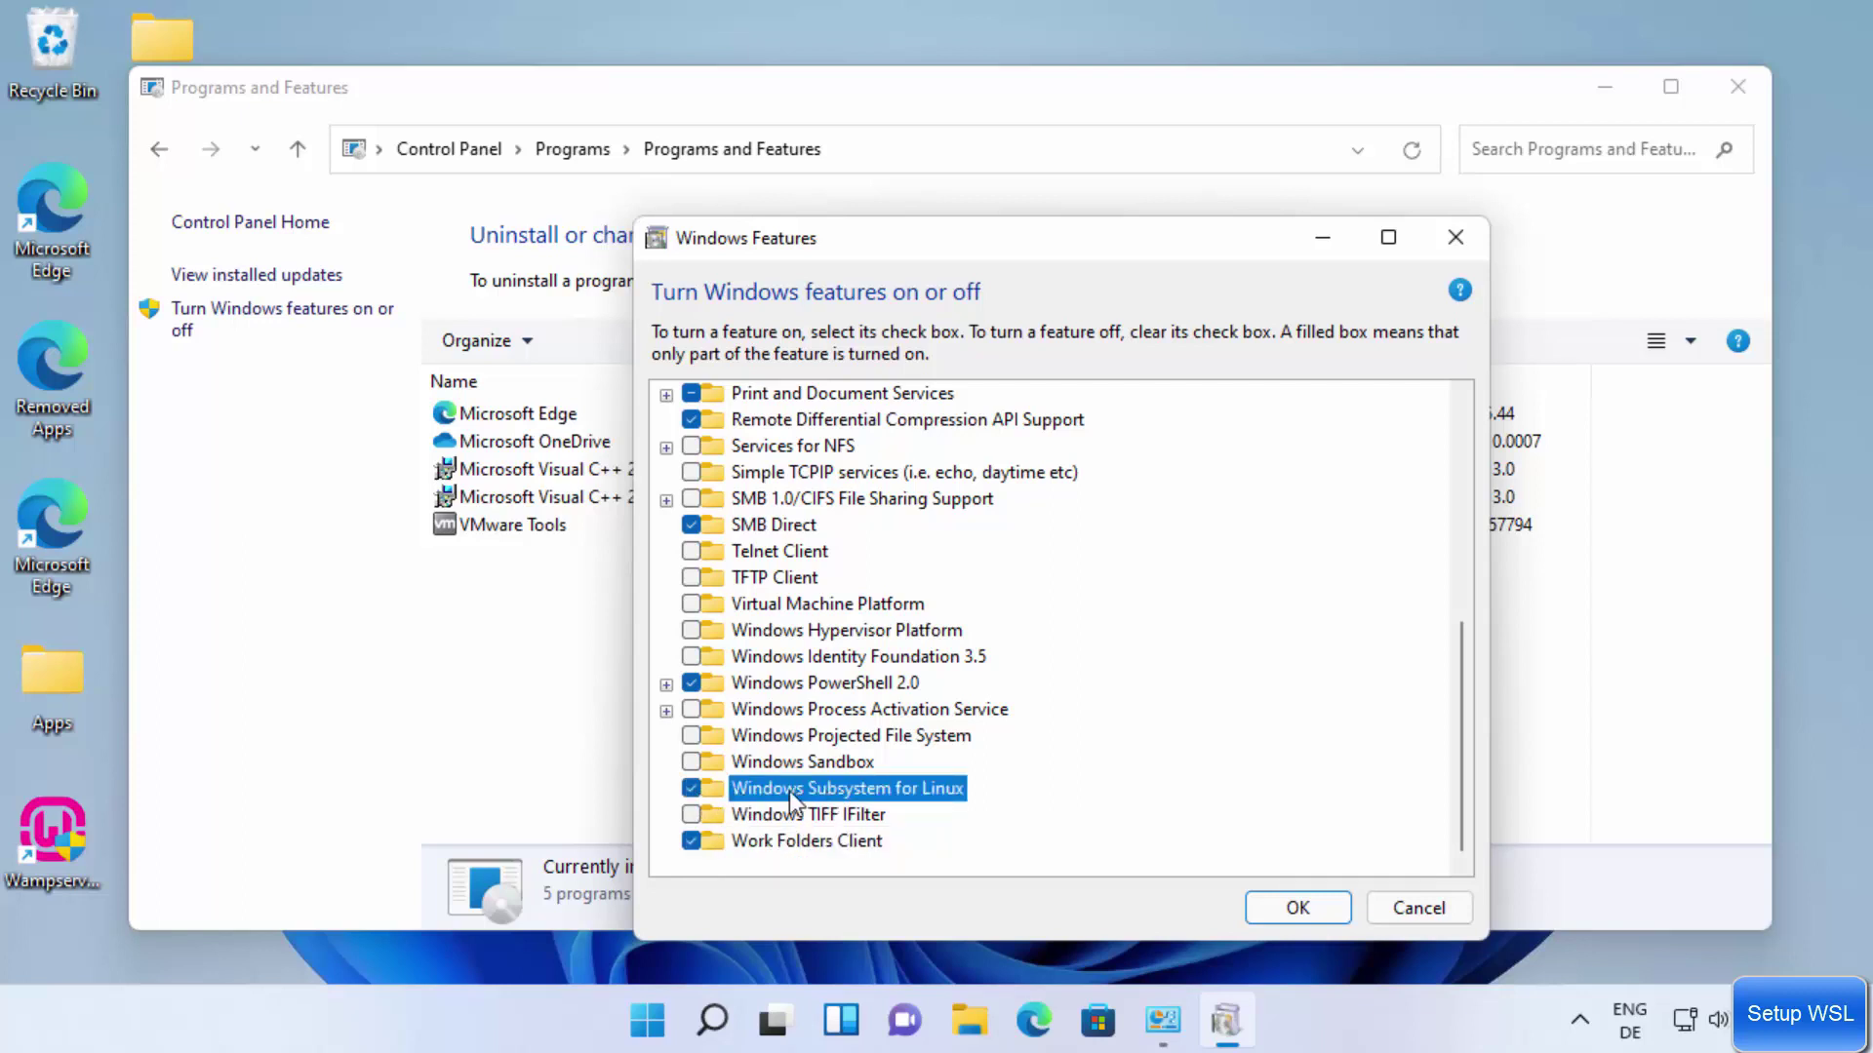
{"action": "left_click", "coordinate": [1268, 899]}
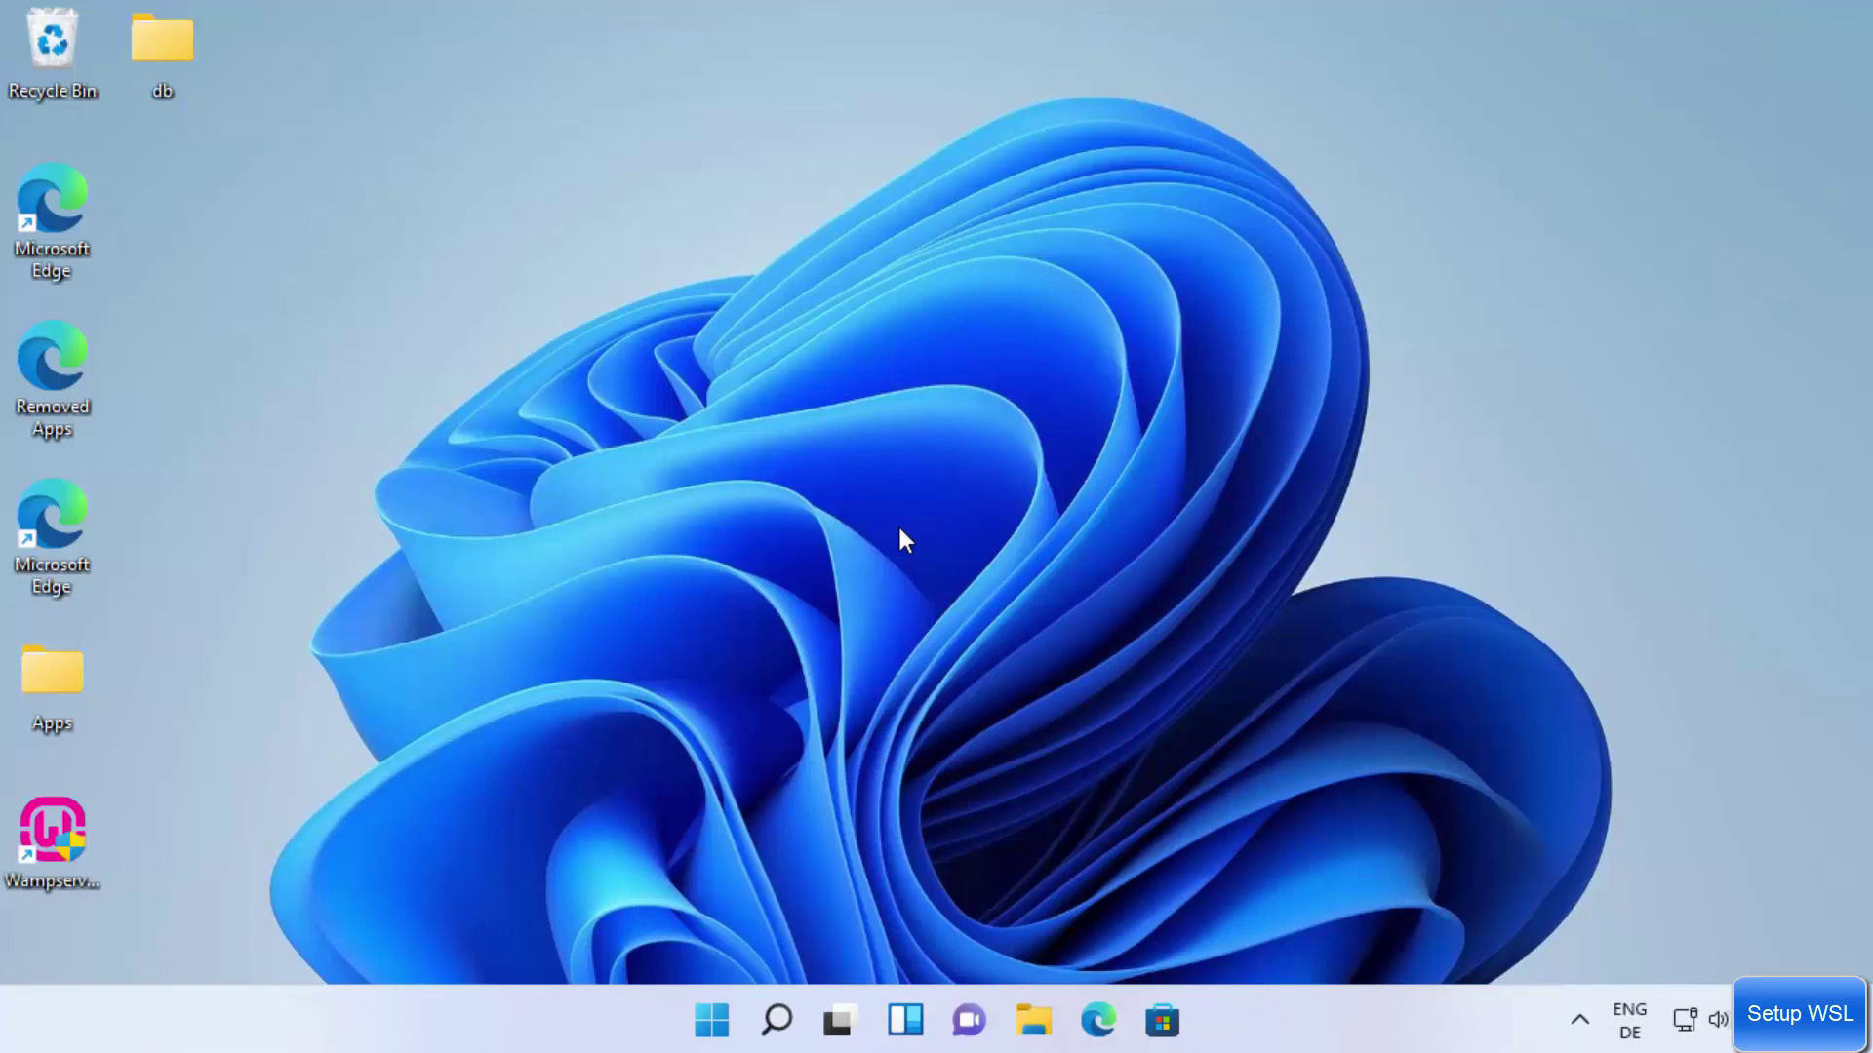
Open Command Prompt through a Windows search for cmd and run the bash command.
{"action": "left_click", "coordinate": [778, 1020]}
{"action": "left_click", "coordinate": [778, 1021]}
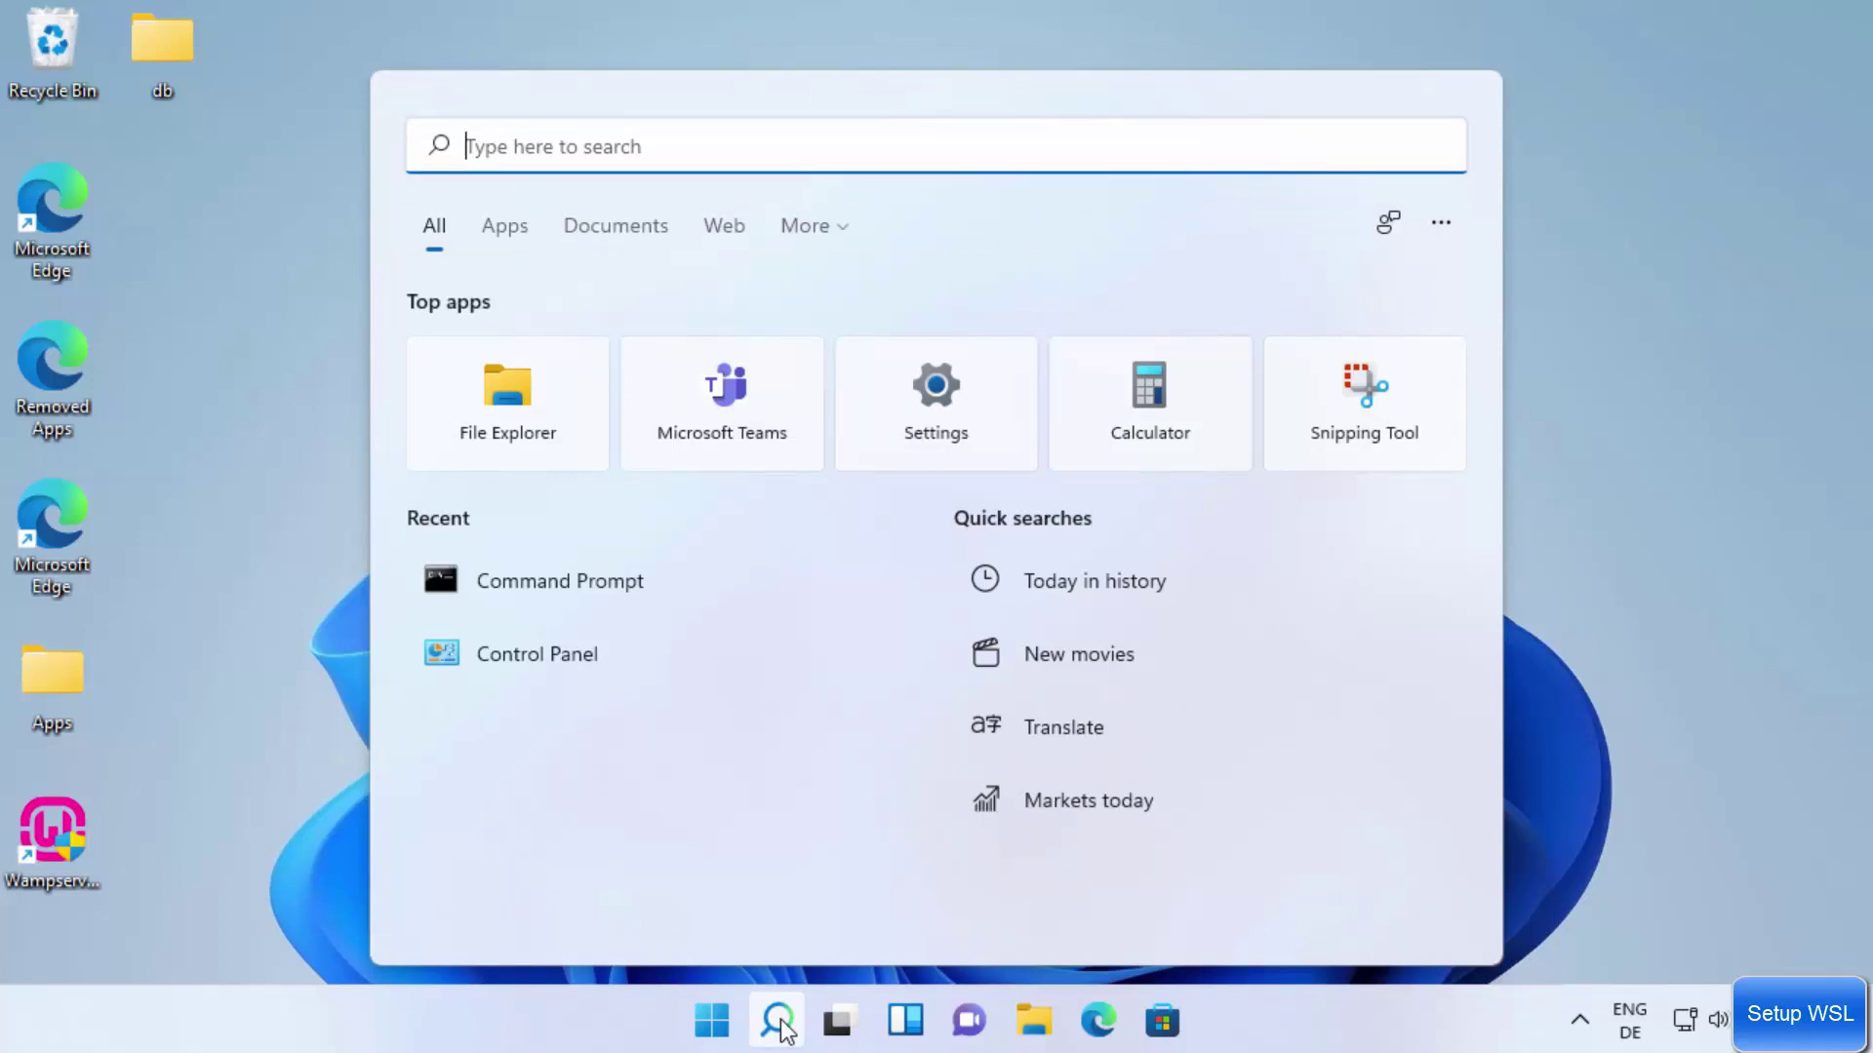
{"action": "type", "text": "cmd"}
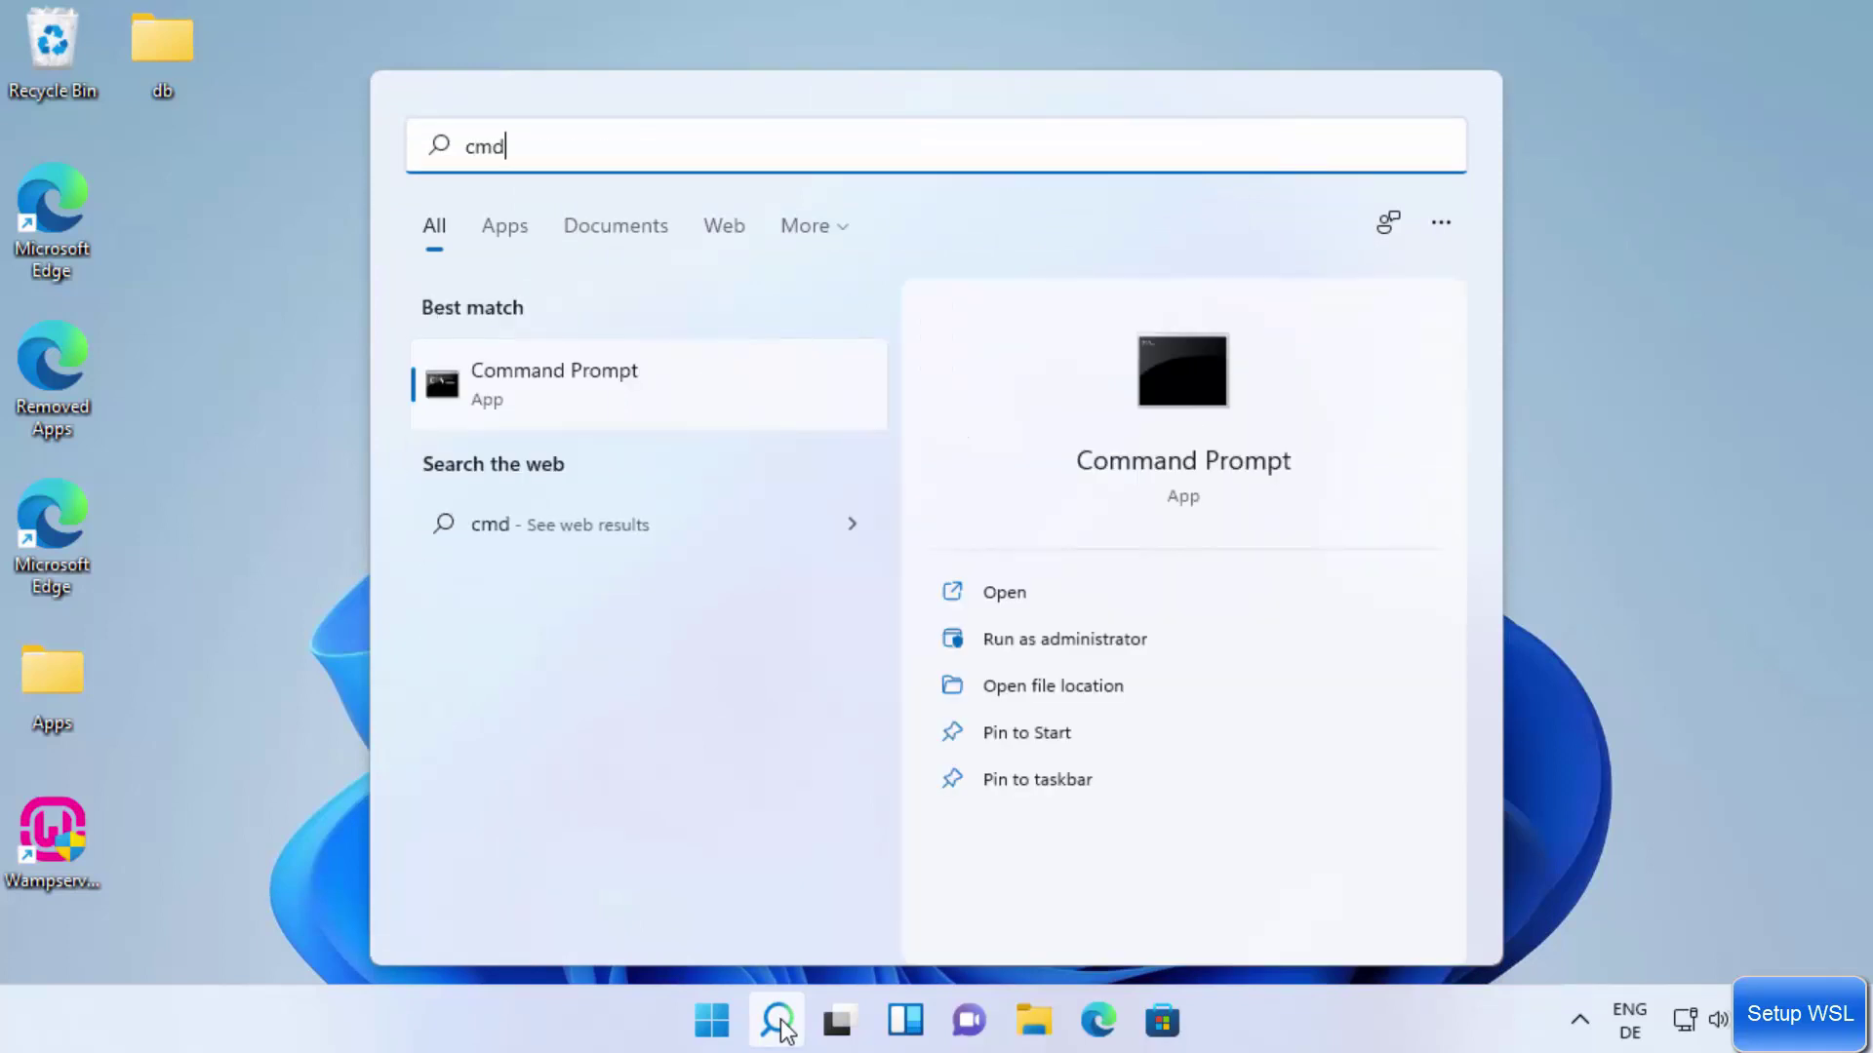
{"action": "left_click", "coordinate": [667, 384]}
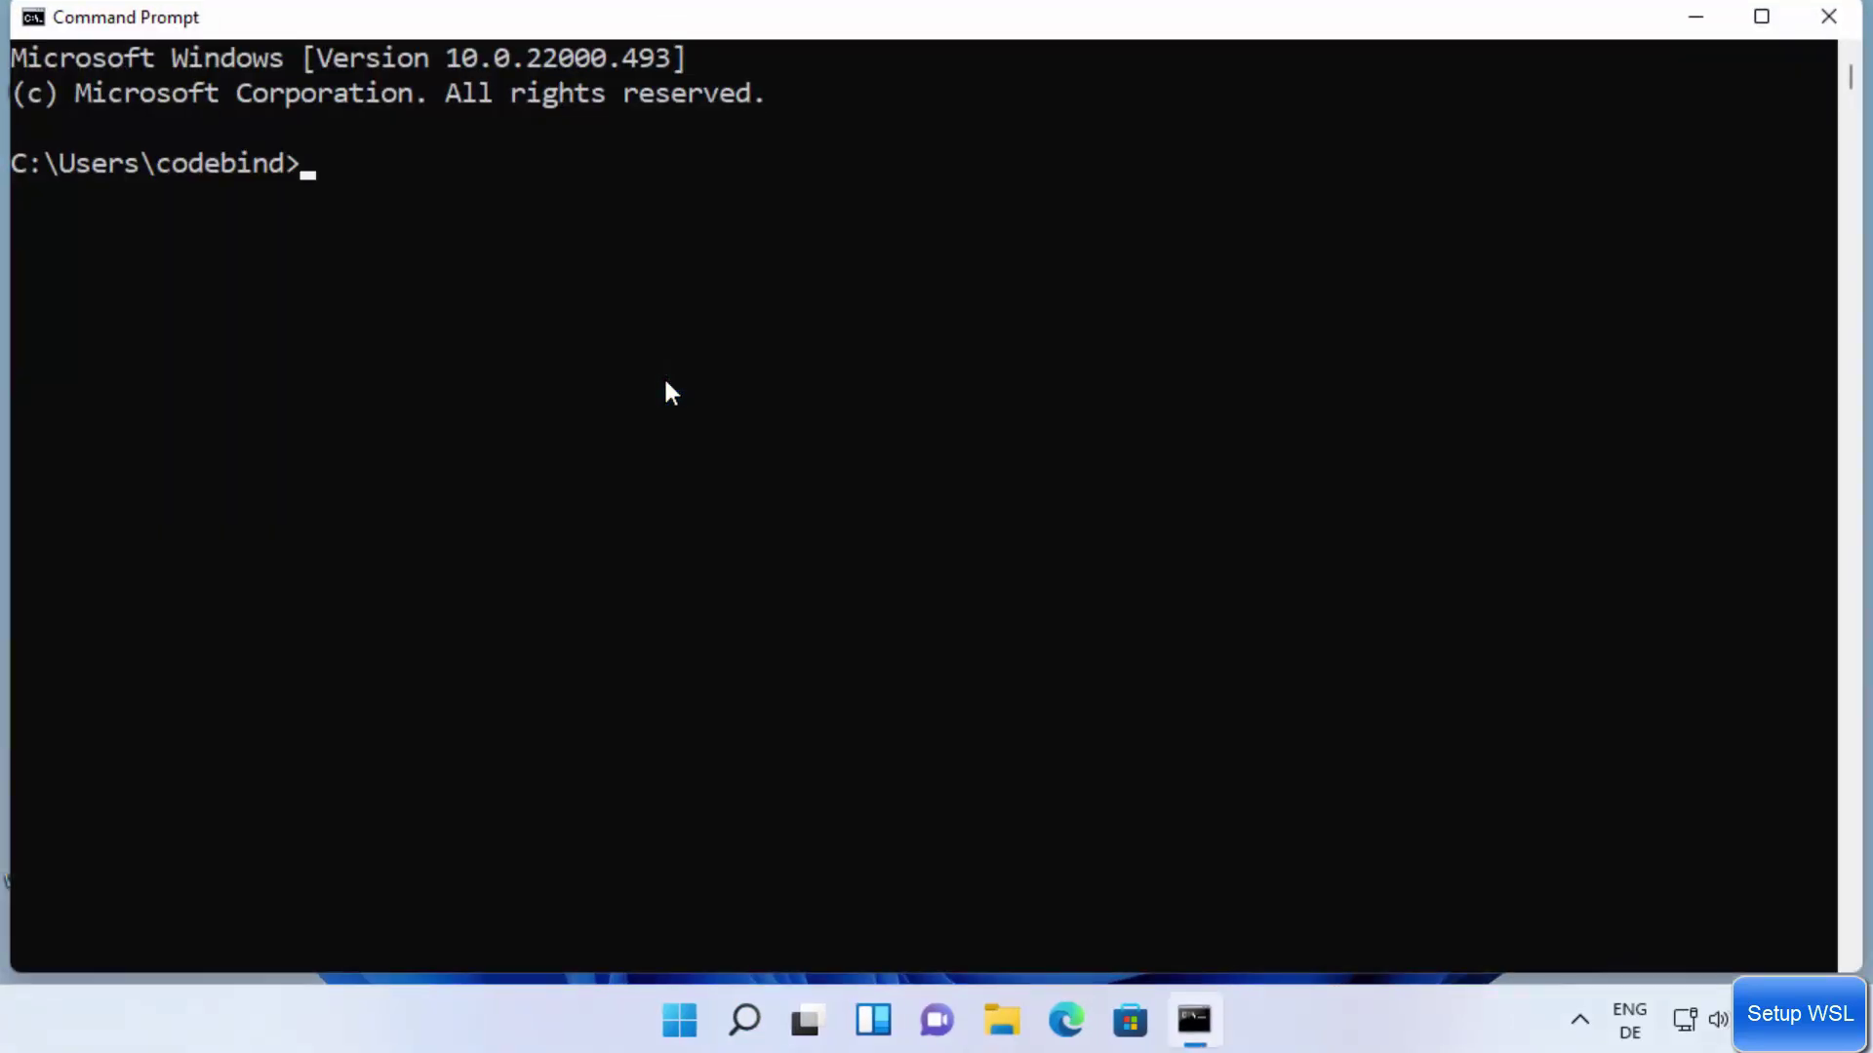
{"action": "type", "text": "bash"}
{"action": "key", "text": "Return"}
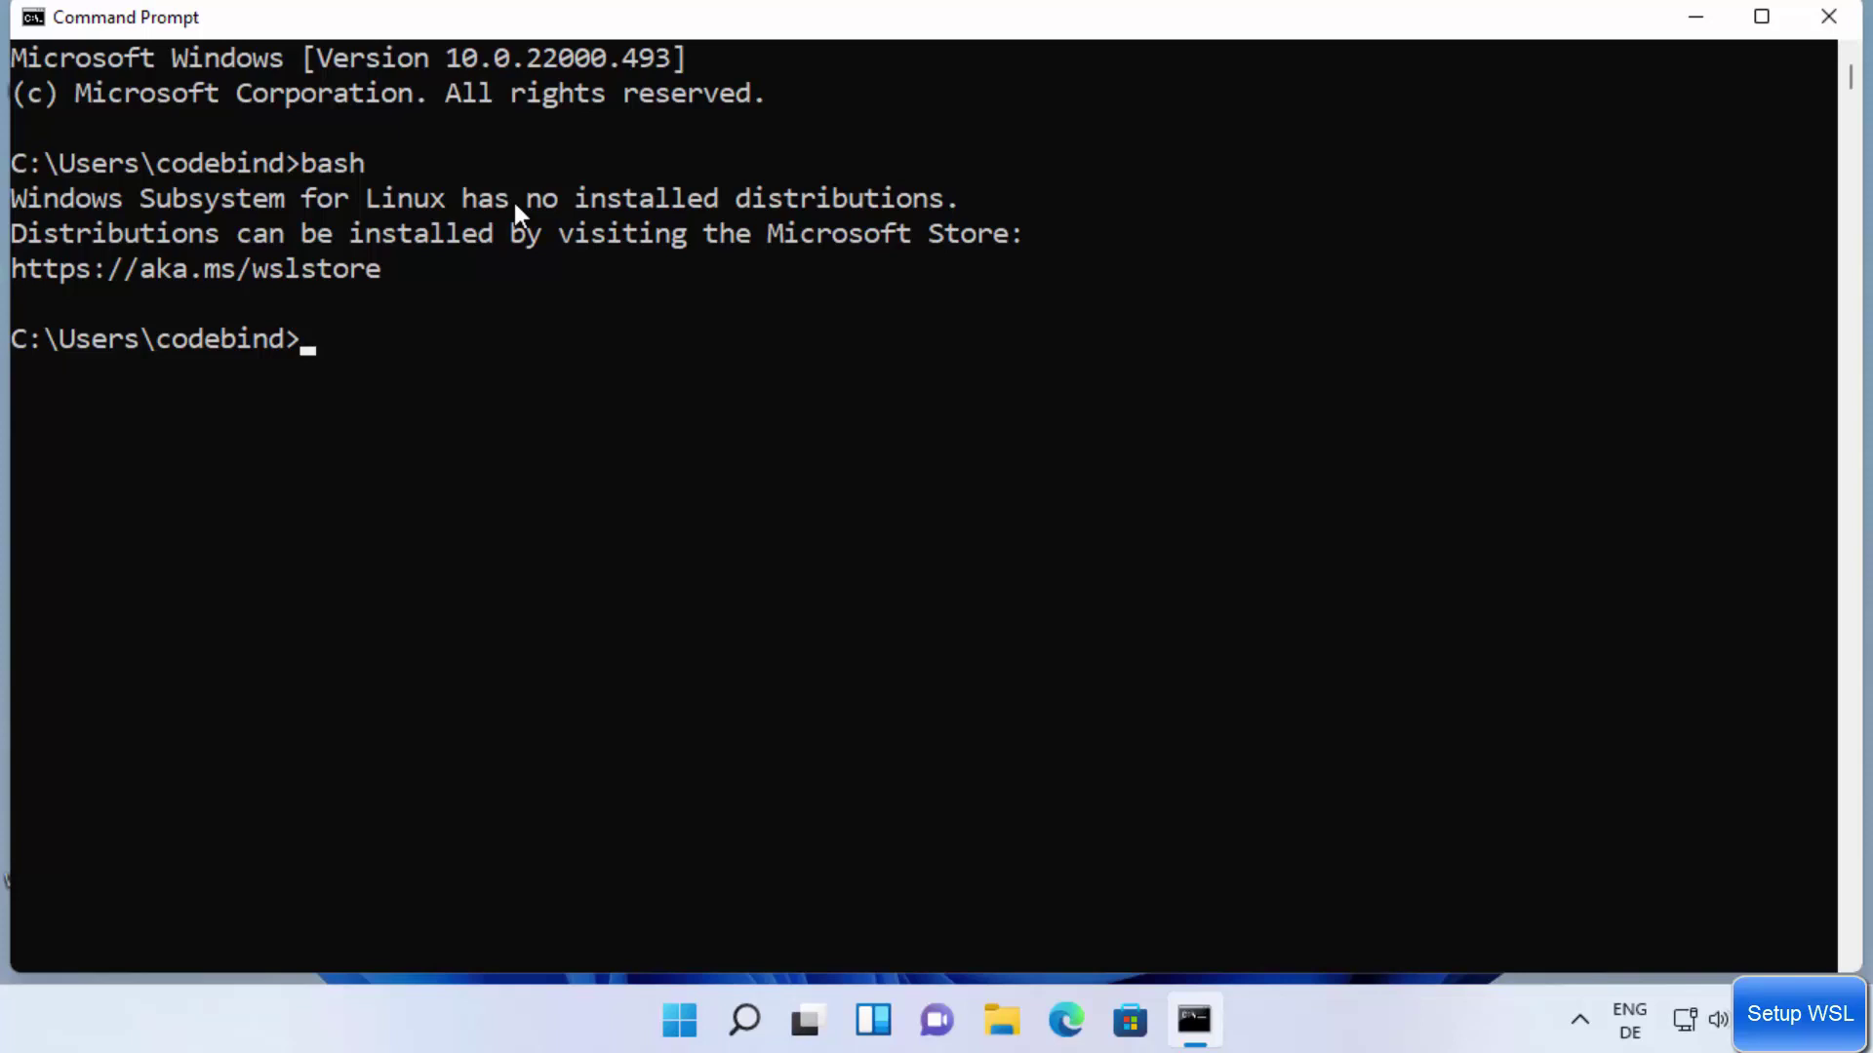
{"action": "left_click_drag", "start_coordinate": [376, 265], "coordinate": [103, 271]}
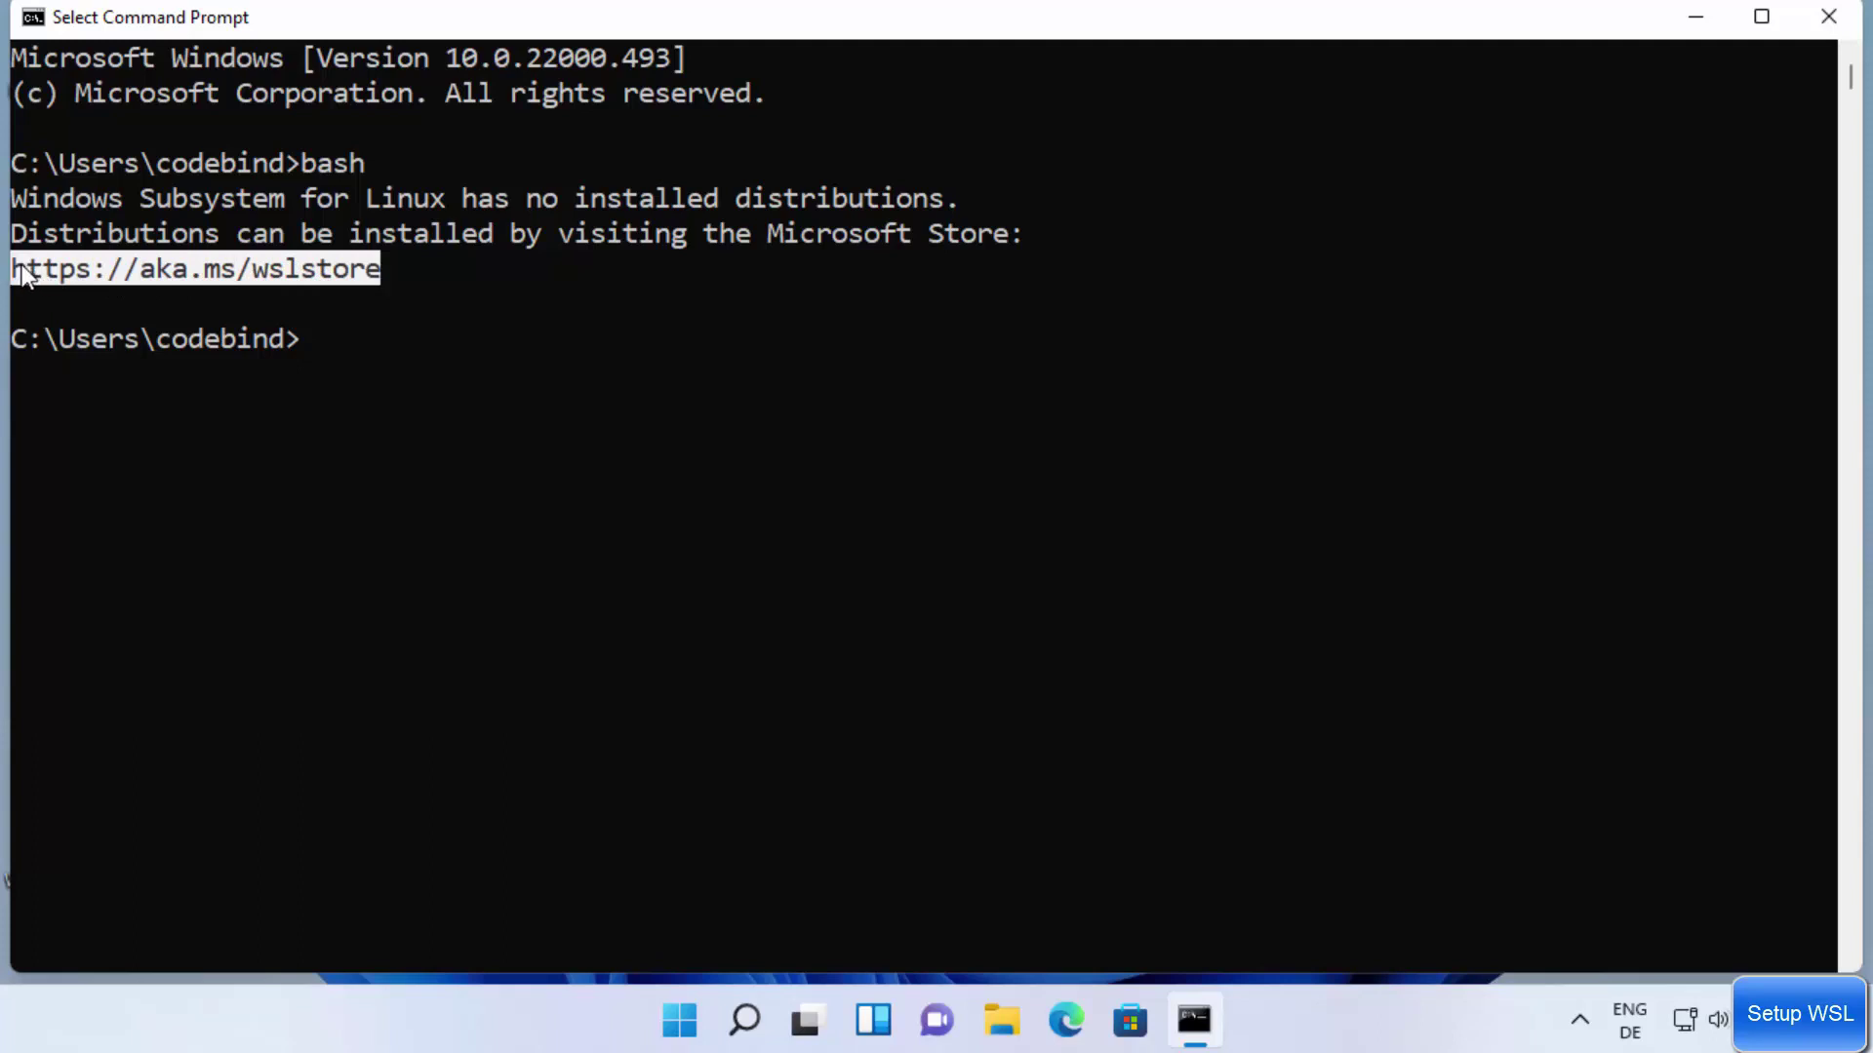
{"action": "right_click", "coordinate": [113, 250]}
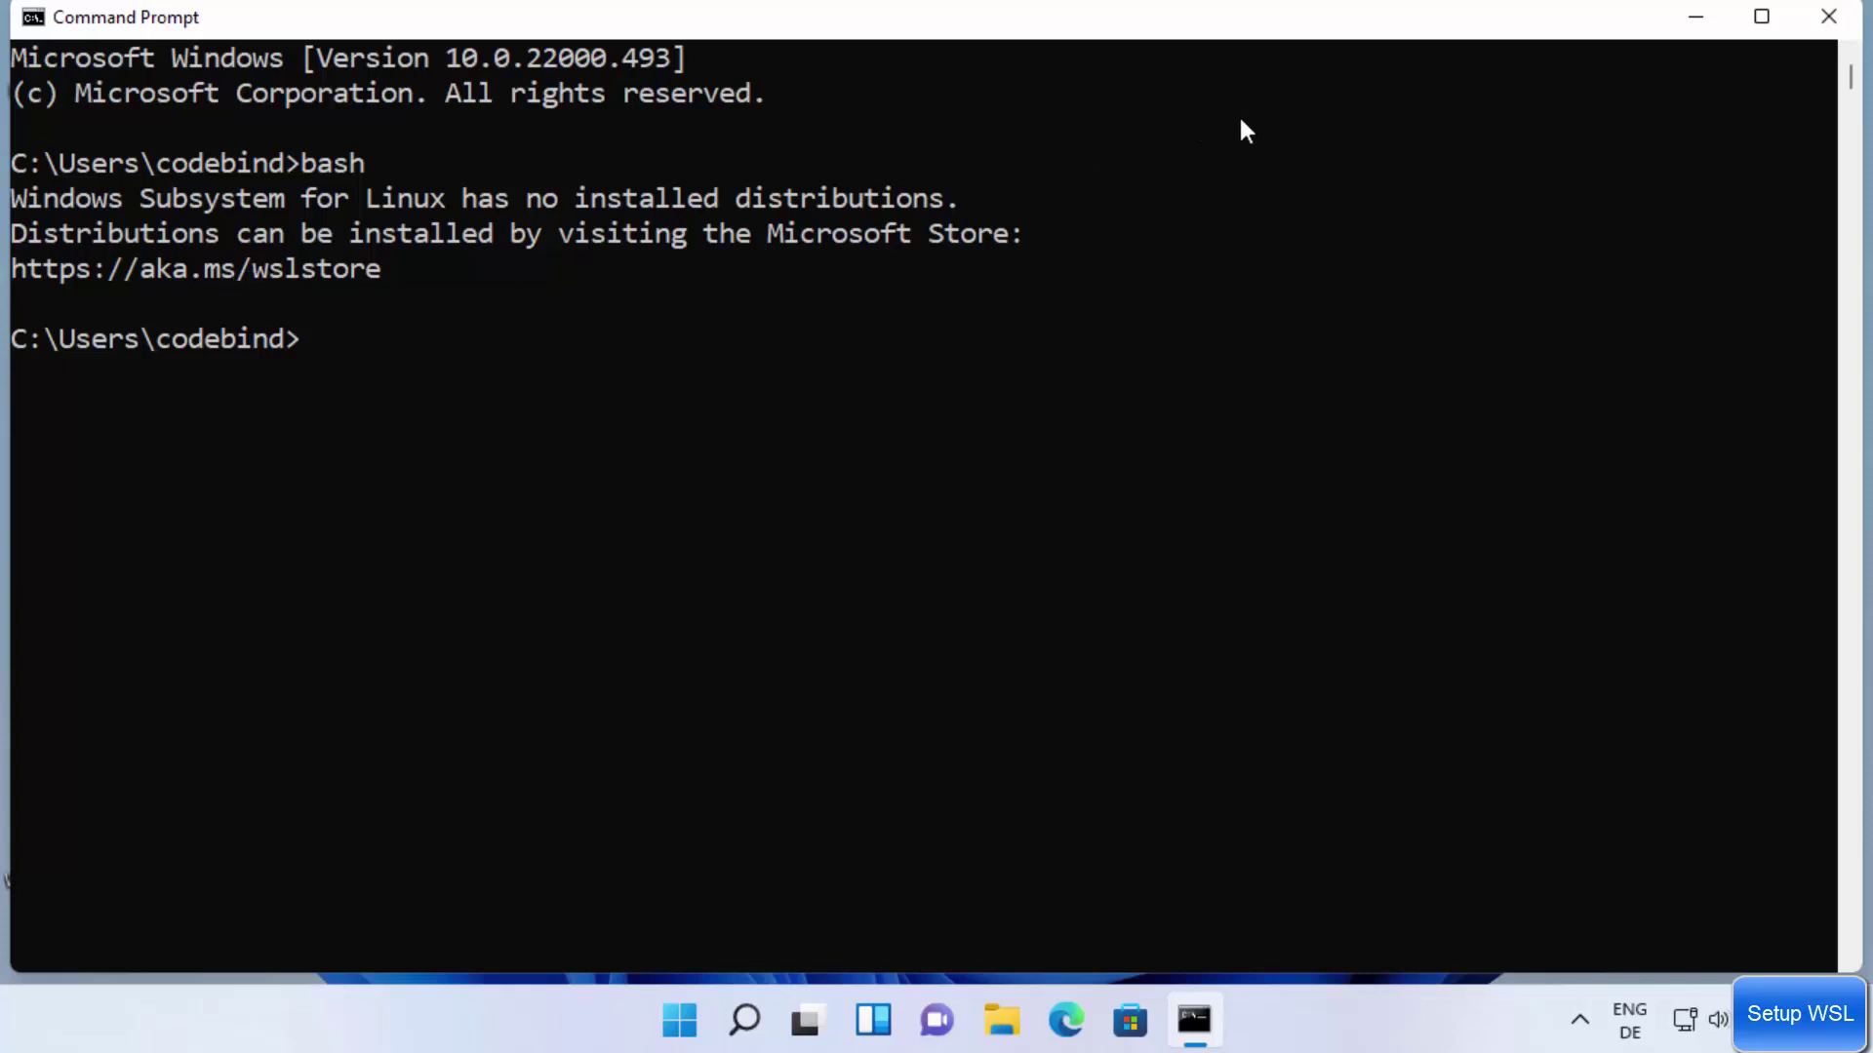
{"action": "left_click", "coordinate": [1699, 16]}
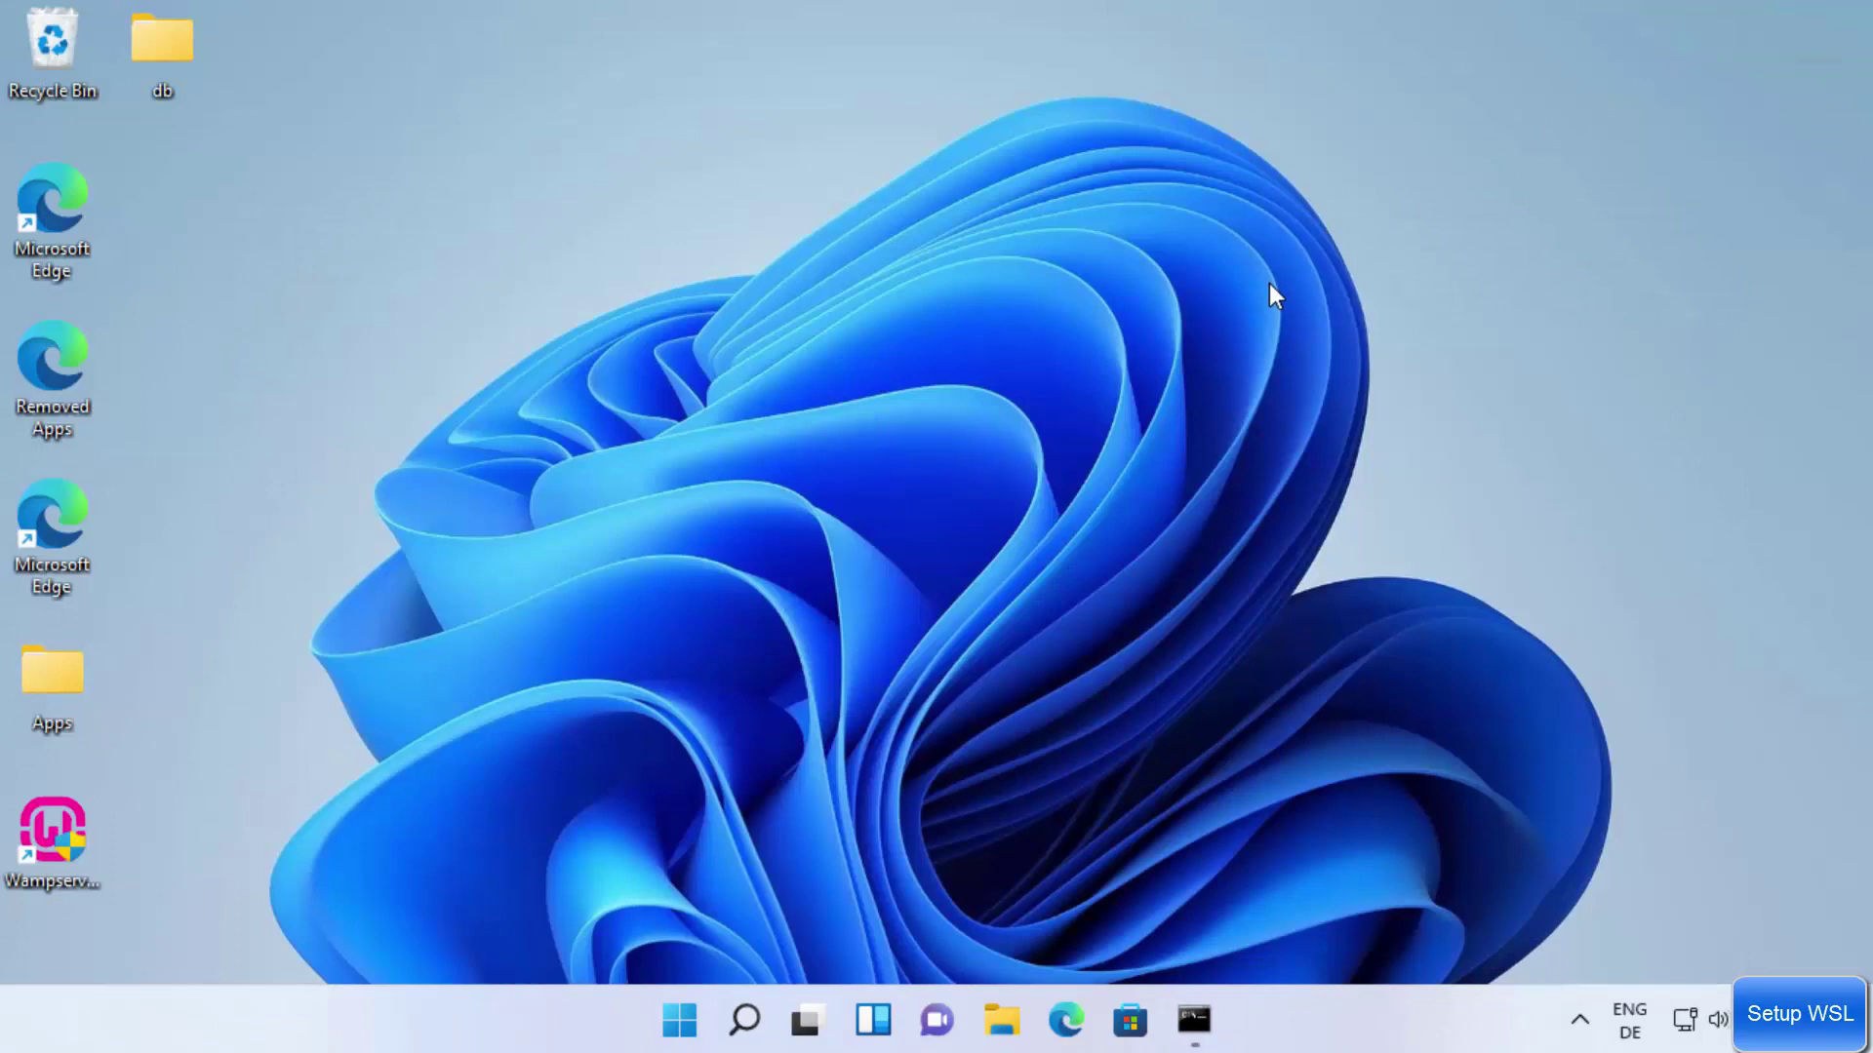
Switch to Microsoft Store by finding it in Windows search, and maximize its window.
{"action": "left_click", "coordinate": [749, 1018]}
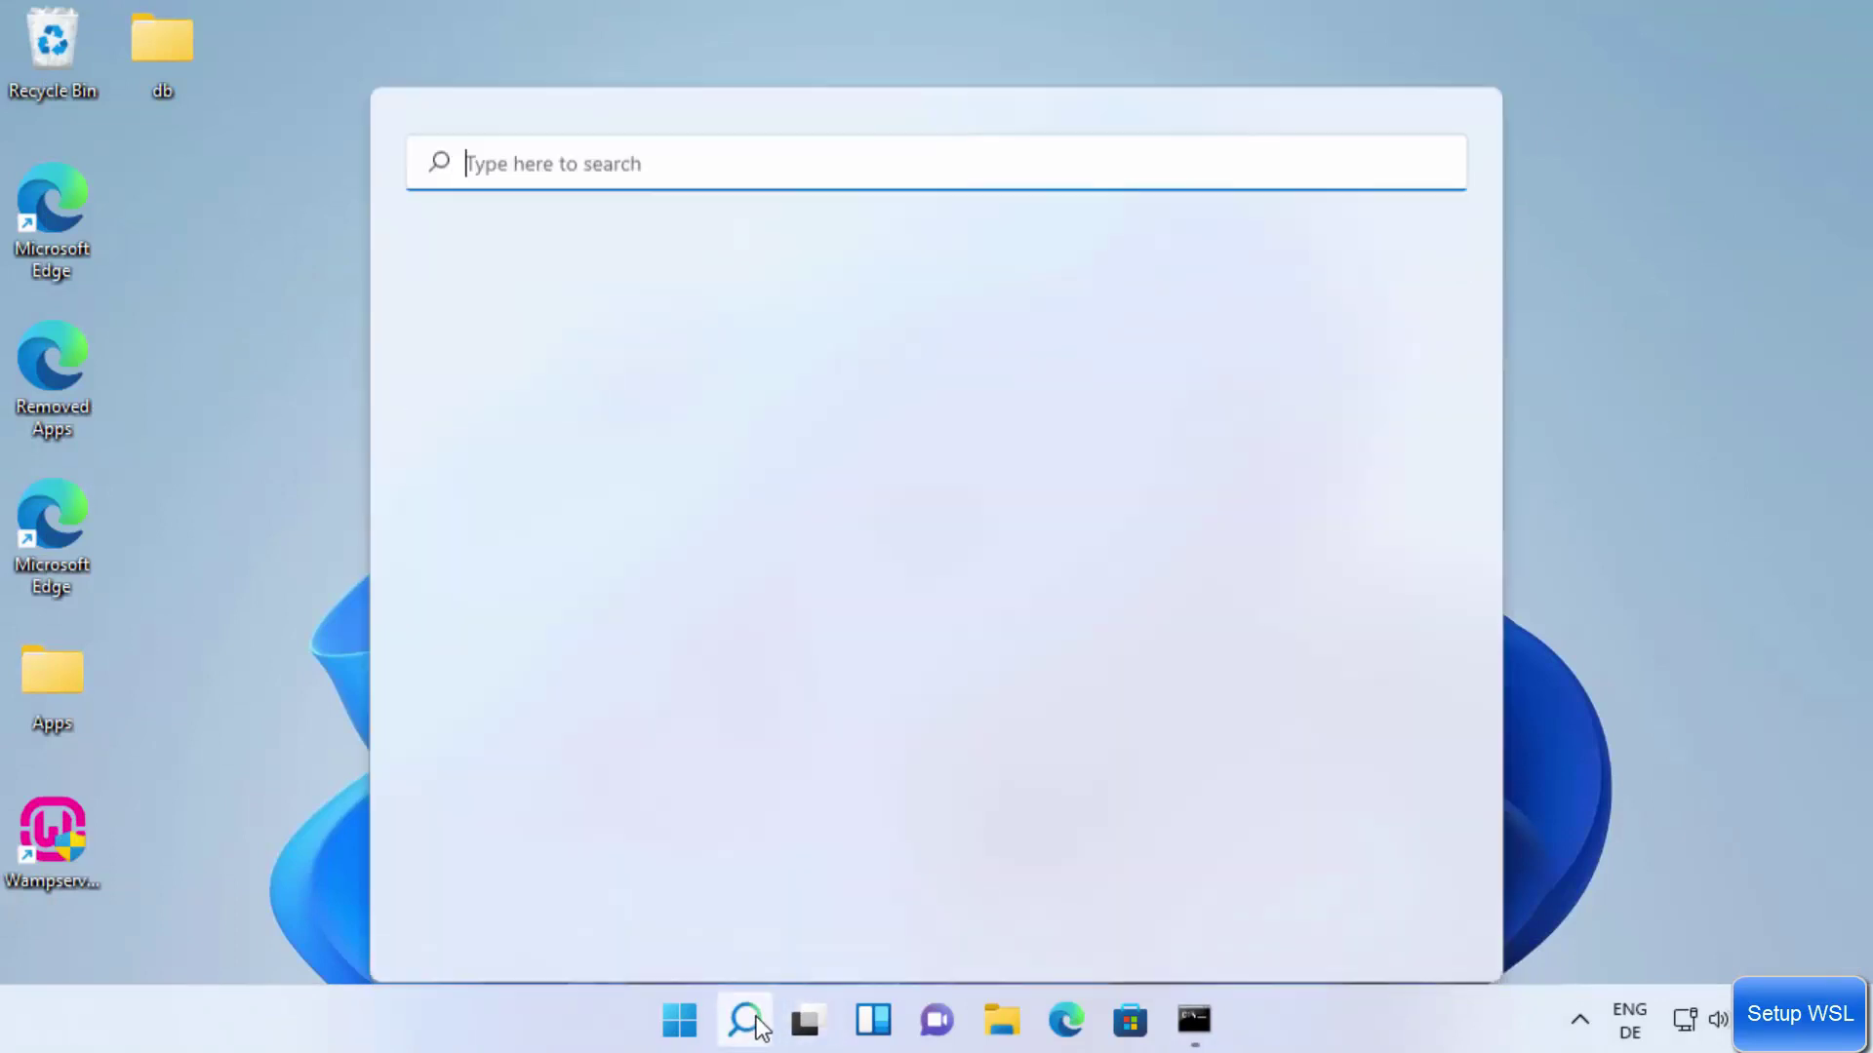
{"action": "left_click", "coordinate": [744, 1019]}
{"action": "mouse_move", "coordinate": [744, 1020]}
{"action": "left_click", "coordinate": [737, 838]}
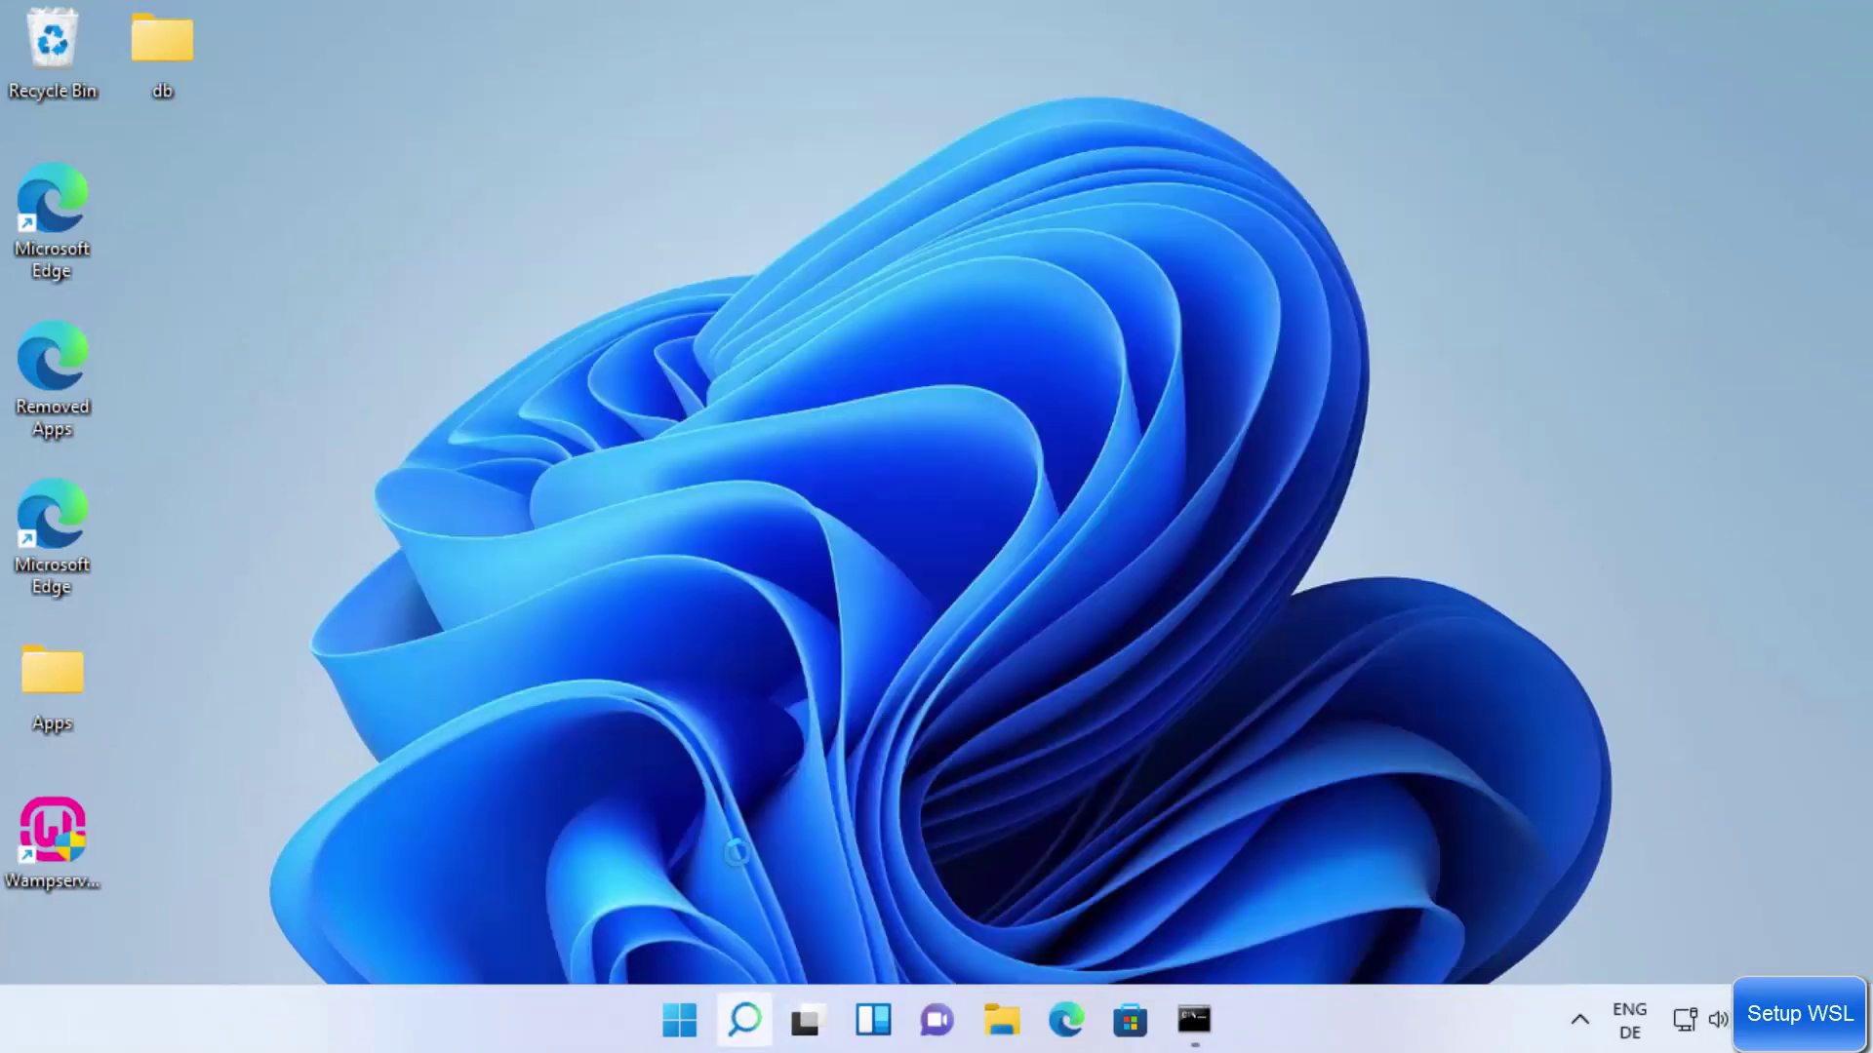
{"action": "type", "text": "mic"}
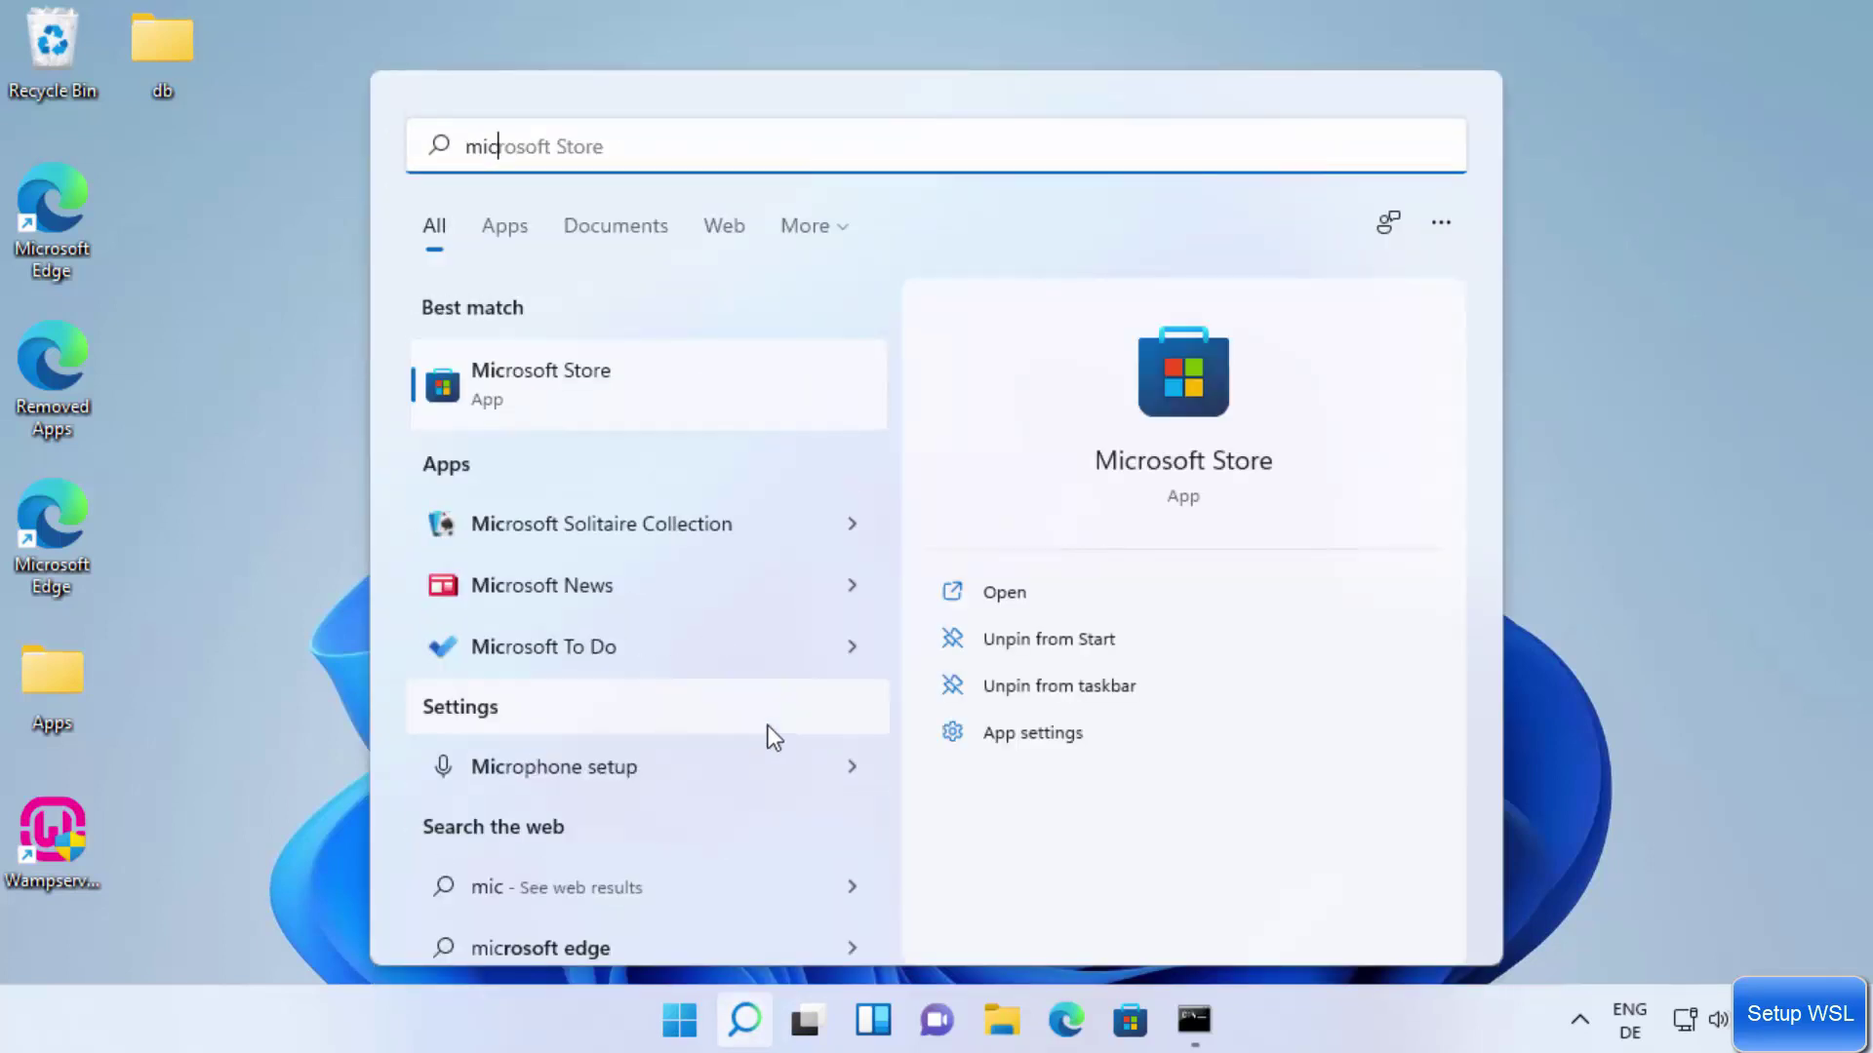
{"action": "left_click", "coordinate": [669, 396]}
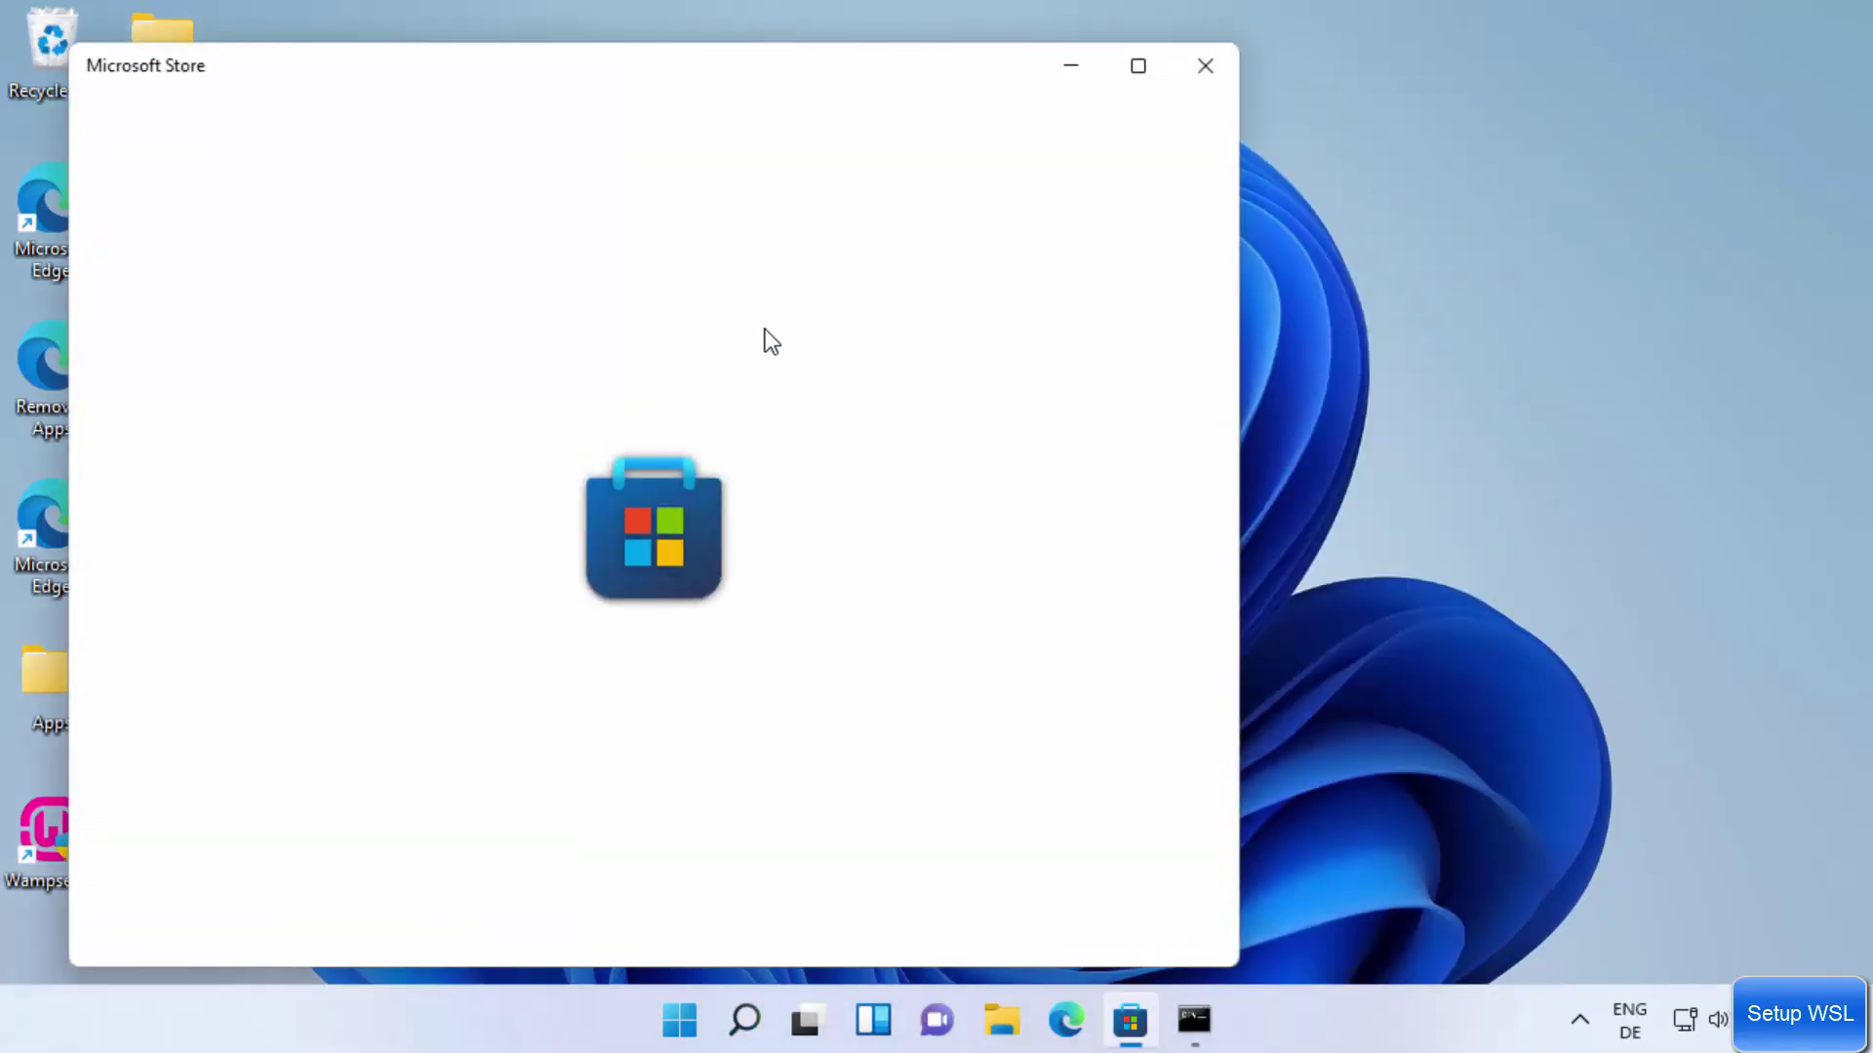
{"action": "left_click", "coordinate": [1132, 69]}
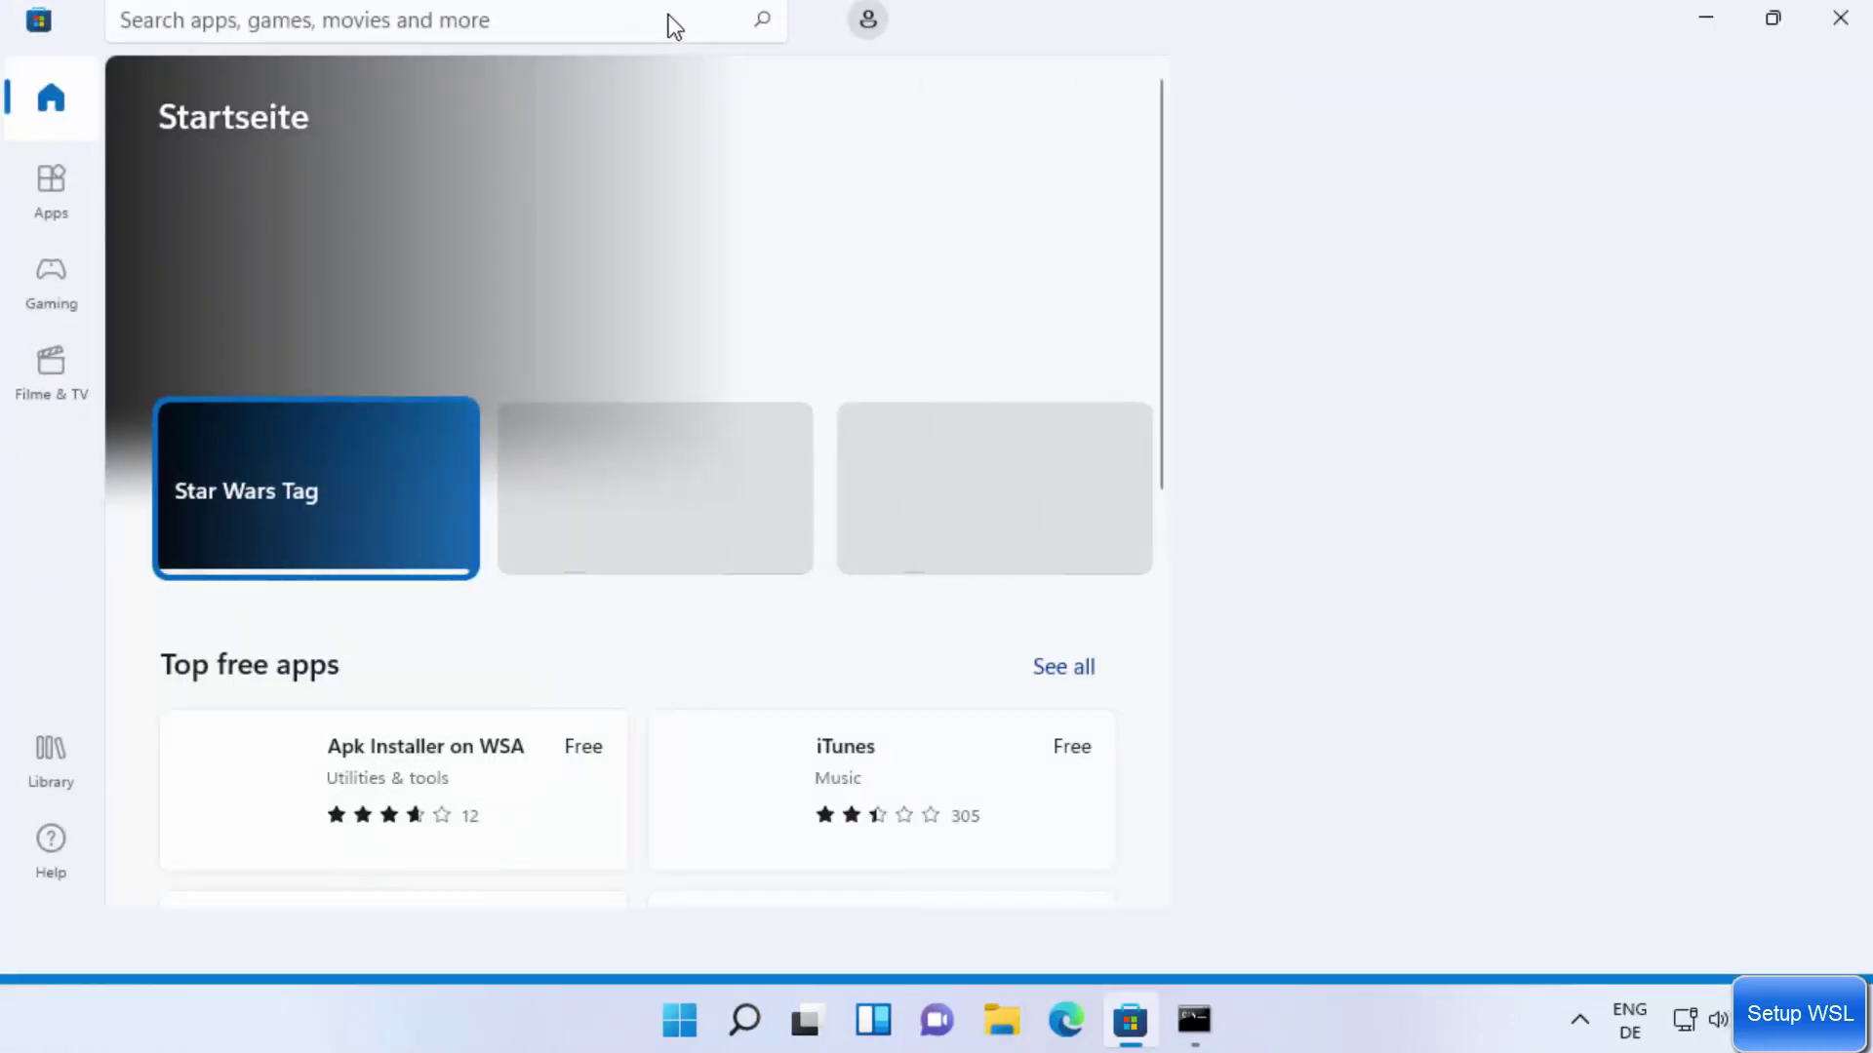
Search the store for "linux" and browse the results for Linux distributions such as Ubuntu 18.04 LTS.
{"action": "left_click", "coordinate": [745, 32]}
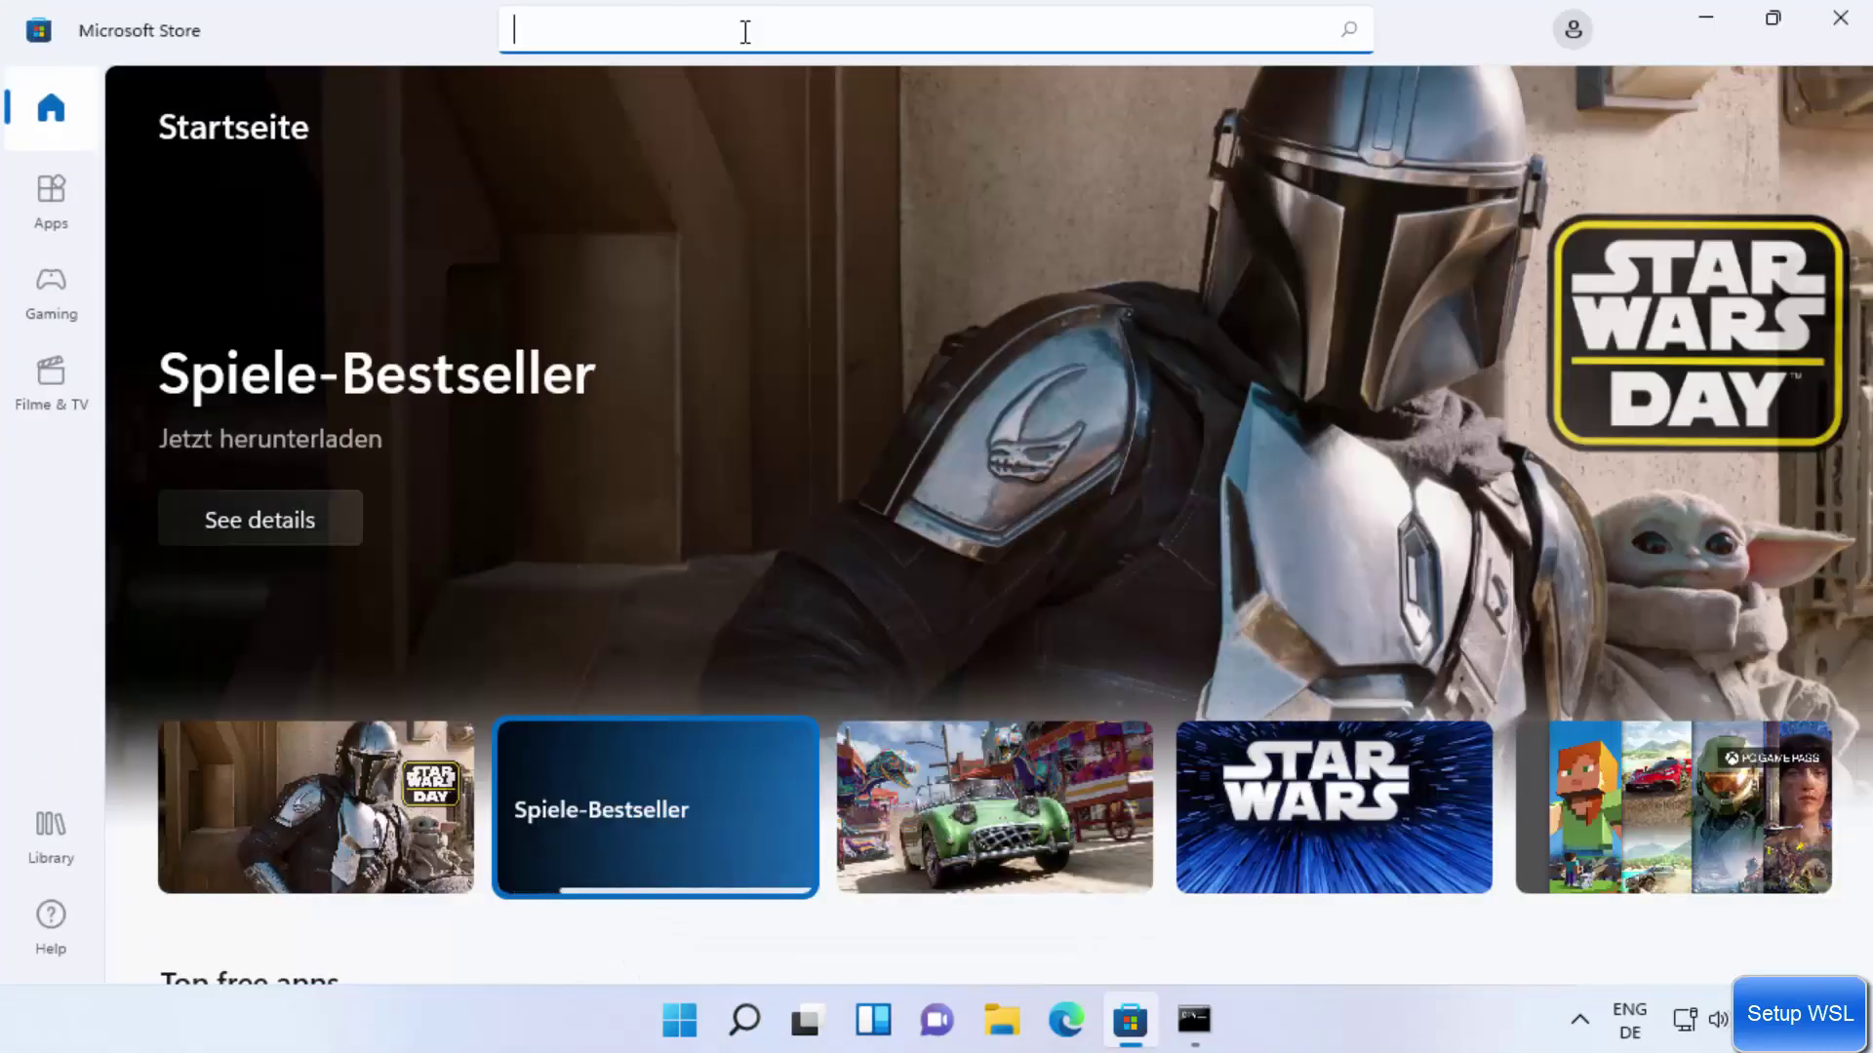
{"action": "type", "text": "inux"}
{"action": "key", "text": "Return"}
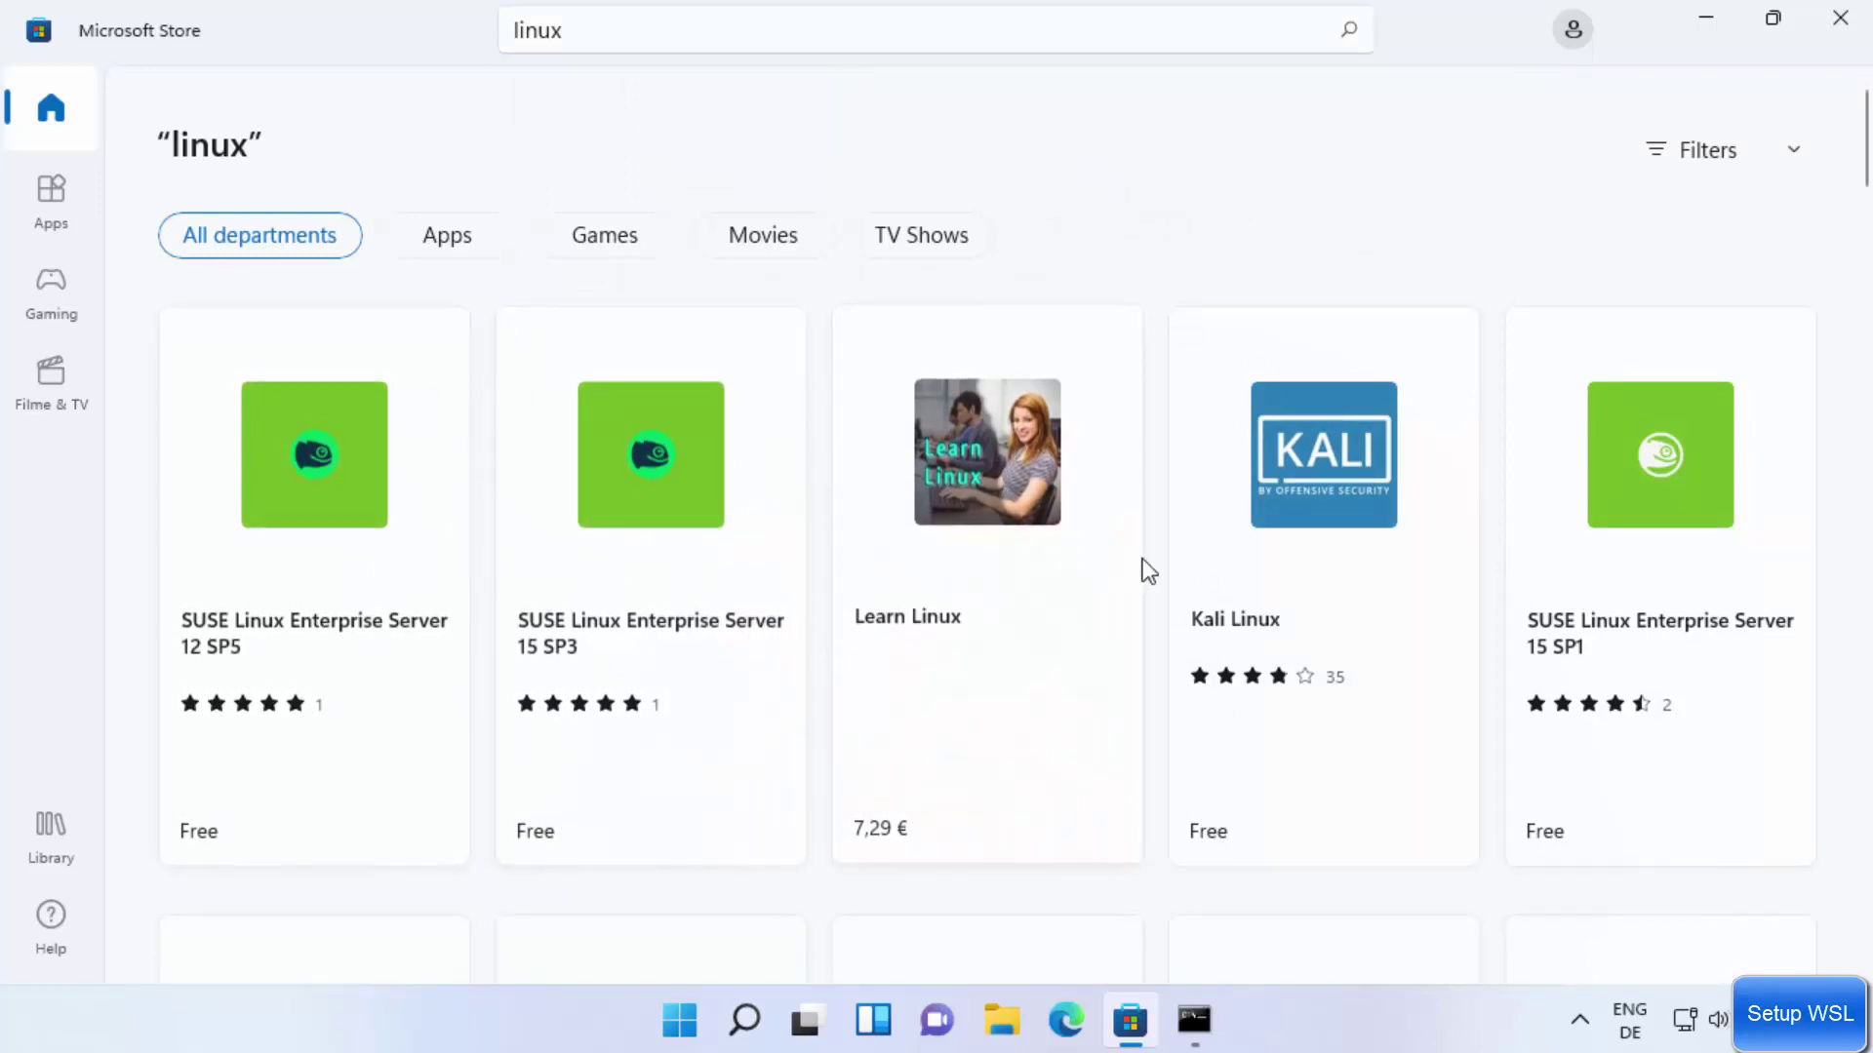
{"action": "scroll", "coordinate": [1266, 560], "scroll_direction": "down", "scroll_amount": 4}
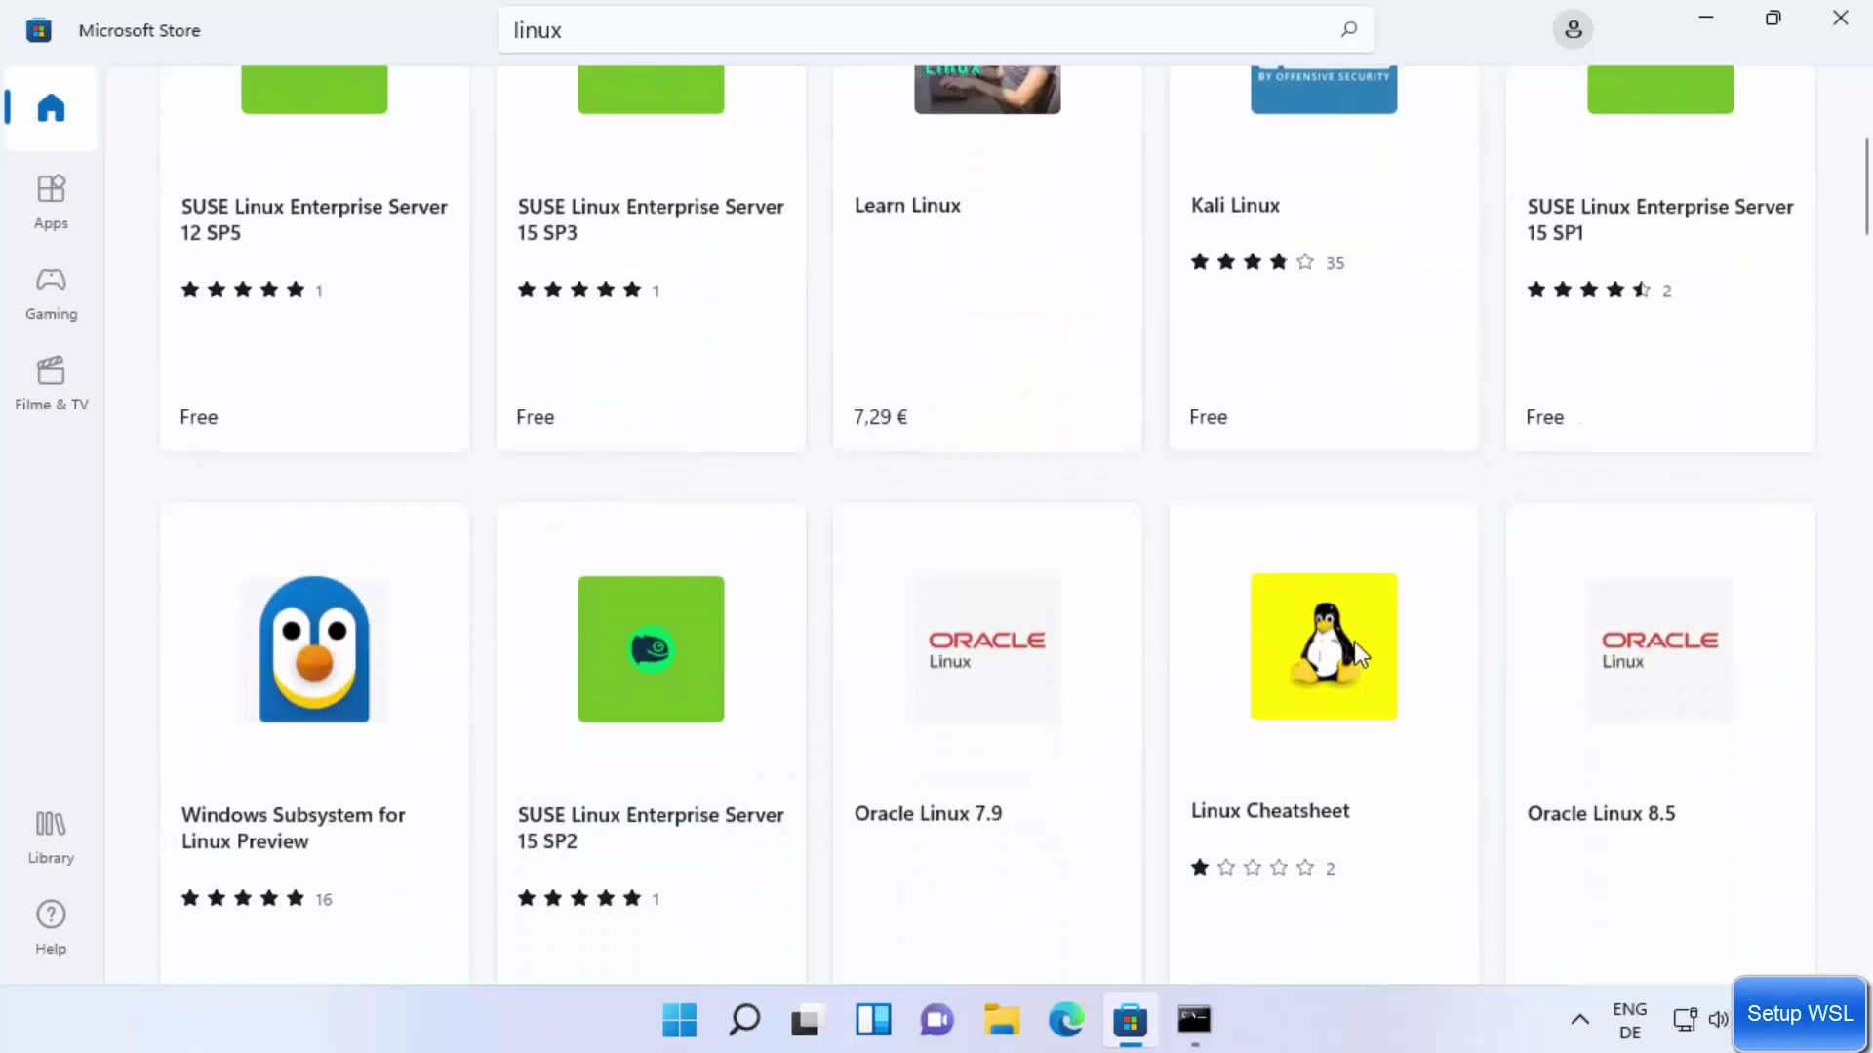
{"action": "scroll", "coordinate": [1353, 646], "scroll_direction": "down", "scroll_amount": 4}
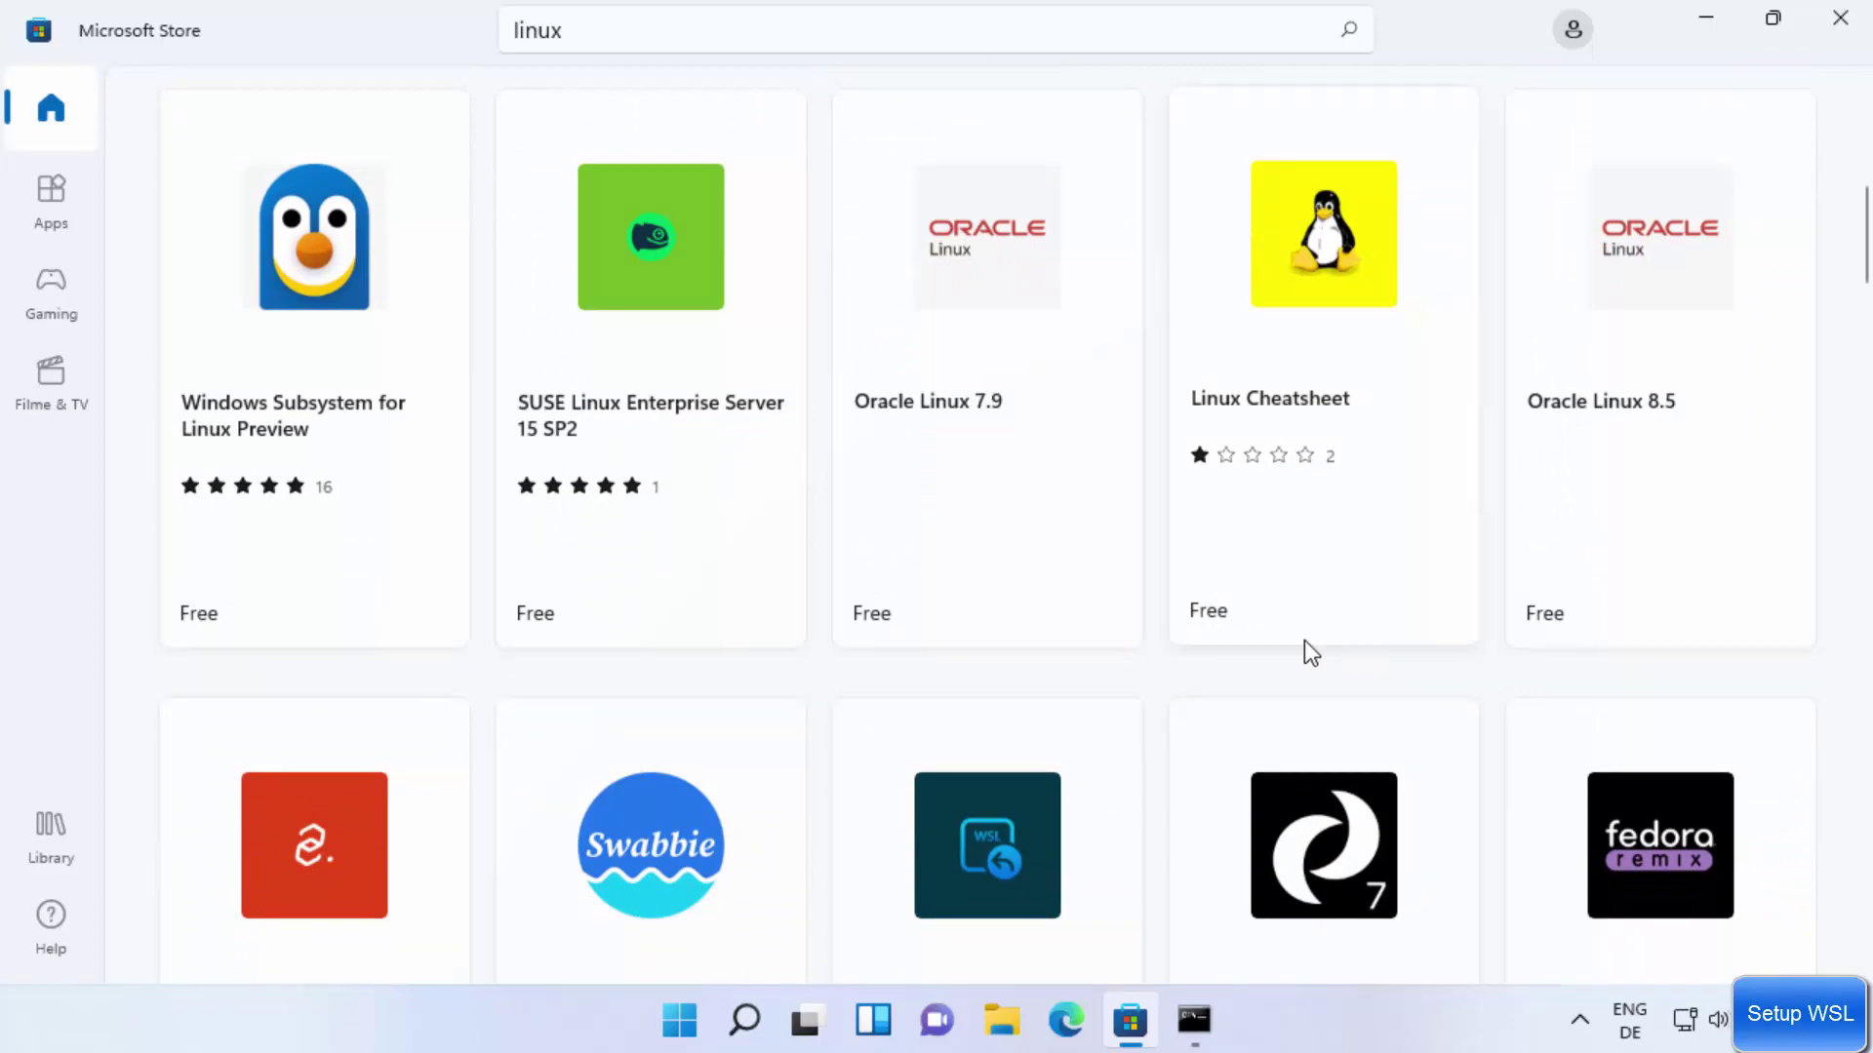
{"action": "scroll", "coordinate": [1310, 652], "scroll_direction": "down", "scroll_amount": 7}
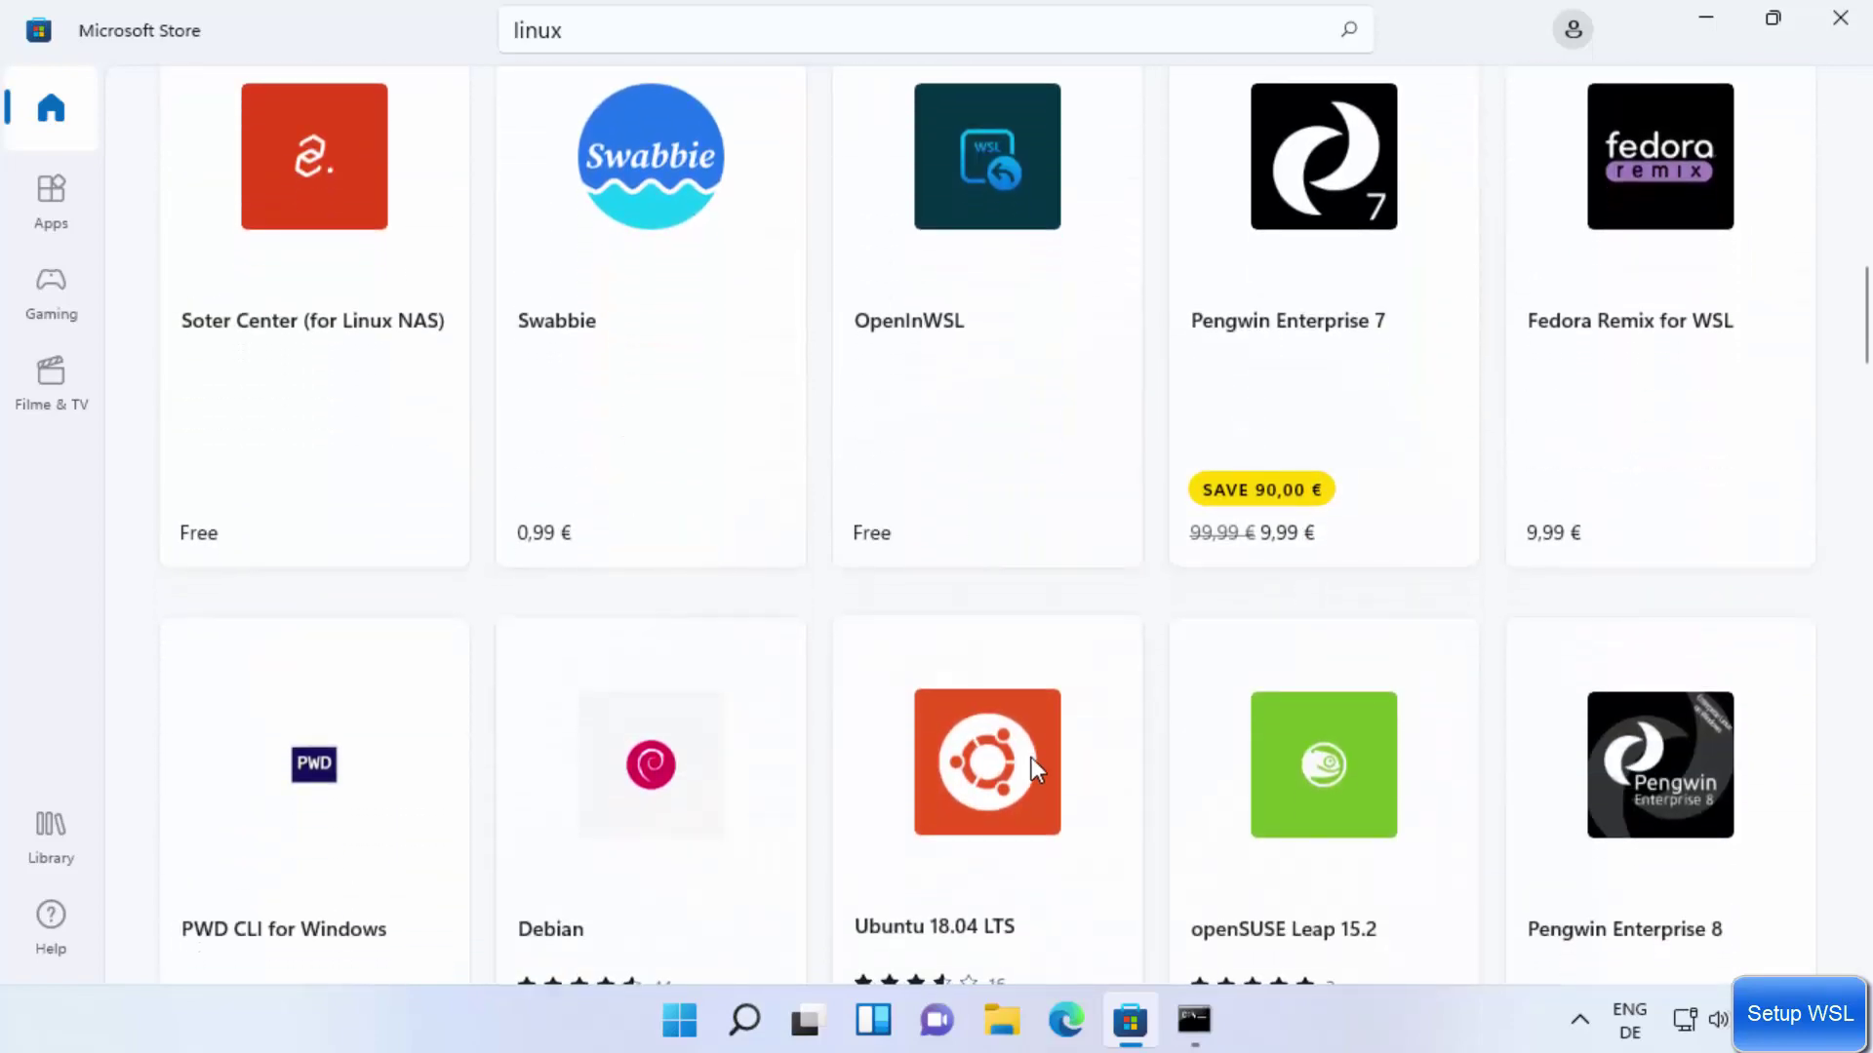
{"action": "scroll", "coordinate": [966, 772], "scroll_direction": "down", "scroll_amount": 4}
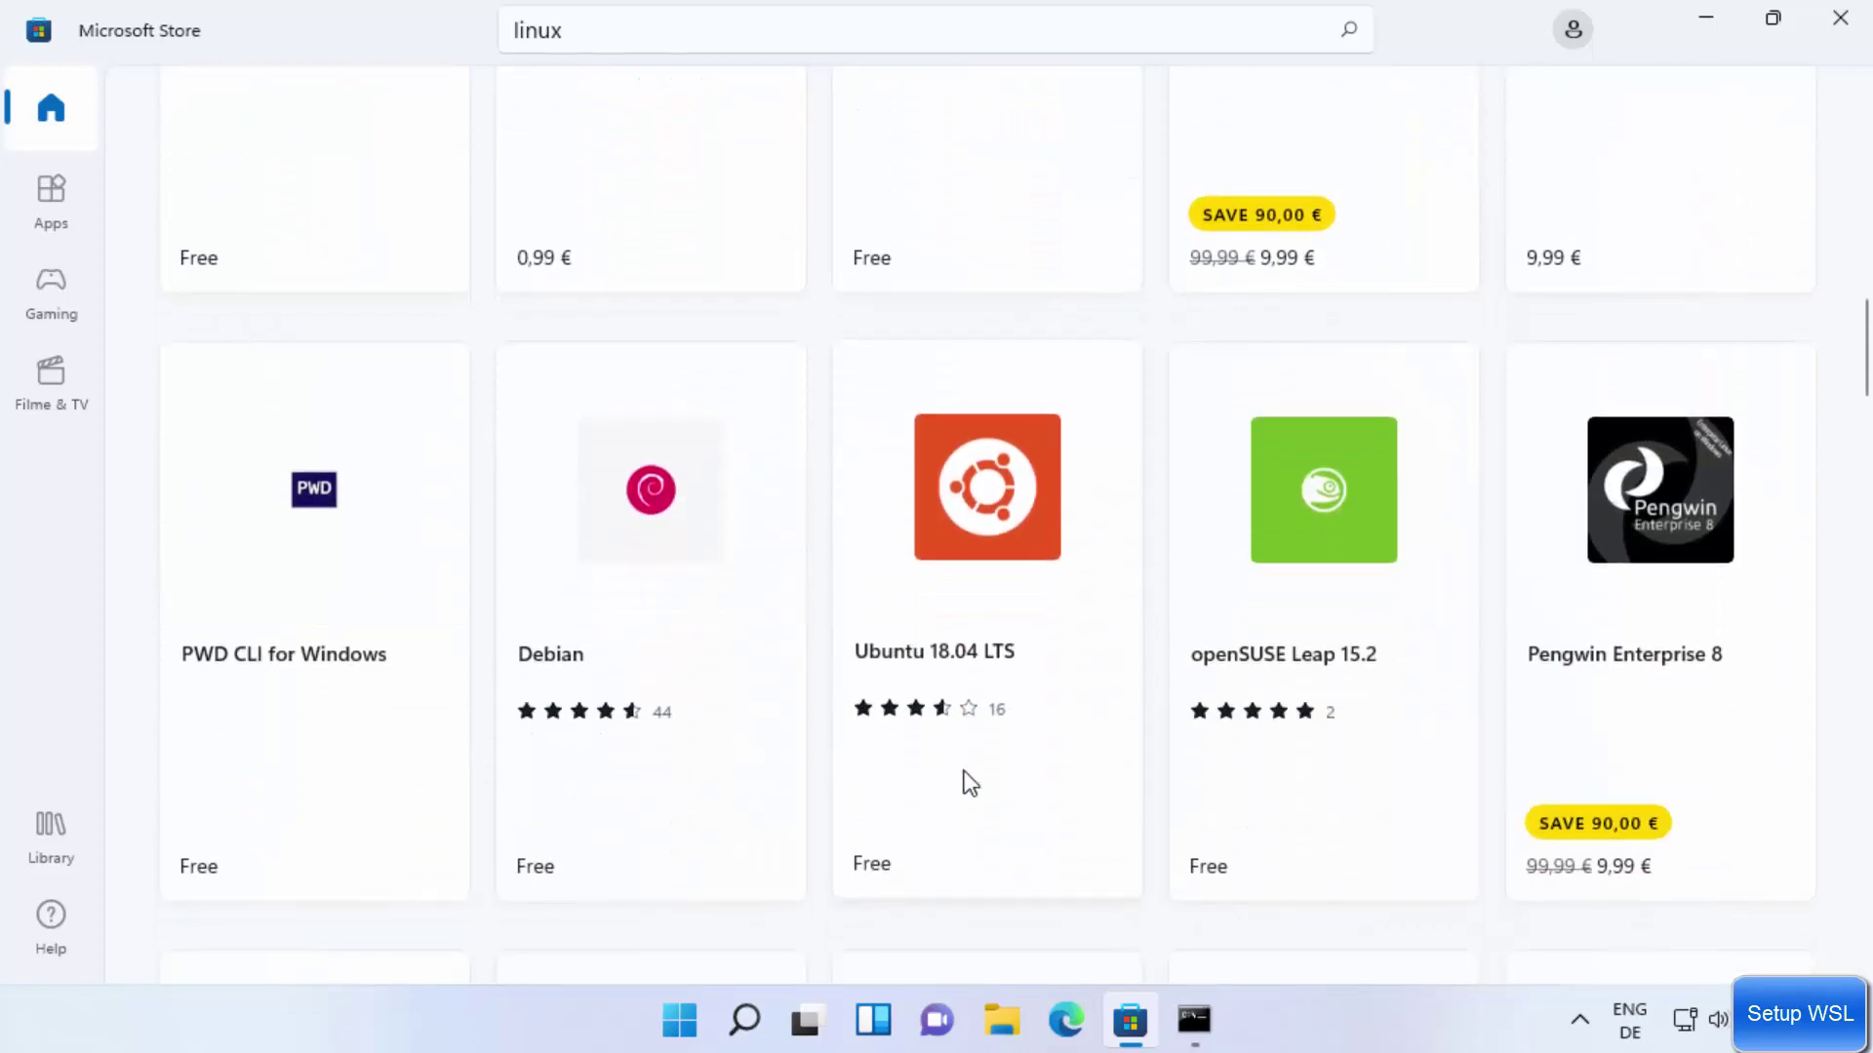
Search the store for "ubuntu" and browse the Ubuntu versions in the results.
{"action": "scroll", "coordinate": [964, 775], "scroll_direction": "down", "scroll_amount": 7}
{"action": "left_click", "coordinate": [761, 39]}
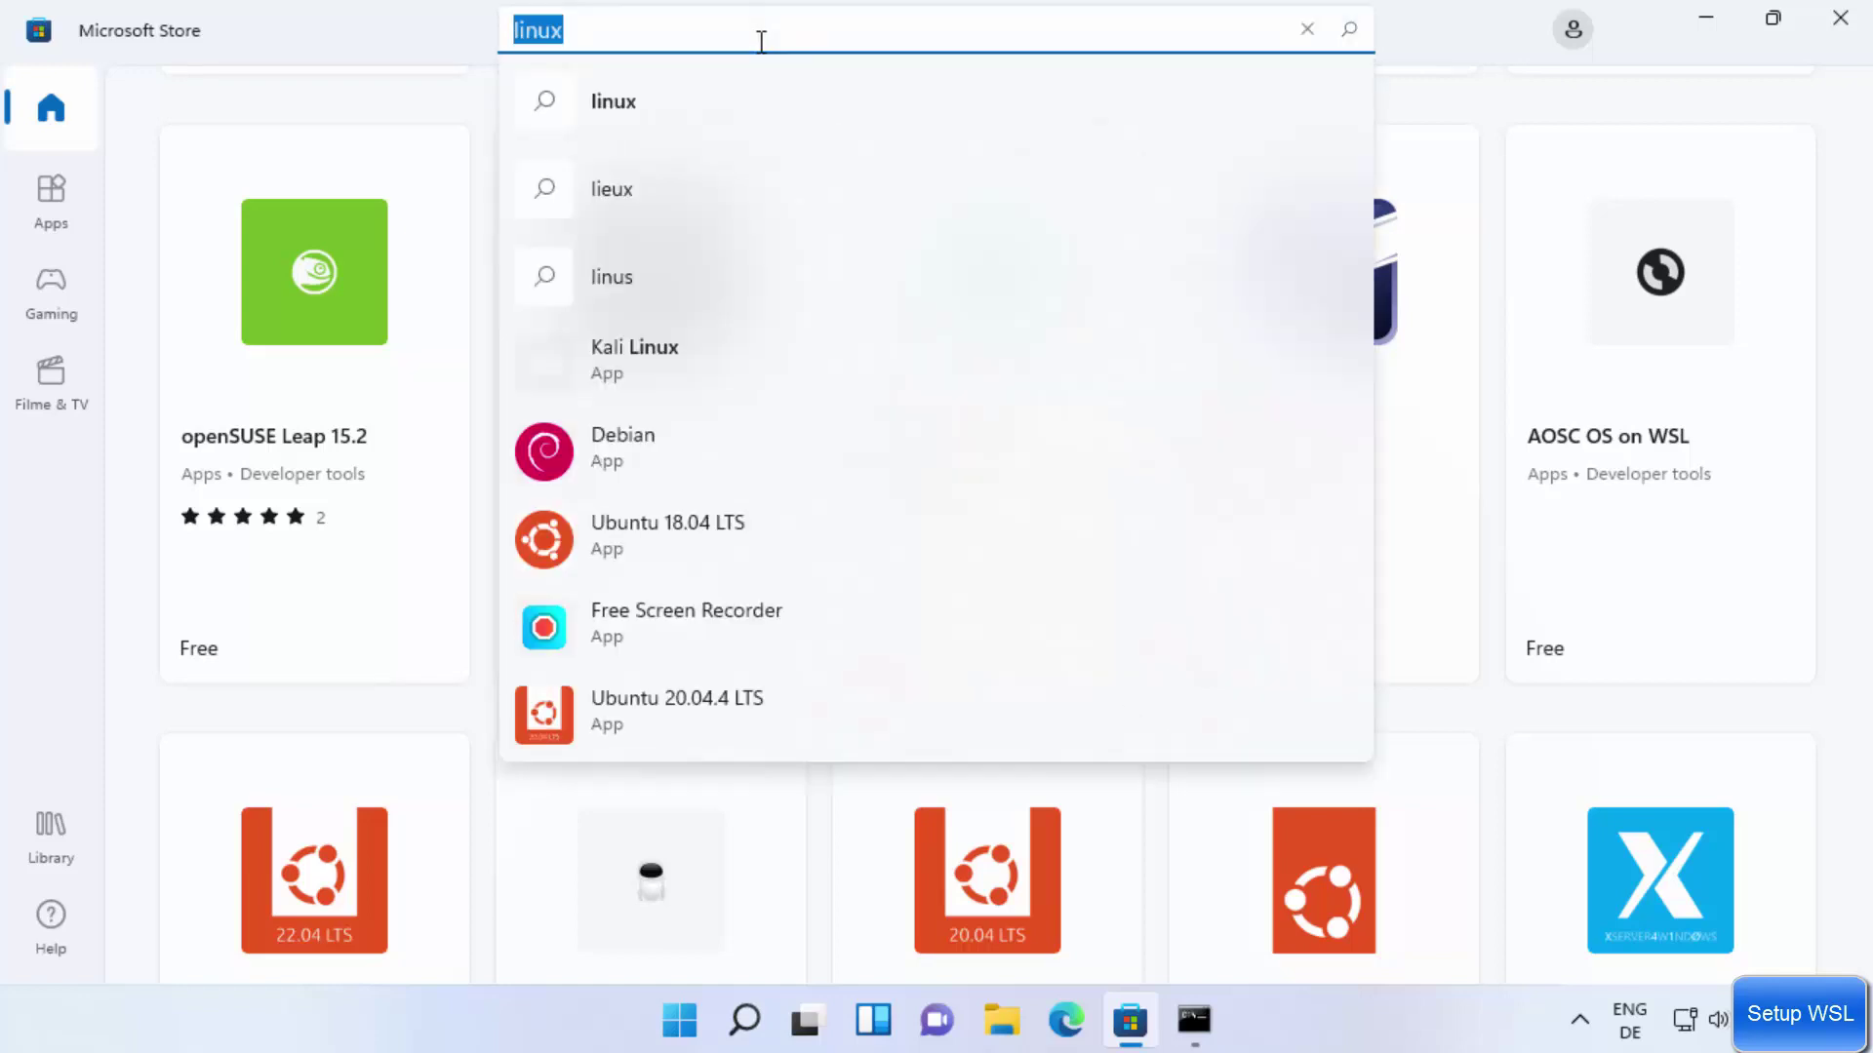
{"action": "type", "text": "ubuntu"}
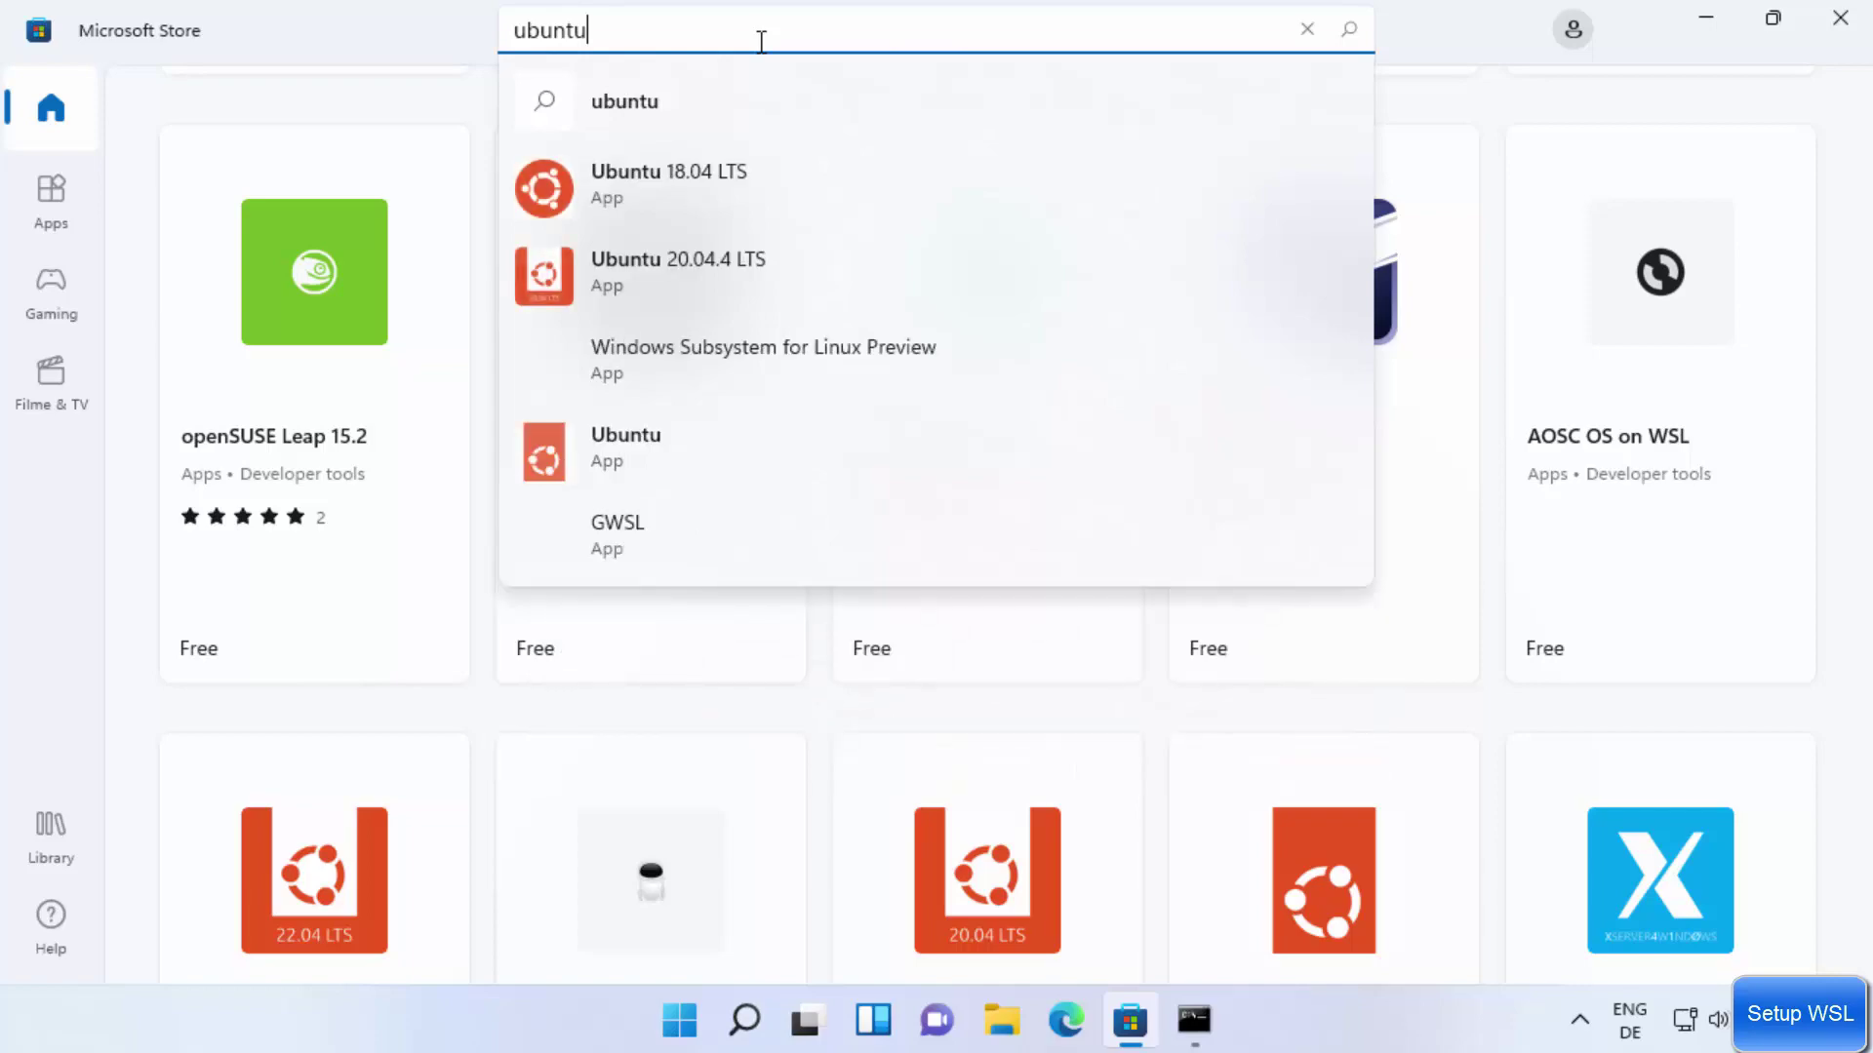
{"action": "key", "text": "Return"}
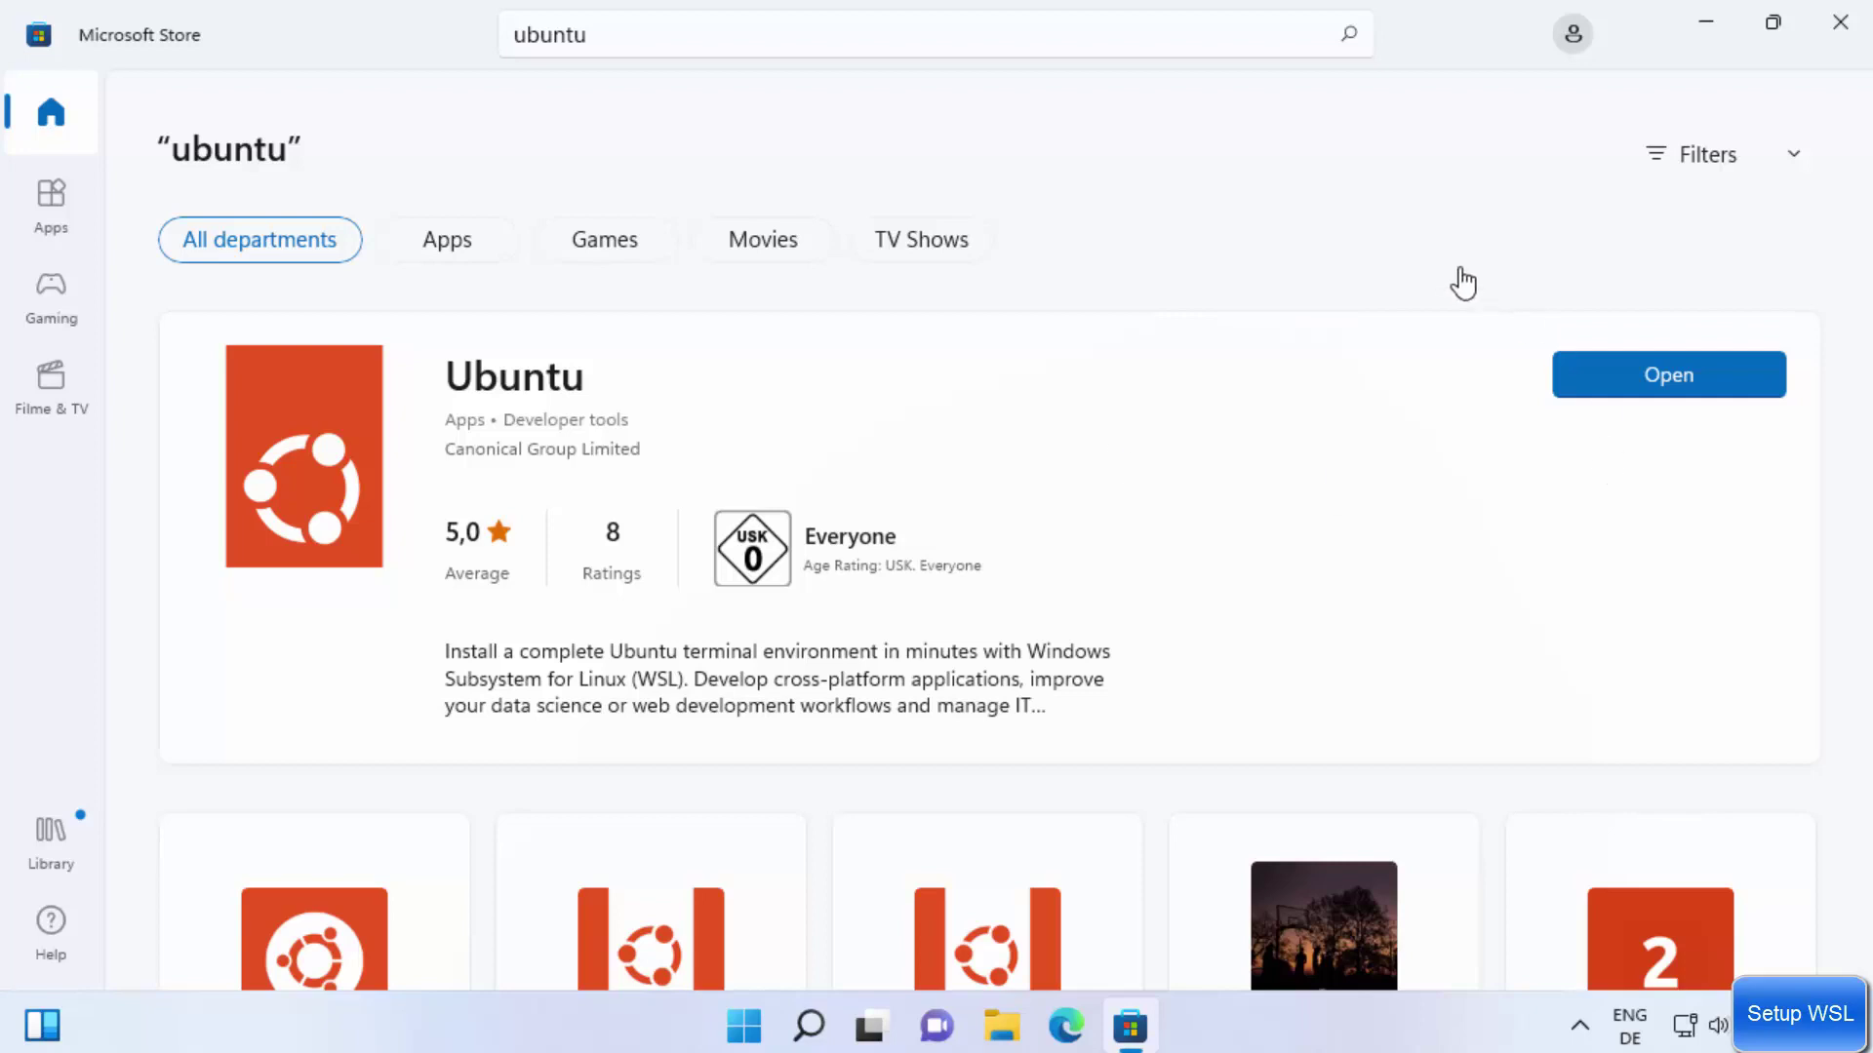
{"action": "scroll", "coordinate": [1367, 382], "scroll_direction": "down", "scroll_amount": 3}
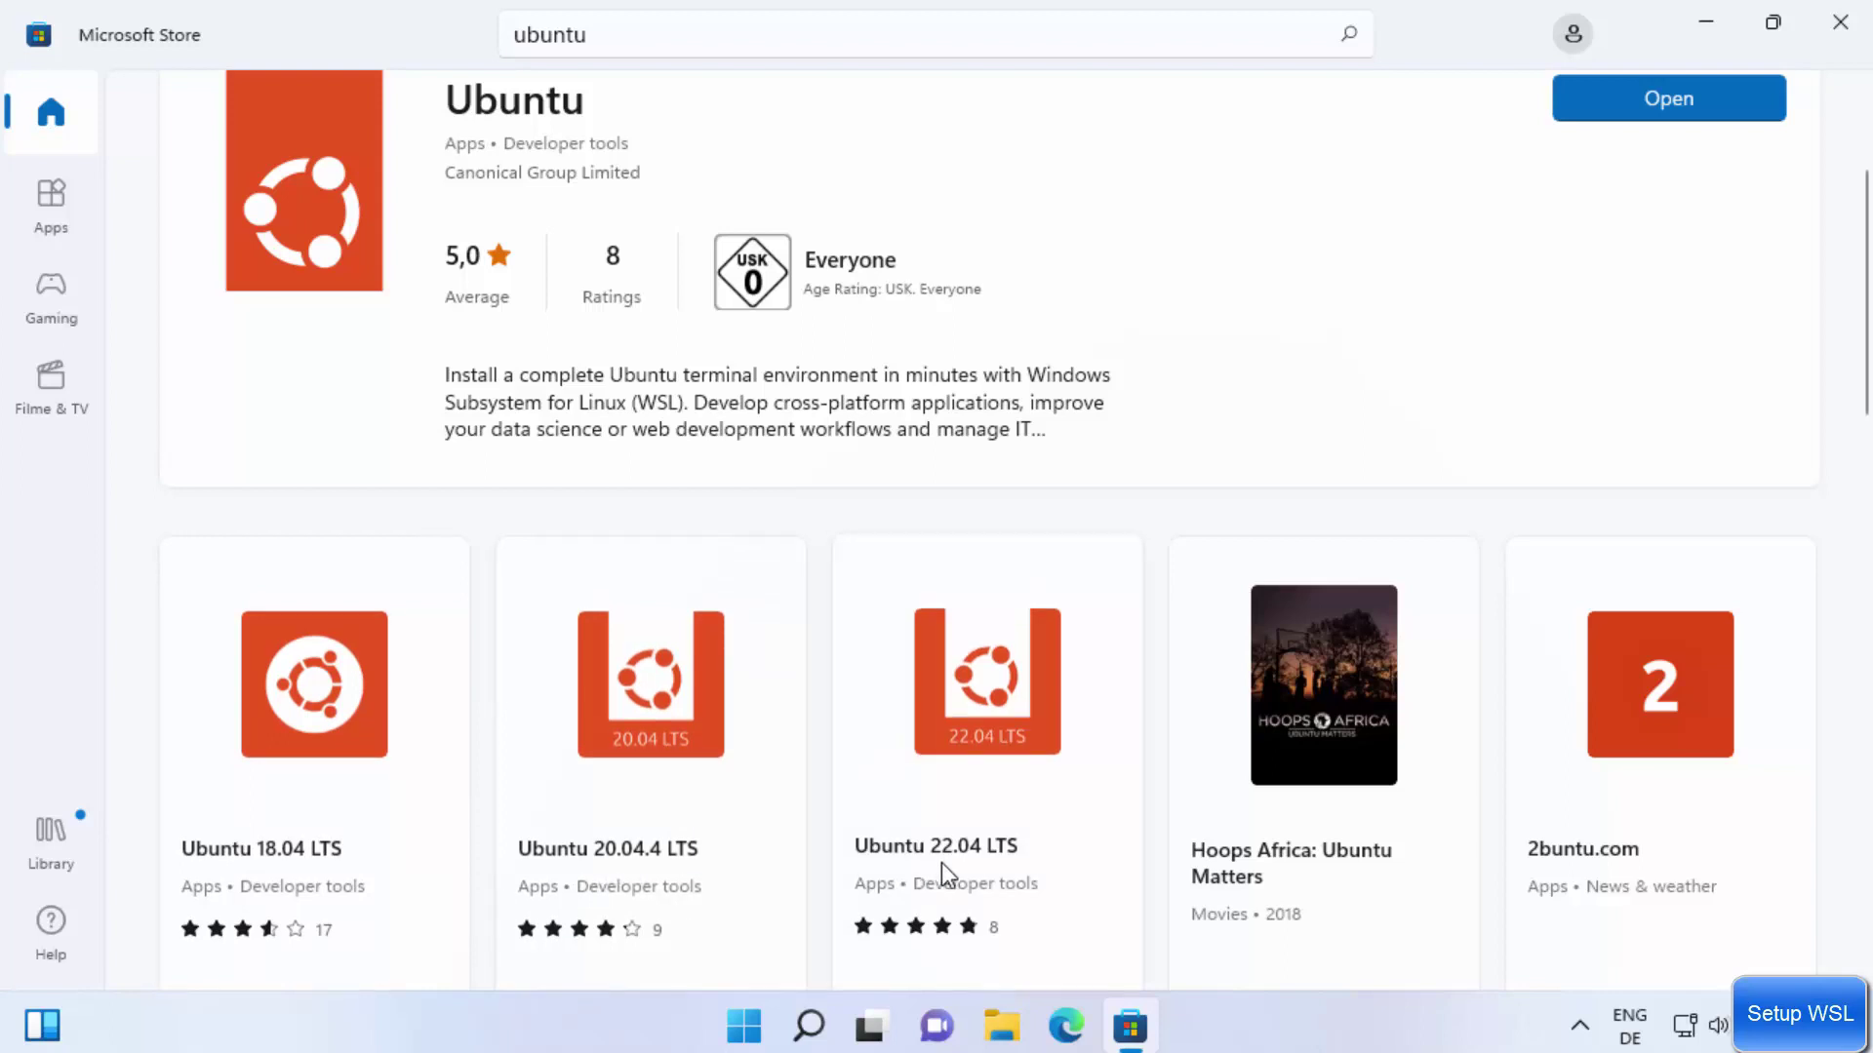
{"action": "scroll", "coordinate": [952, 871], "scroll_direction": "up", "scroll_amount": 3}
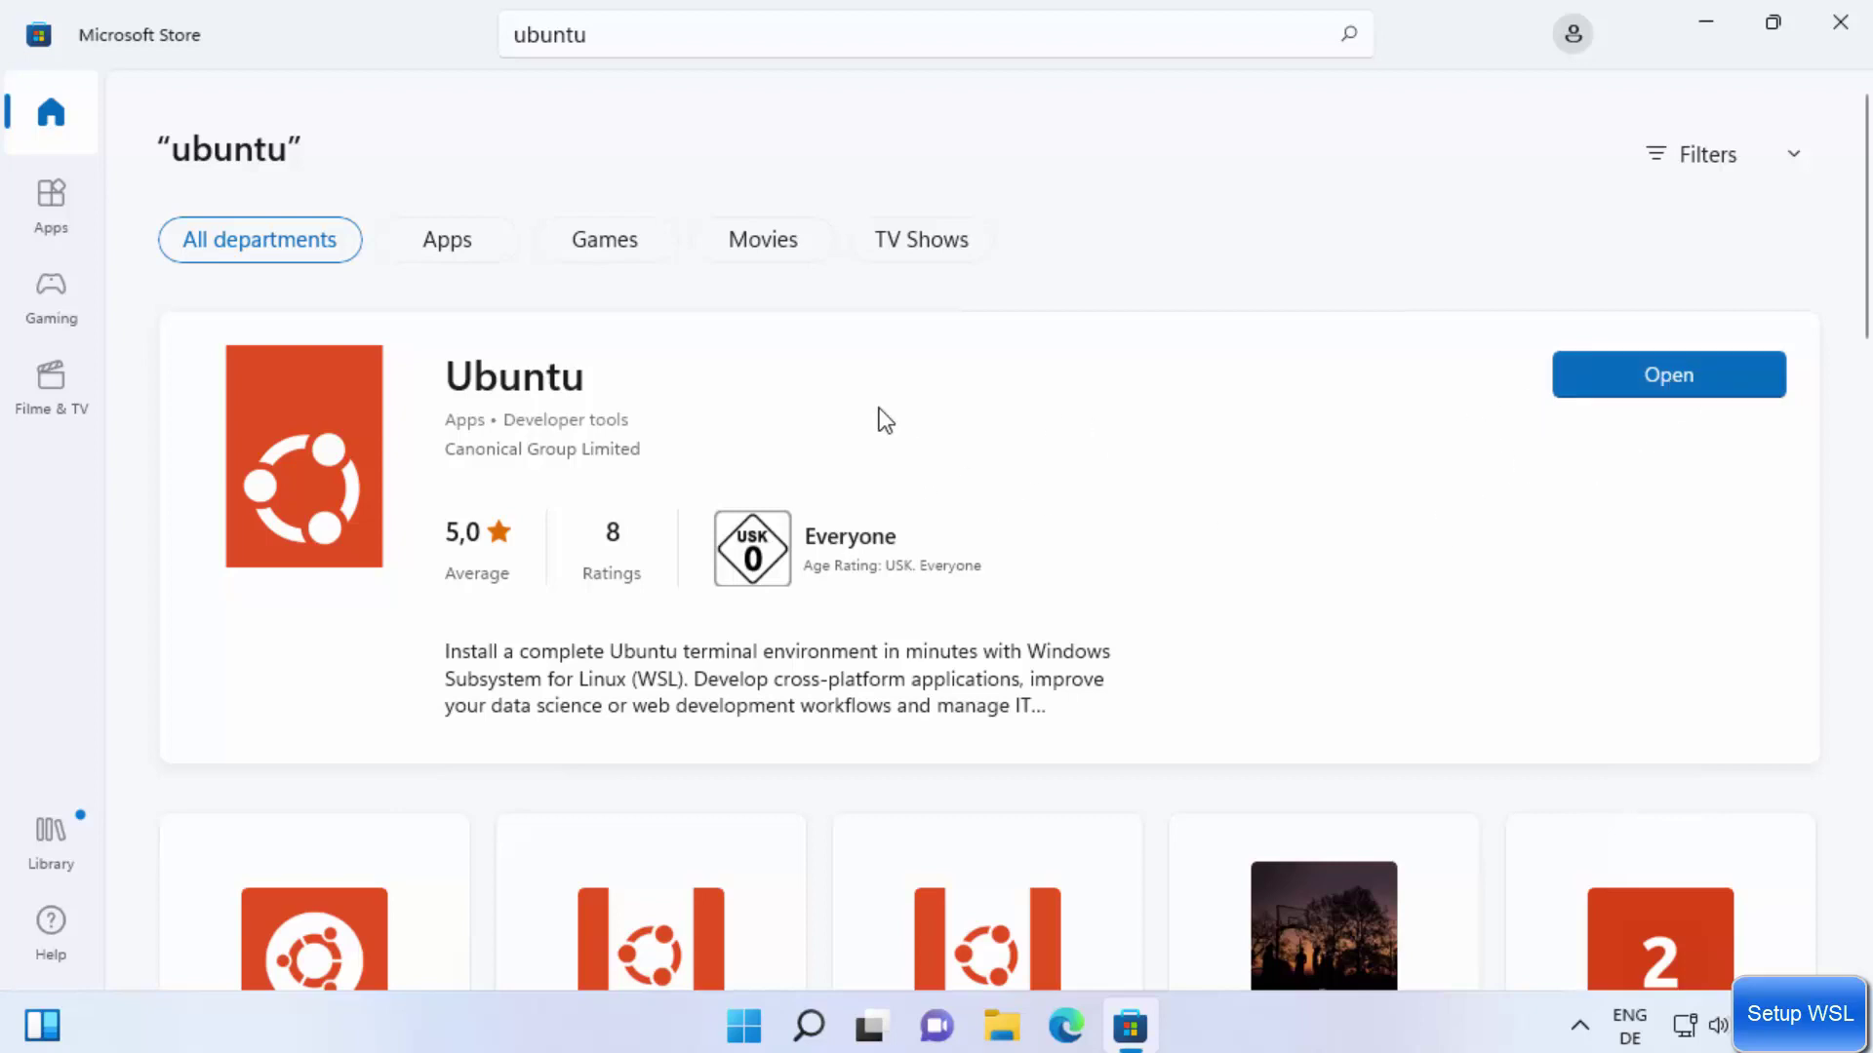
Open the Ubuntu store page, expand its full description, and highlight the sudo do-release-upgrade command and review the installation tips.
{"action": "left_click", "coordinate": [850, 410]}
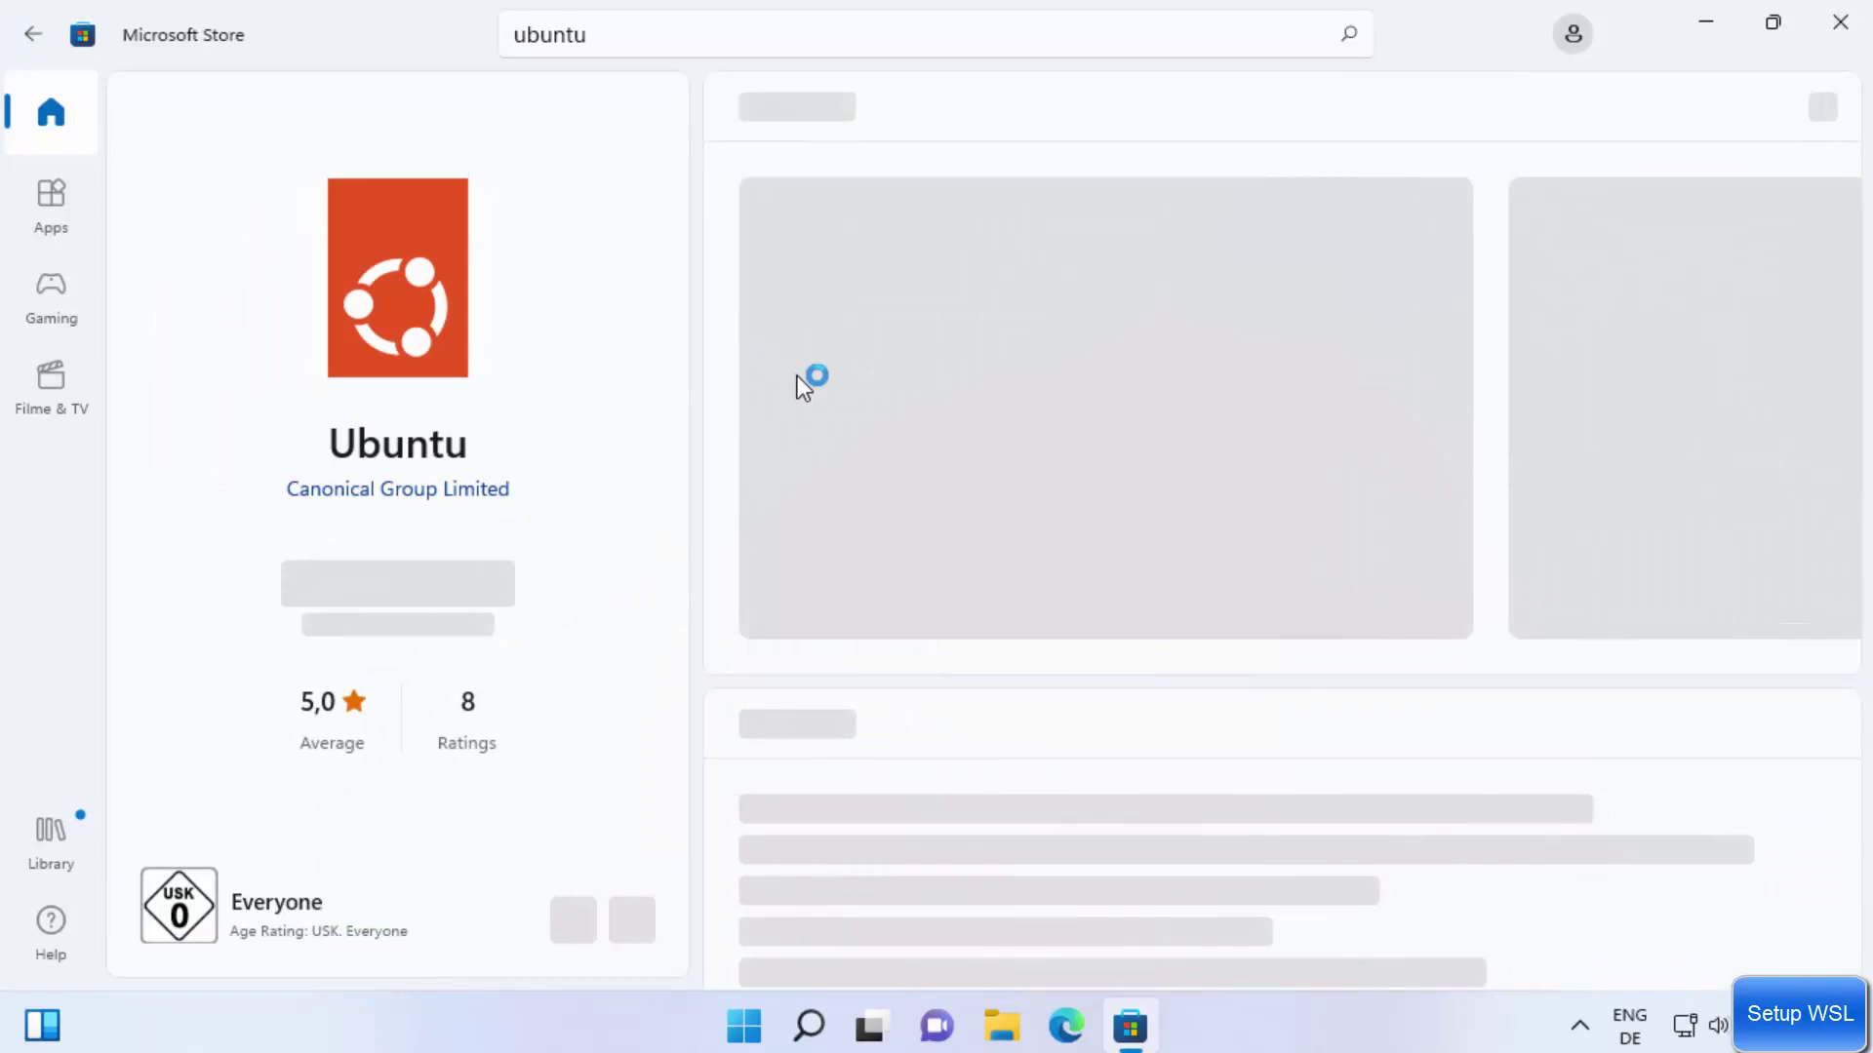
{"action": "scroll", "coordinate": [1139, 489], "scroll_direction": "down", "scroll_amount": 3}
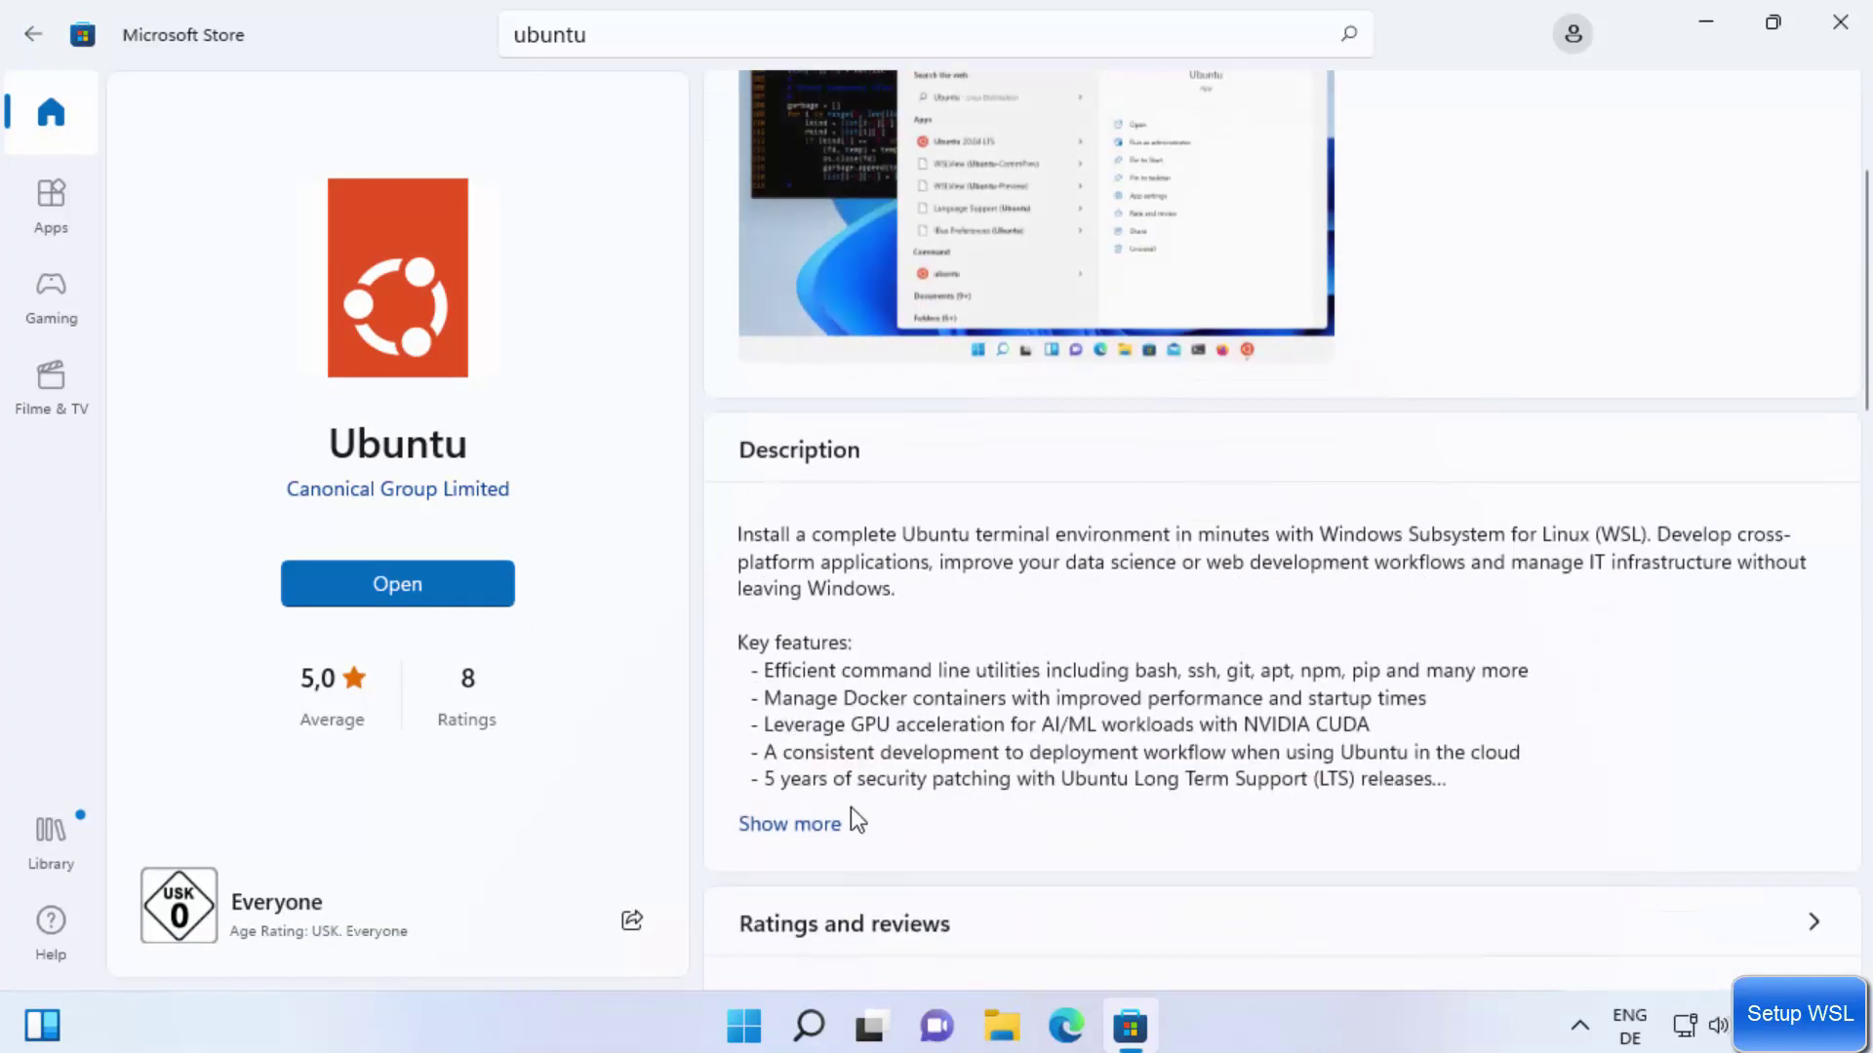
{"action": "left_click", "coordinate": [824, 825]}
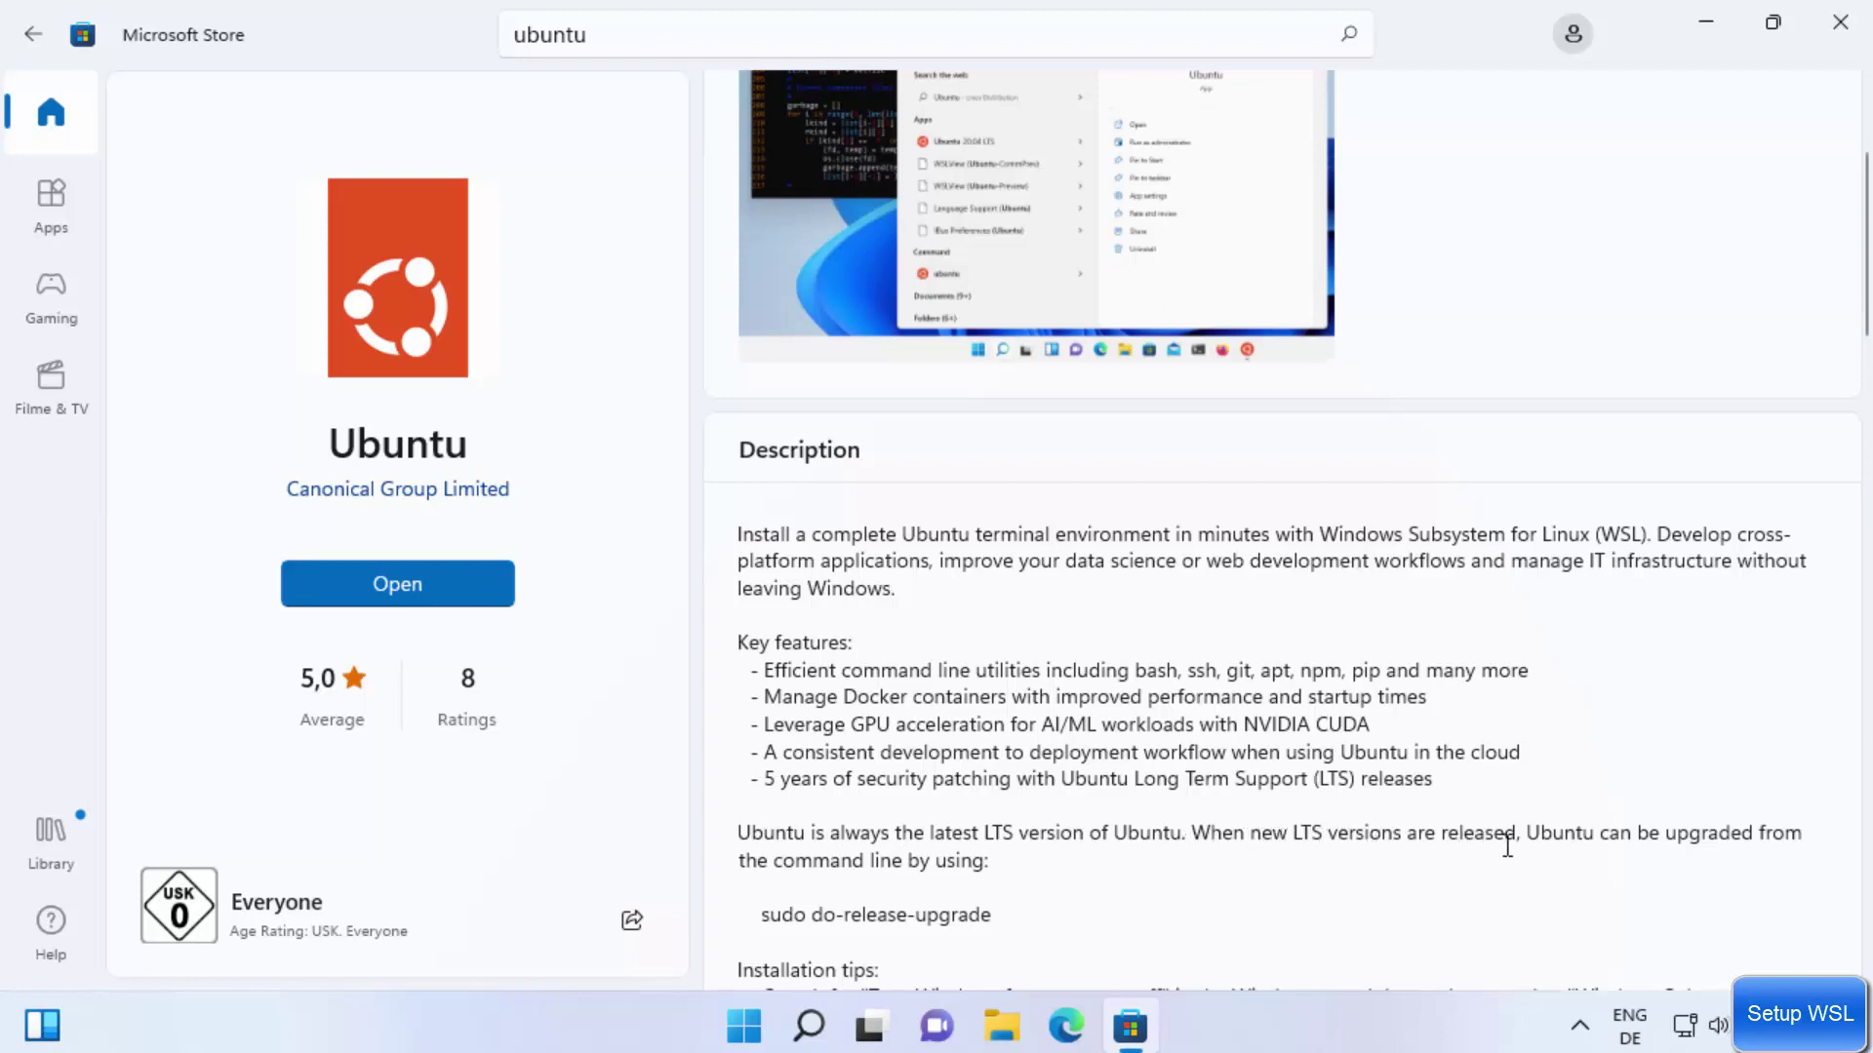
{"action": "left_click_drag", "start_coordinate": [768, 913], "coordinate": [980, 907]}
{"action": "scroll", "coordinate": [1096, 834], "scroll_direction": "down", "scroll_amount": 3}
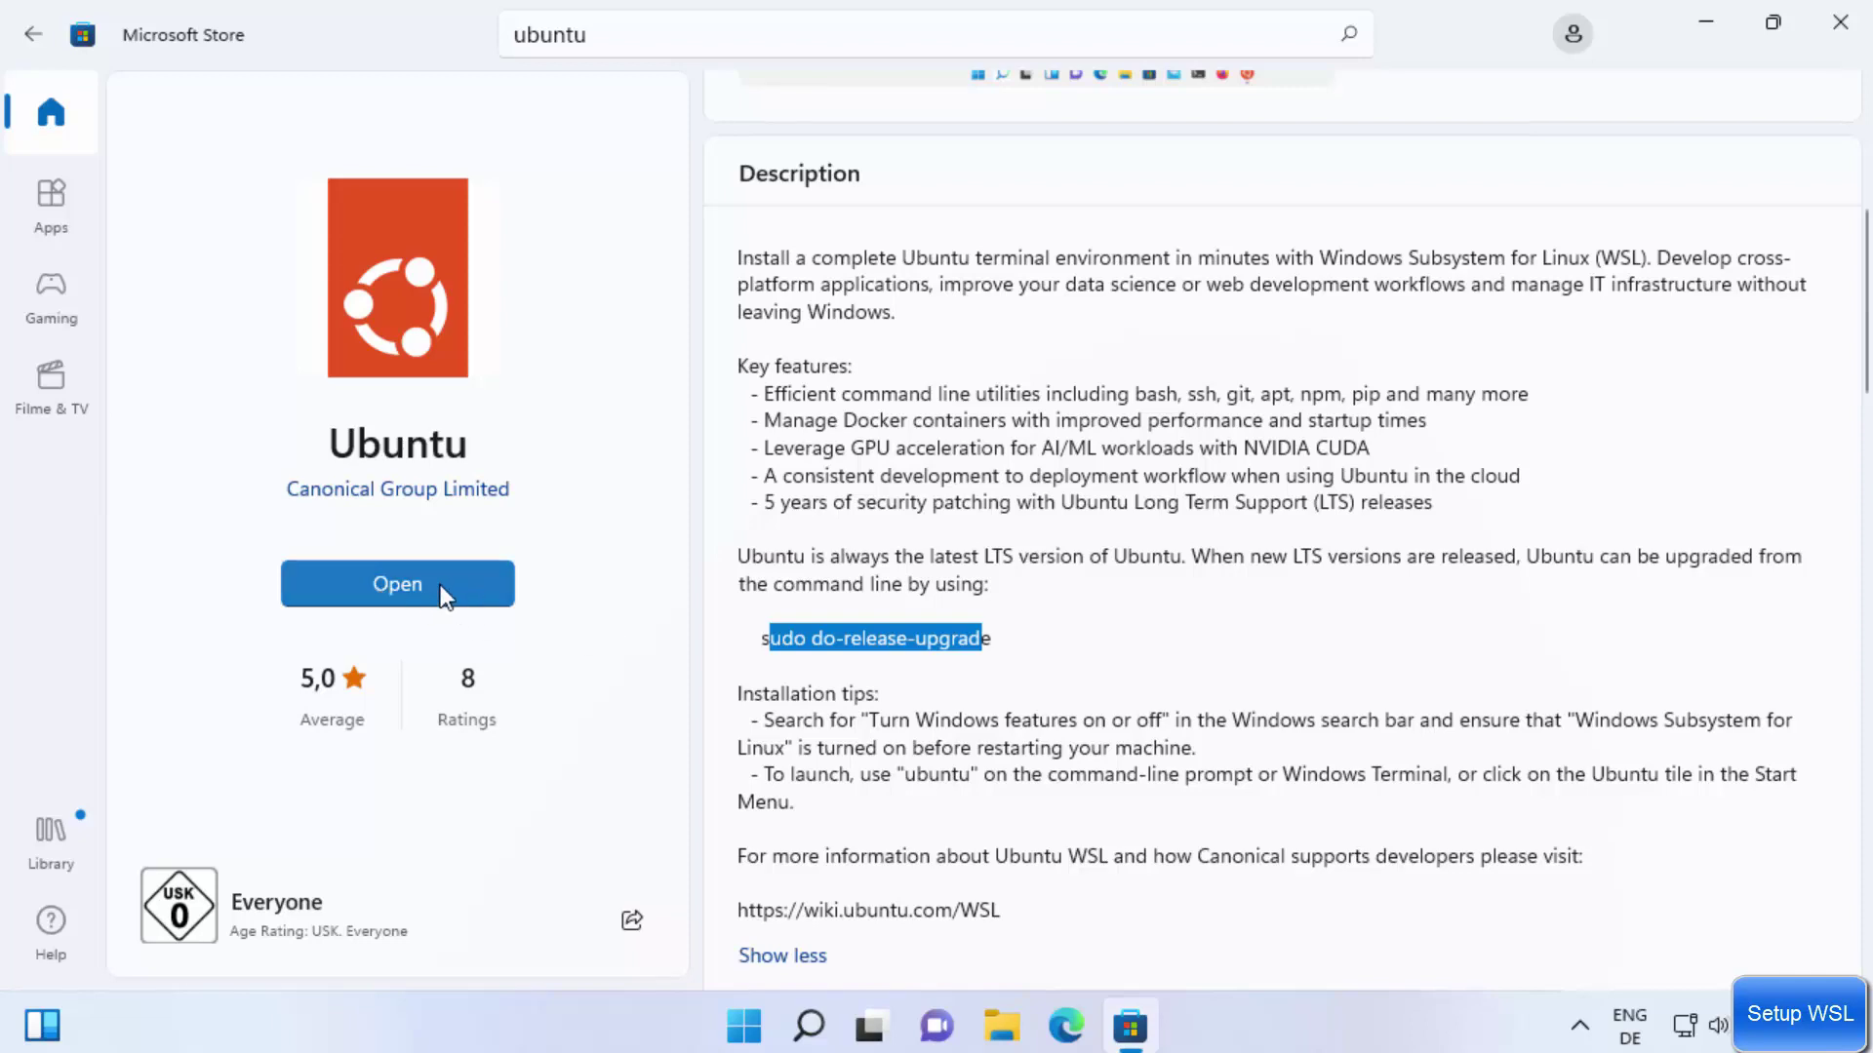
Launch Ubuntu from its store page, close it, and reopen it through a Windows search for ubuntu with the store minimized.
{"action": "left_click", "coordinate": [377, 587]}
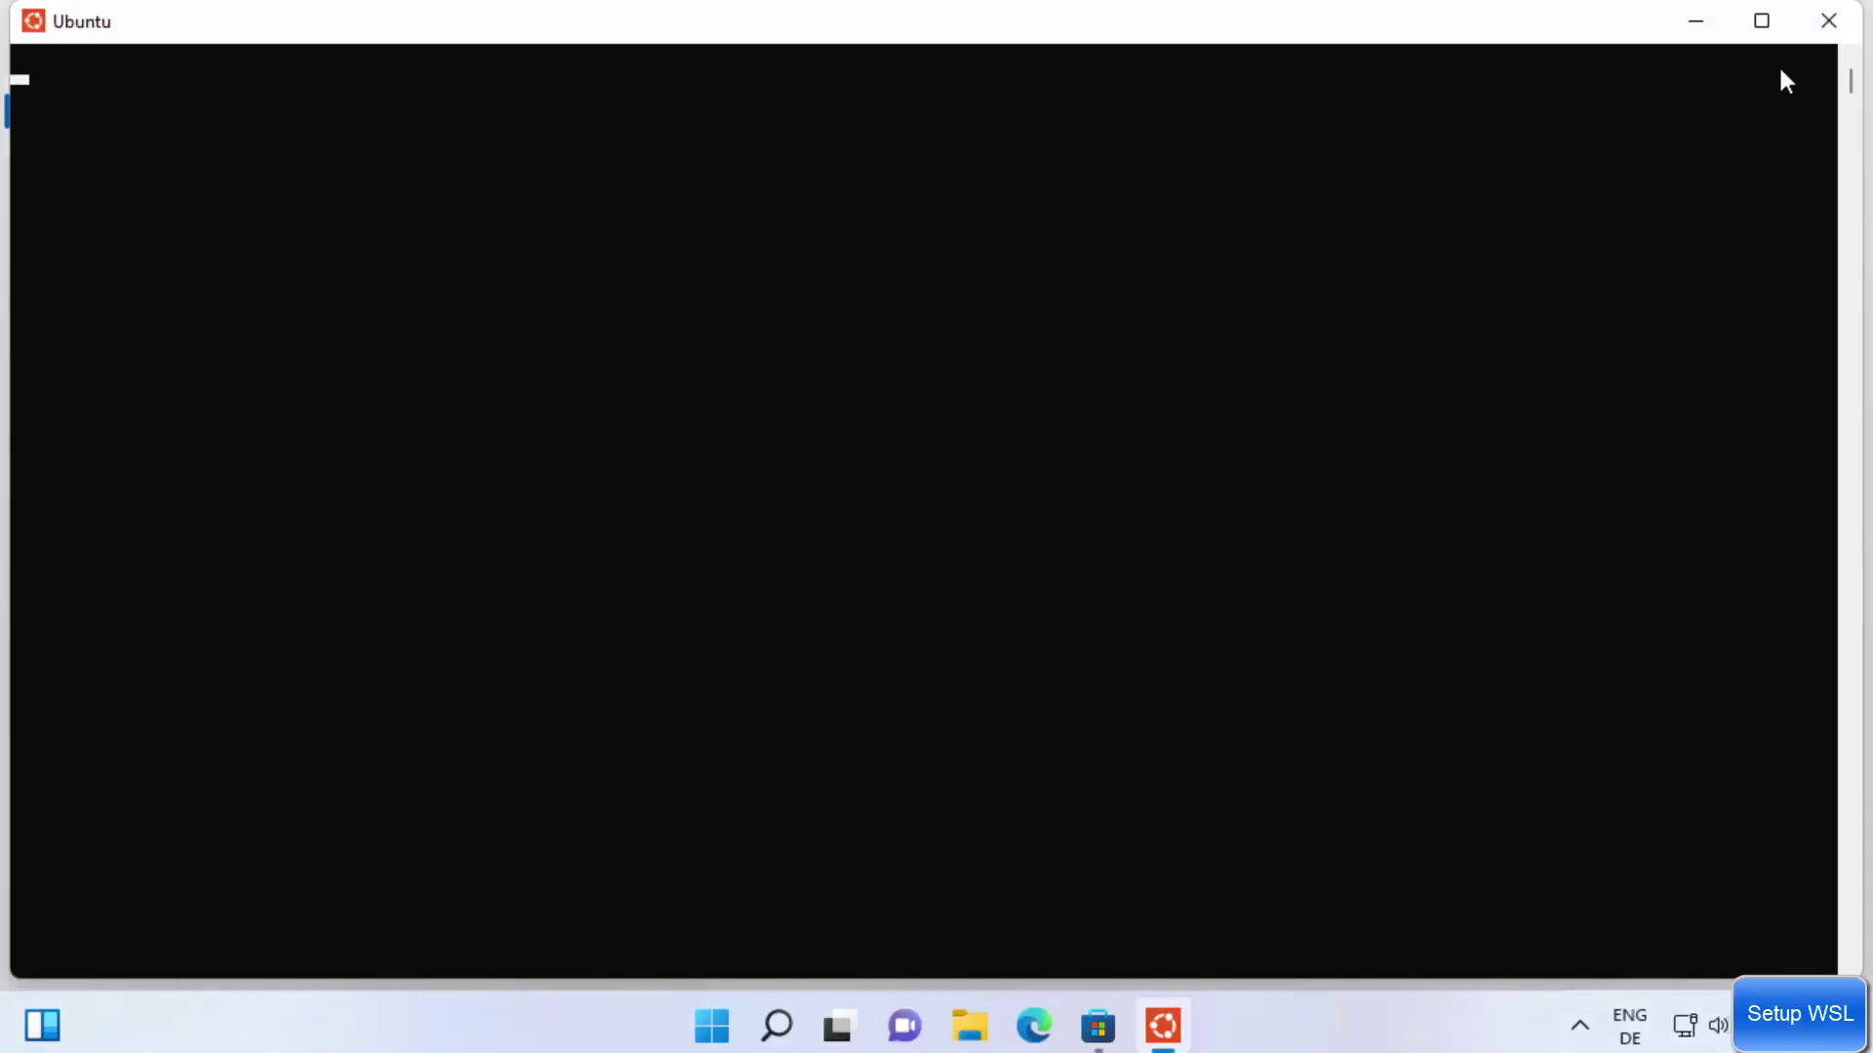
{"action": "left_click", "coordinate": [1824, 27]}
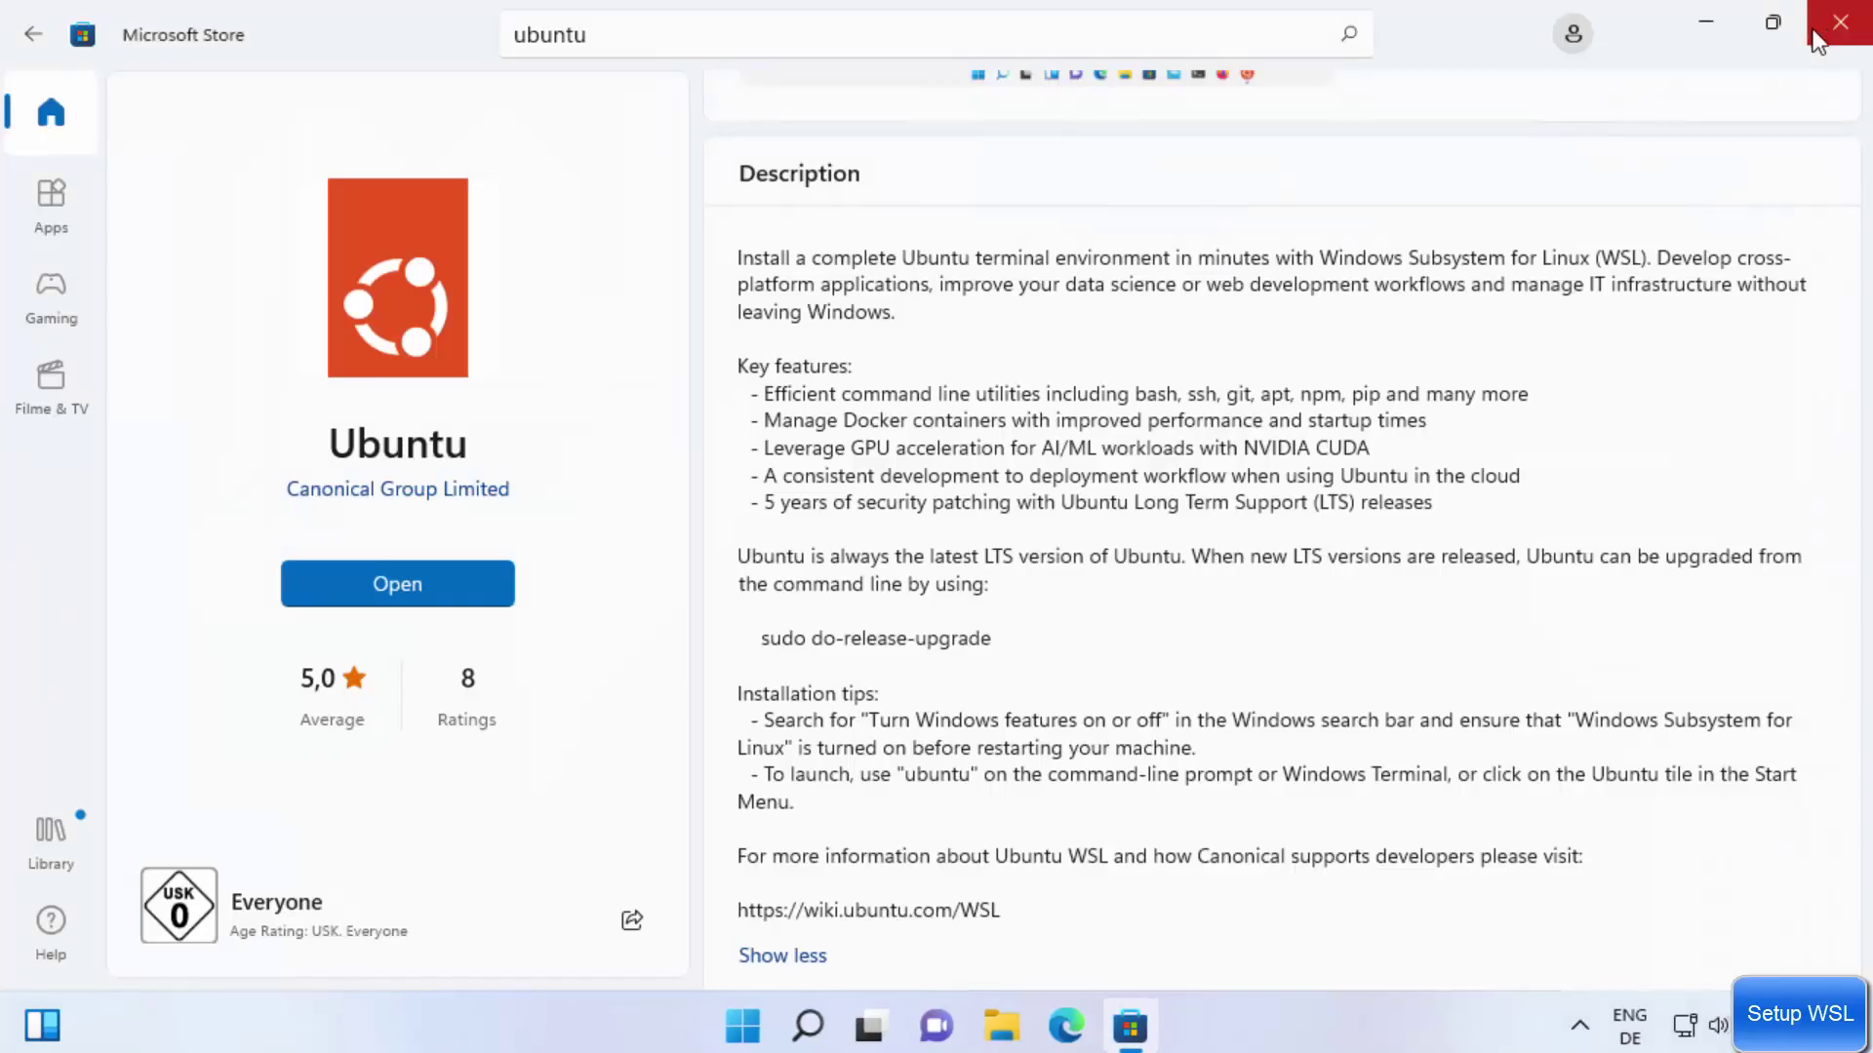
{"action": "left_click", "coordinate": [1706, 24]}
{"action": "left_click", "coordinate": [808, 1024]}
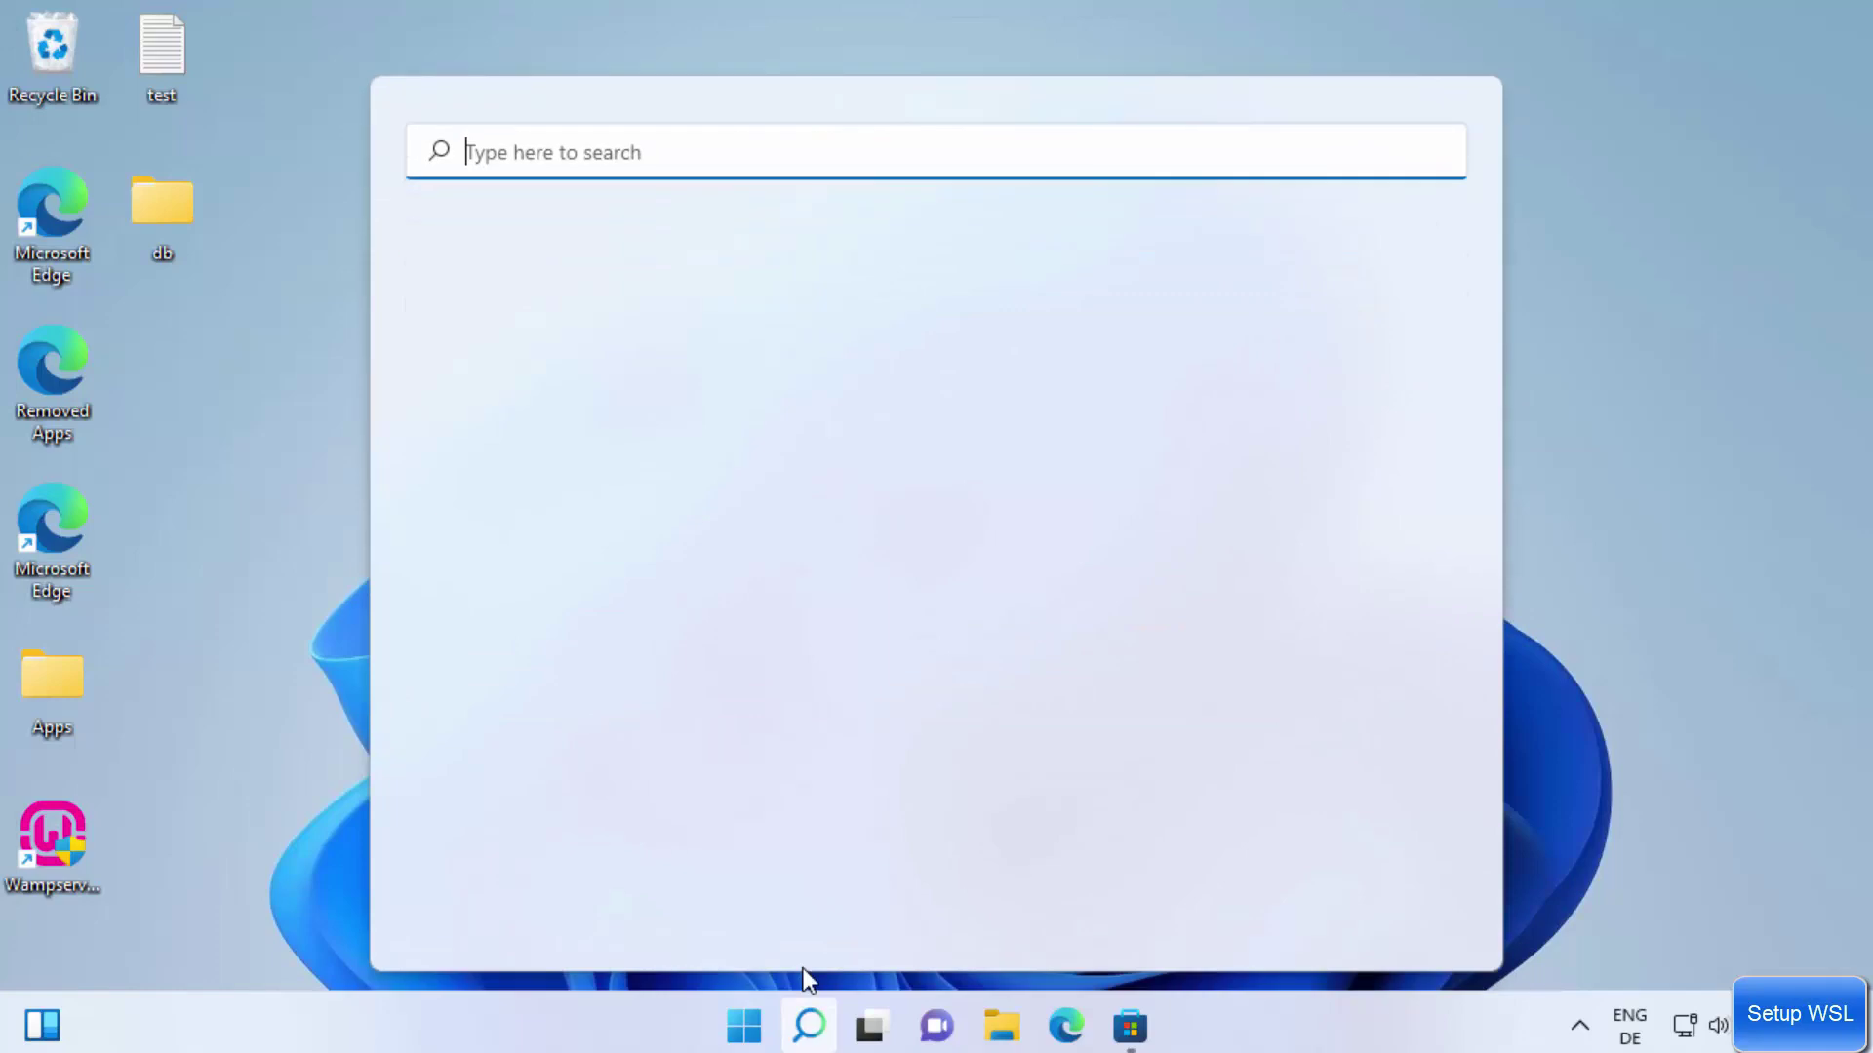
{"action": "type", "text": "ubu"}
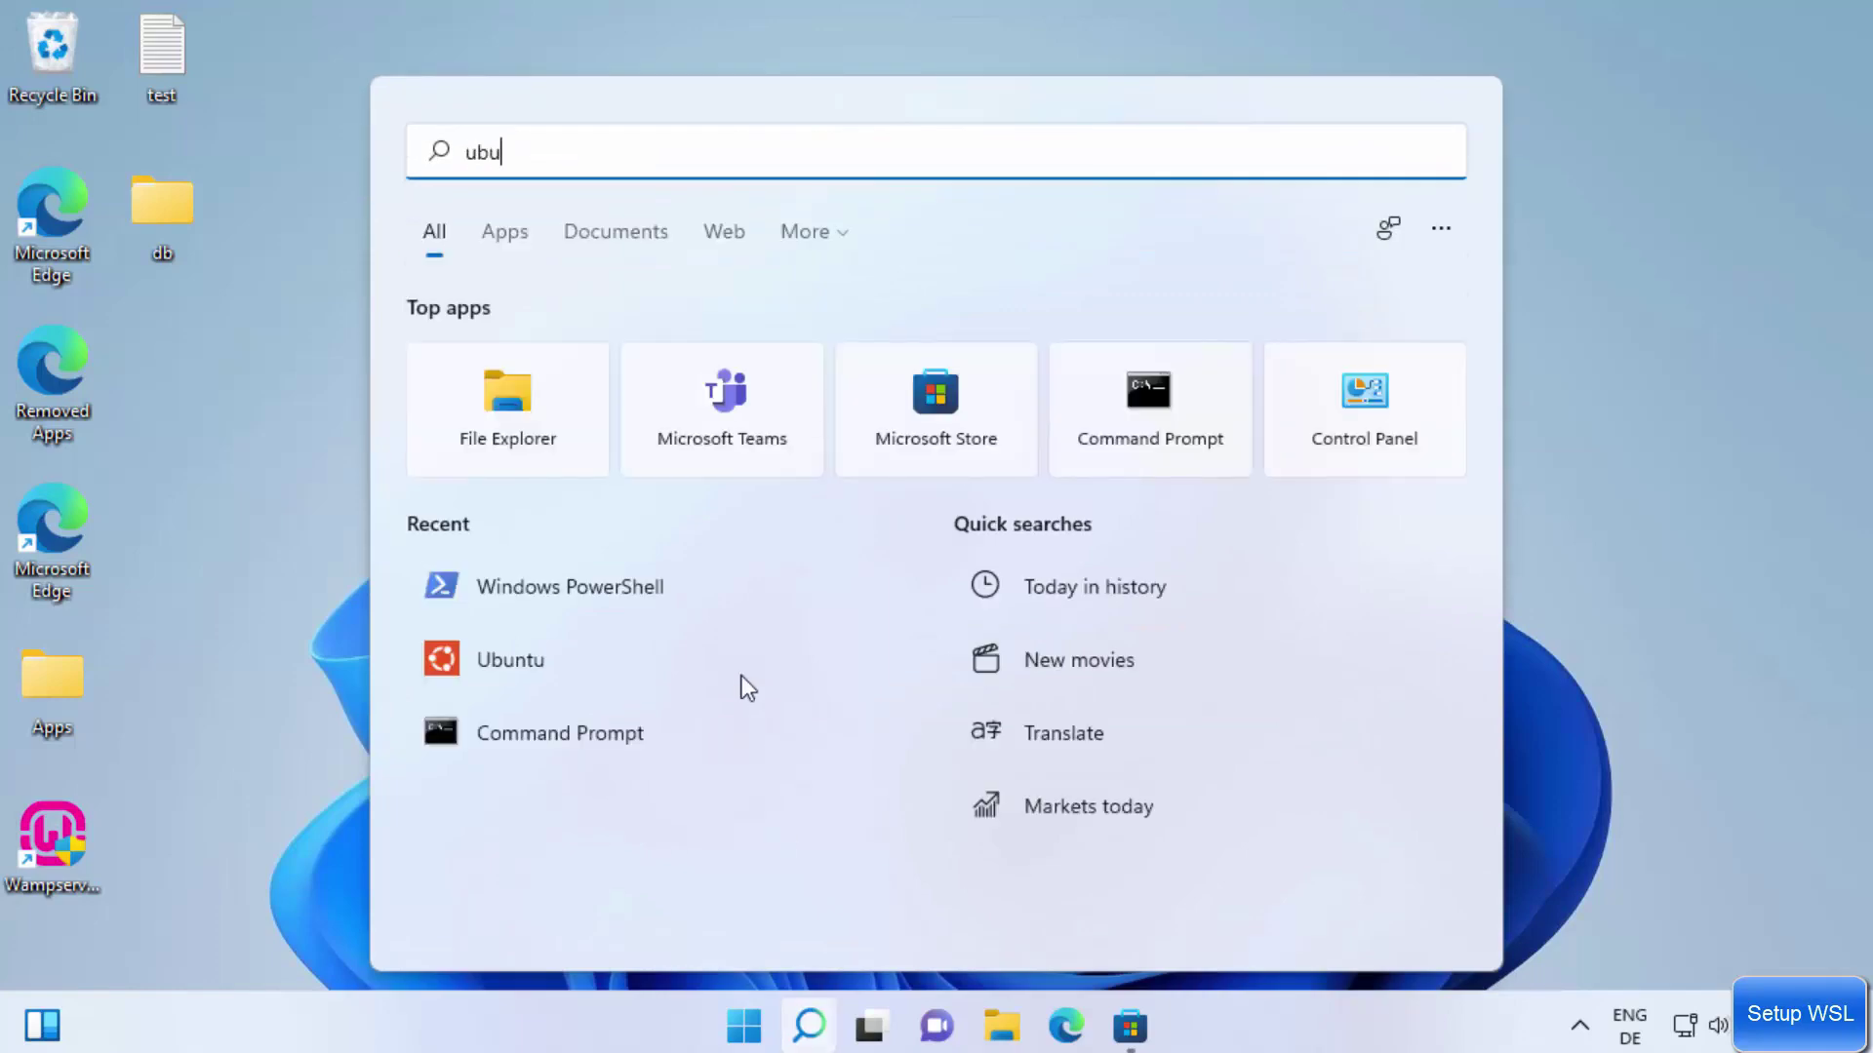
{"action": "type", "text": "ntu"}
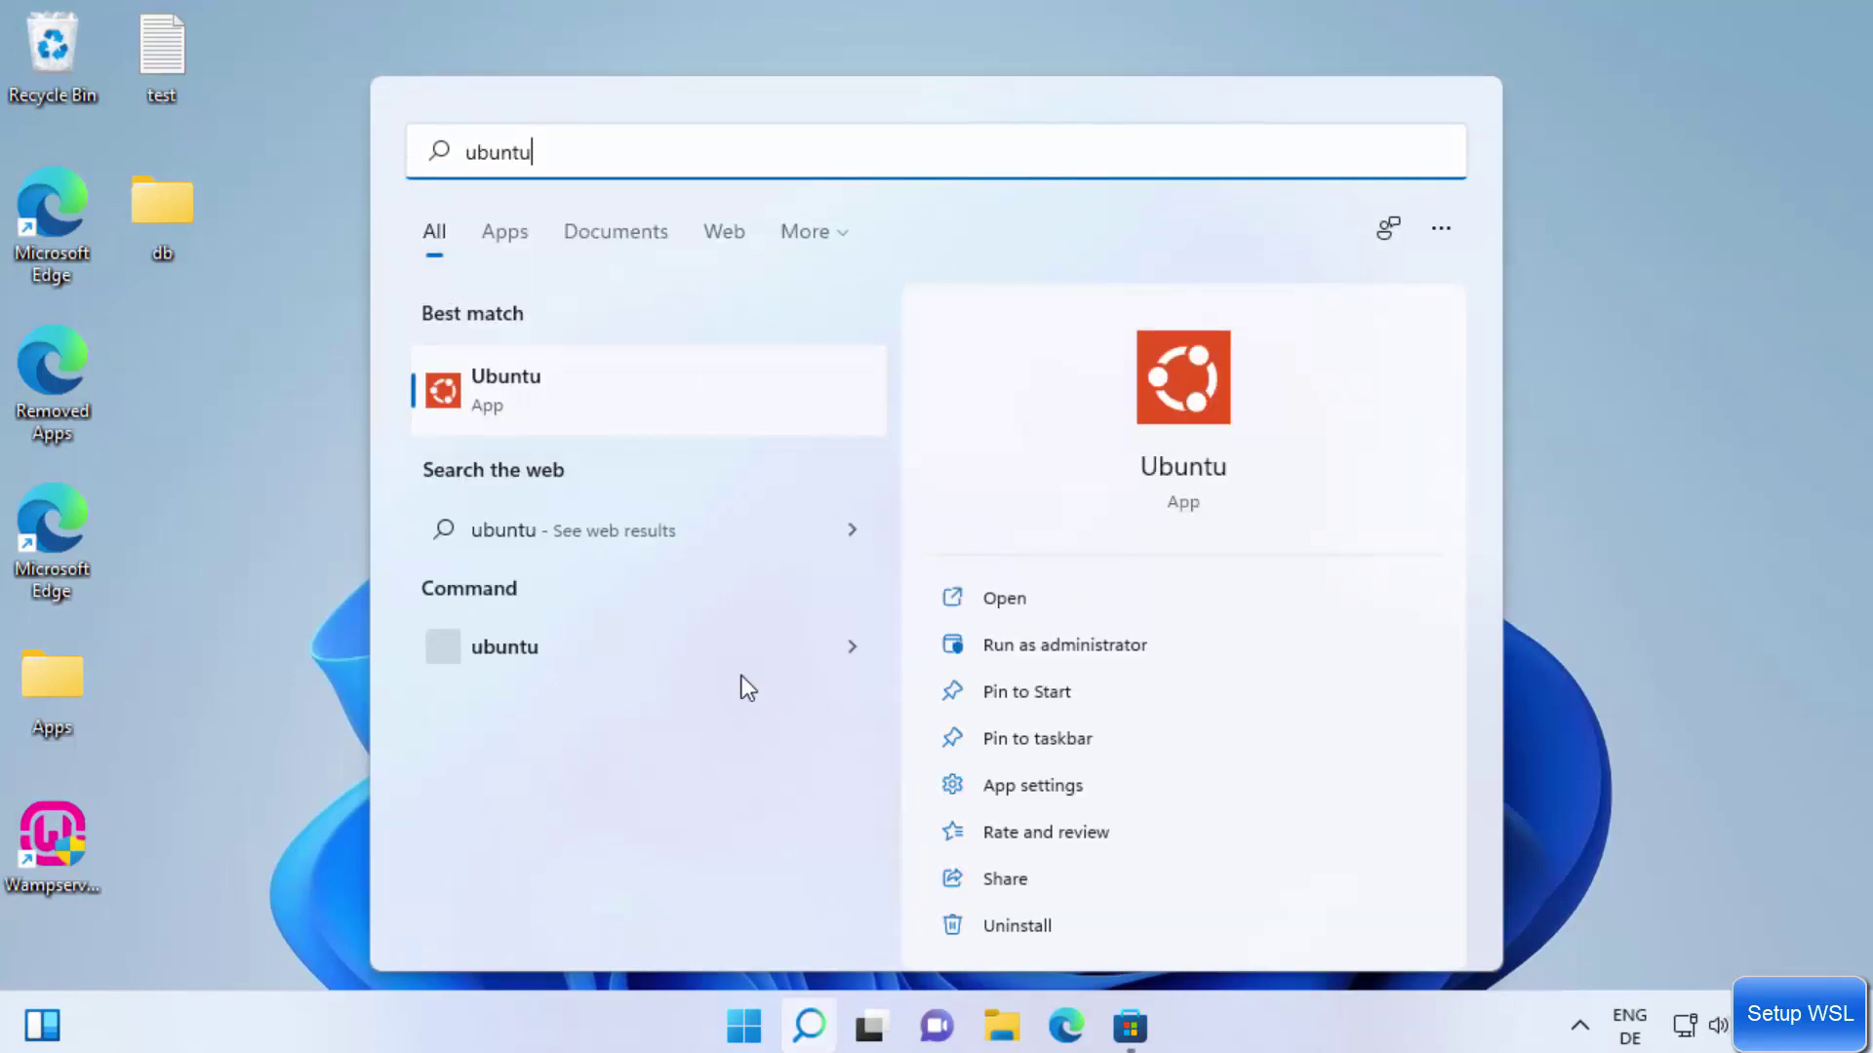
{"action": "left_click", "coordinate": [675, 396]}
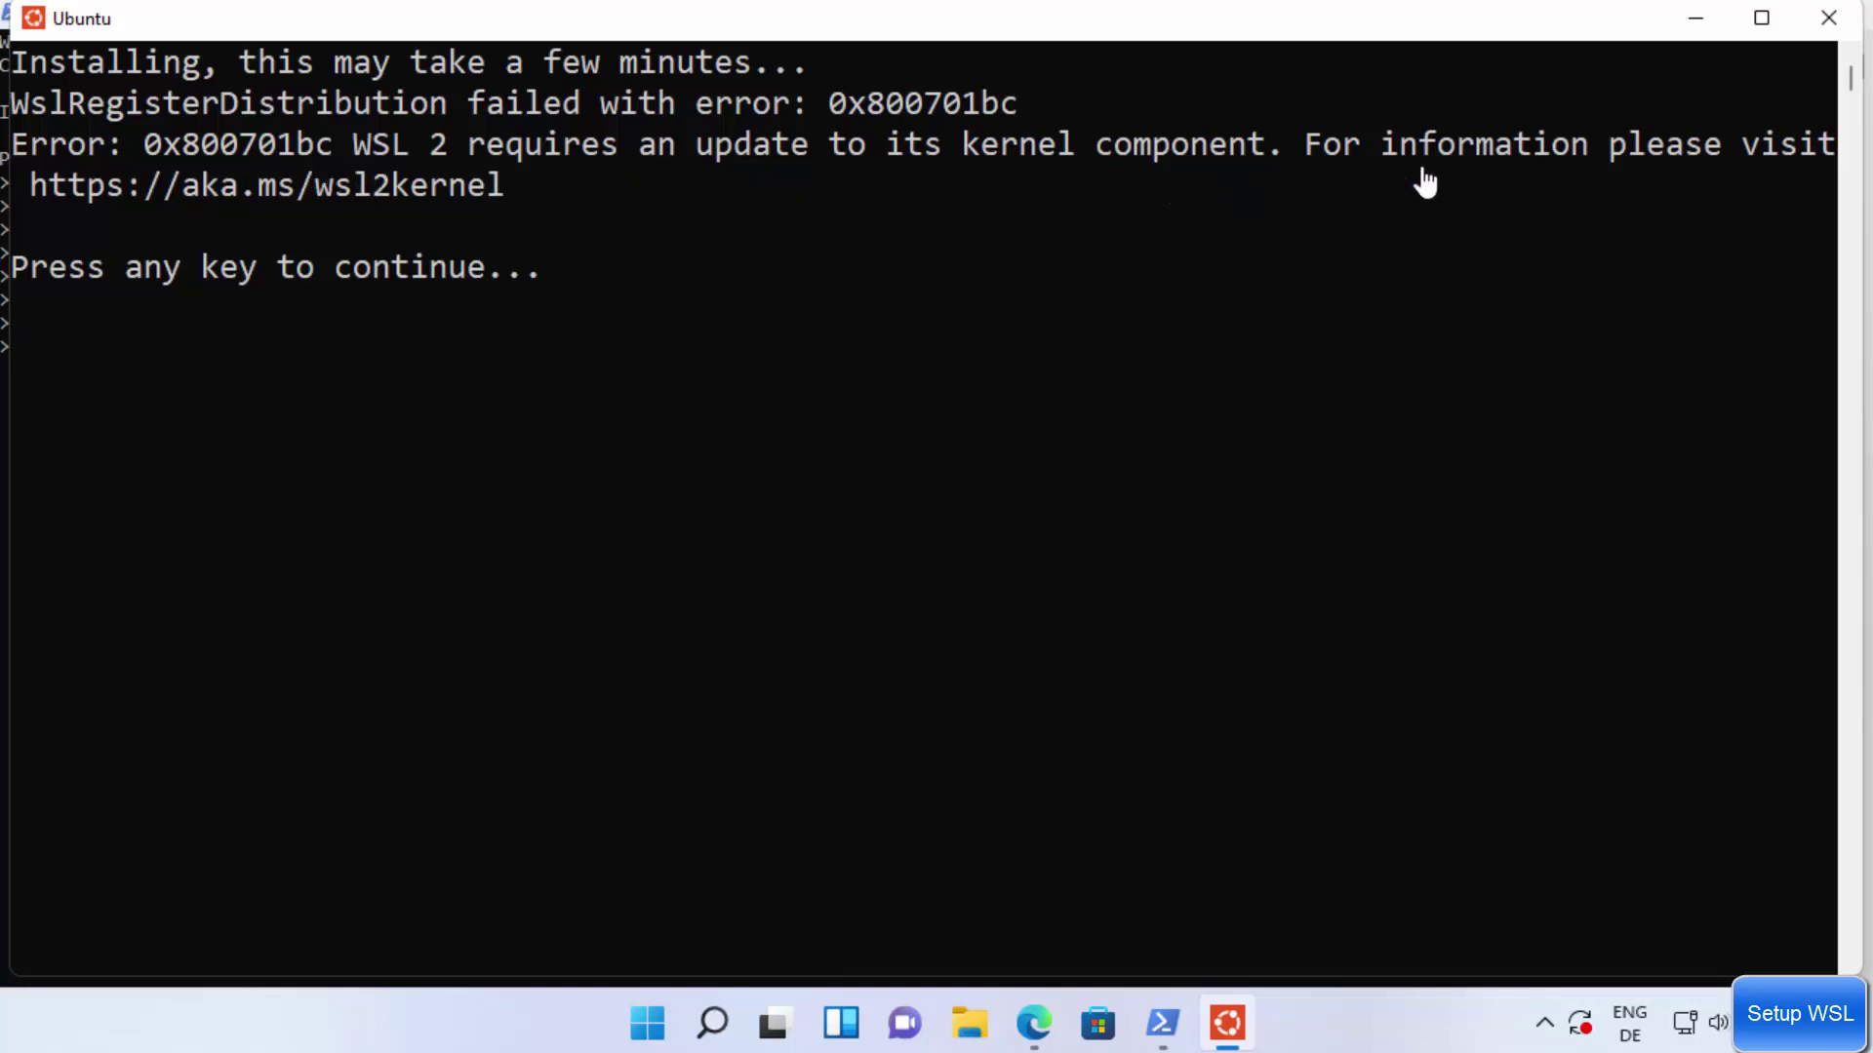
{"action": "double_click", "coordinate": [353, 189]}
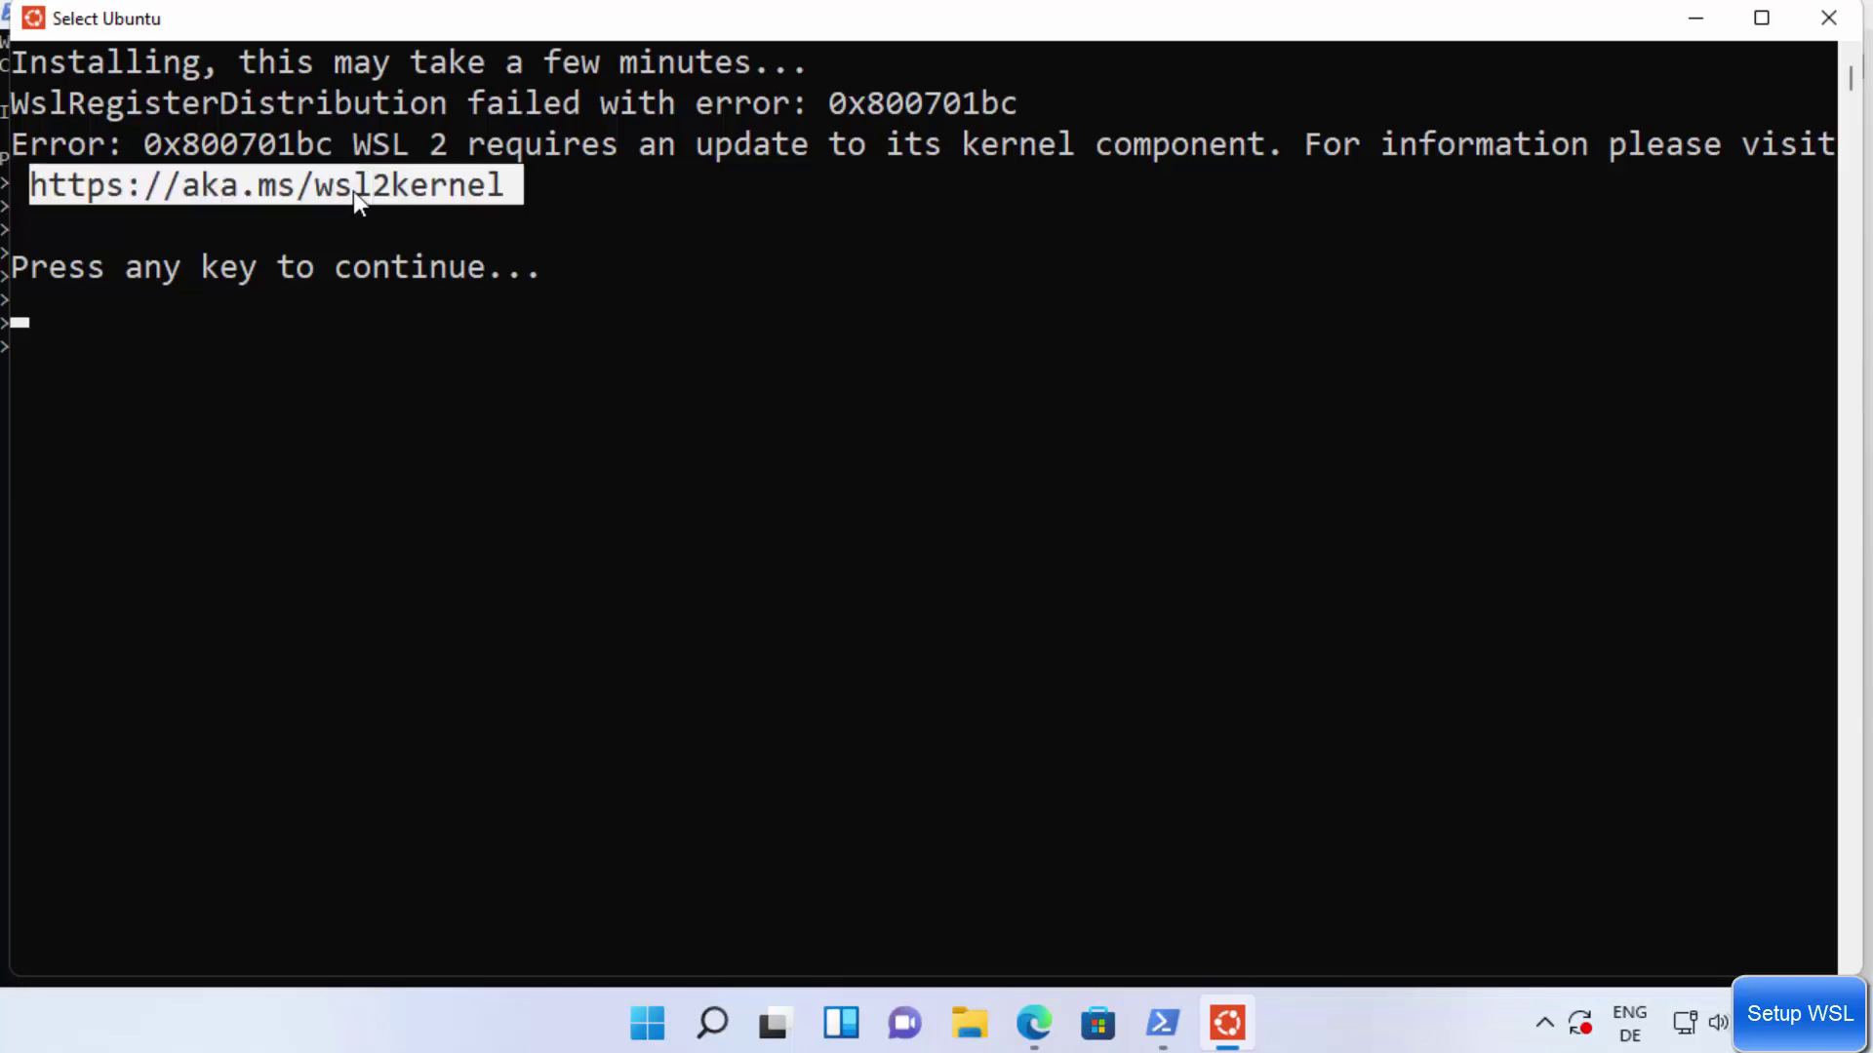
{"action": "right_click", "coordinate": [353, 190]}
{"action": "double_click", "coordinate": [353, 189]}
{"action": "key", "text": "ctrl+c"}
{"action": "right_click", "coordinate": [353, 190]}
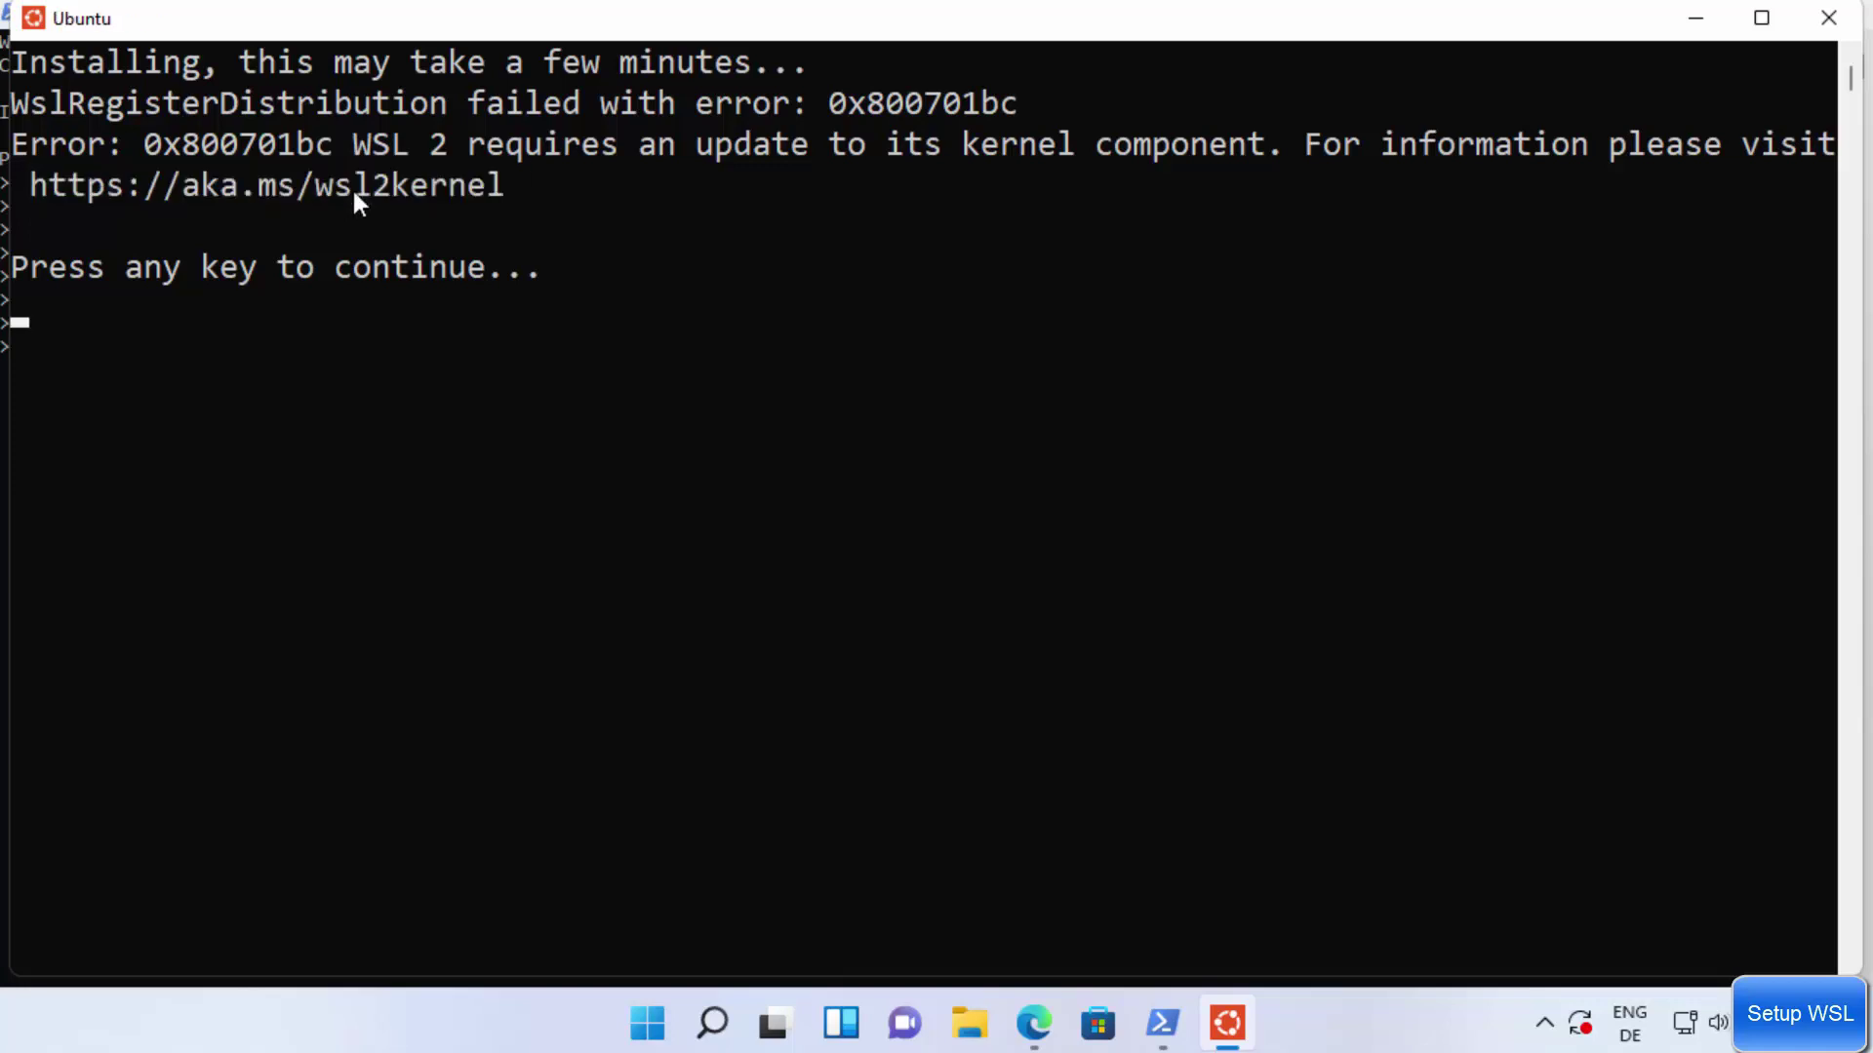
{"action": "key", "text": "Return"}
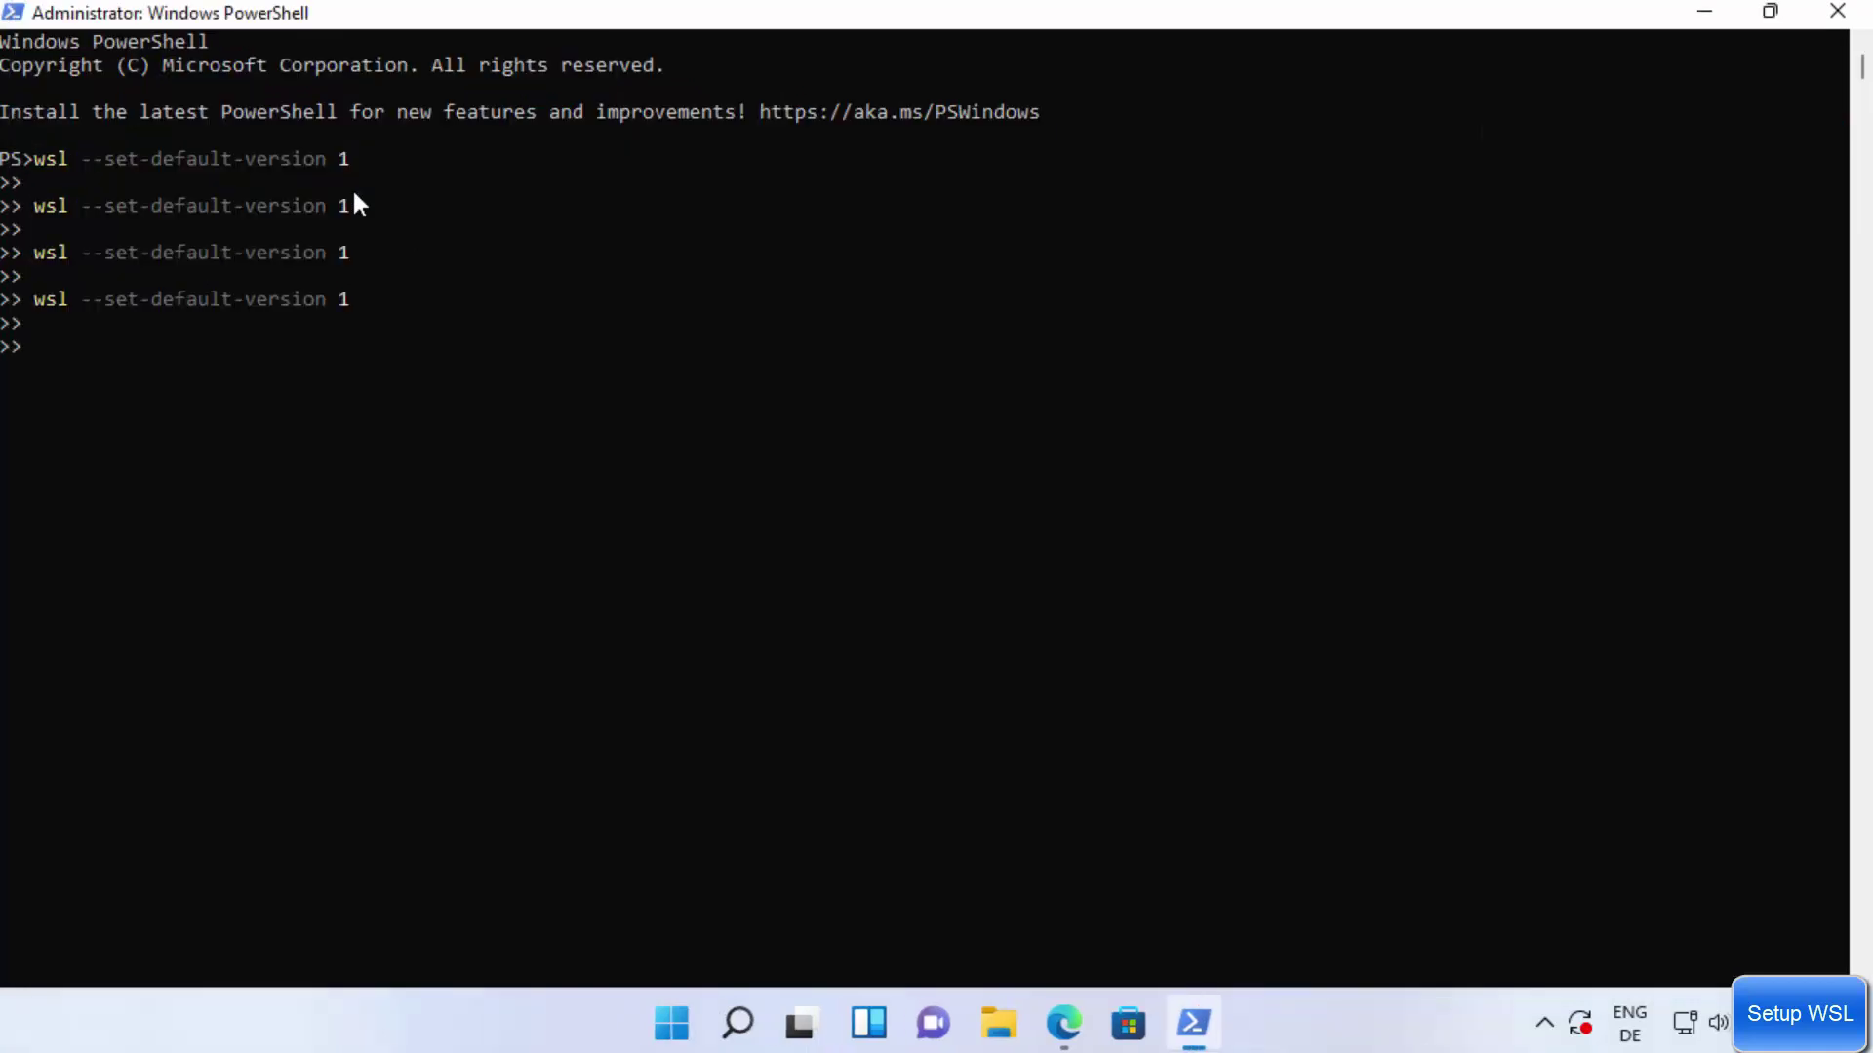
{"action": "left_click", "coordinate": [1707, 14]}
{"action": "left_click", "coordinate": [1051, 958]}
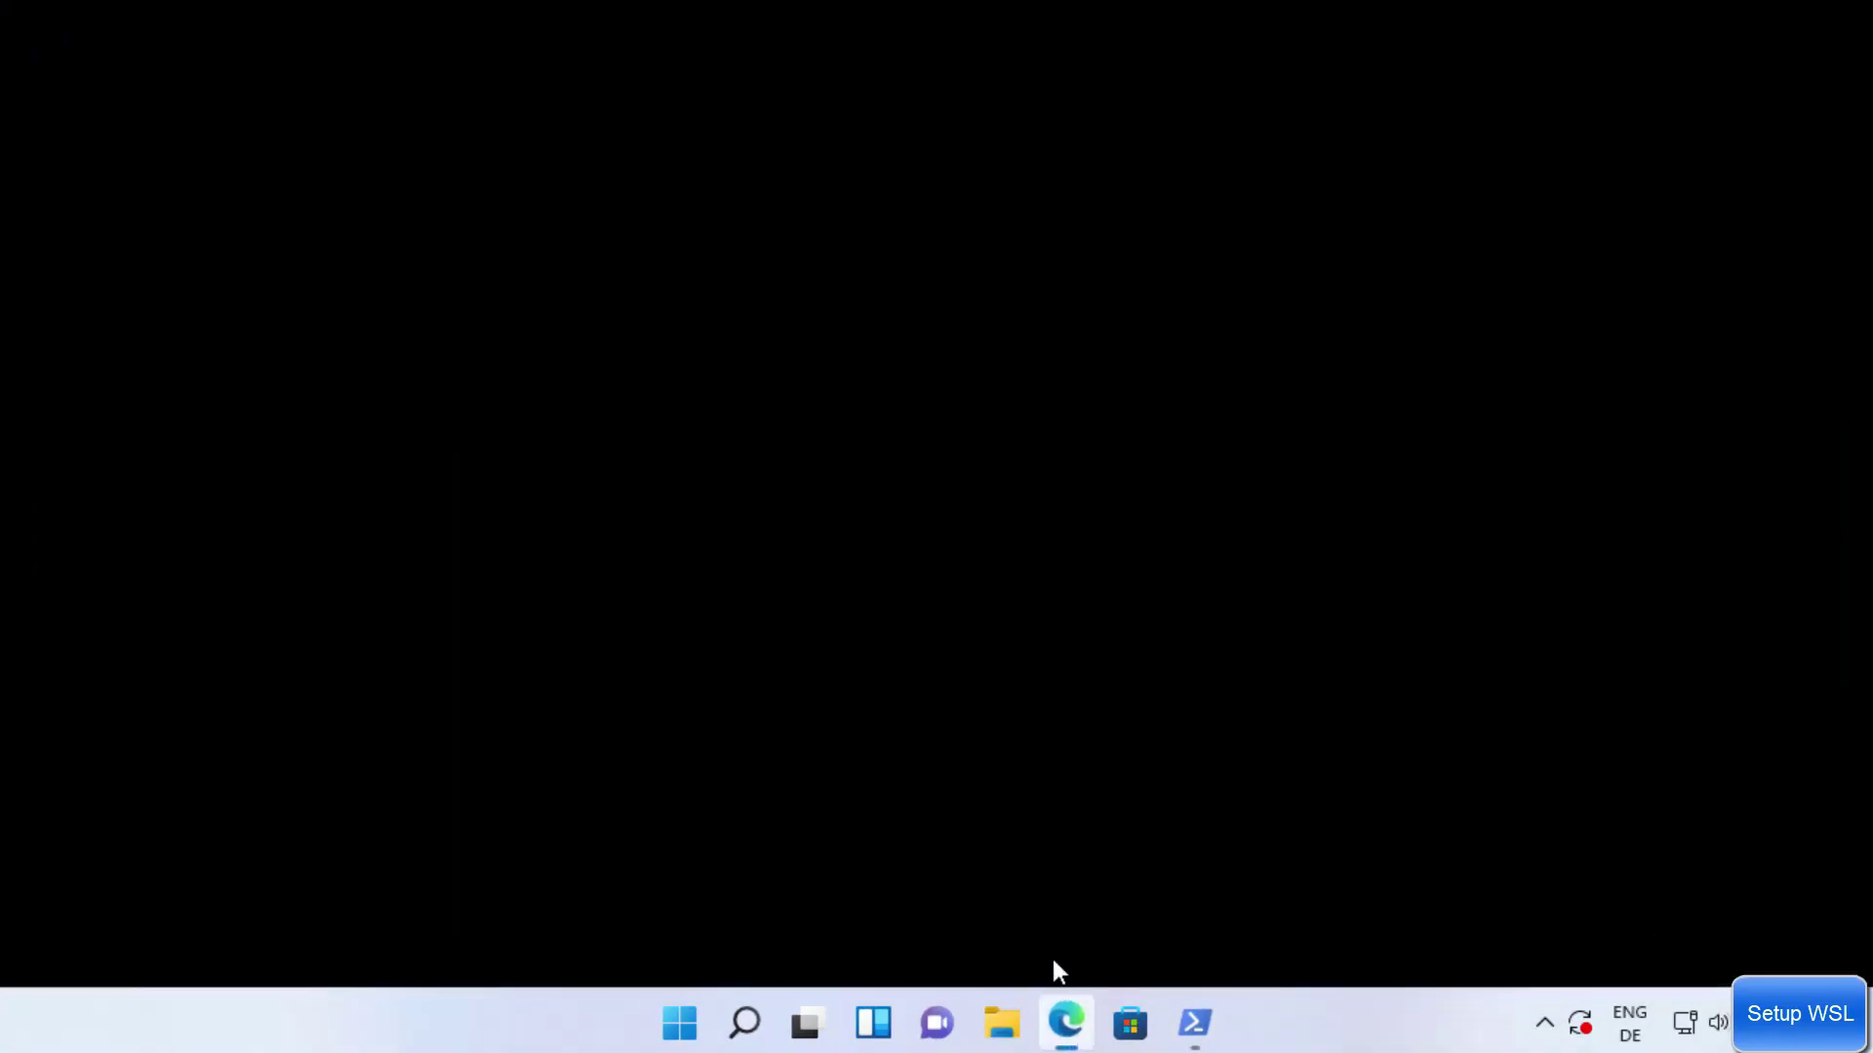
{"action": "key", "text": "ctrl+v"}
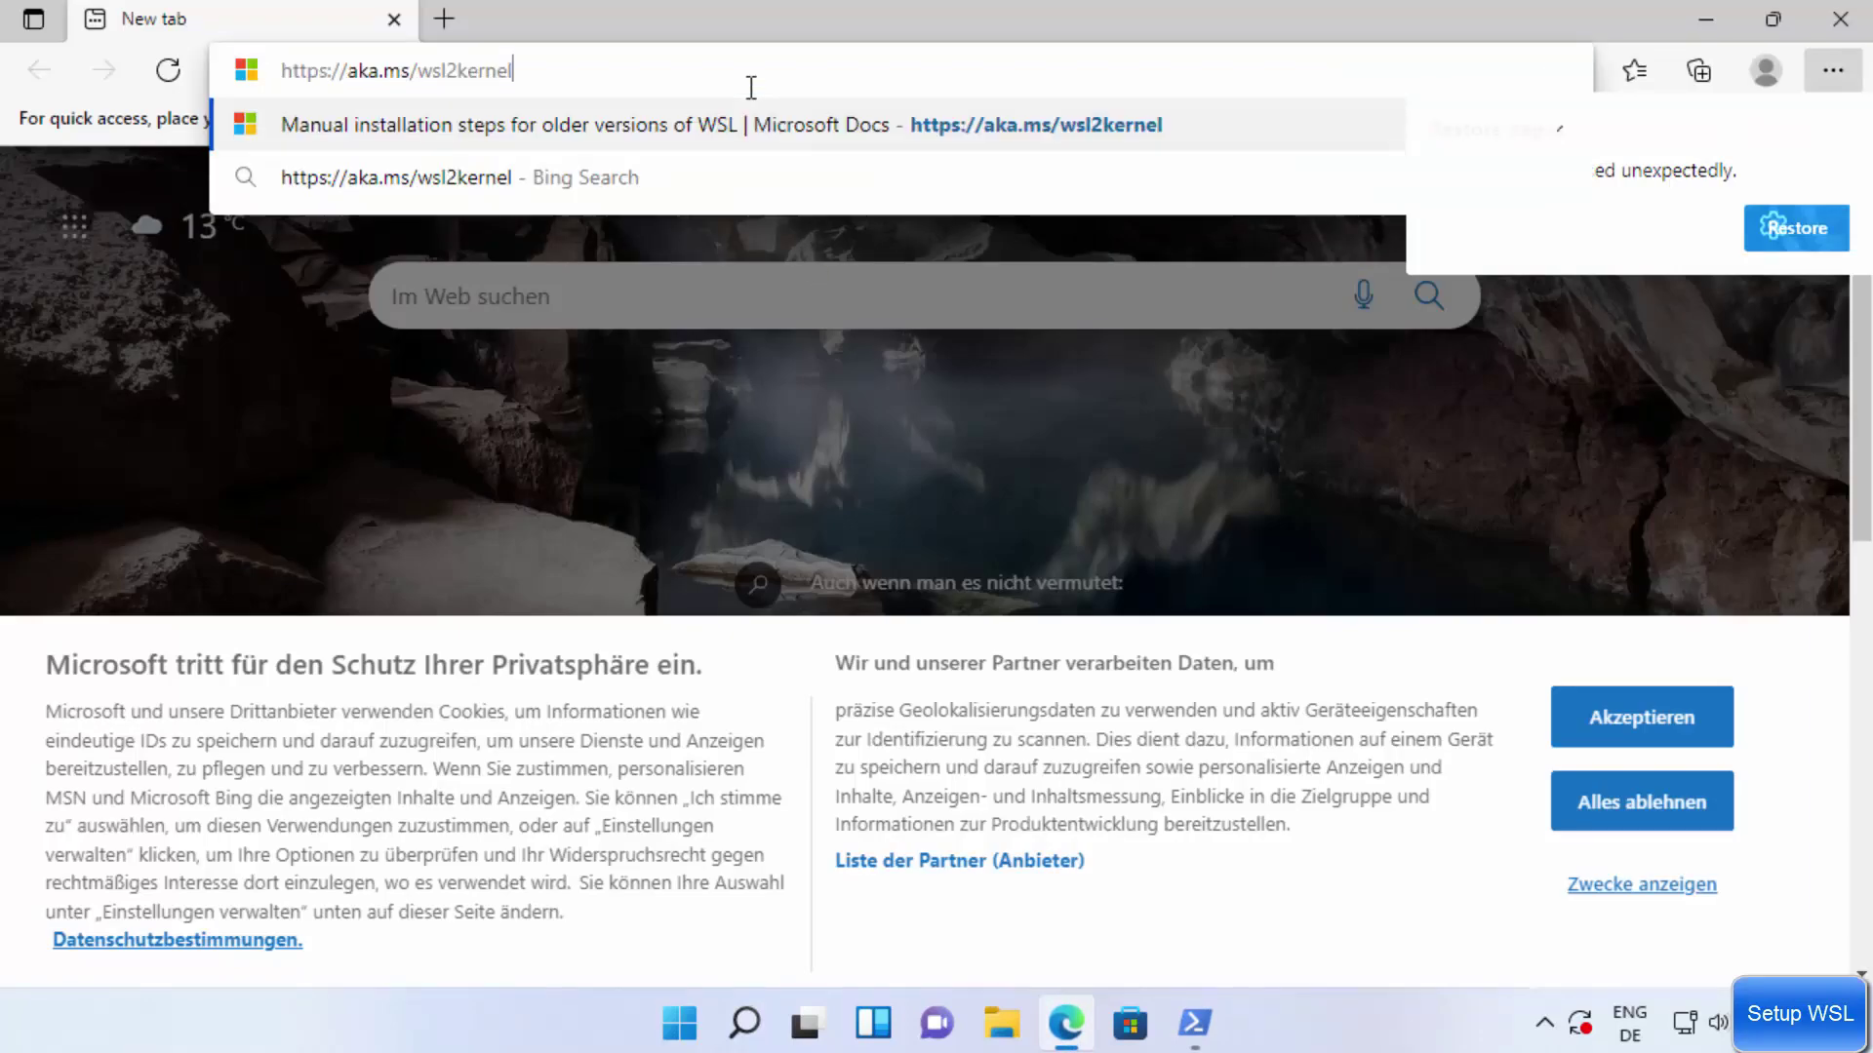
{"action": "key", "text": "Return"}
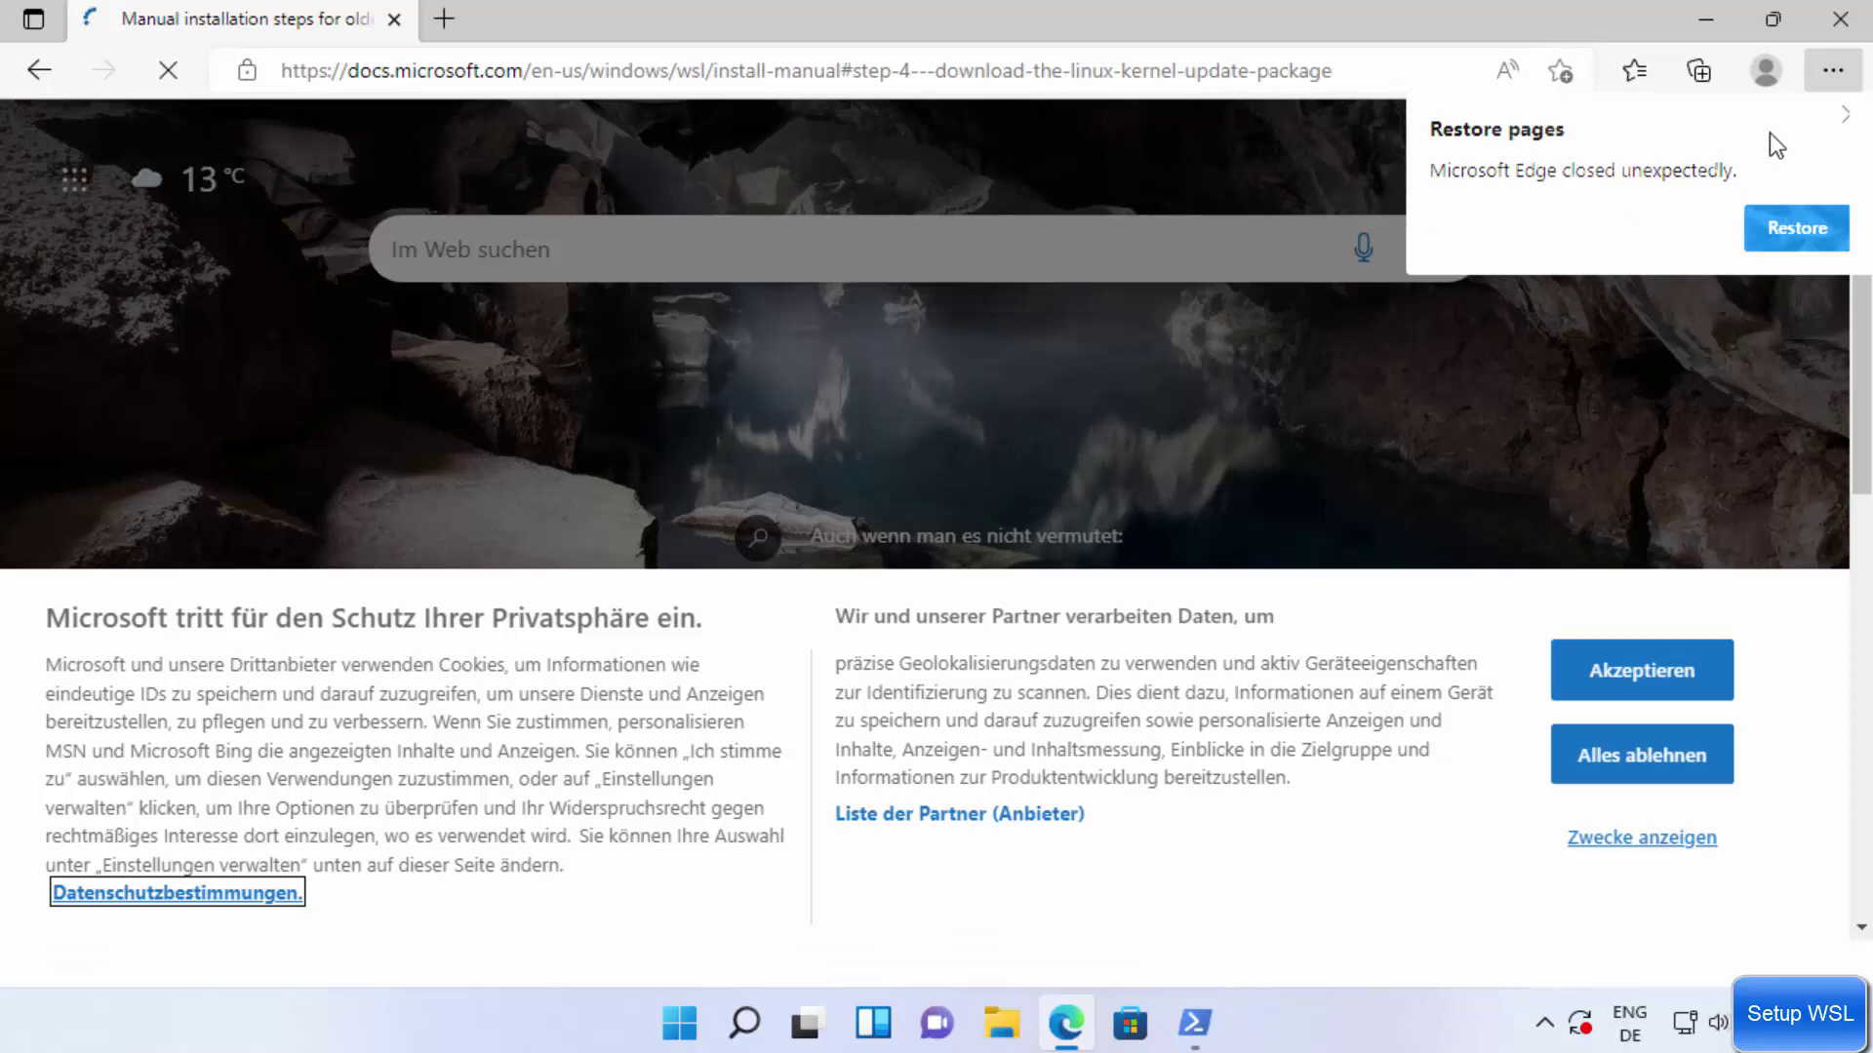
{"action": "left_click", "coordinate": [1844, 115]}
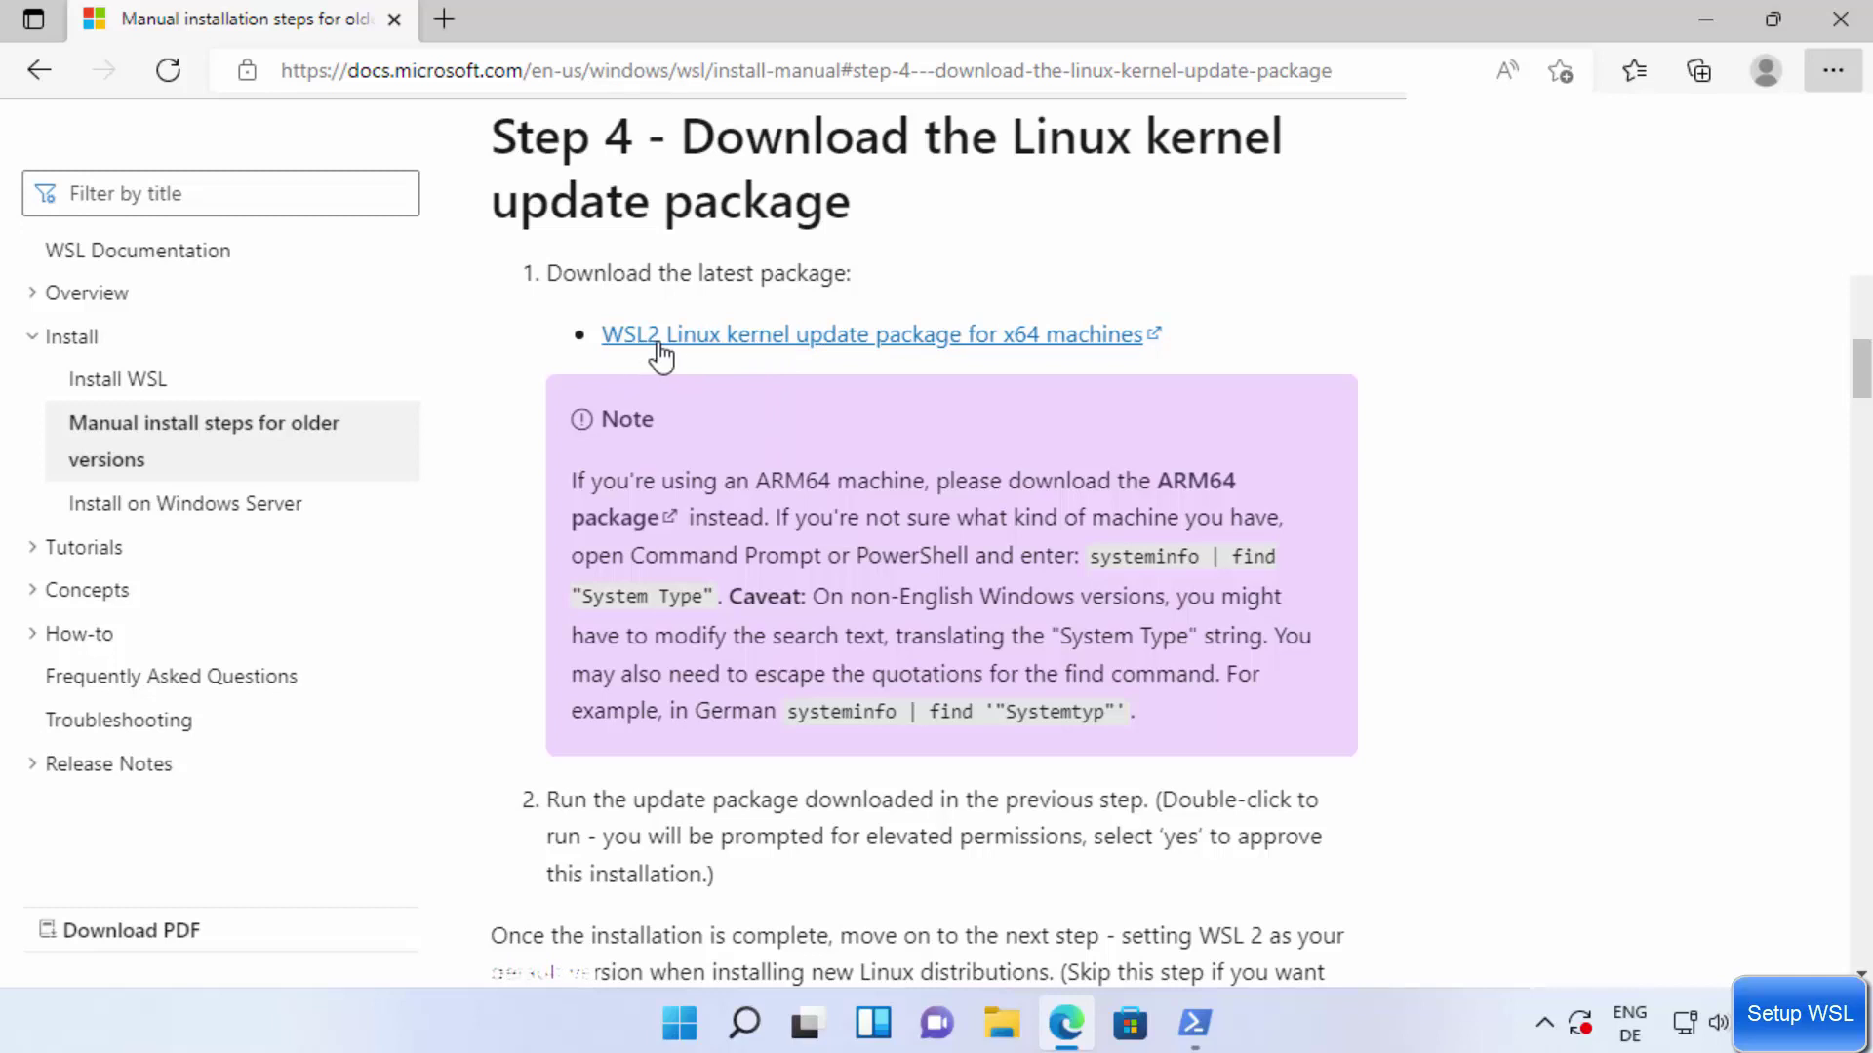
{"action": "left_click", "coordinate": [752, 341]}
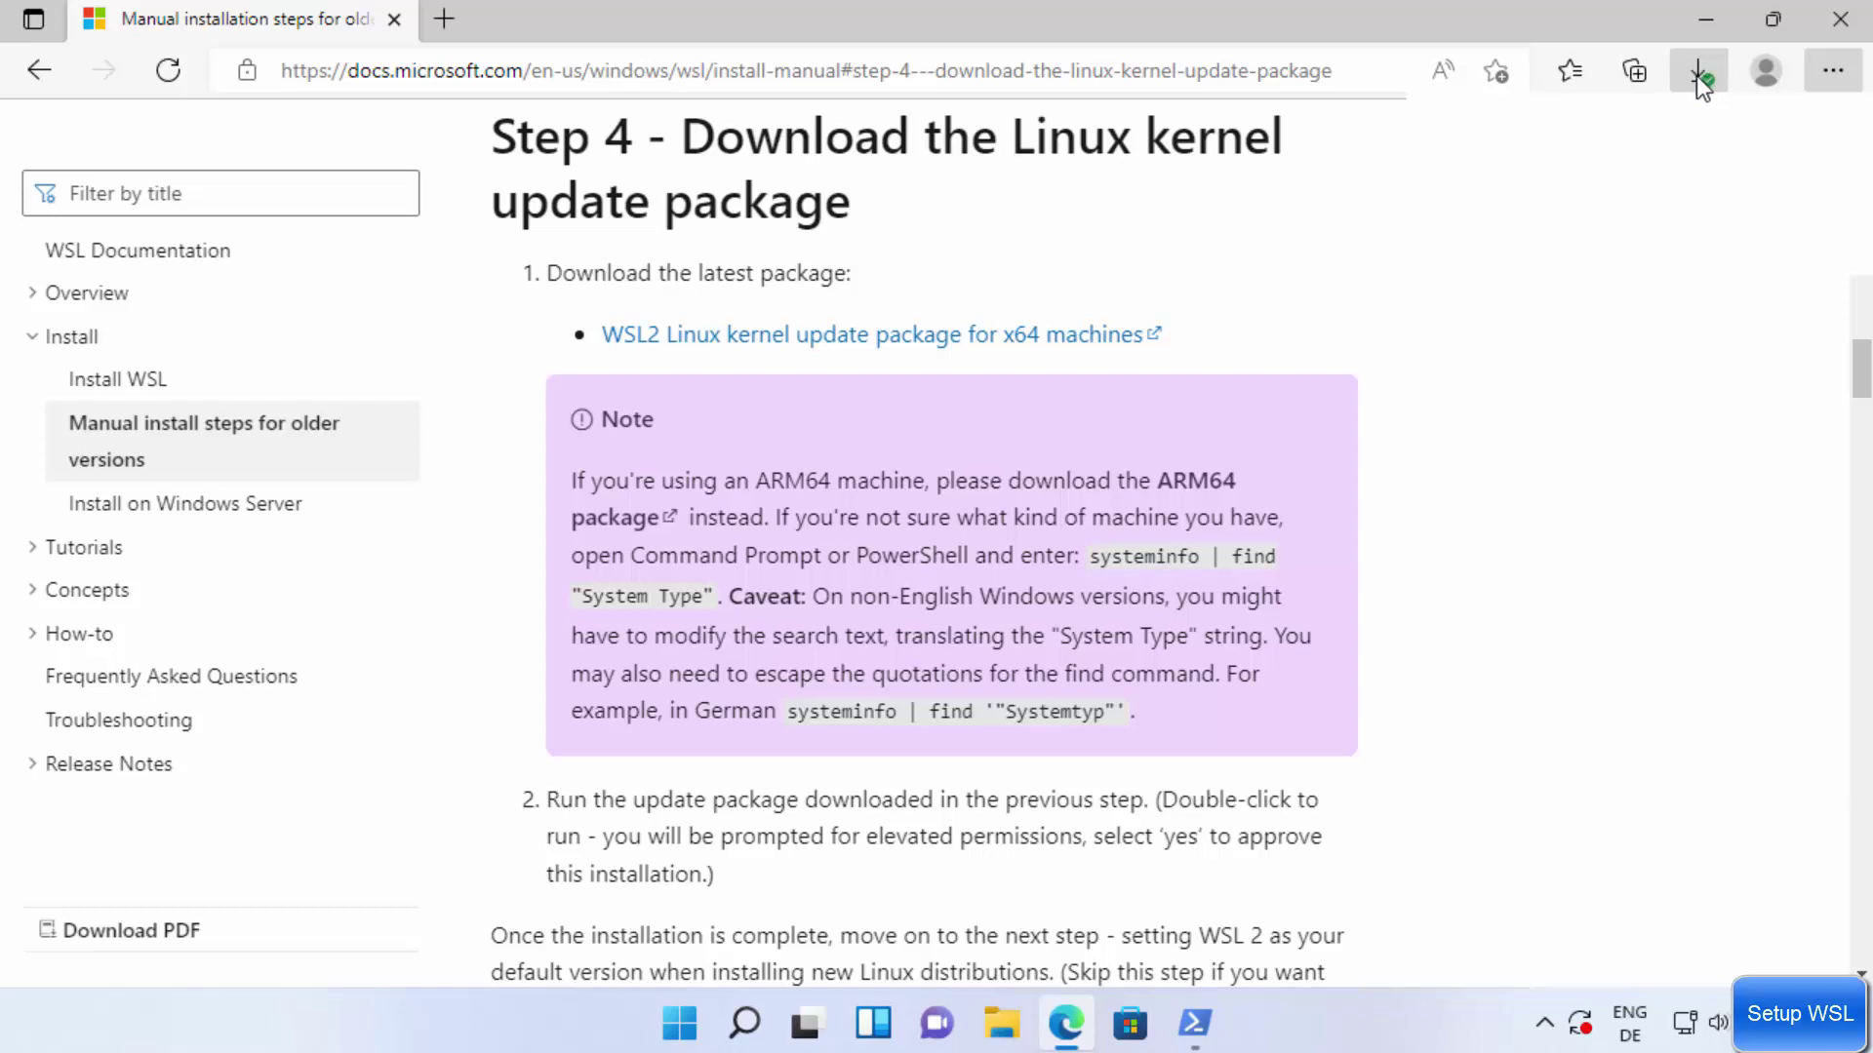
Switch to File Explorer and run the wsl_update_x64 installer from the Downloads folder, minimizing the other windows.
{"action": "left_click", "coordinate": [1706, 20]}
{"action": "left_click", "coordinate": [1002, 1022]}
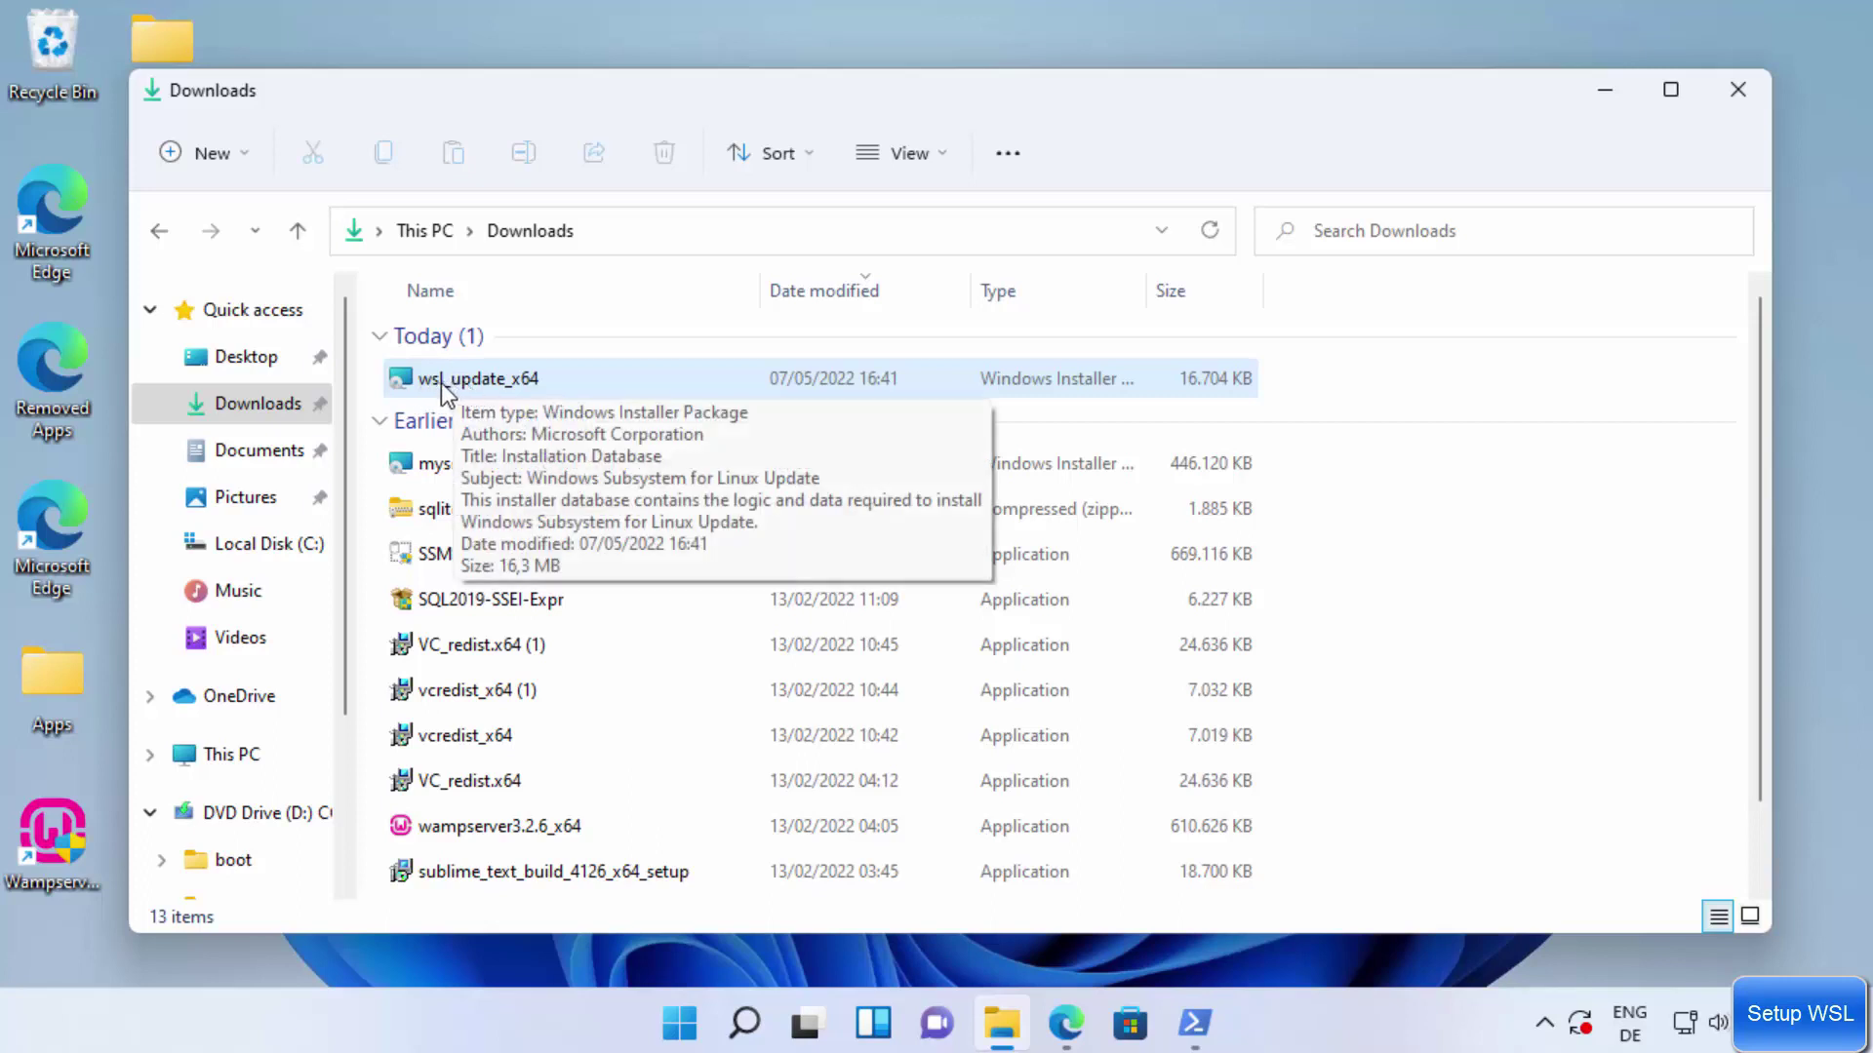
{"action": "double_click", "coordinate": [519, 385]}
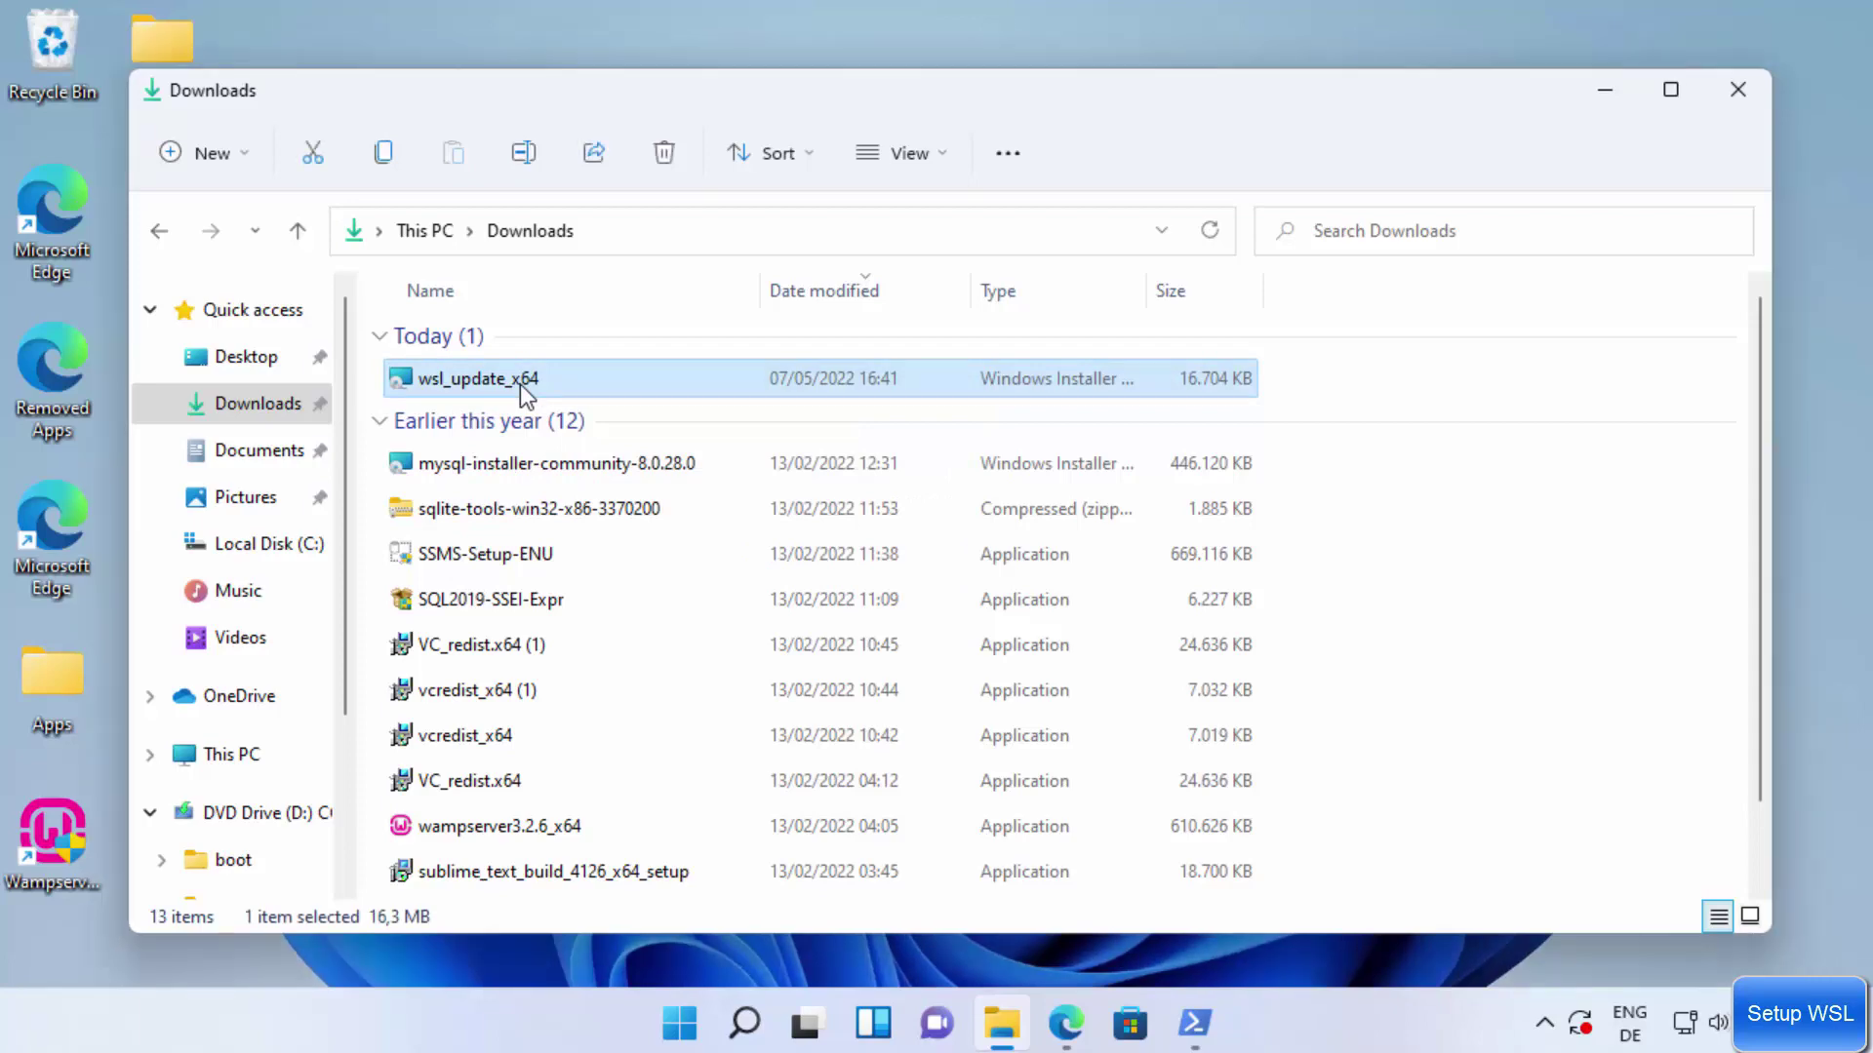
{"action": "left_click", "coordinate": [1607, 88]}
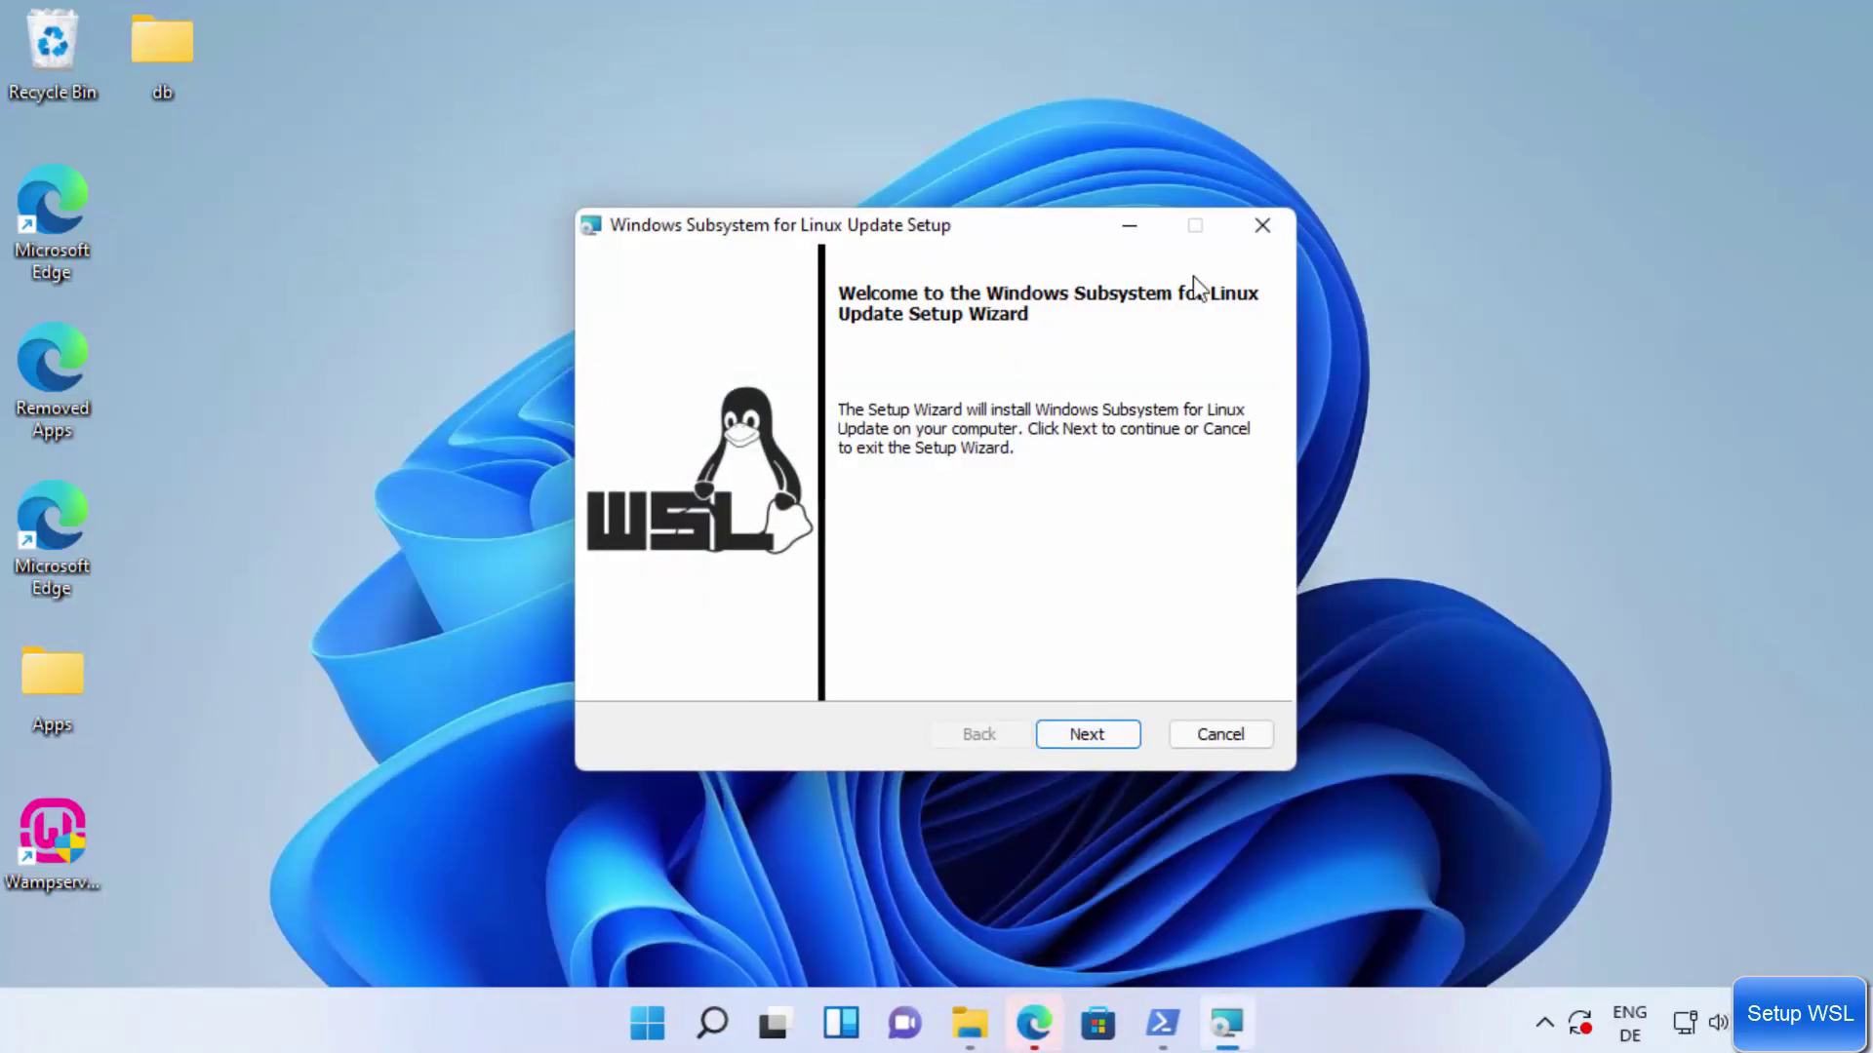
Complete the Windows Subsystem for Linux Update setup wizard, allowing it to make changes to the device.
{"action": "left_click", "coordinate": [1075, 733]}
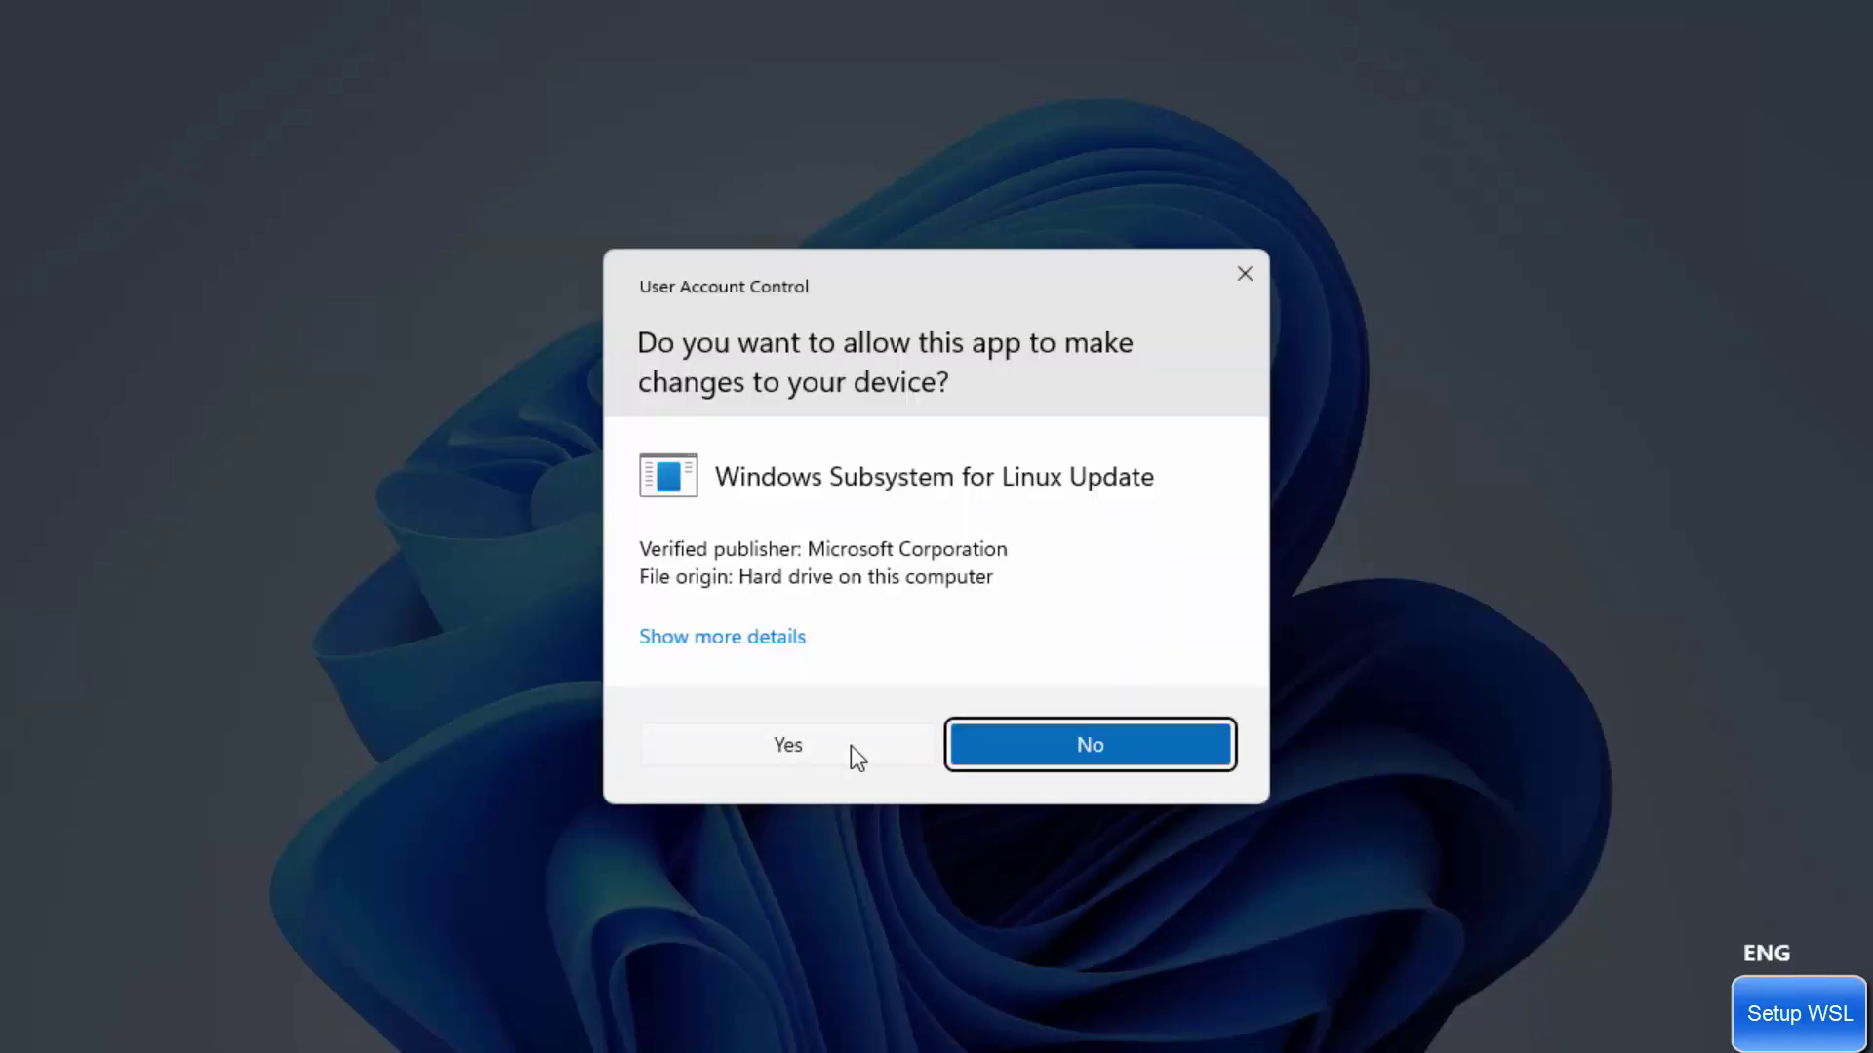
{"action": "left_click", "coordinate": [817, 745]}
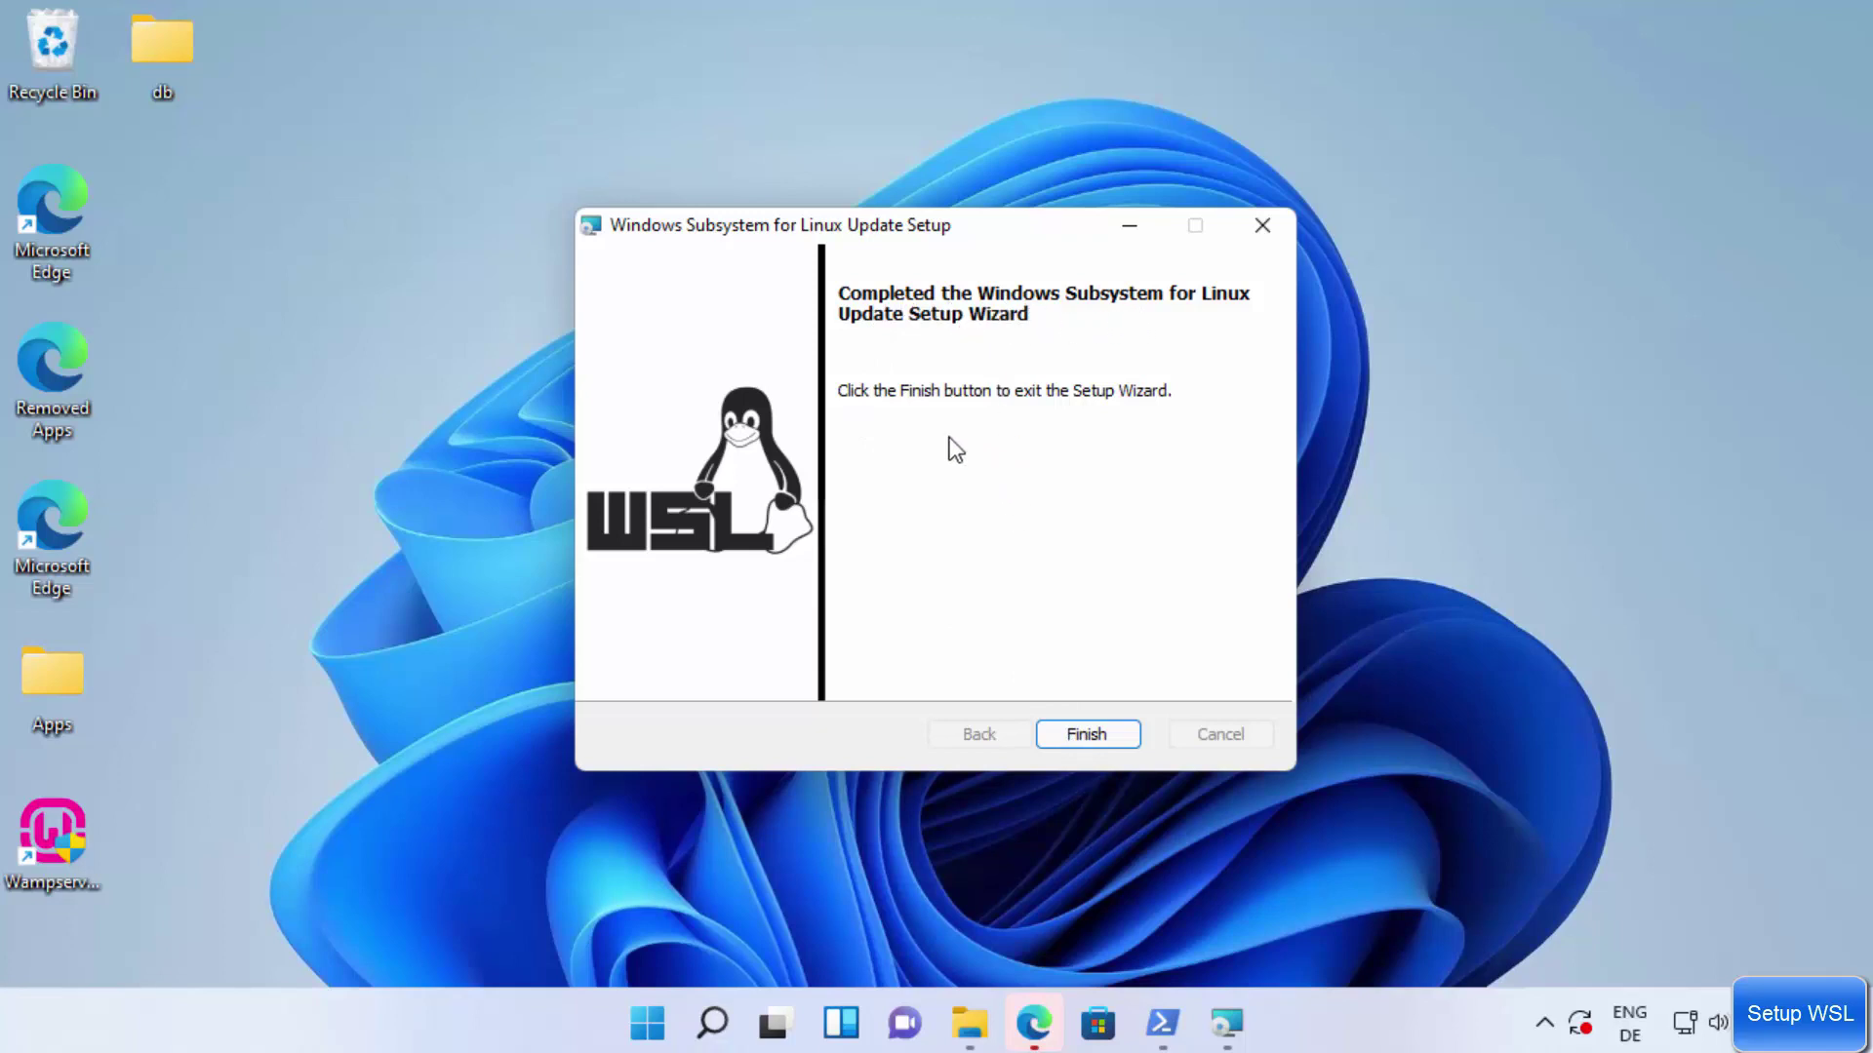
{"action": "left_click", "coordinate": [1085, 736]}
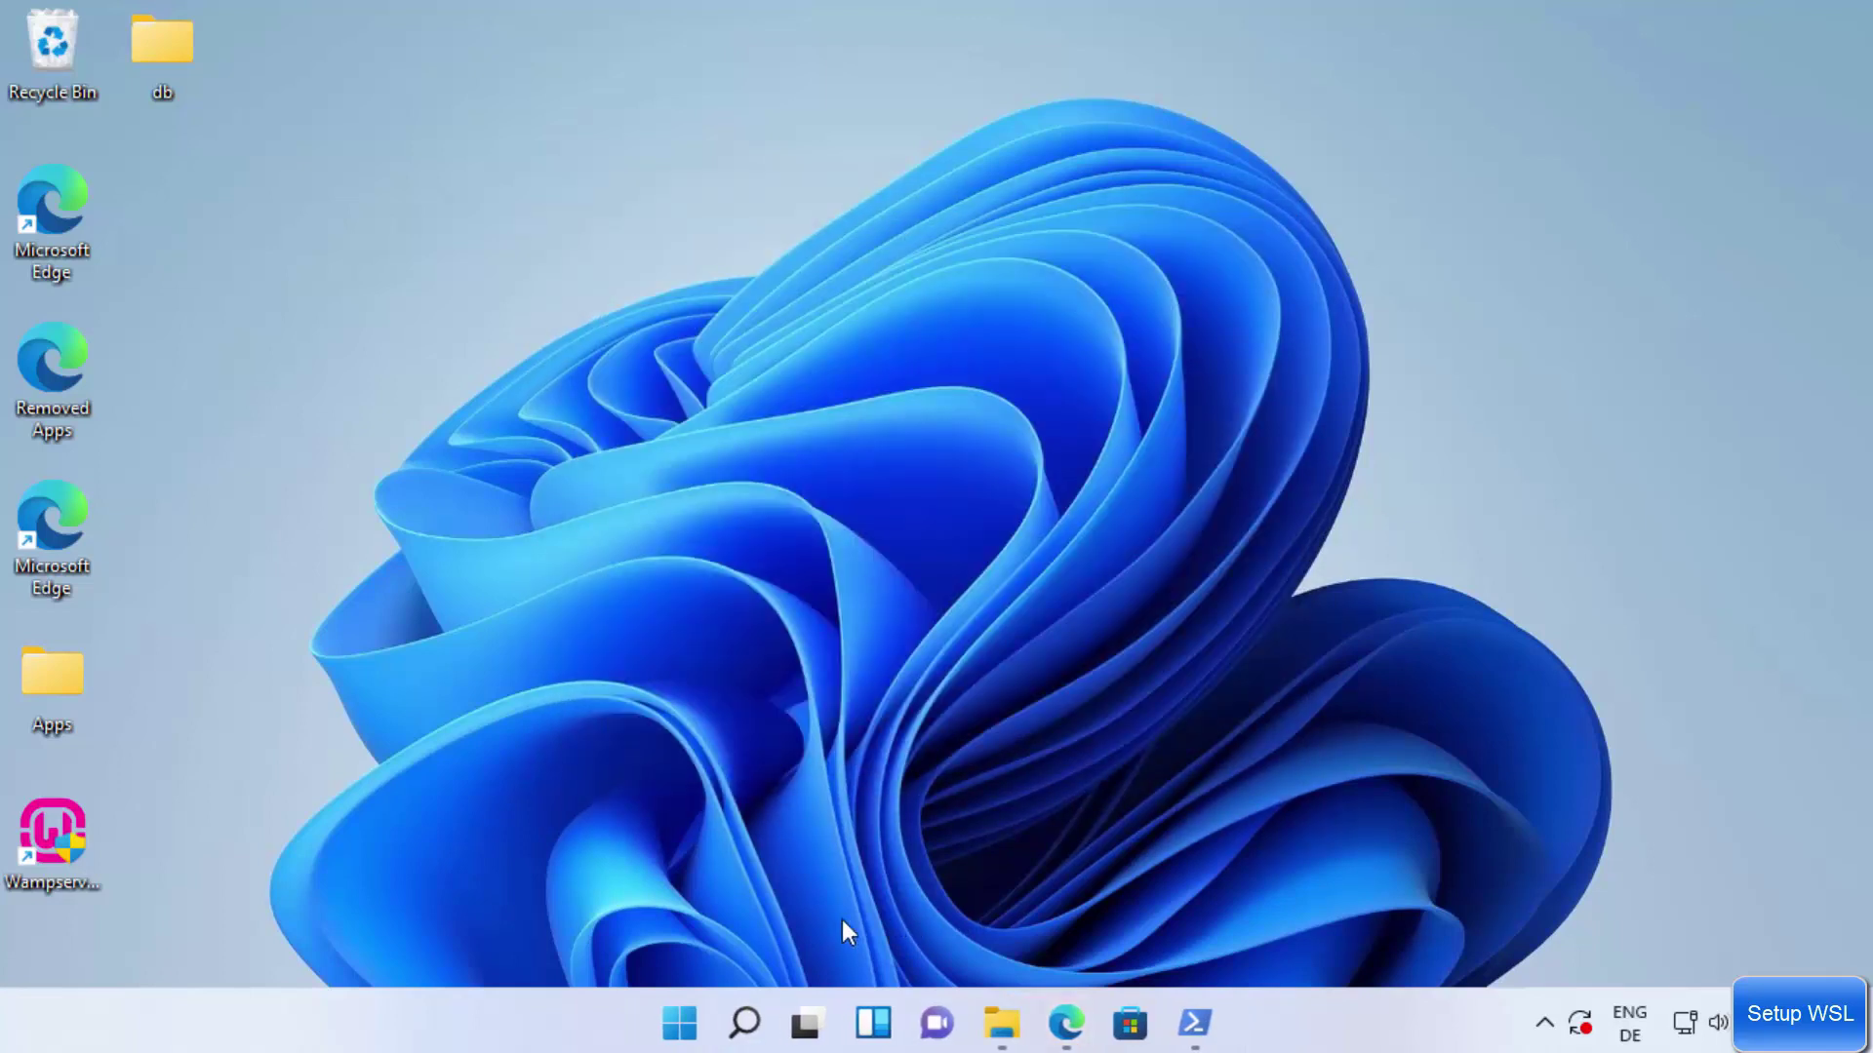
Launch Ubuntu from the recent Windows searches and create the default UNIX account with username codebind and an account password.
{"action": "left_click", "coordinate": [742, 1023]}
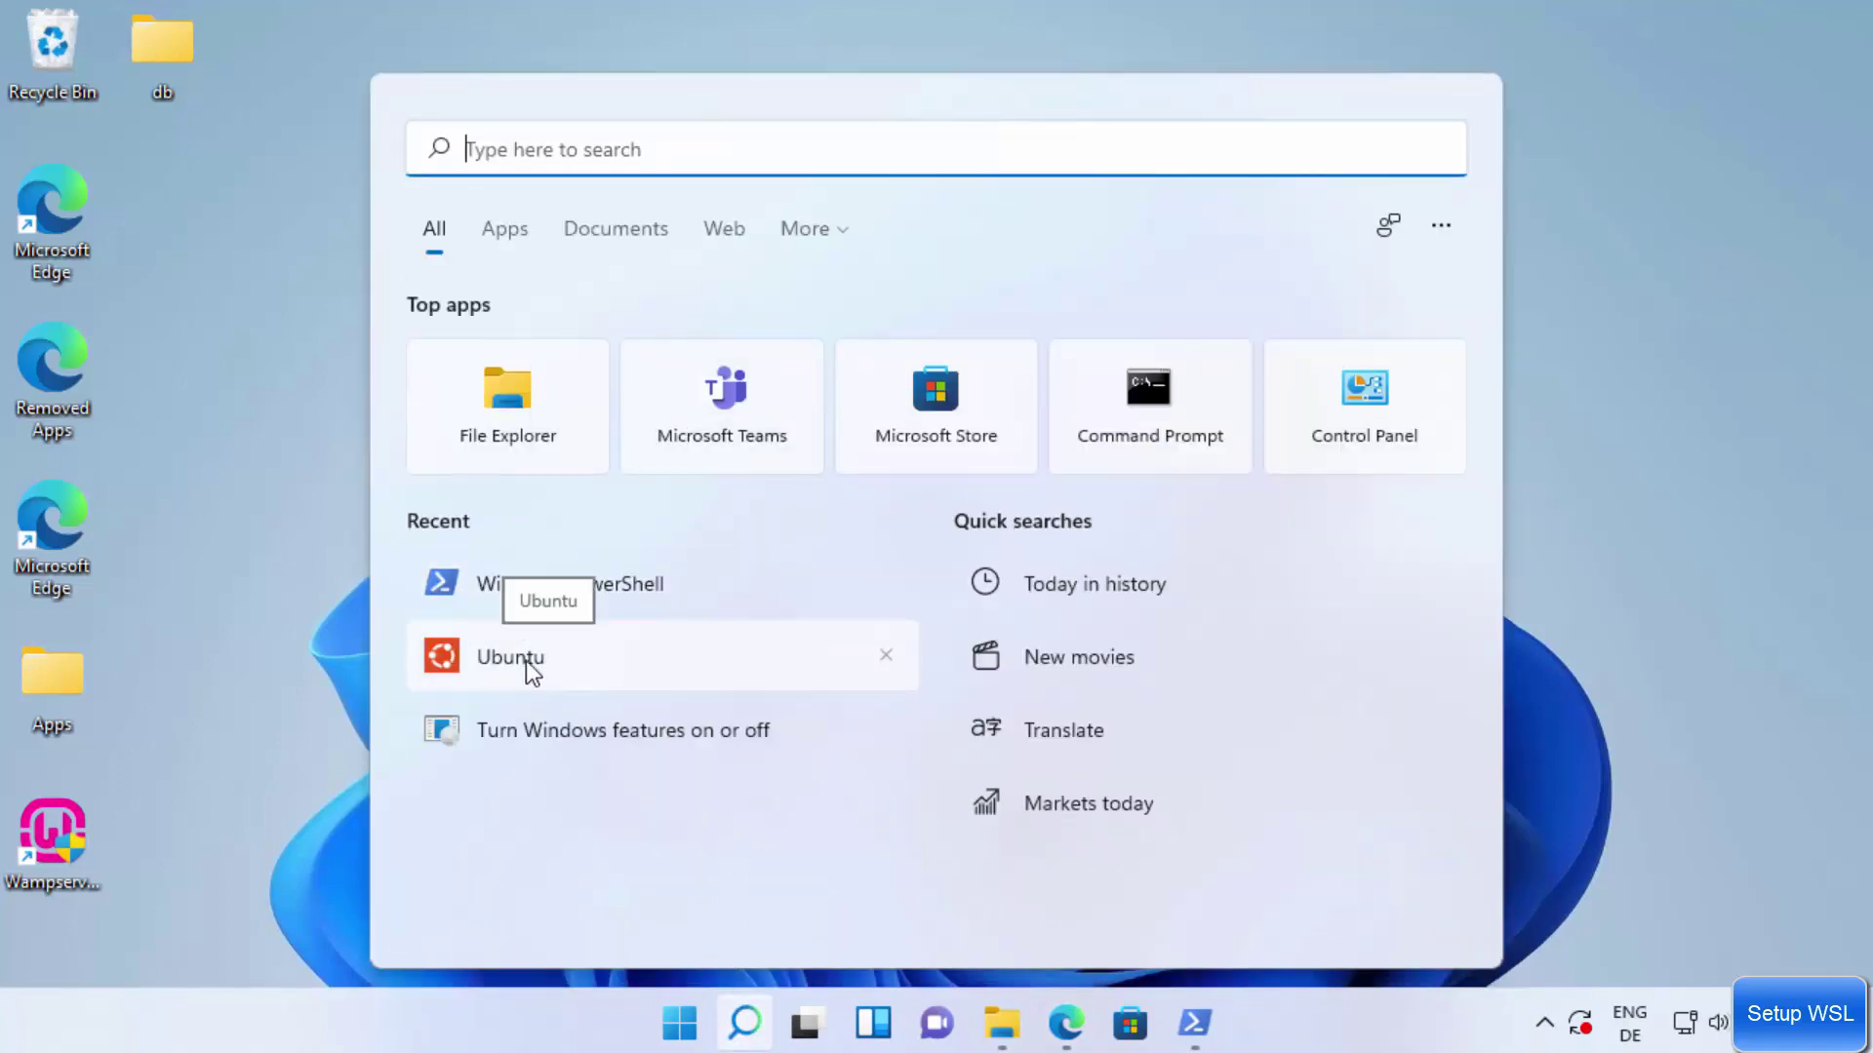
{"action": "left_click", "coordinate": [532, 671]}
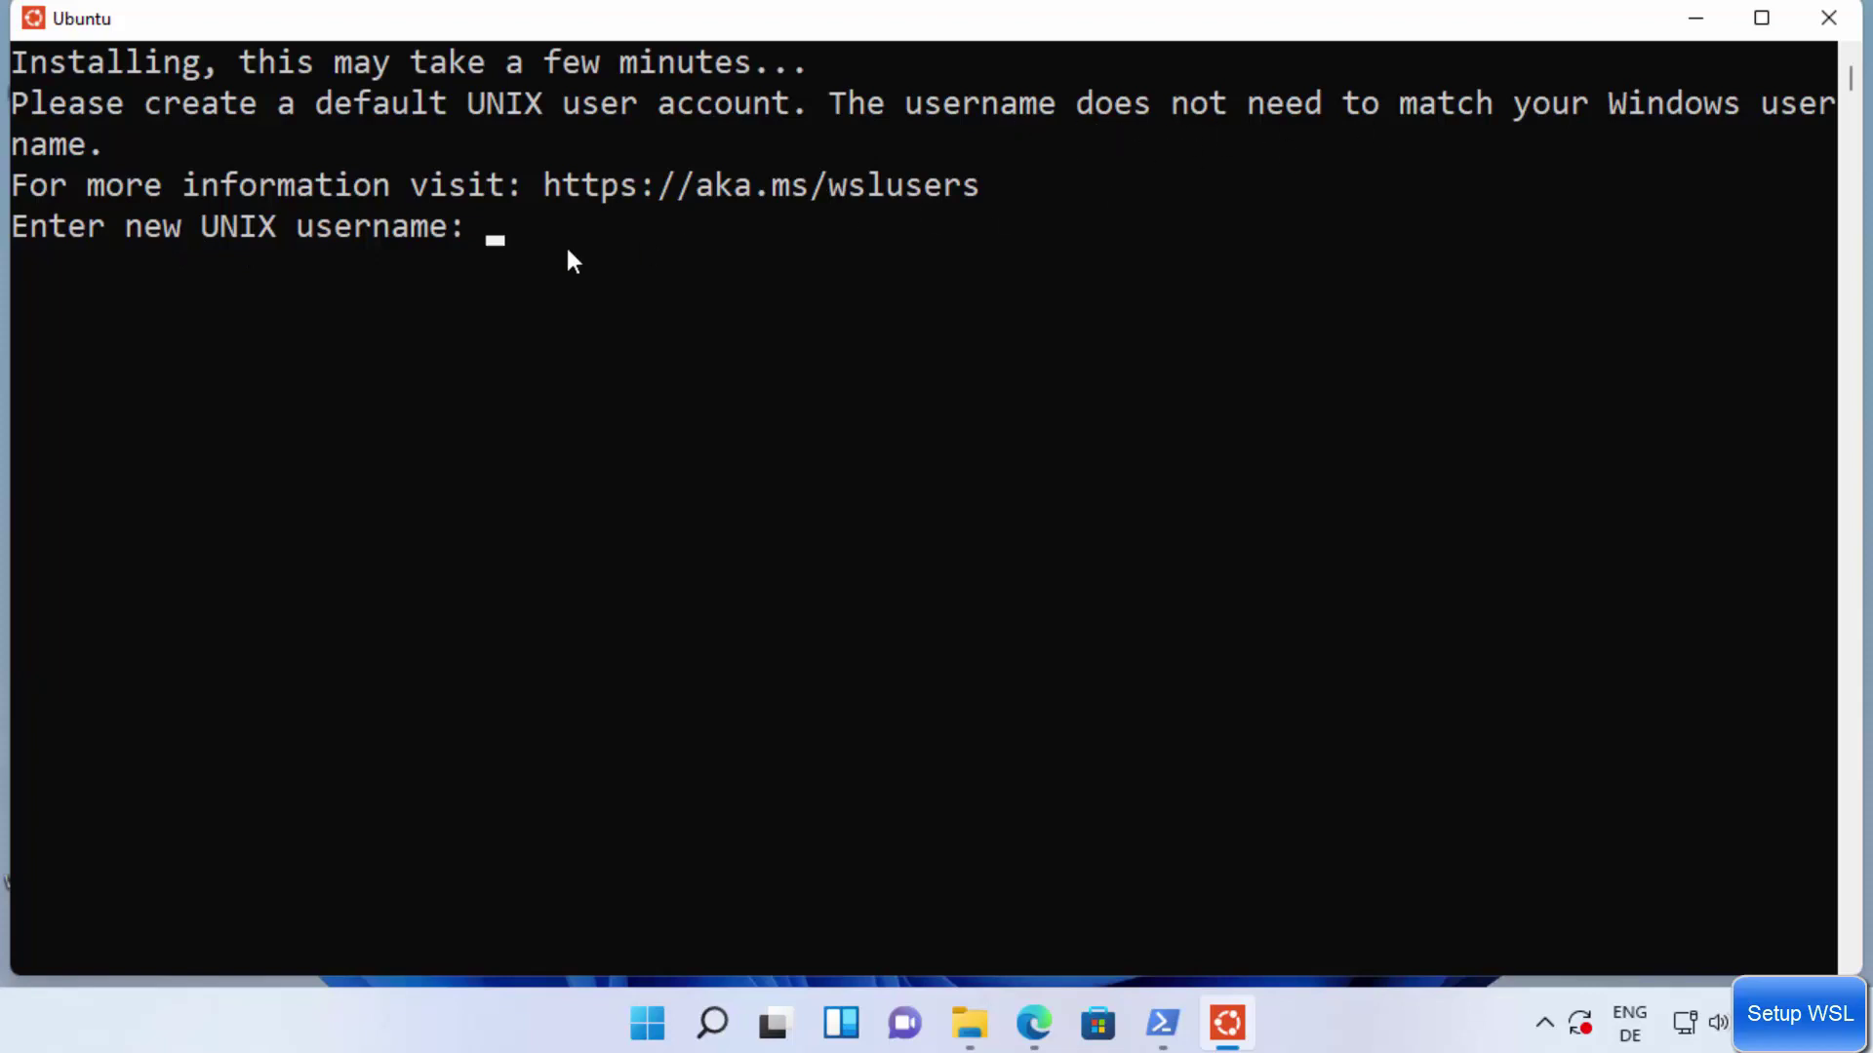
{"action": "type", "text": "codebind"}
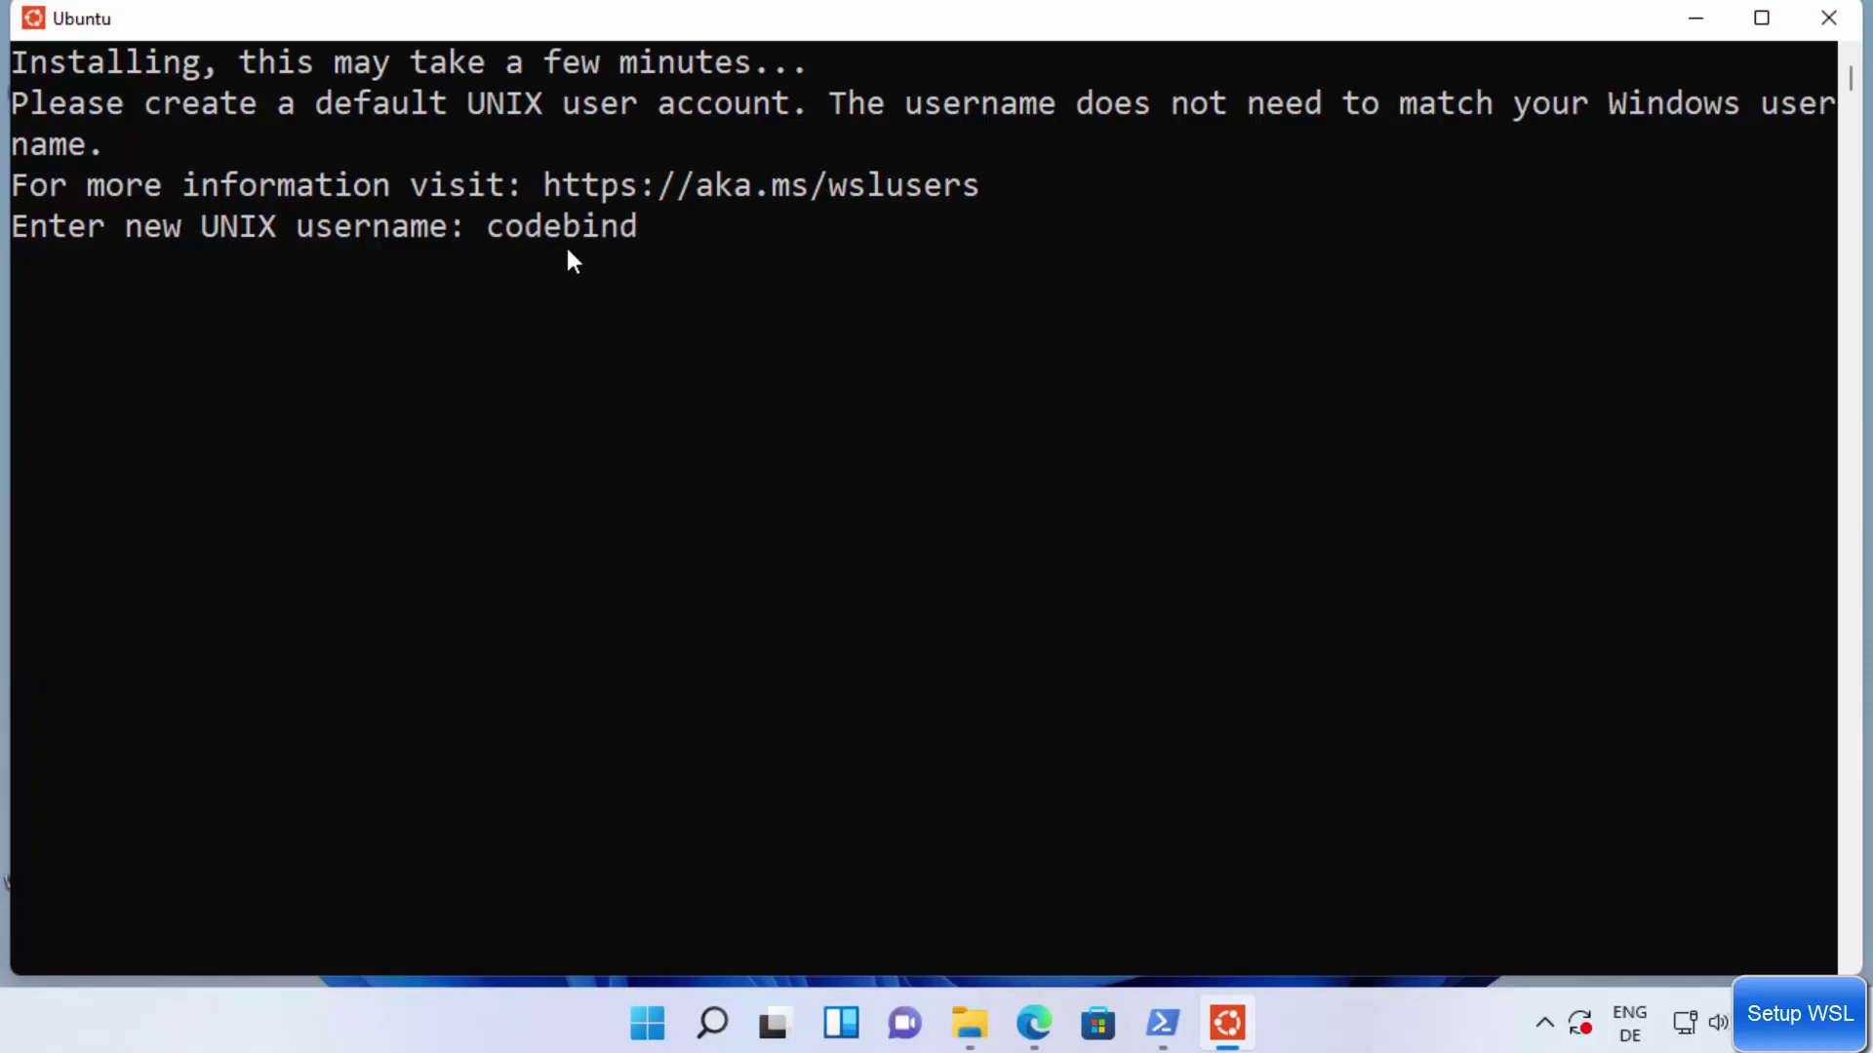
{"action": "key", "text": "Return"}
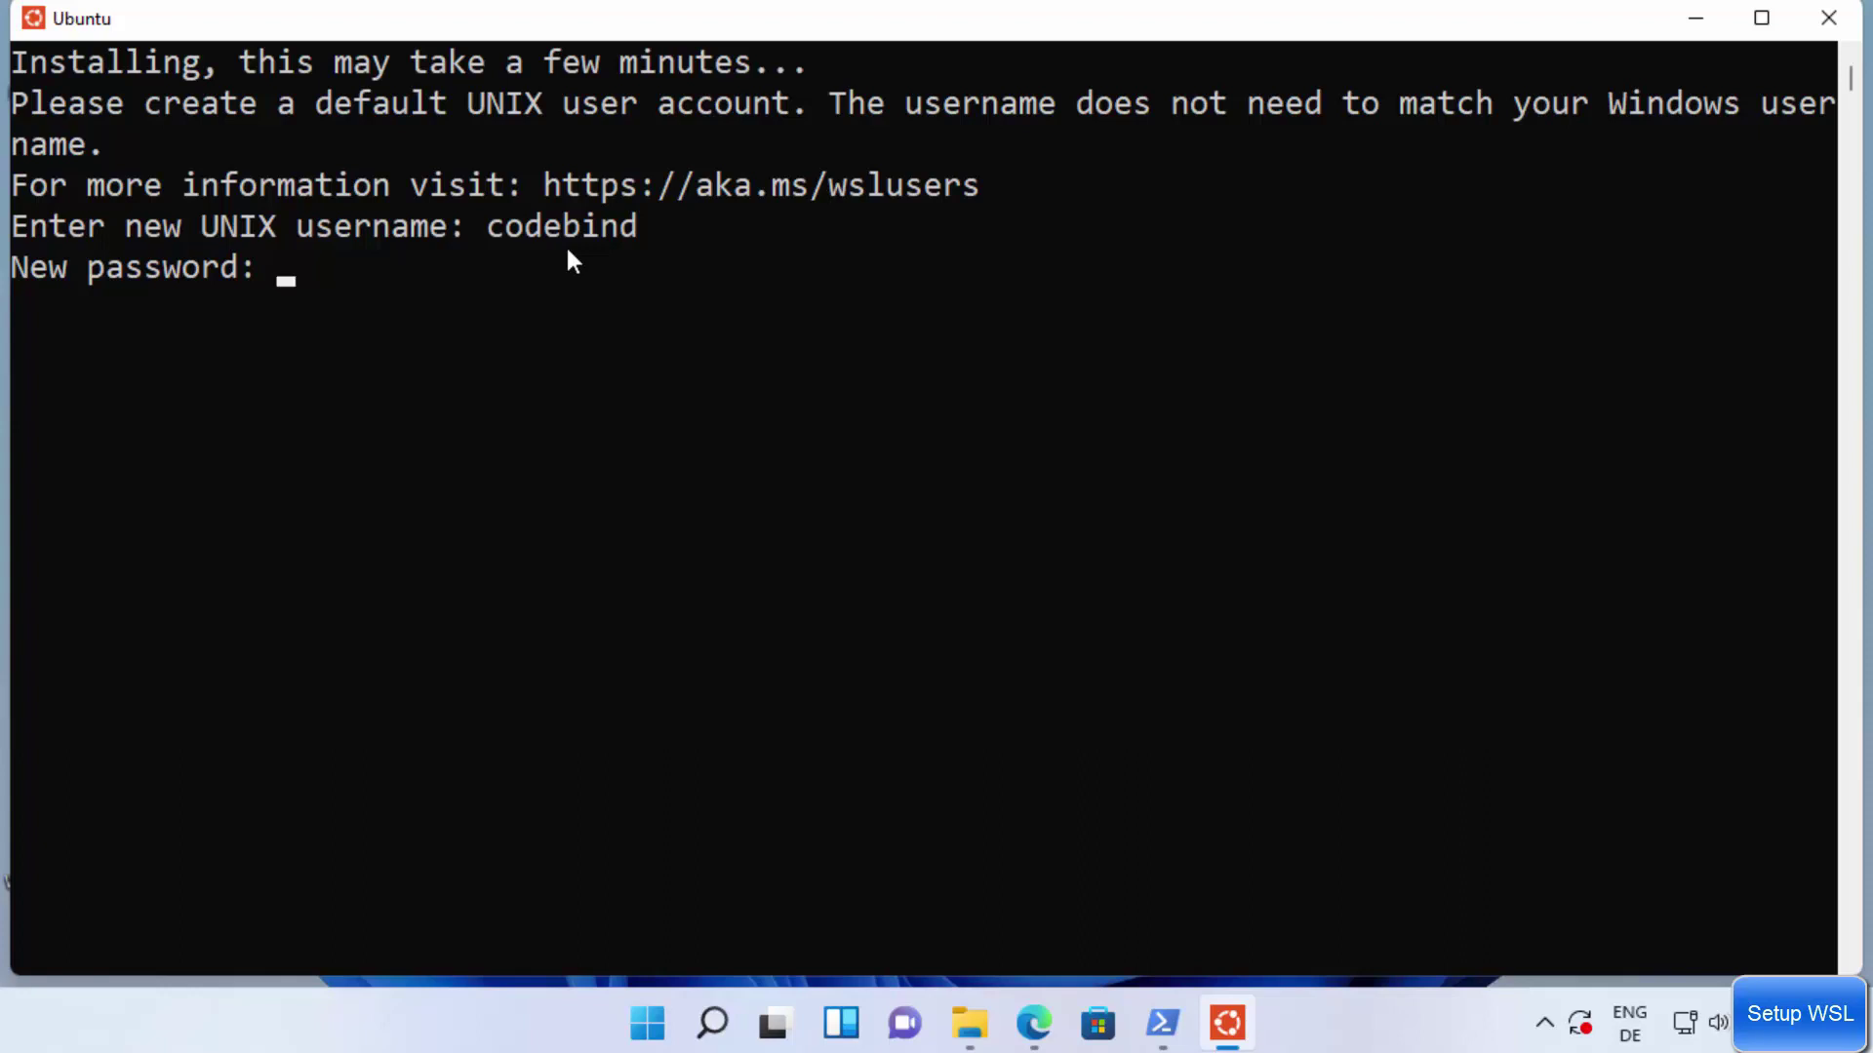
{"action": "key", "text": "Return"}
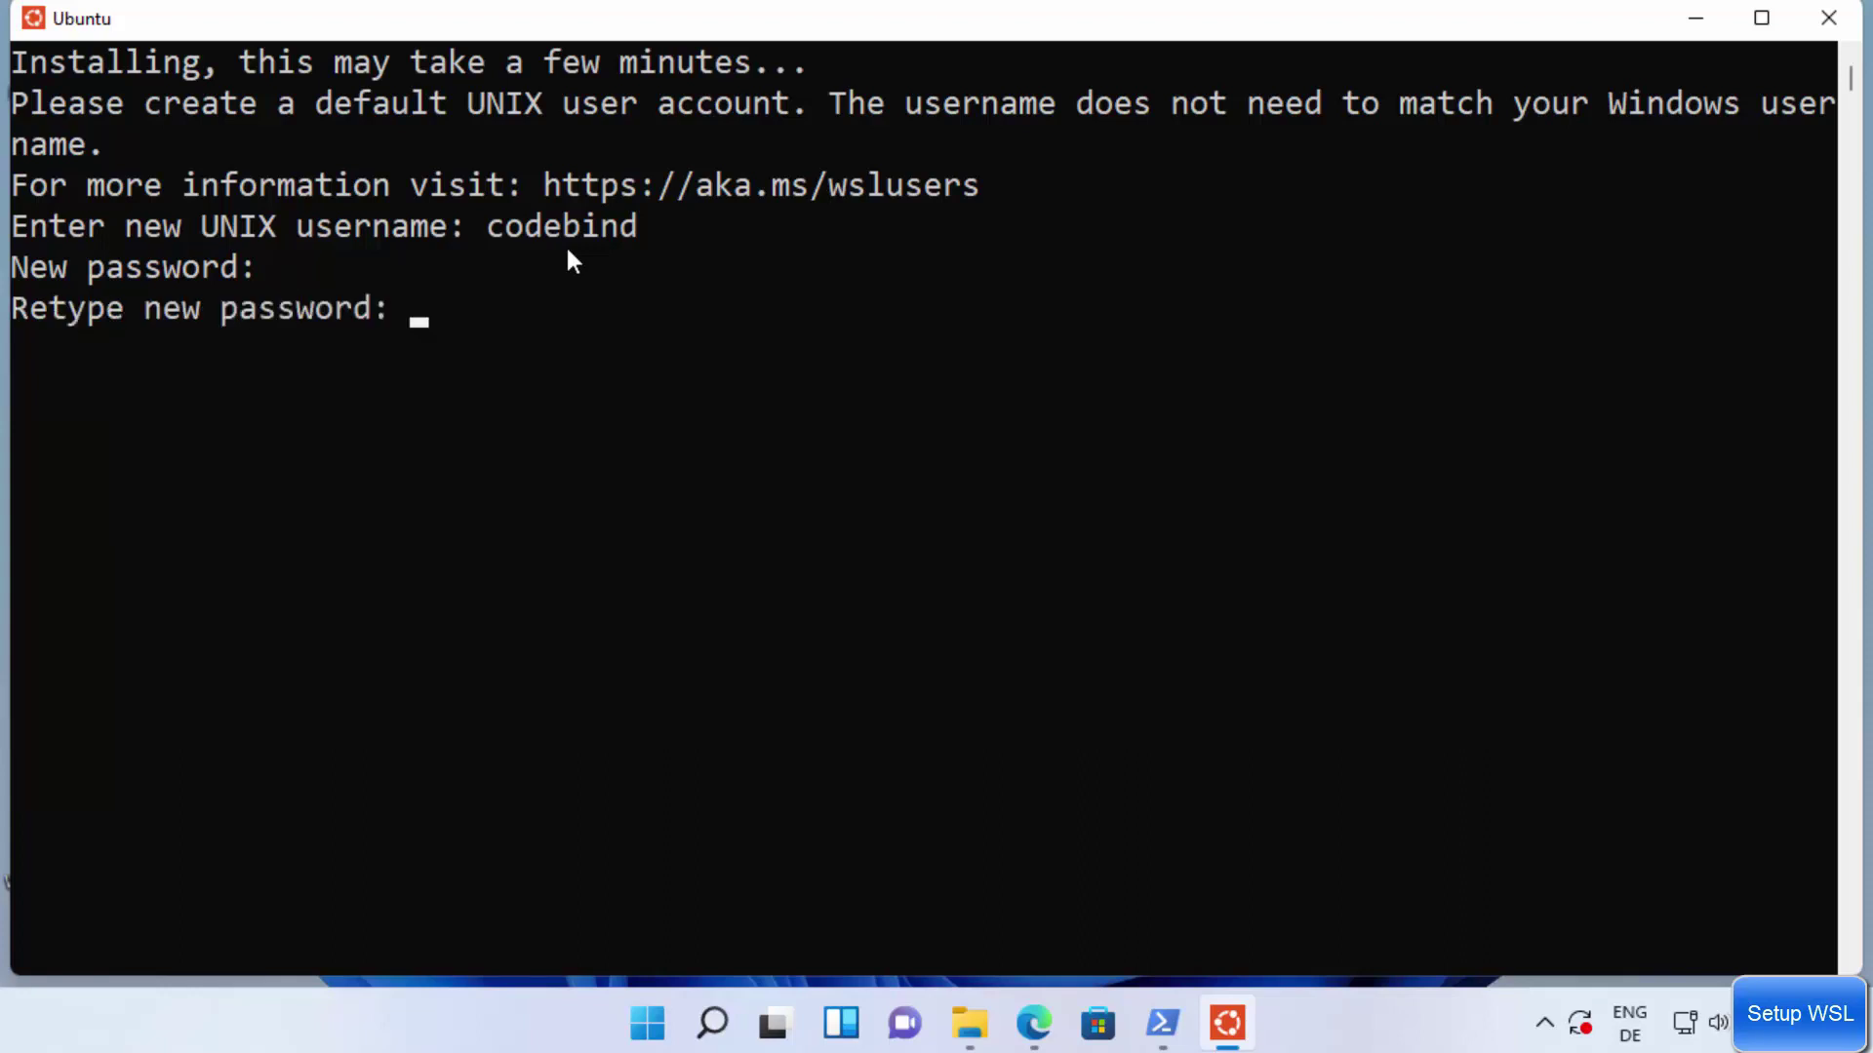
{"action": "key", "text": "Return"}
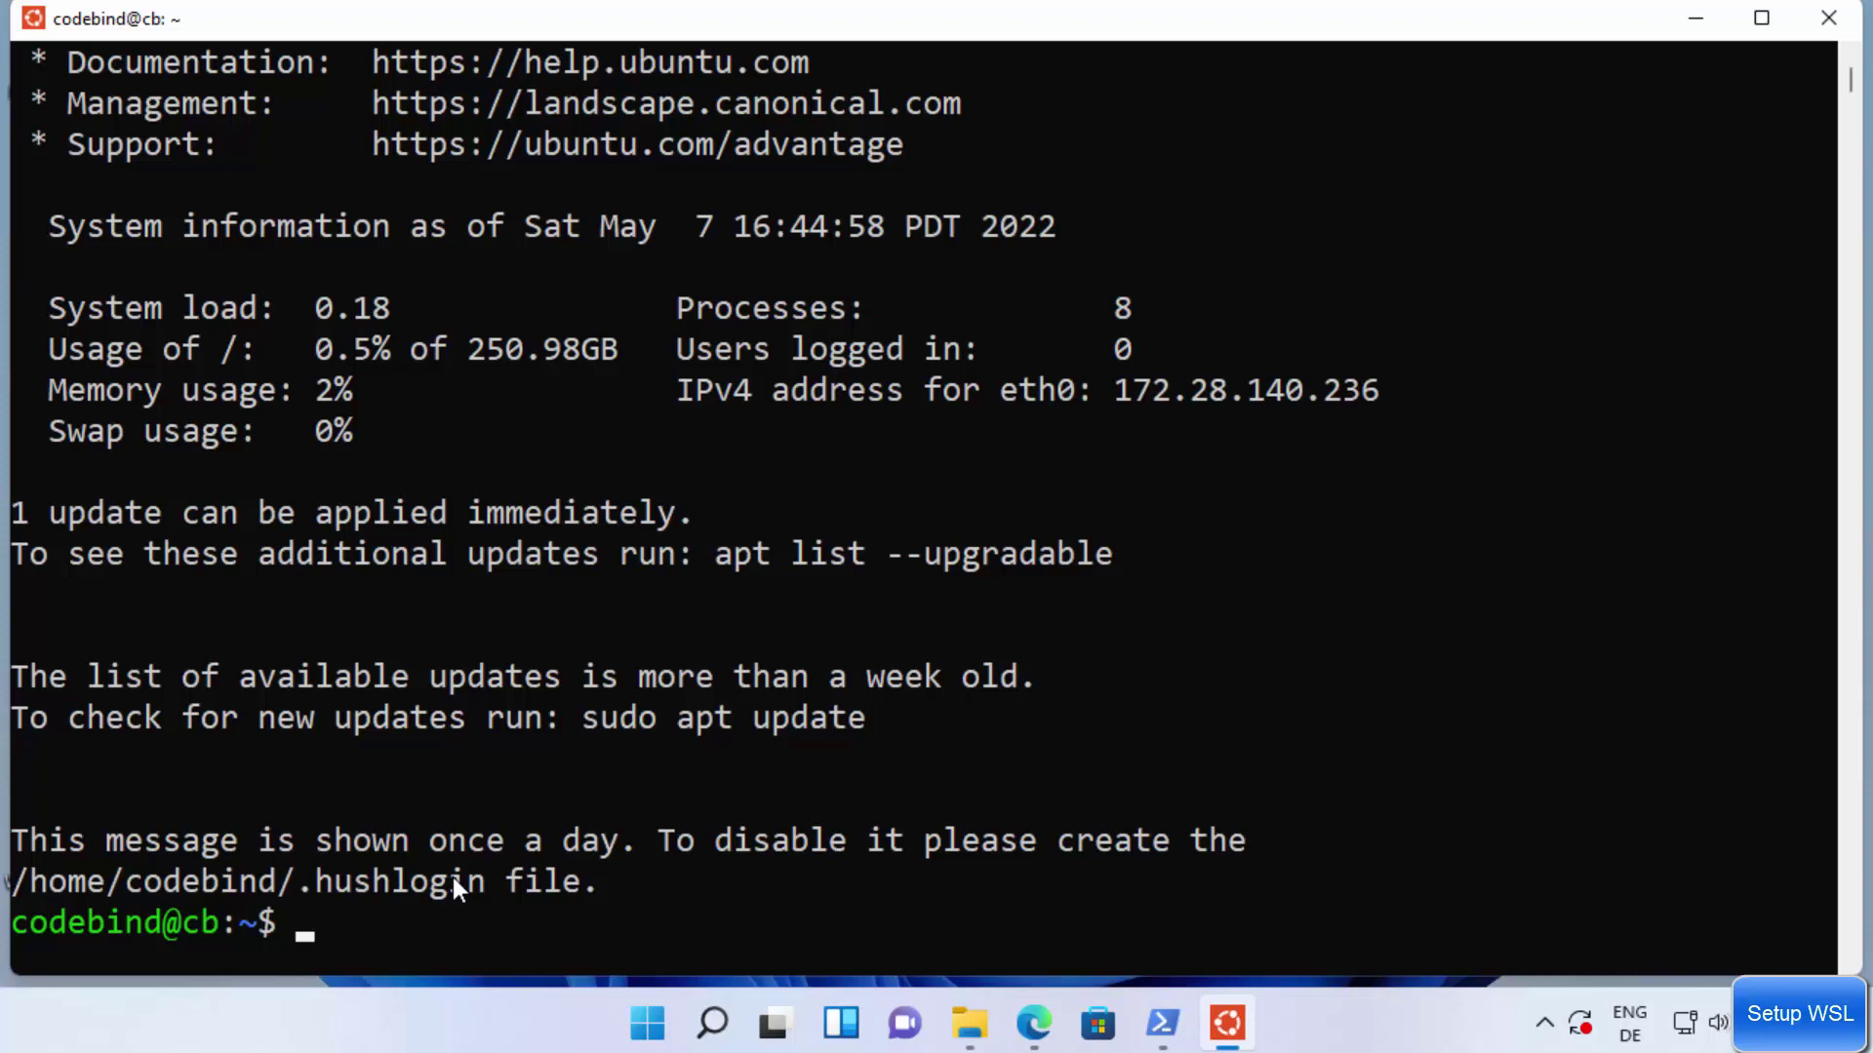
On a cleared terminal, list all home directory files with ls -al and print the working directory with pwd.
{"action": "key", "text": "ctrl+l"}
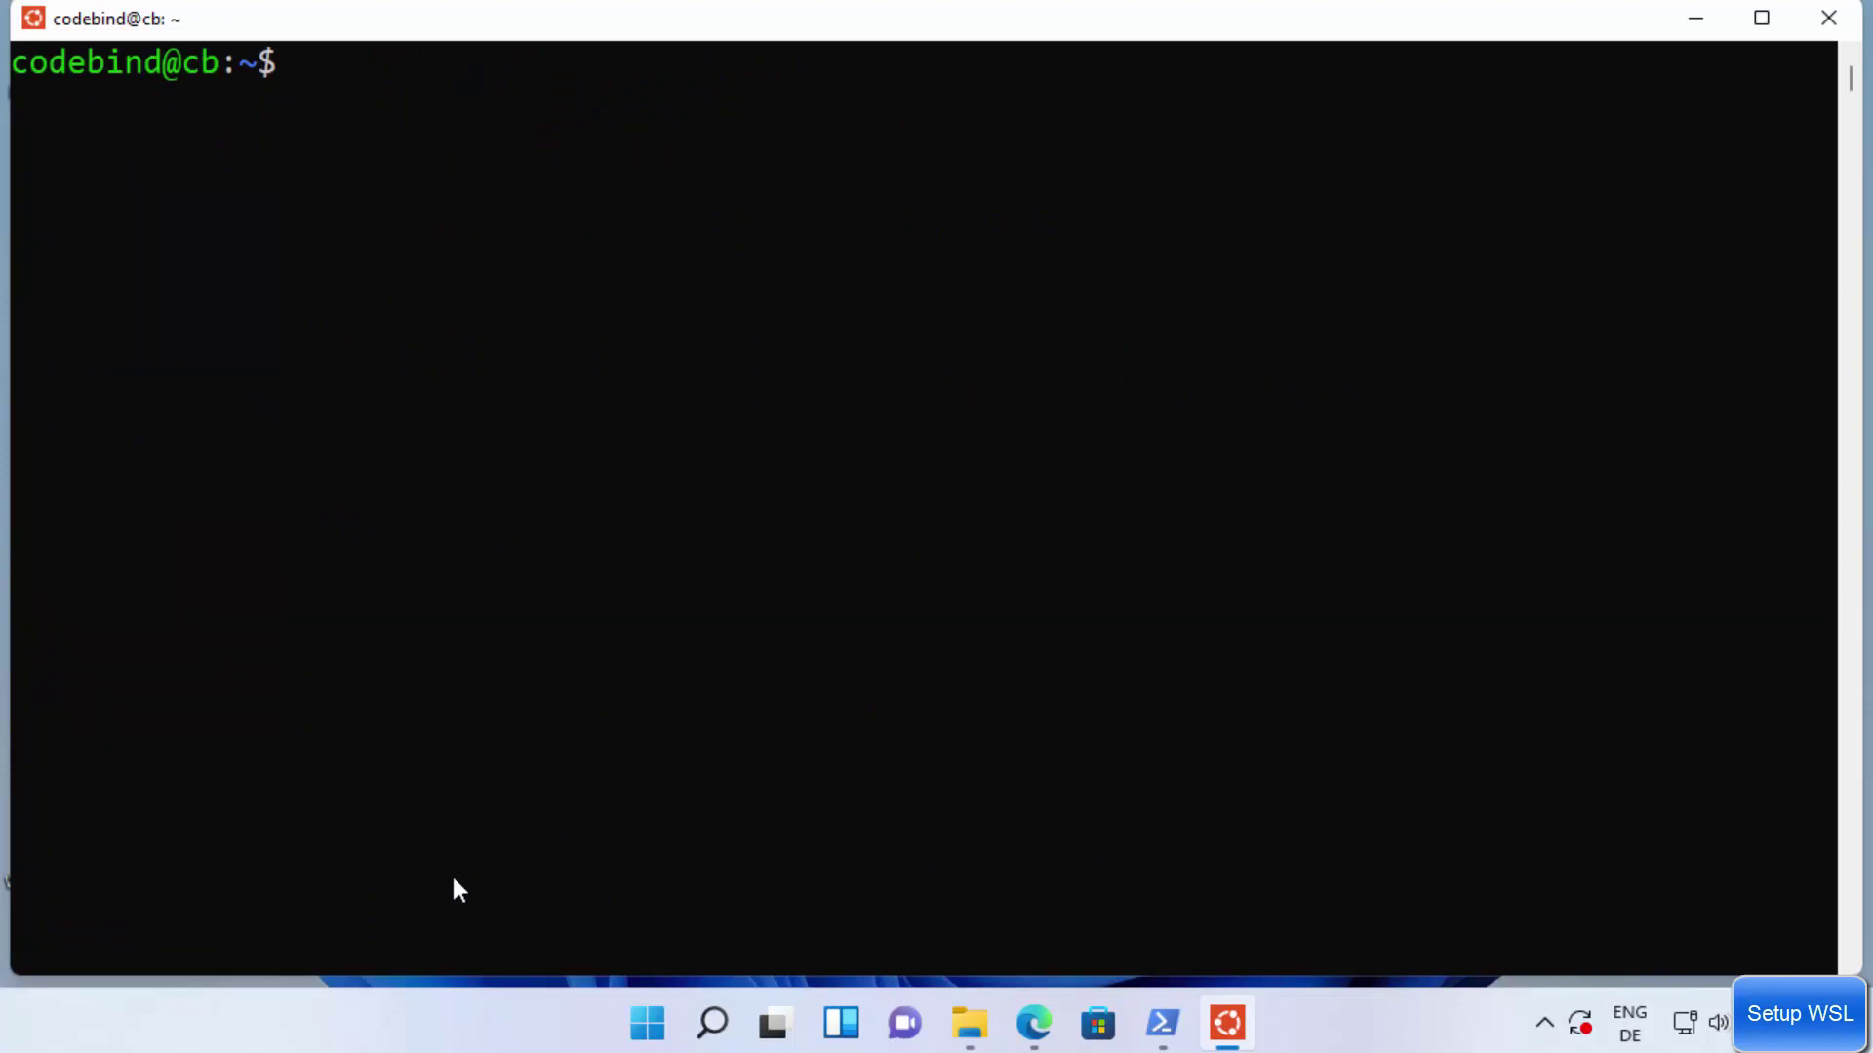
{"action": "type", "text": "ls -al"}
{"action": "key", "text": "Return"}
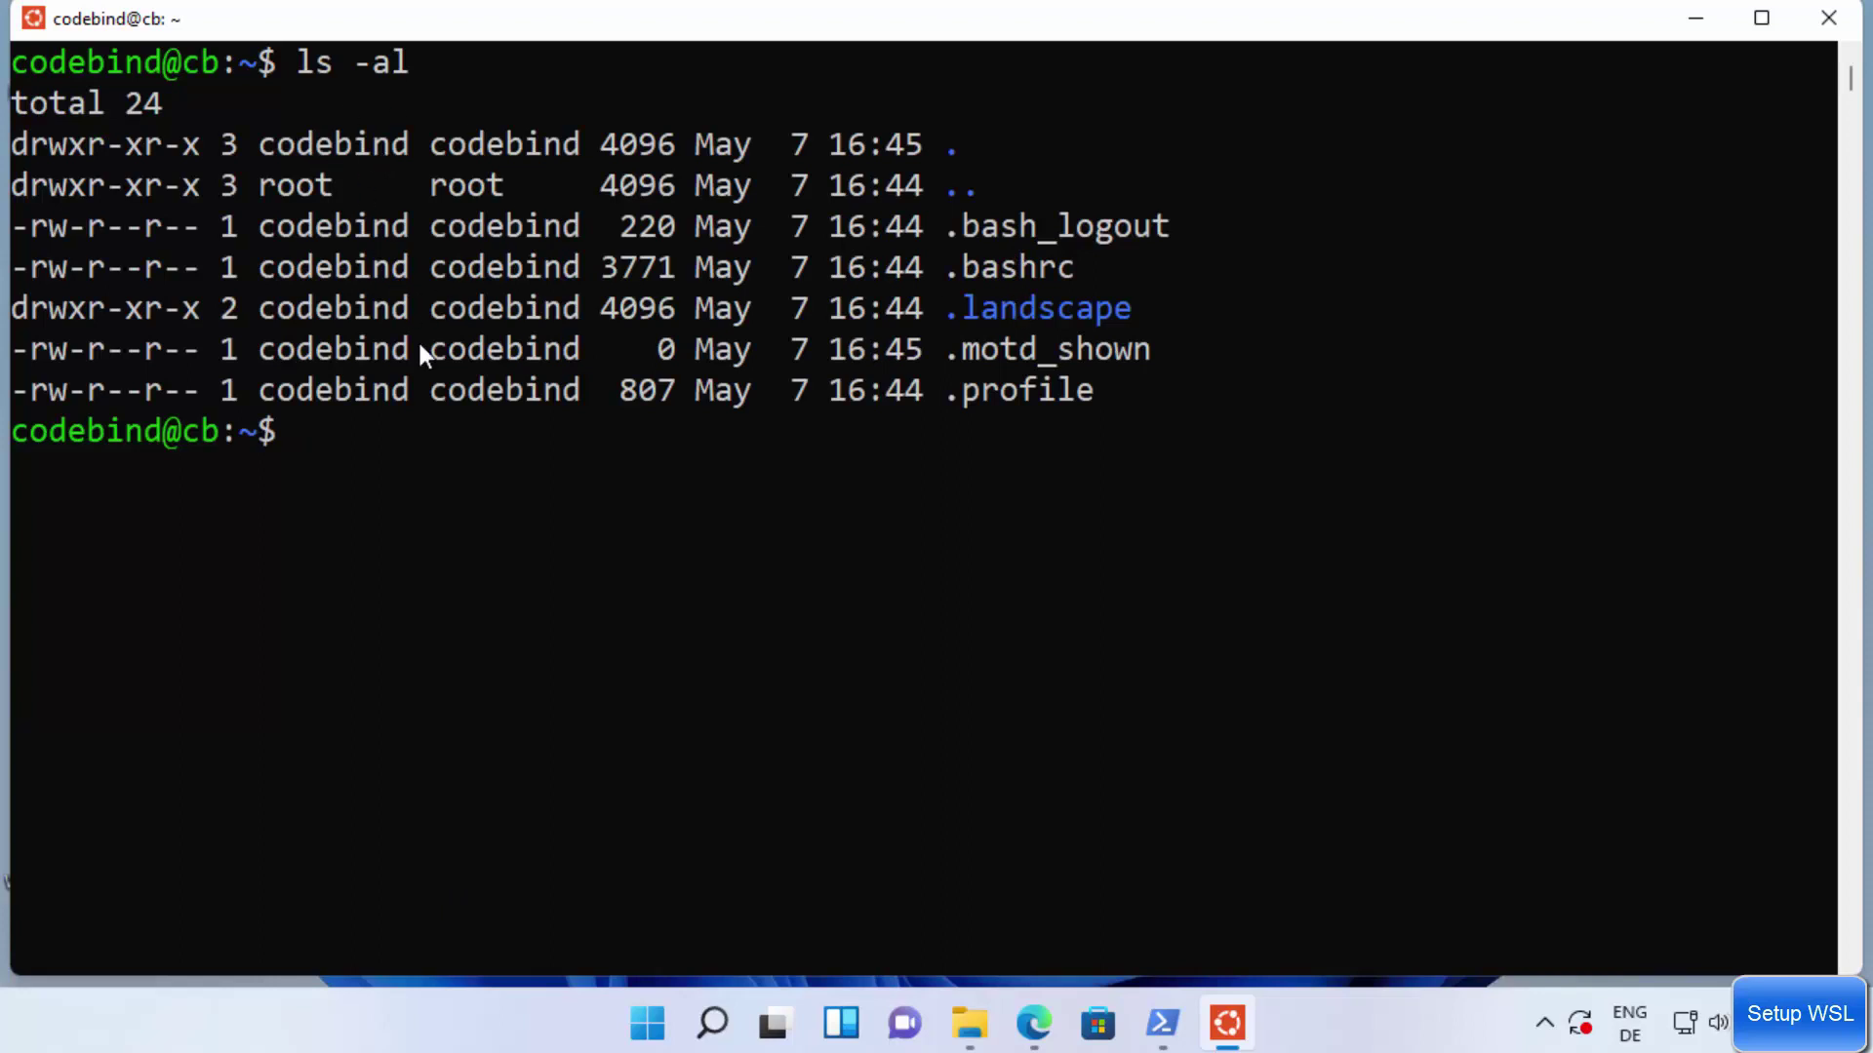
{"action": "type", "text": "pwd"}
{"action": "key", "text": "Return"}
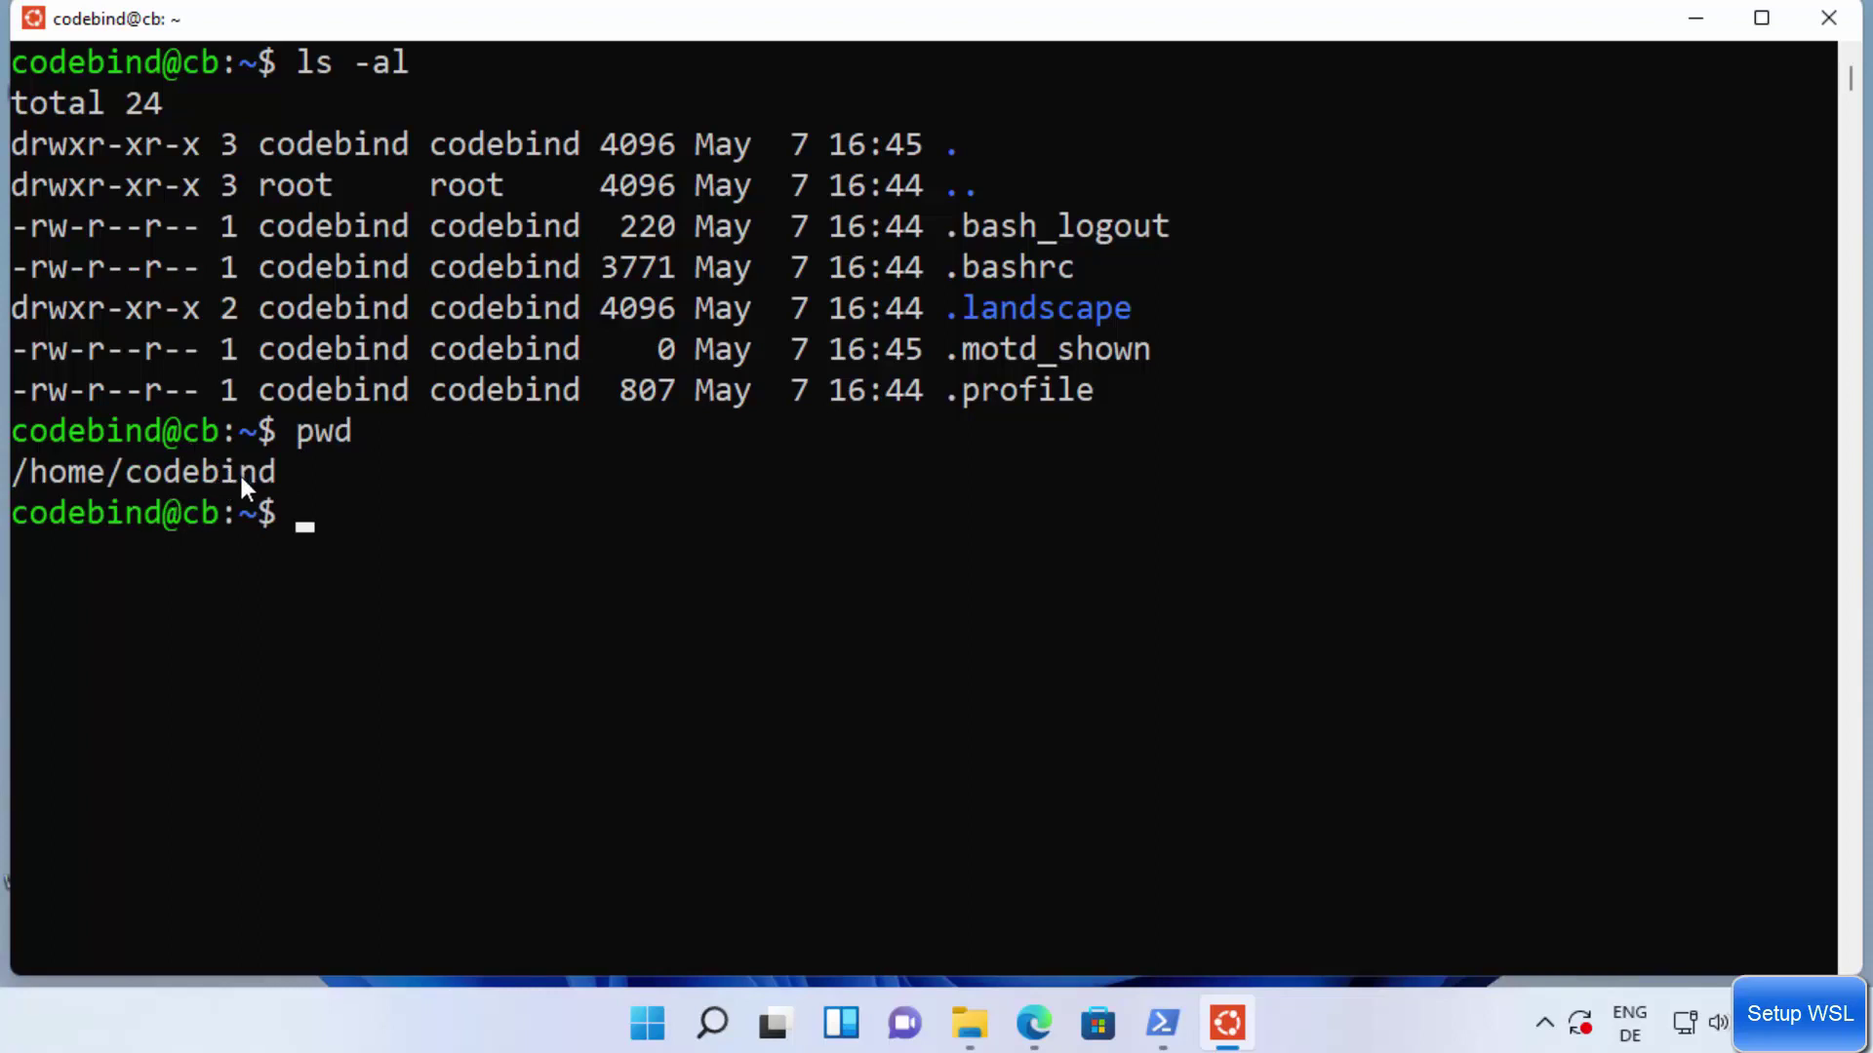
List the contents of /mnt/ and inspect the c and wsl entries in the output.
{"action": "left_click", "coordinate": [566, 601]}
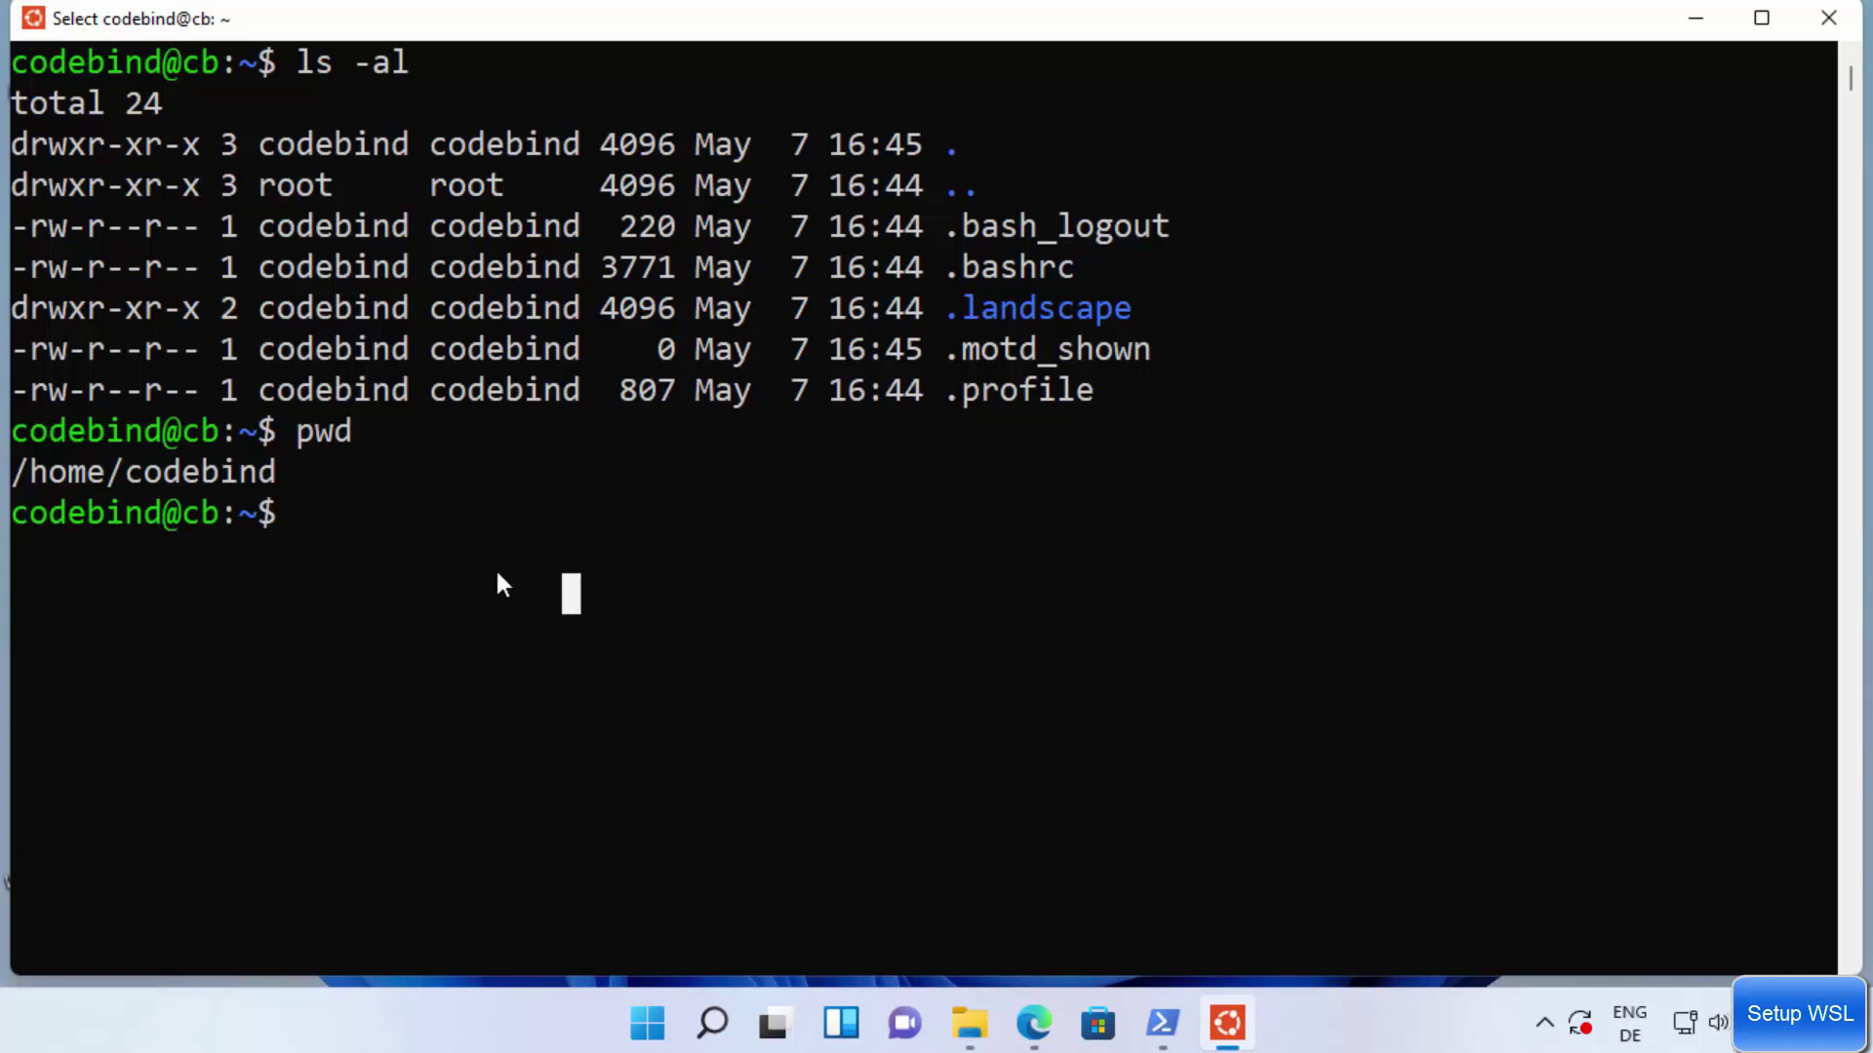
{"action": "left_click", "coordinate": [314, 522]}
{"action": "type", "text": "ls"}
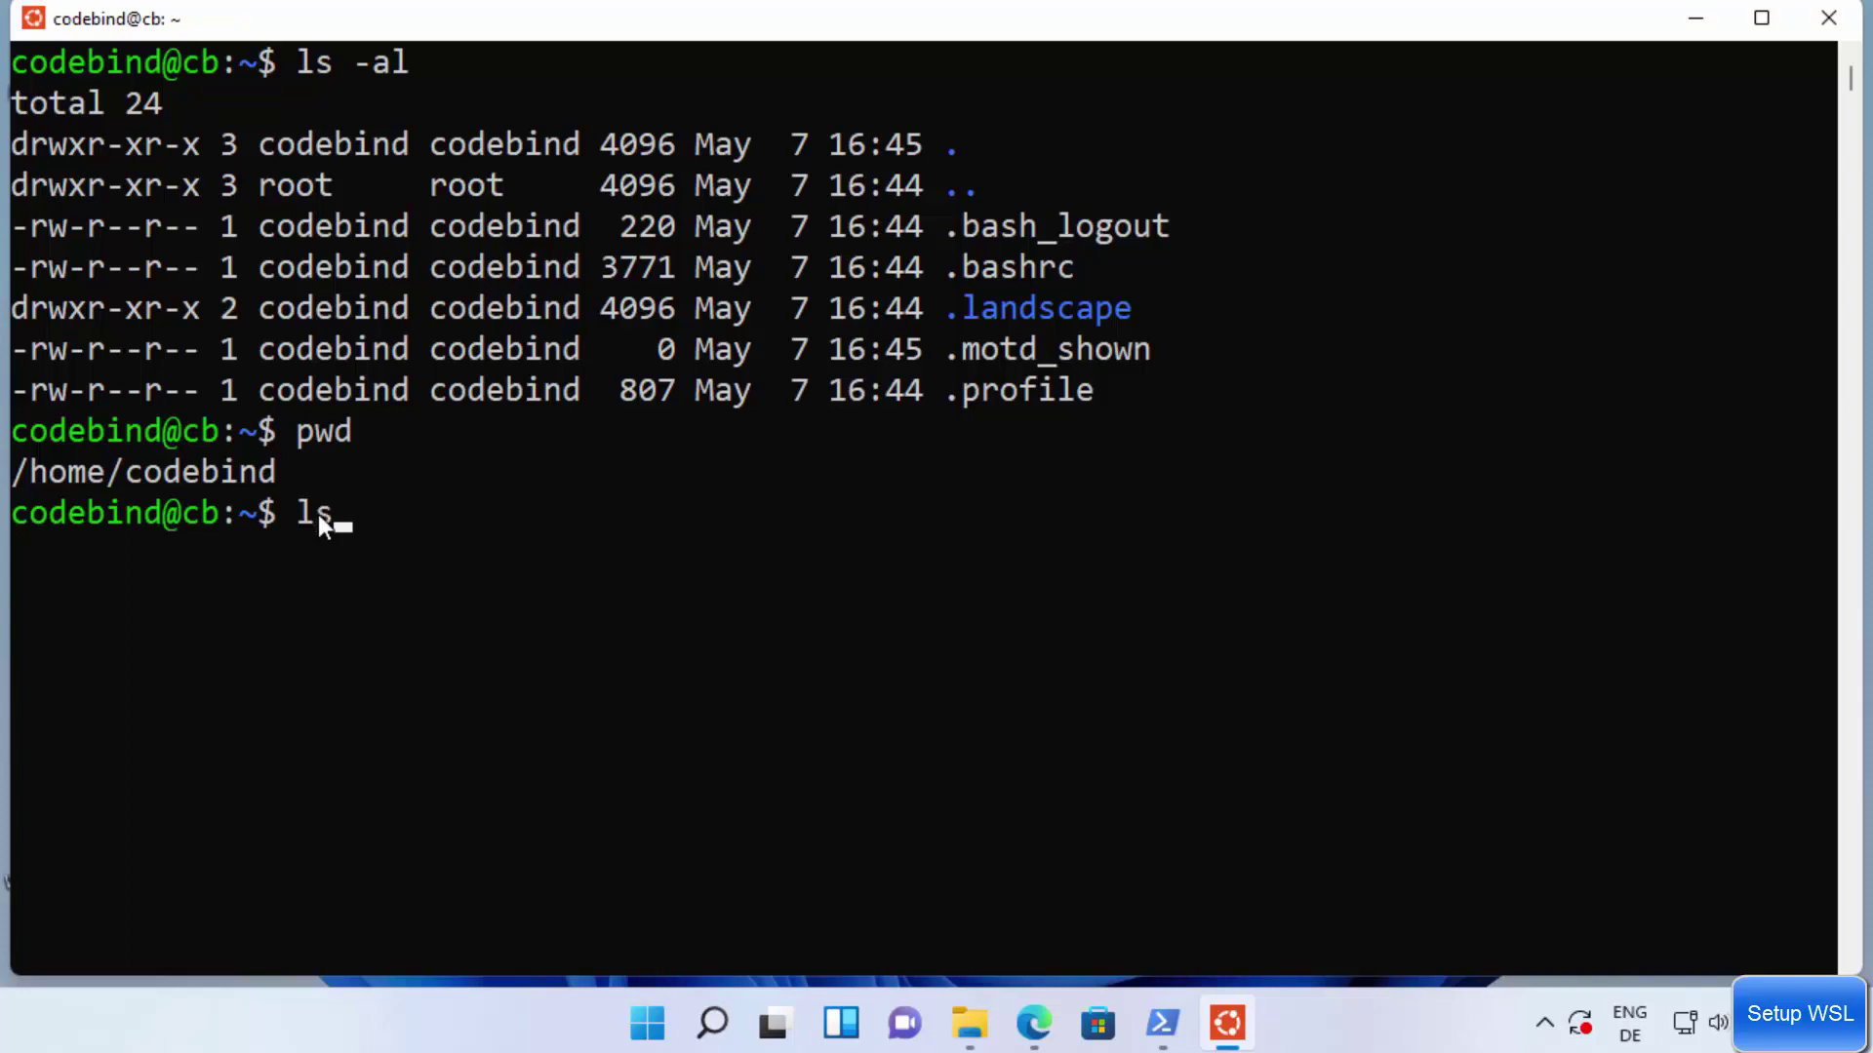
{"action": "type", "text": " /mnt/"}
{"action": "key", "text": "Return"}
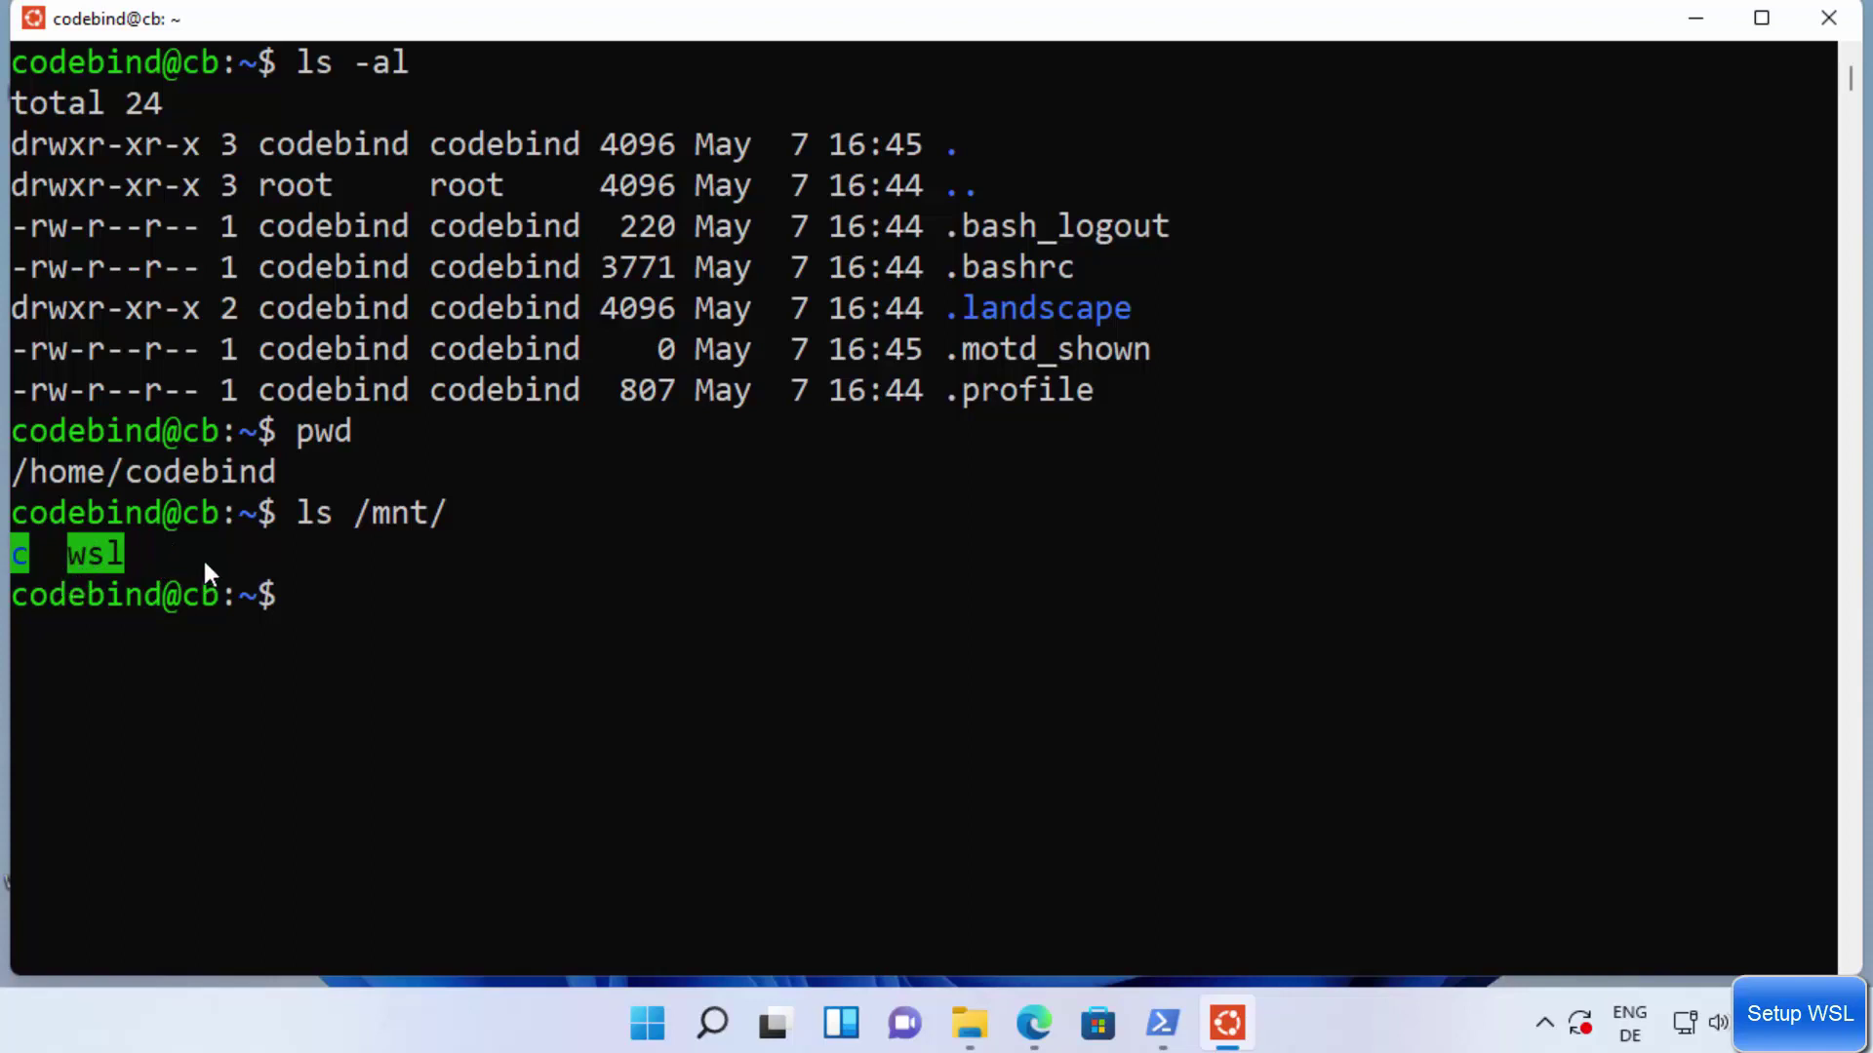
{"action": "left_click", "coordinate": [22, 556]}
{"action": "left_click", "coordinate": [95, 556]}
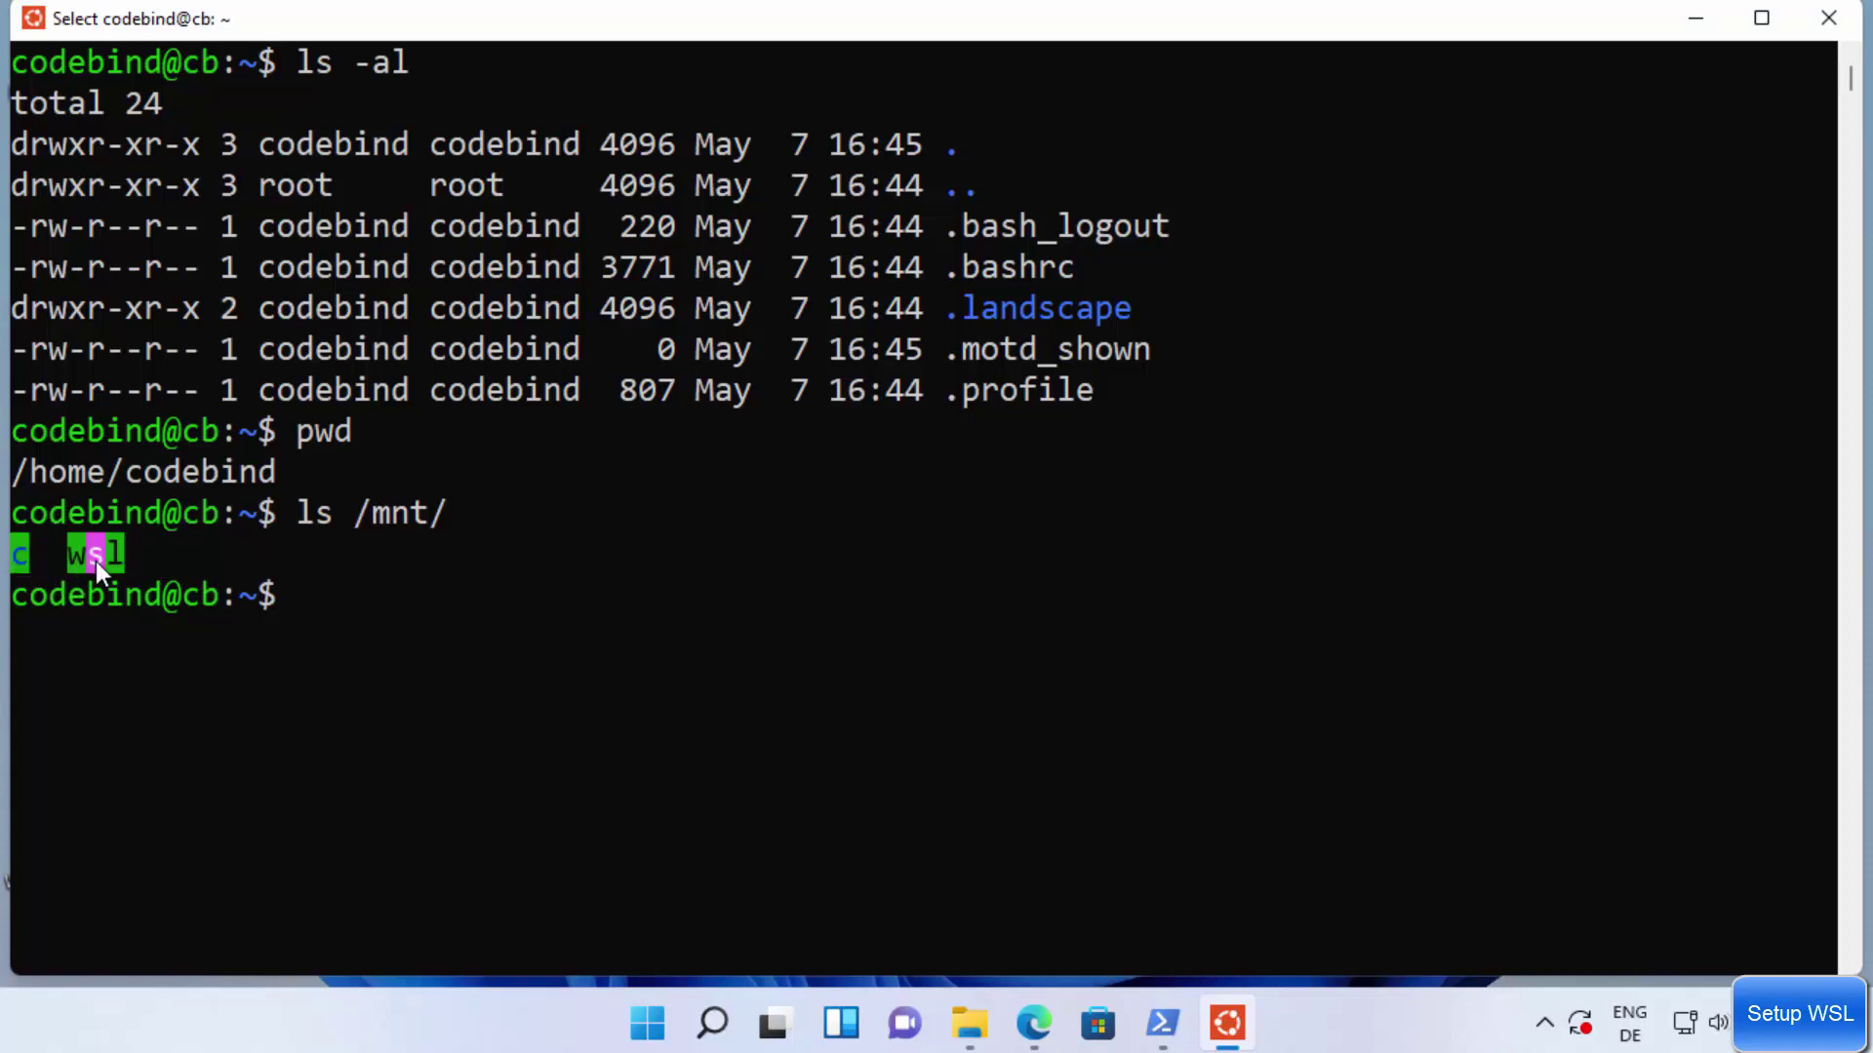
{"action": "left_click", "coordinate": [628, 717]}
Switch to File Explorer to view the folders on Local Disk (C:), then return to the Ubuntu terminal.
{"action": "left_click", "coordinate": [971, 1024]}
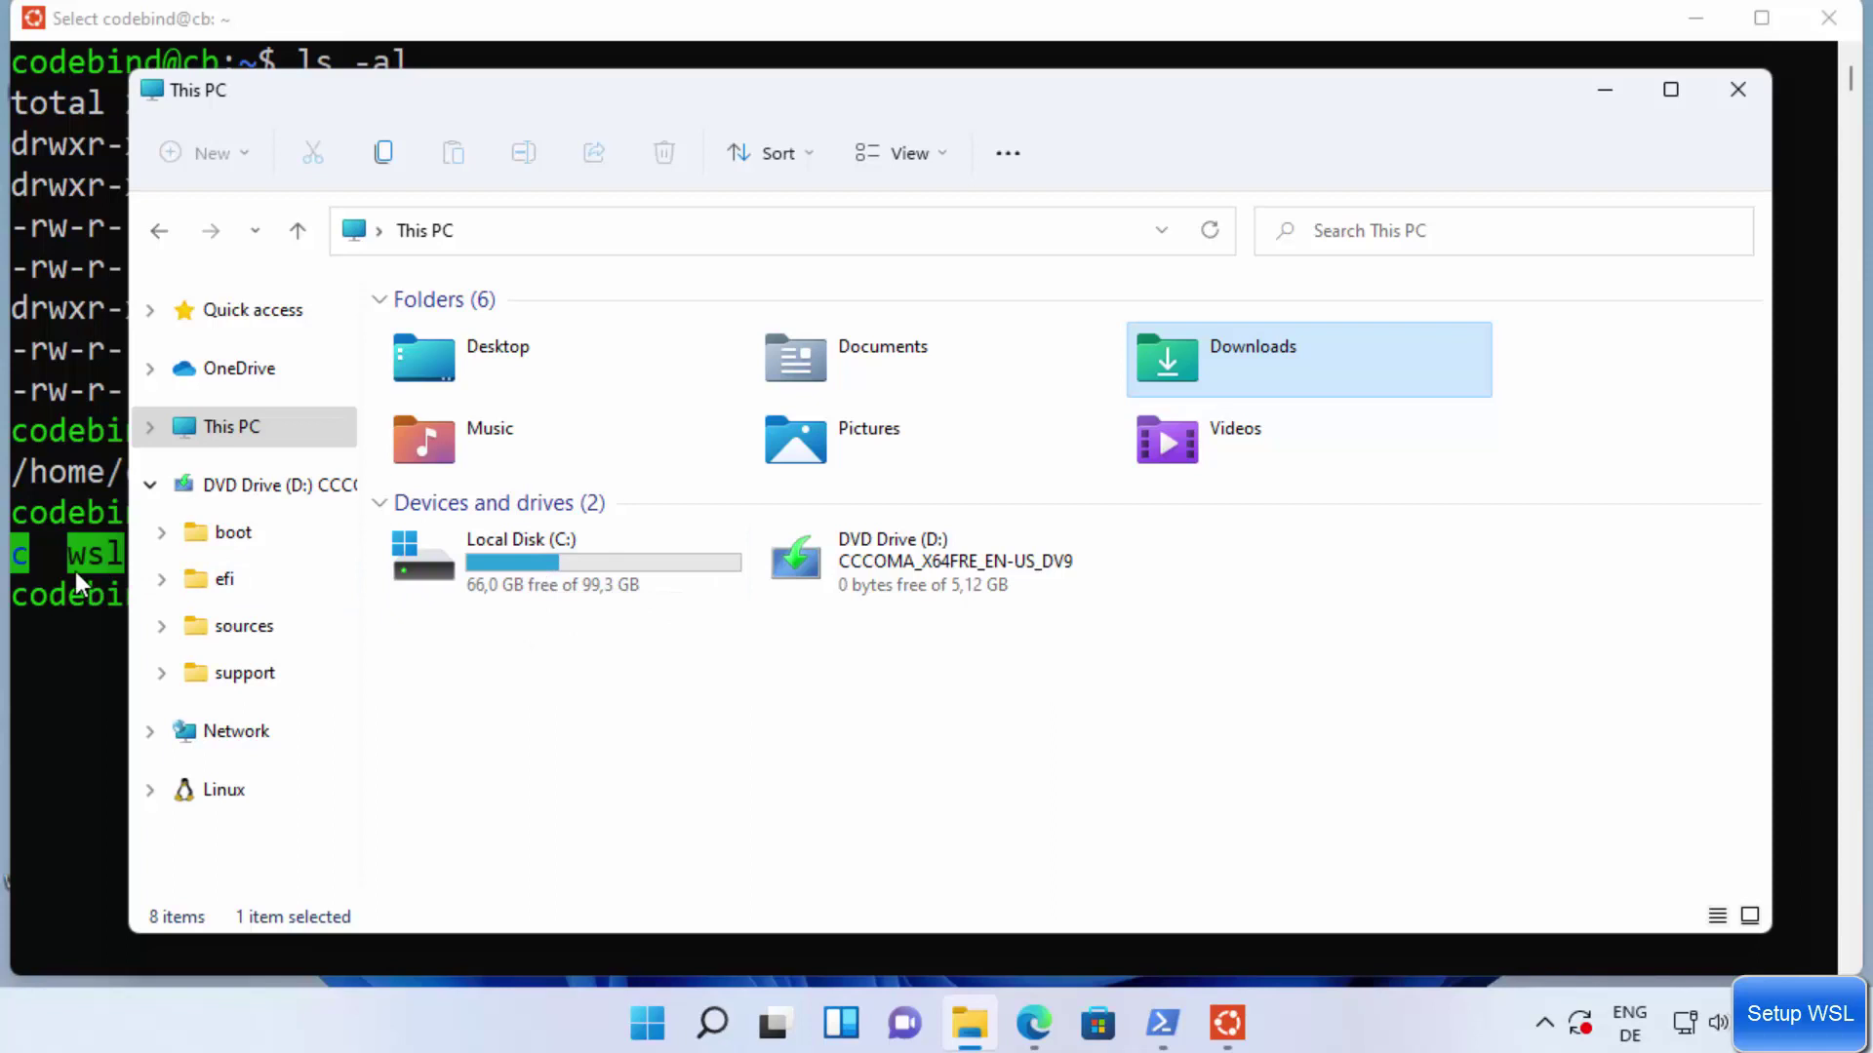
{"action": "double_click", "coordinate": [554, 573]}
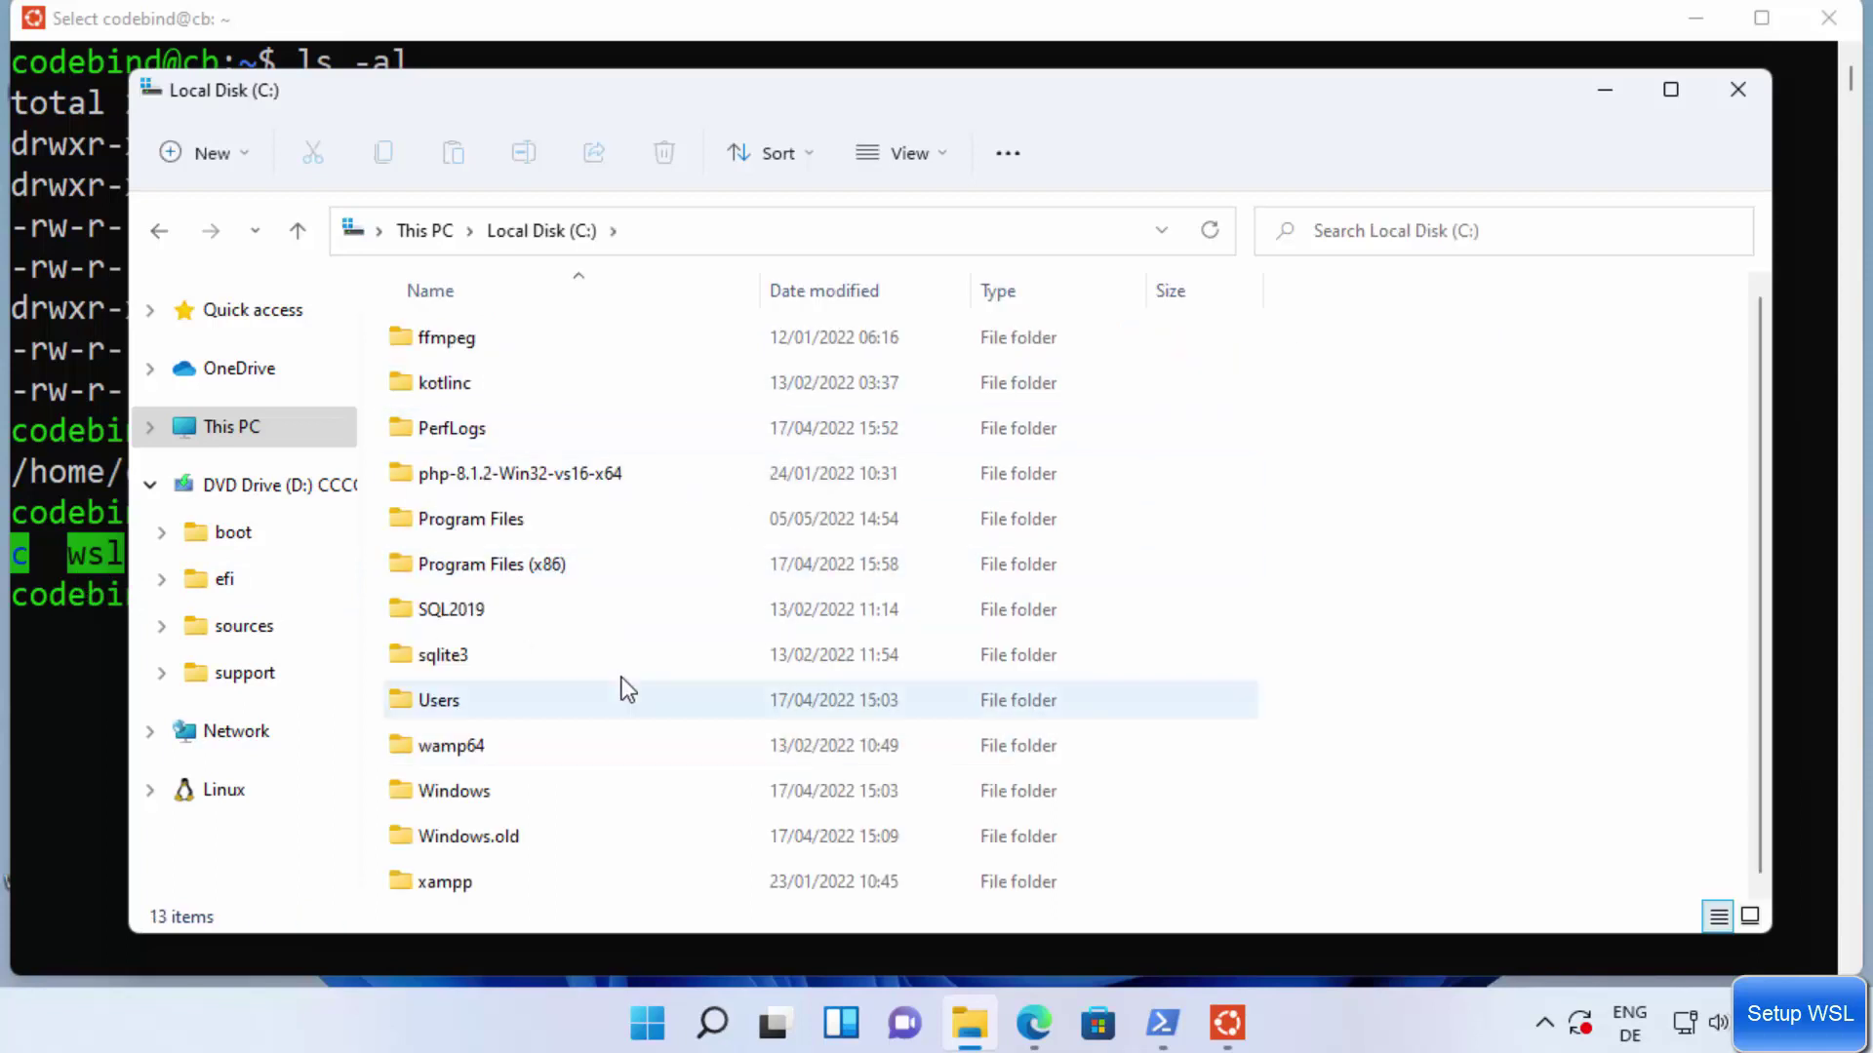
{"action": "left_click", "coordinate": [59, 690]}
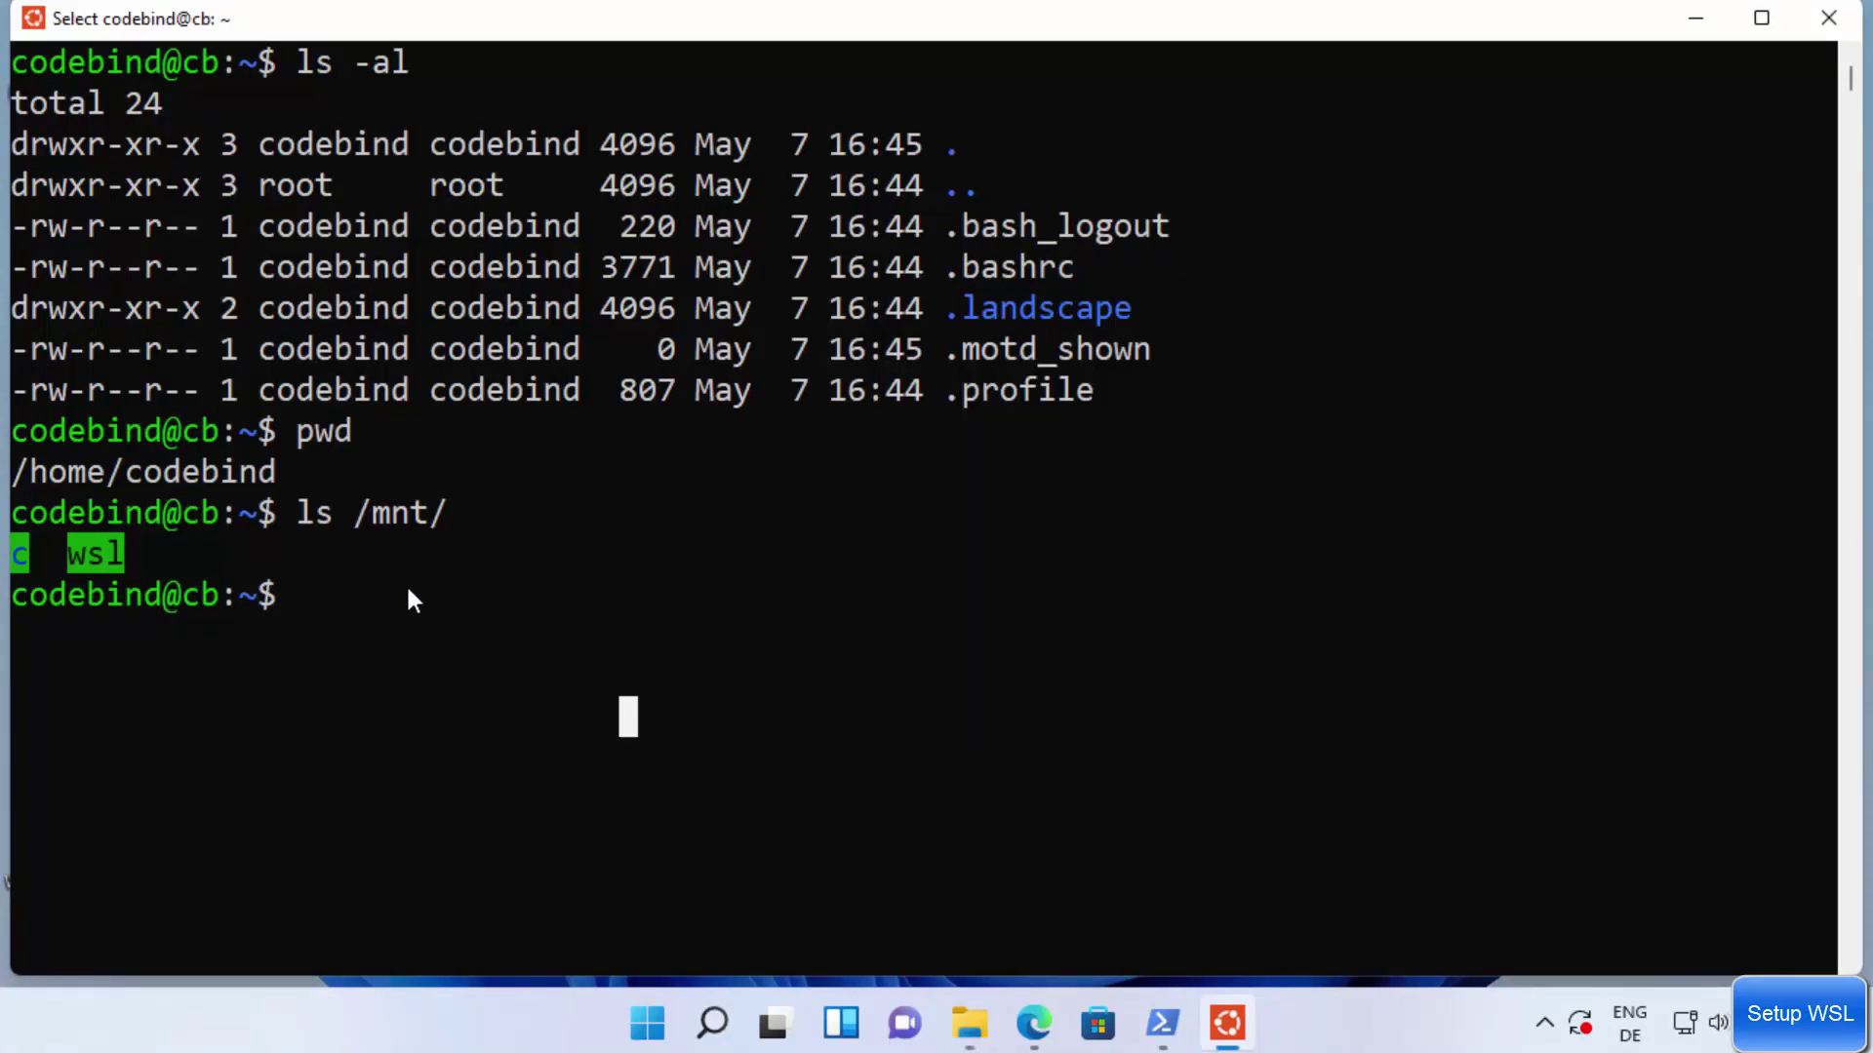
Change the directory to /mnt/c and list all its contents in long format with ls -al.
{"action": "type", "text": "cd /mnt/"}
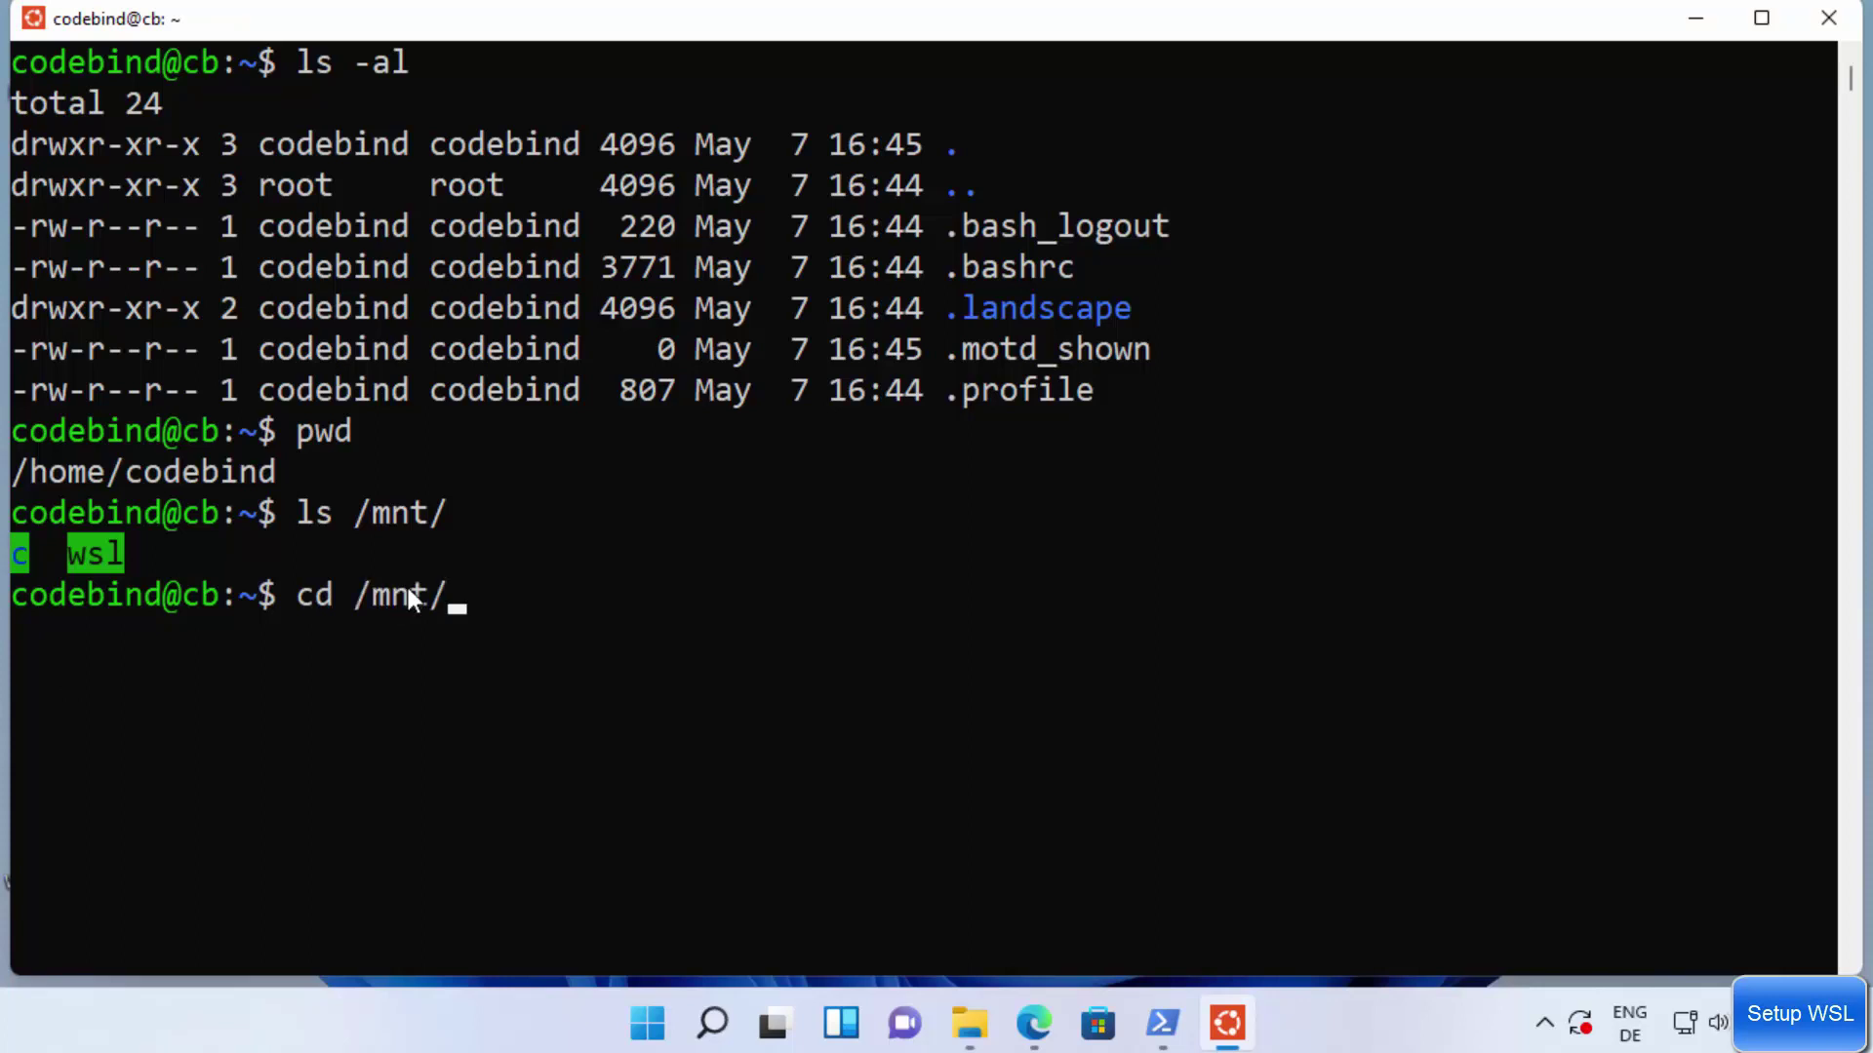
{"action": "type", "text": "c"}
{"action": "key", "text": "Return"}
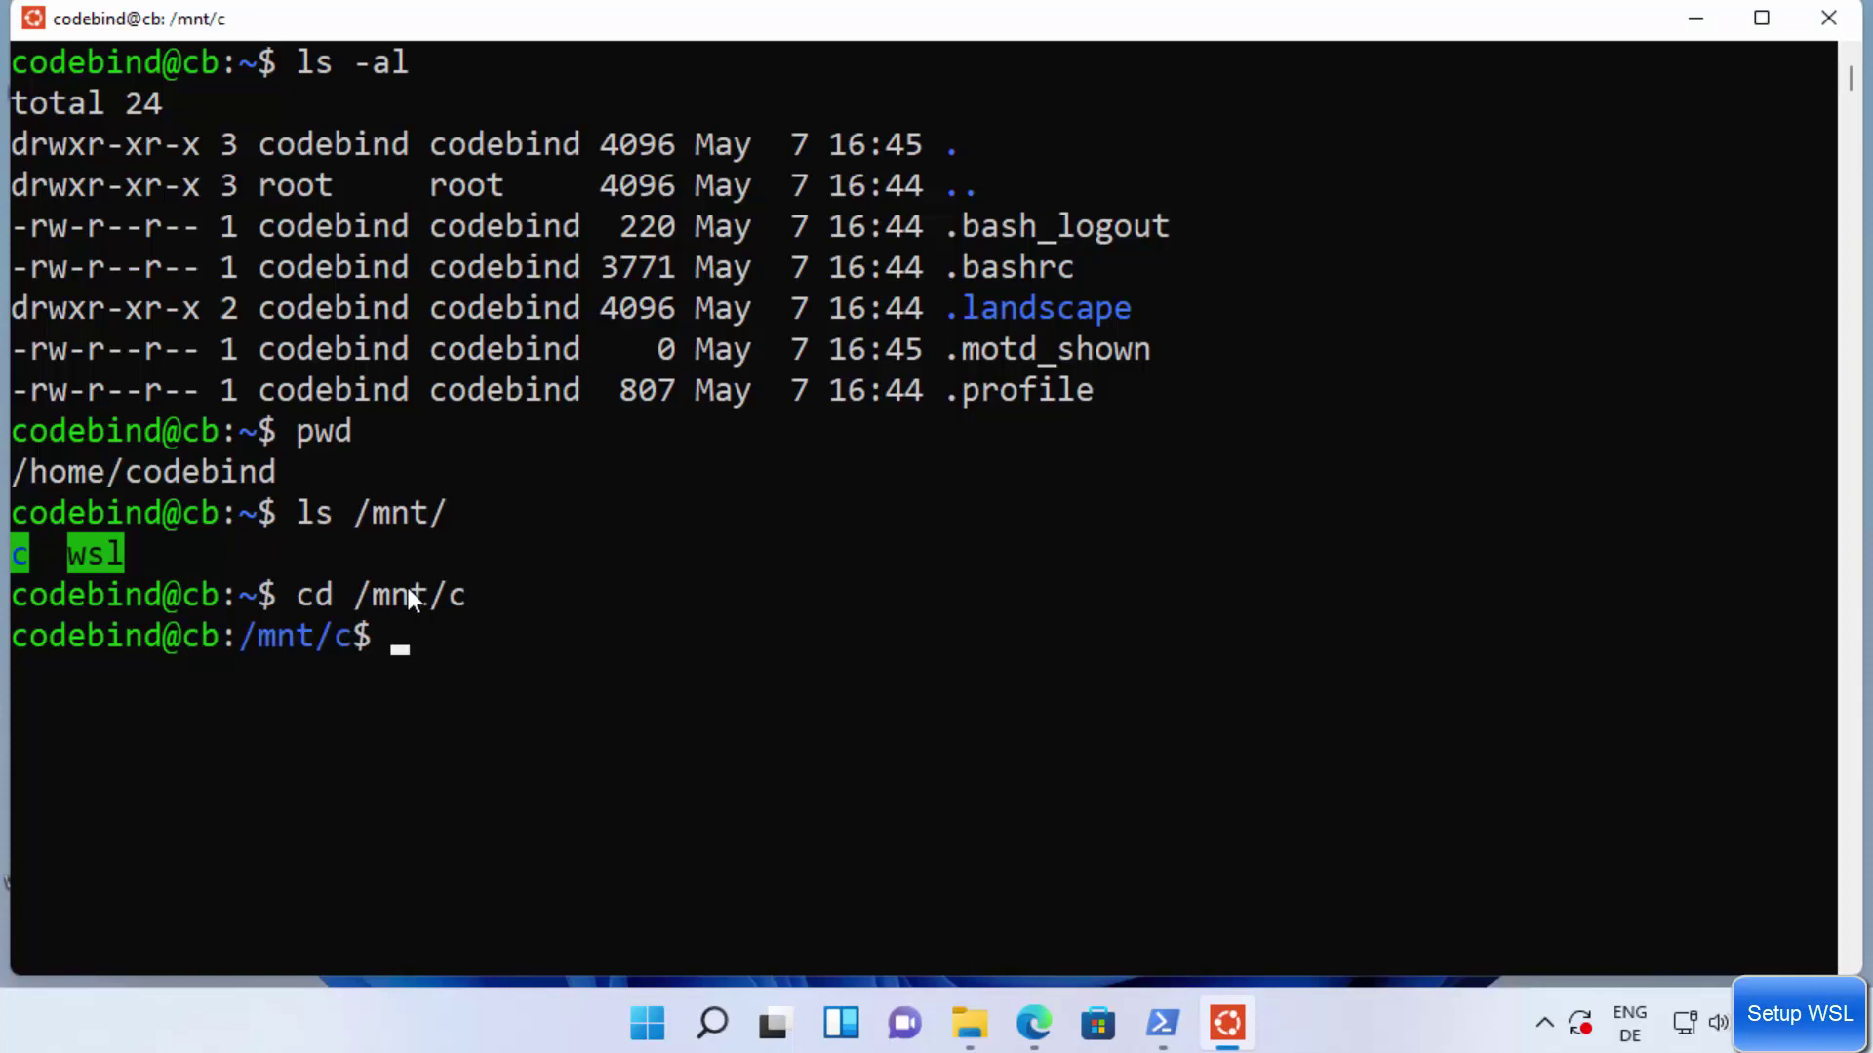
{"action": "type", "text": "ls -"}
{"action": "type", "text": "al"}
{"action": "key", "text": "Return"}
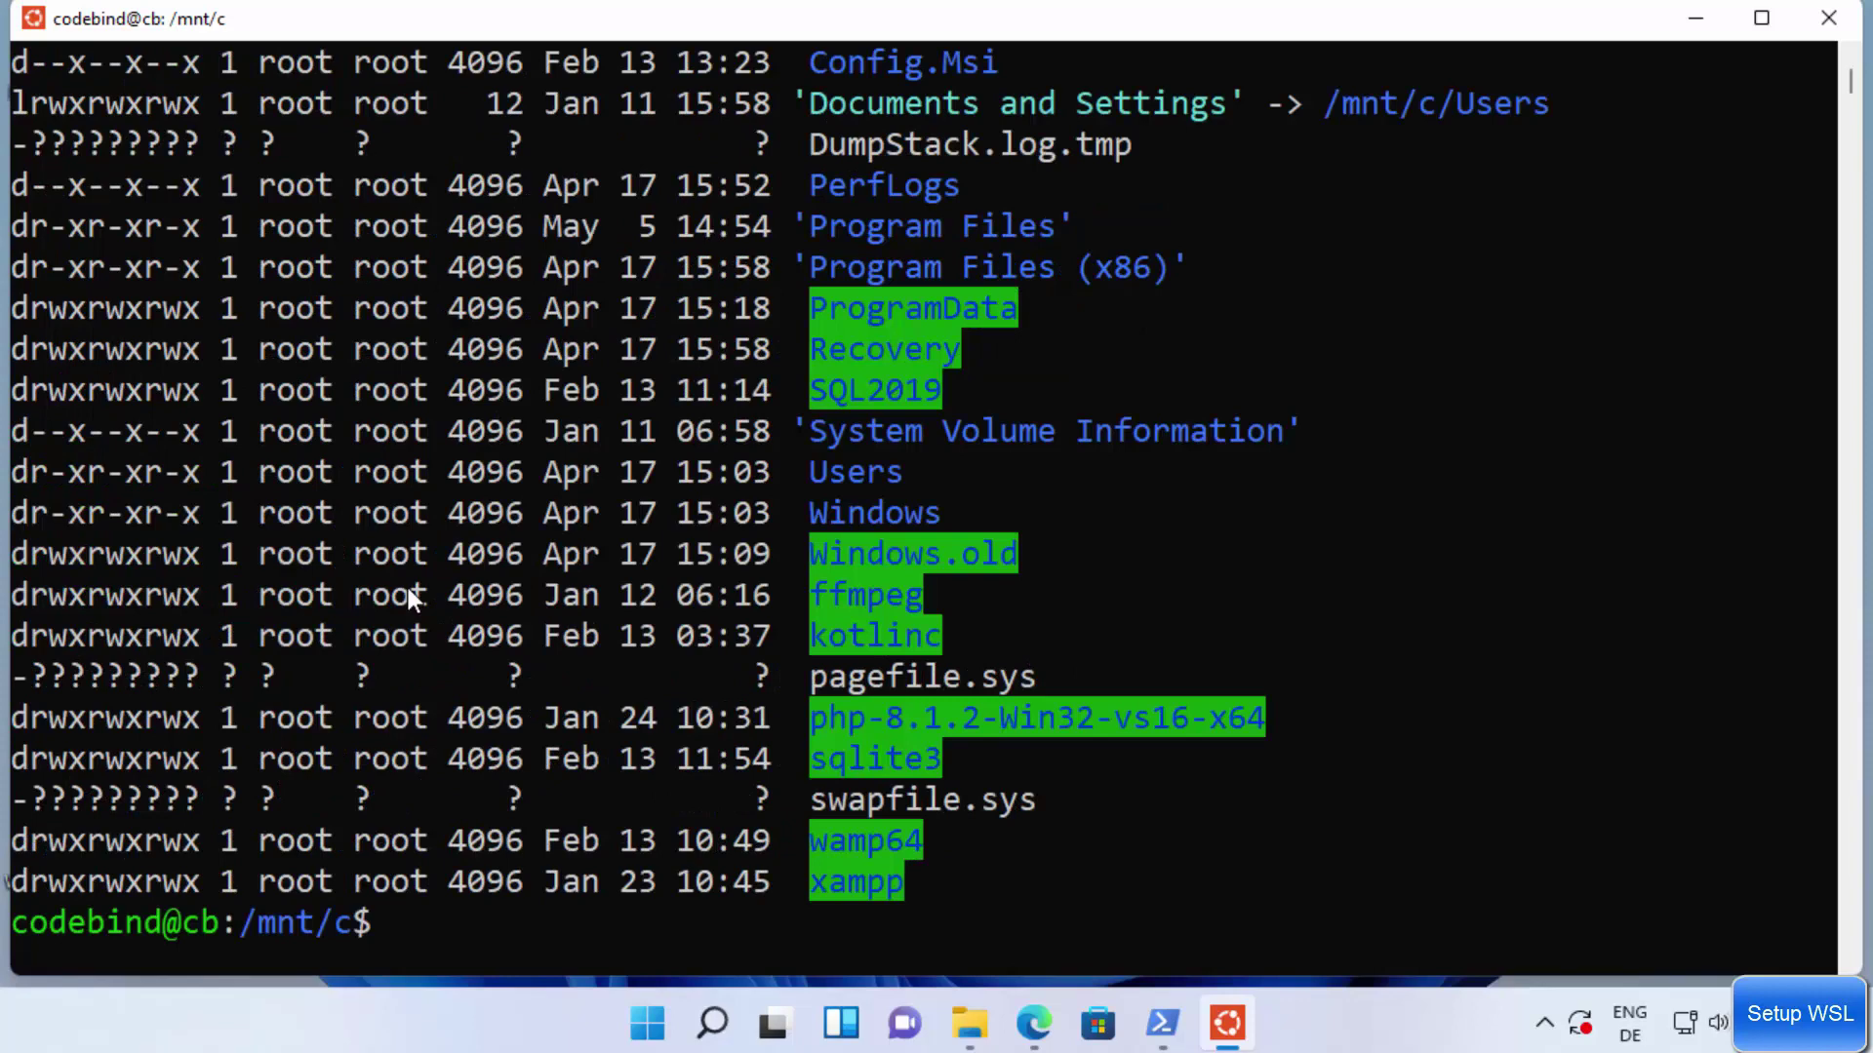
{"action": "scroll", "coordinate": [750, 599], "scroll_direction": "up", "scroll_amount": 3}
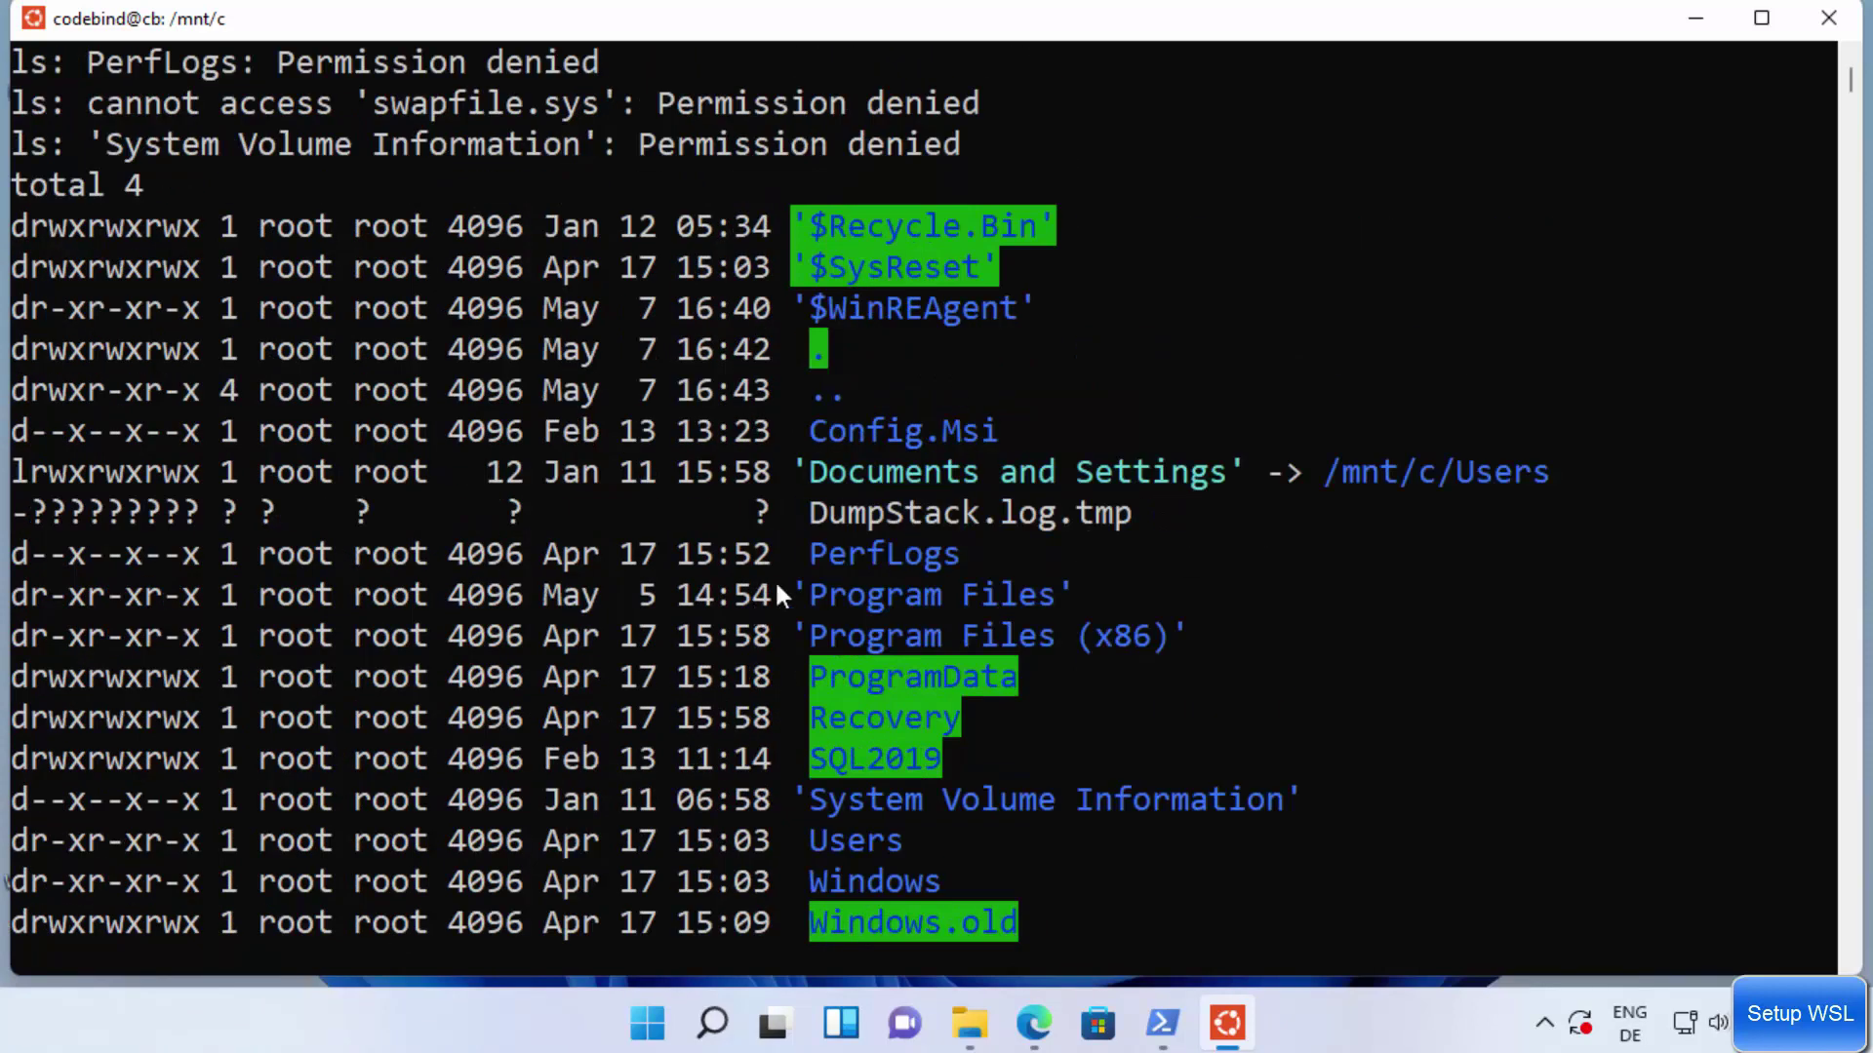
Place the File Explorer window of Local Disk (C:) beside the terminal and compare its folders with the /mnt/c listing.
{"action": "left_click", "coordinate": [968, 1022]}
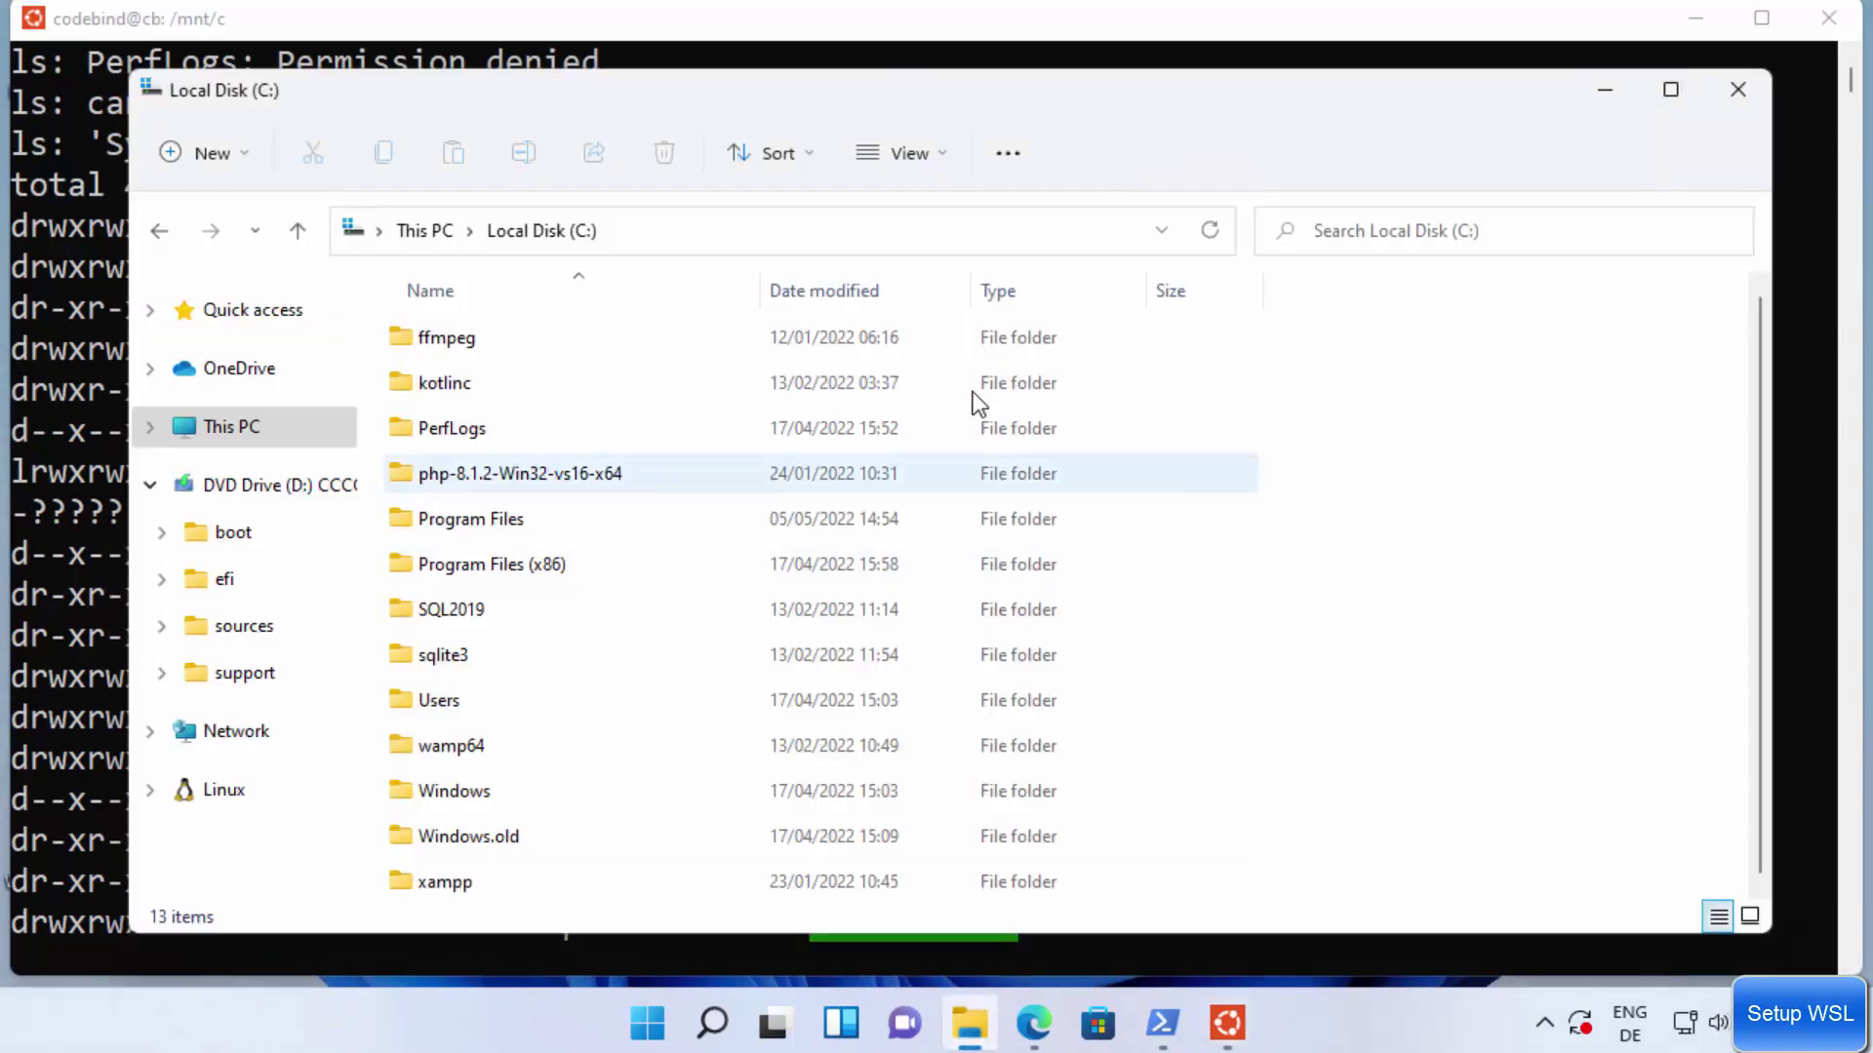
{"action": "left_click_drag", "start_coordinate": [857, 93], "coordinate": [1806, 142]}
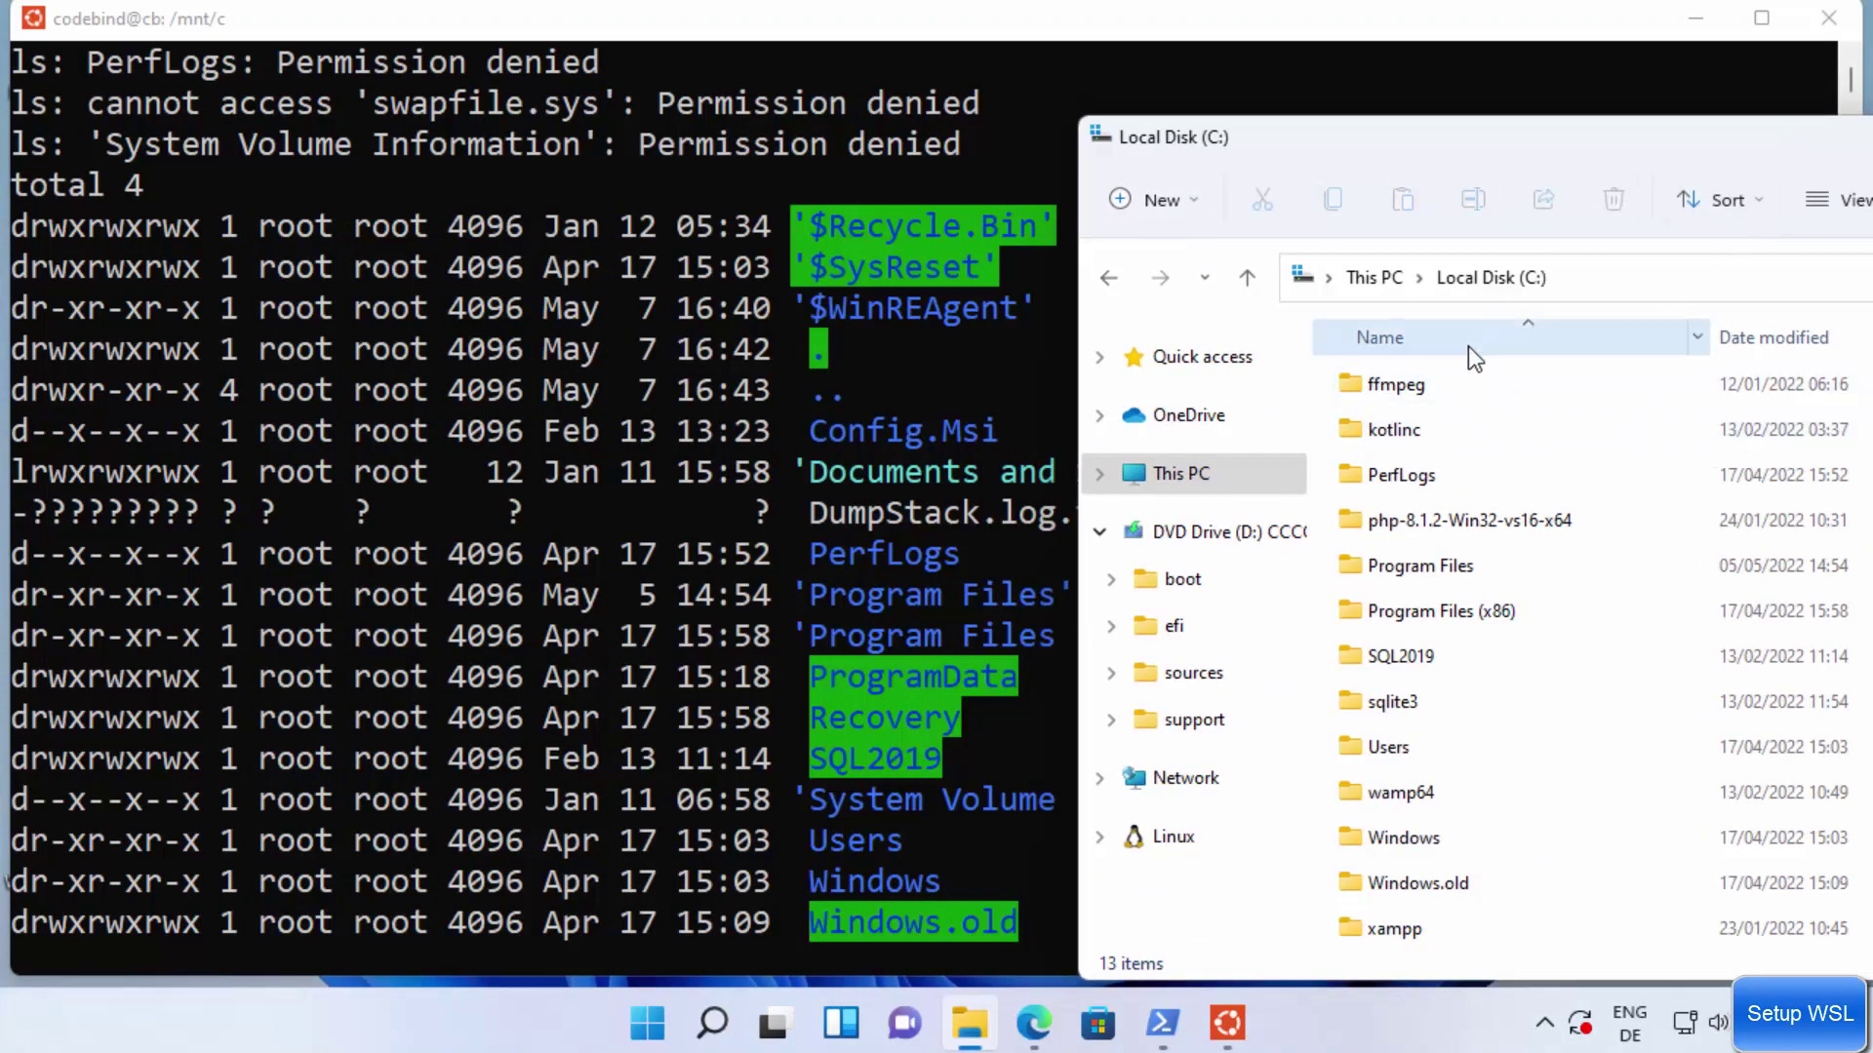
{"action": "scroll", "coordinate": [887, 689], "scroll_direction": "down", "scroll_amount": 1}
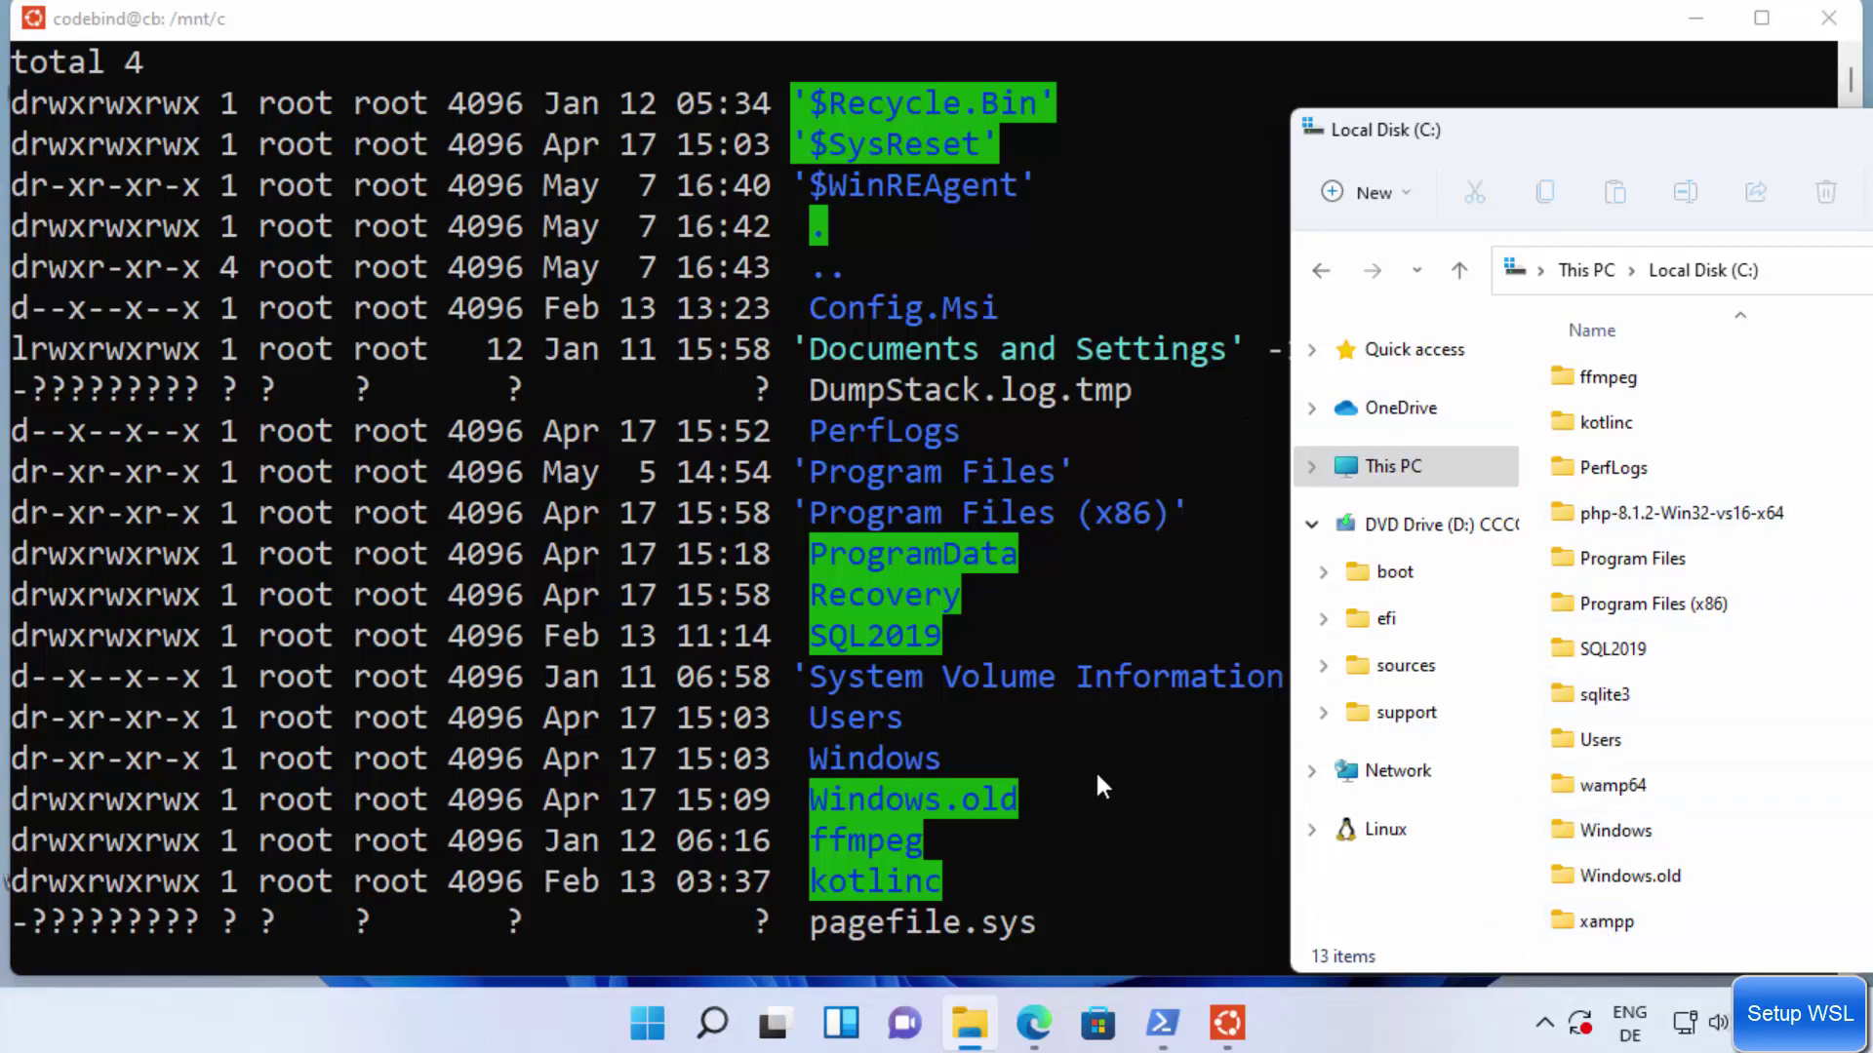
{"action": "scroll", "coordinate": [1094, 769], "scroll_direction": "down", "scroll_amount": 2}
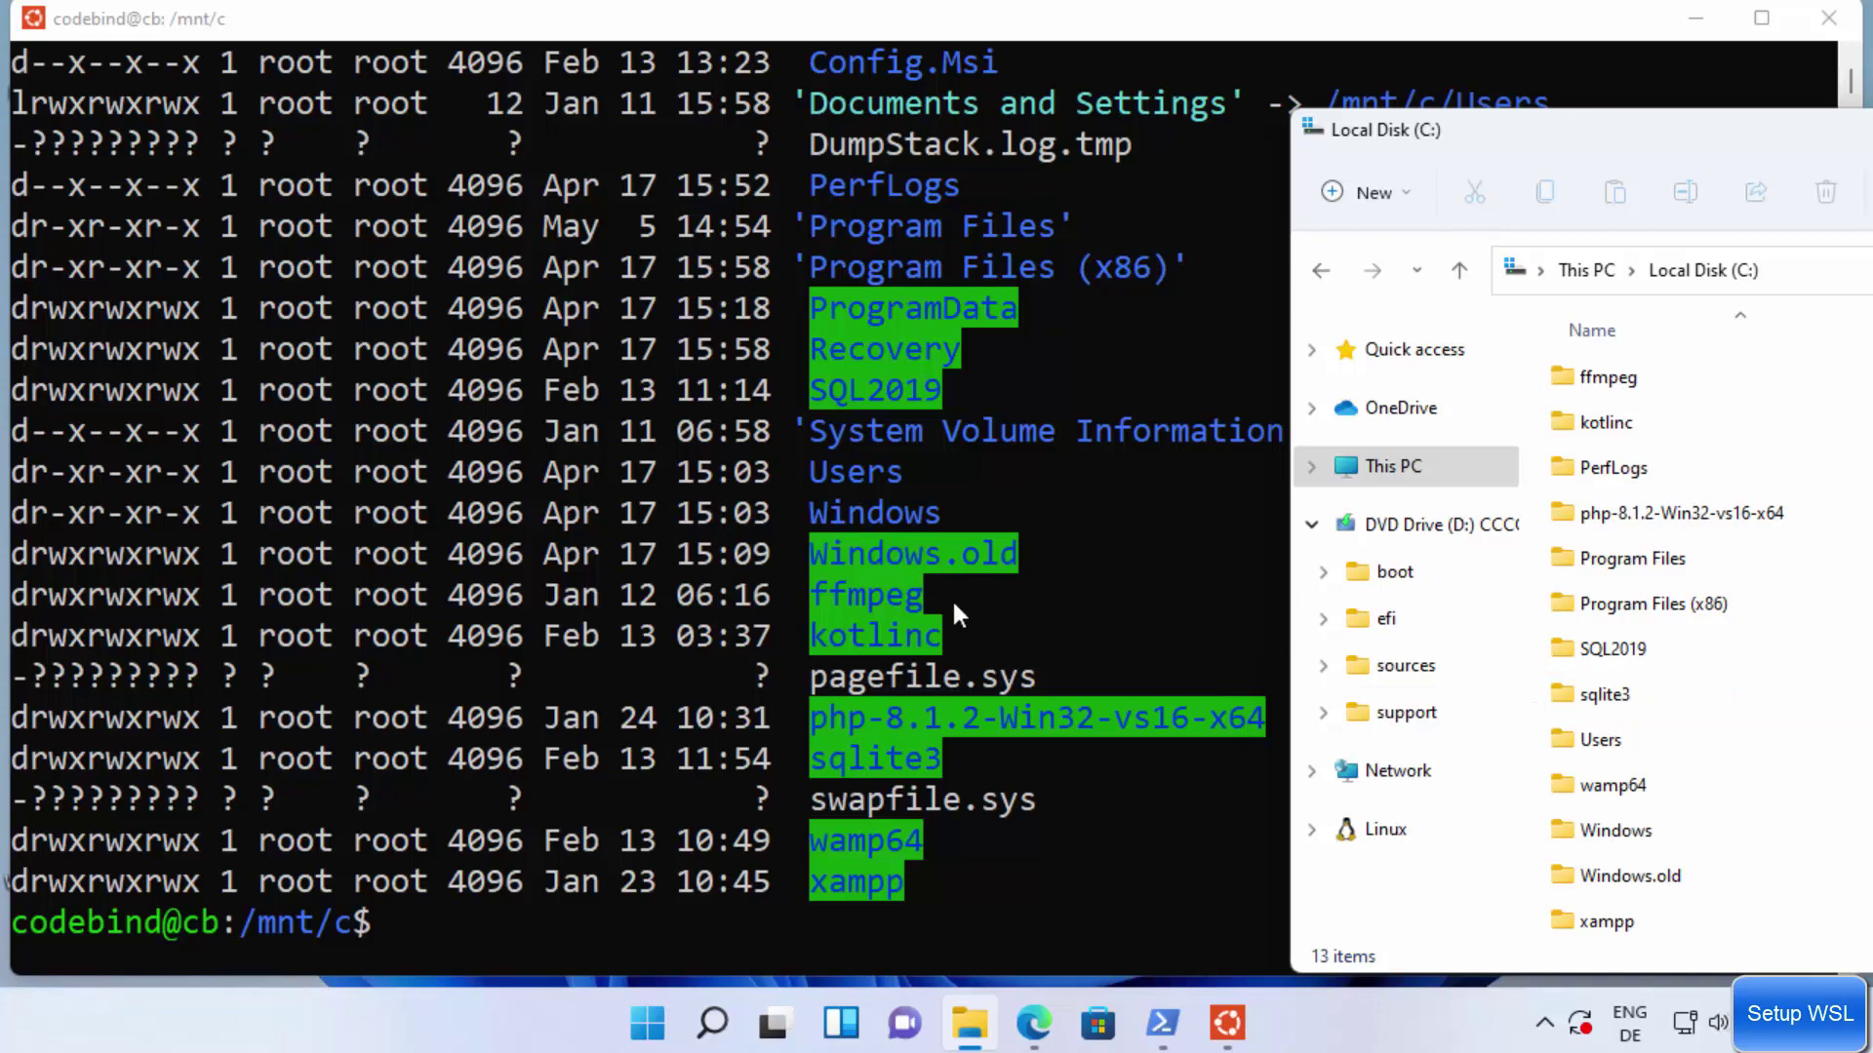
{"action": "scroll", "coordinate": [956, 613], "scroll_direction": "up", "scroll_amount": 2}
{"action": "scroll", "coordinate": [1015, 476], "scroll_direction": "down", "scroll_amount": 2}
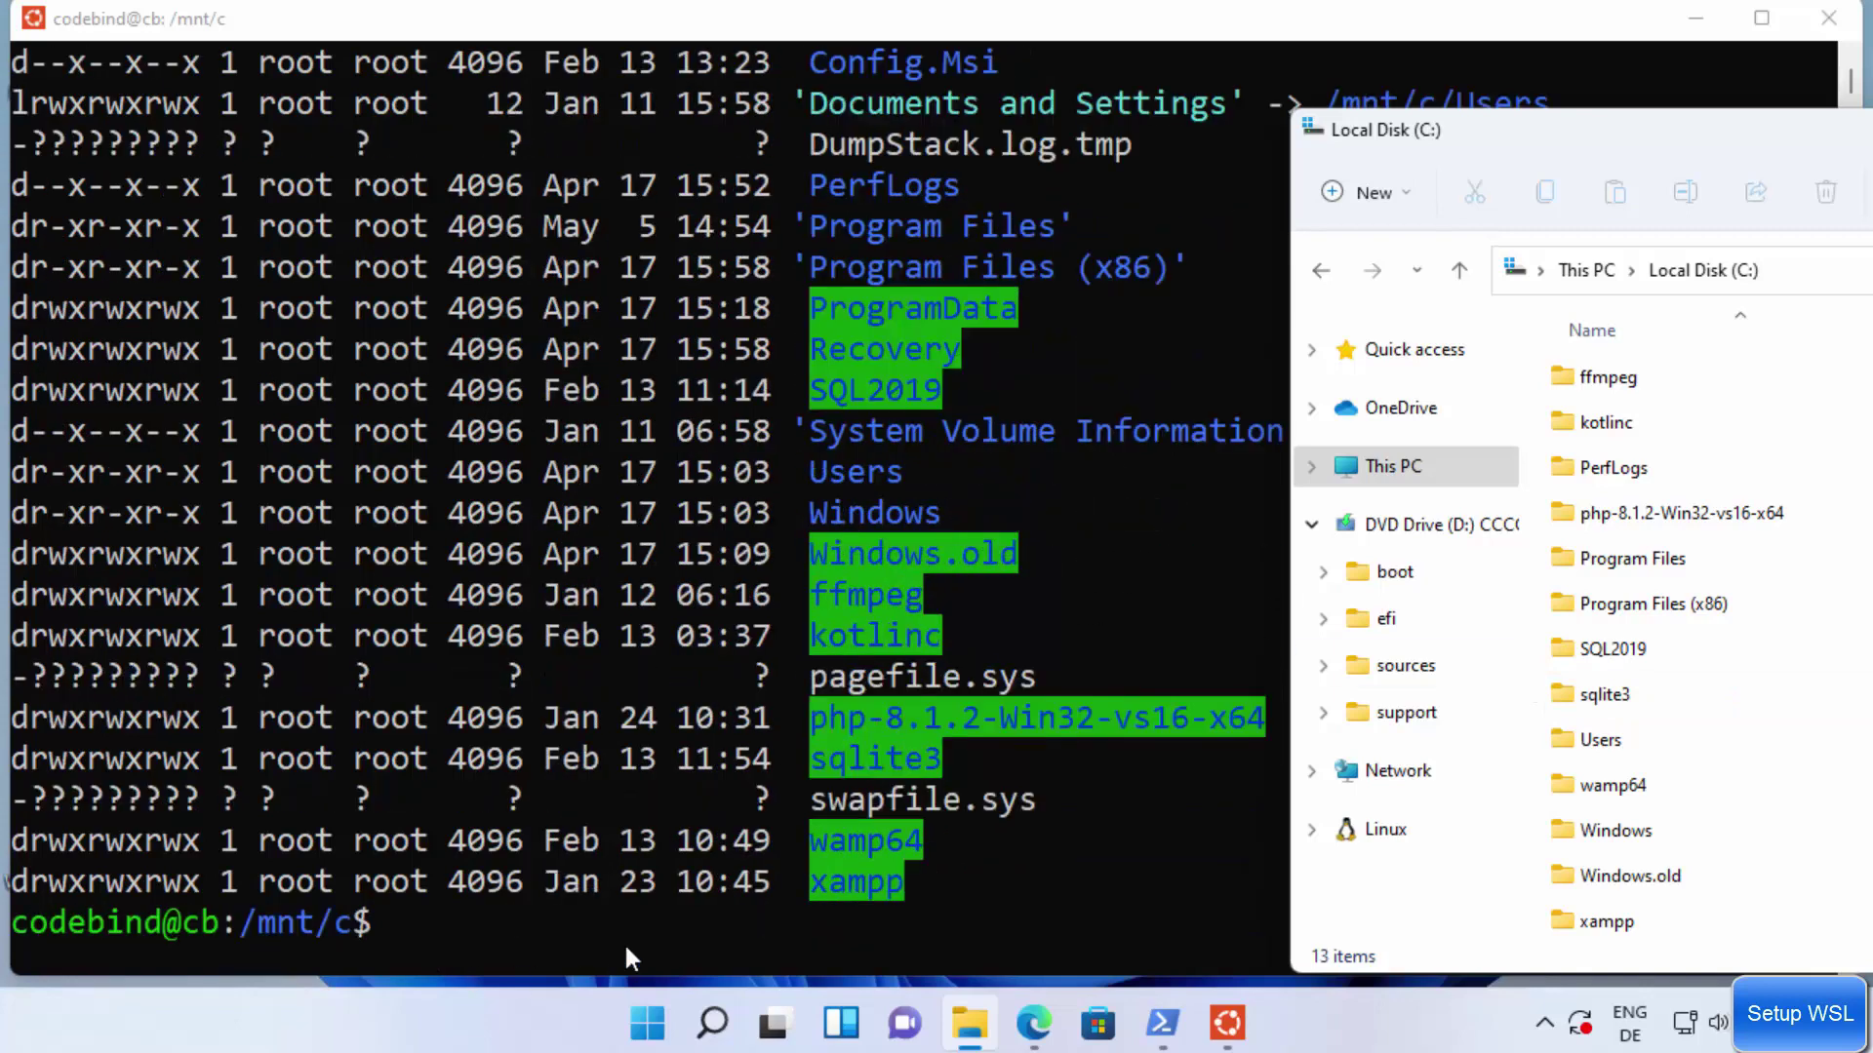
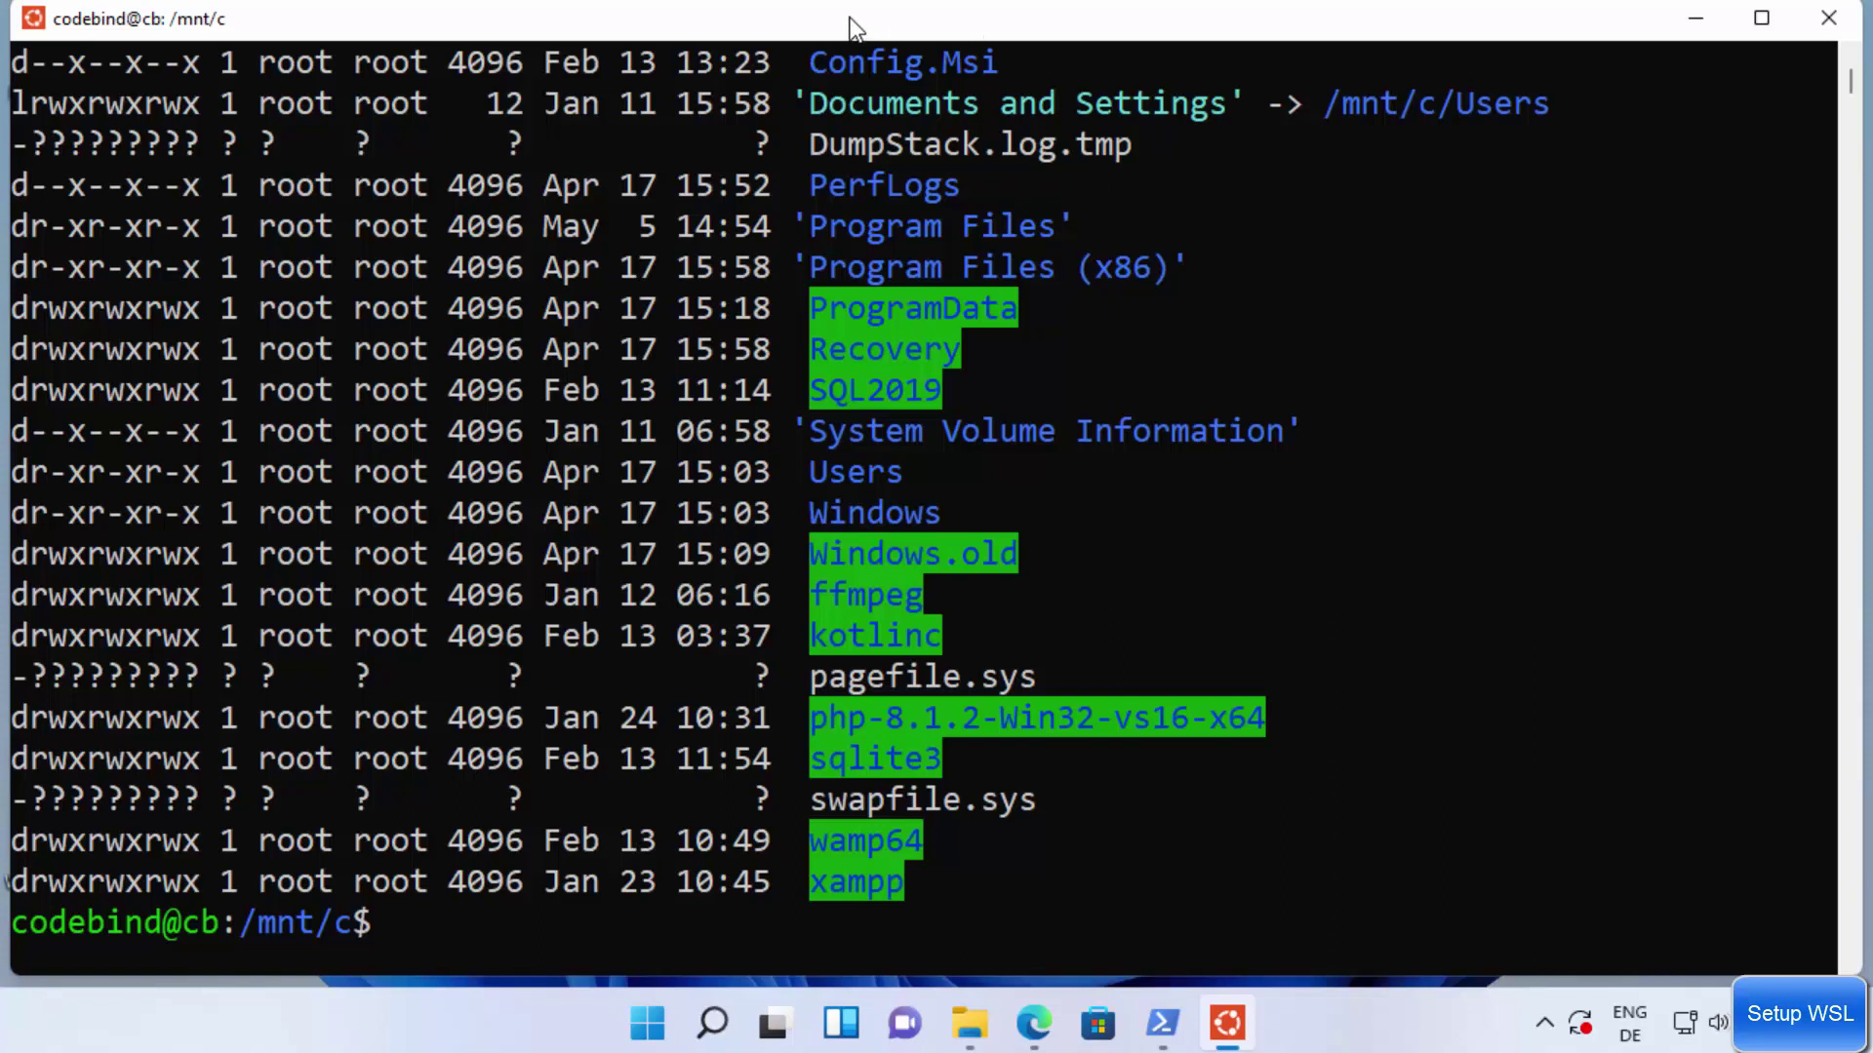
Move the Ubuntu window off the desktop icons and view the C:\Users\codebind\Desktop folder in File Explorer, minimizing it when done.
{"action": "left_click_drag", "start_coordinate": [1034, 17], "coordinate": [1153, 27]}
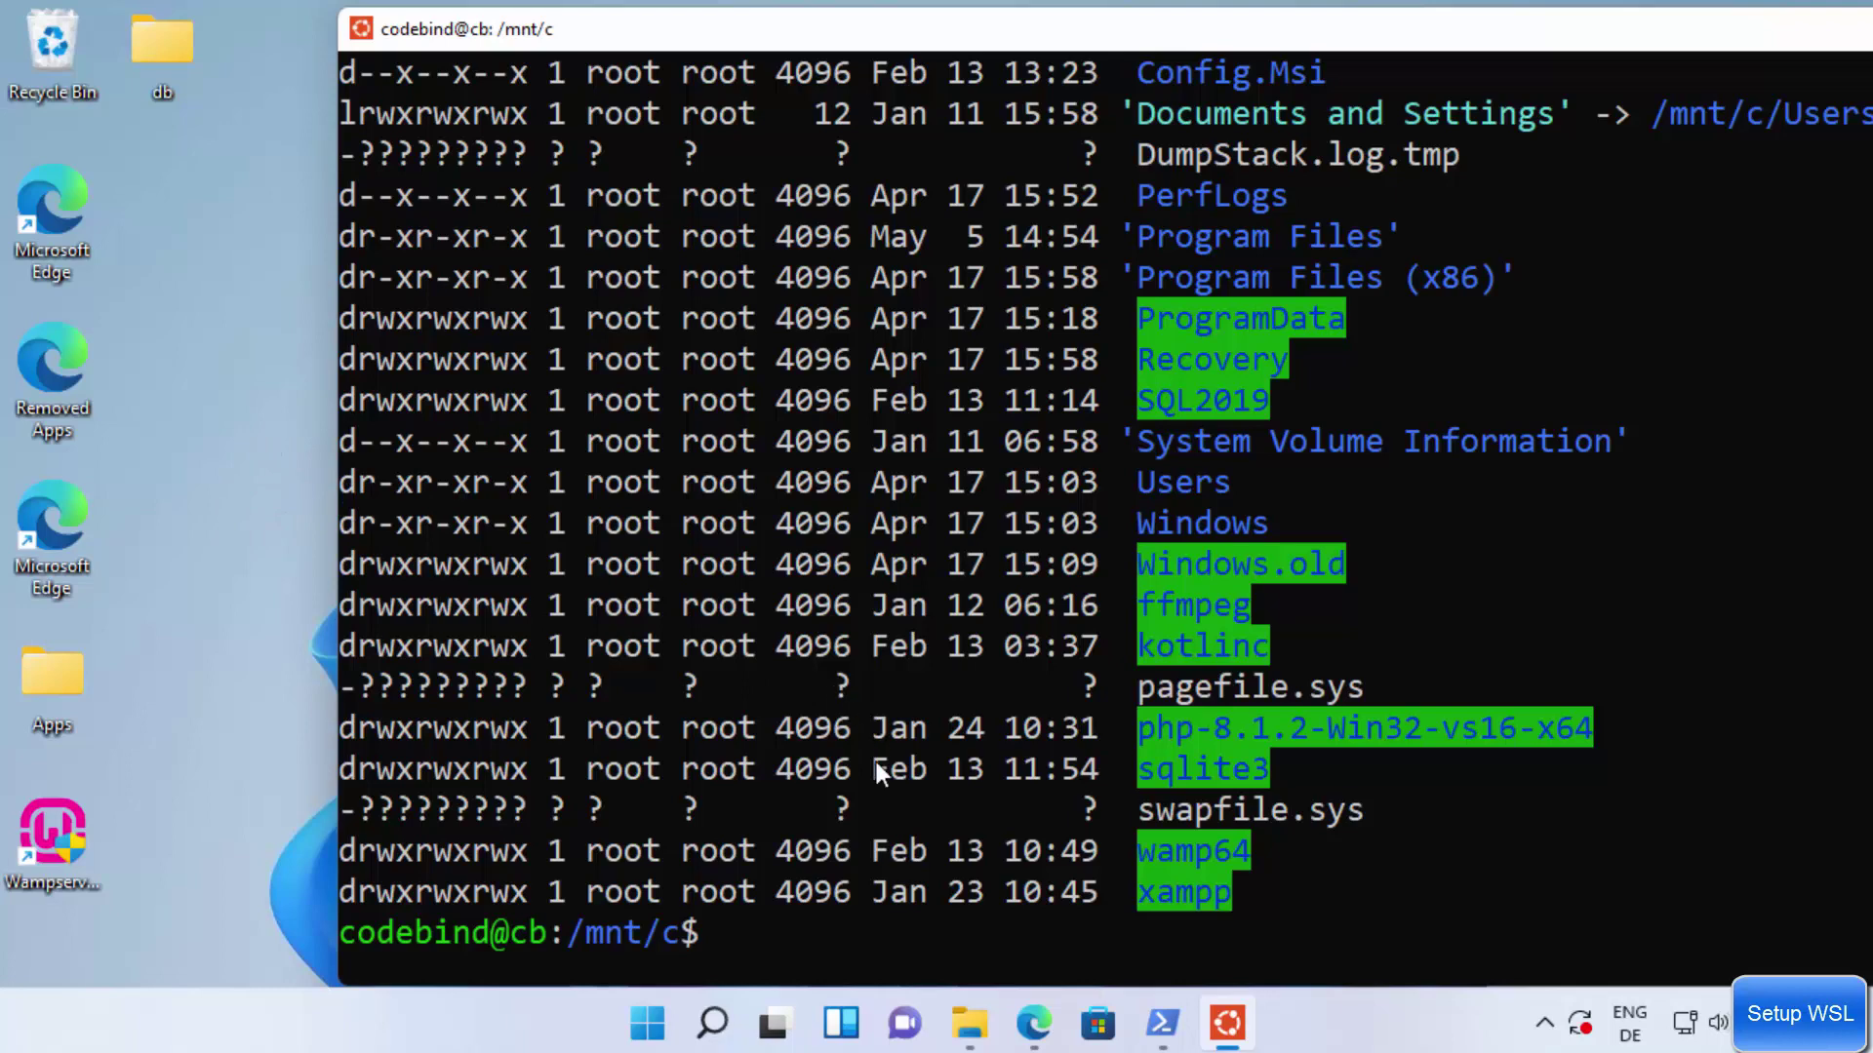
{"action": "left_click", "coordinate": [964, 1036]}
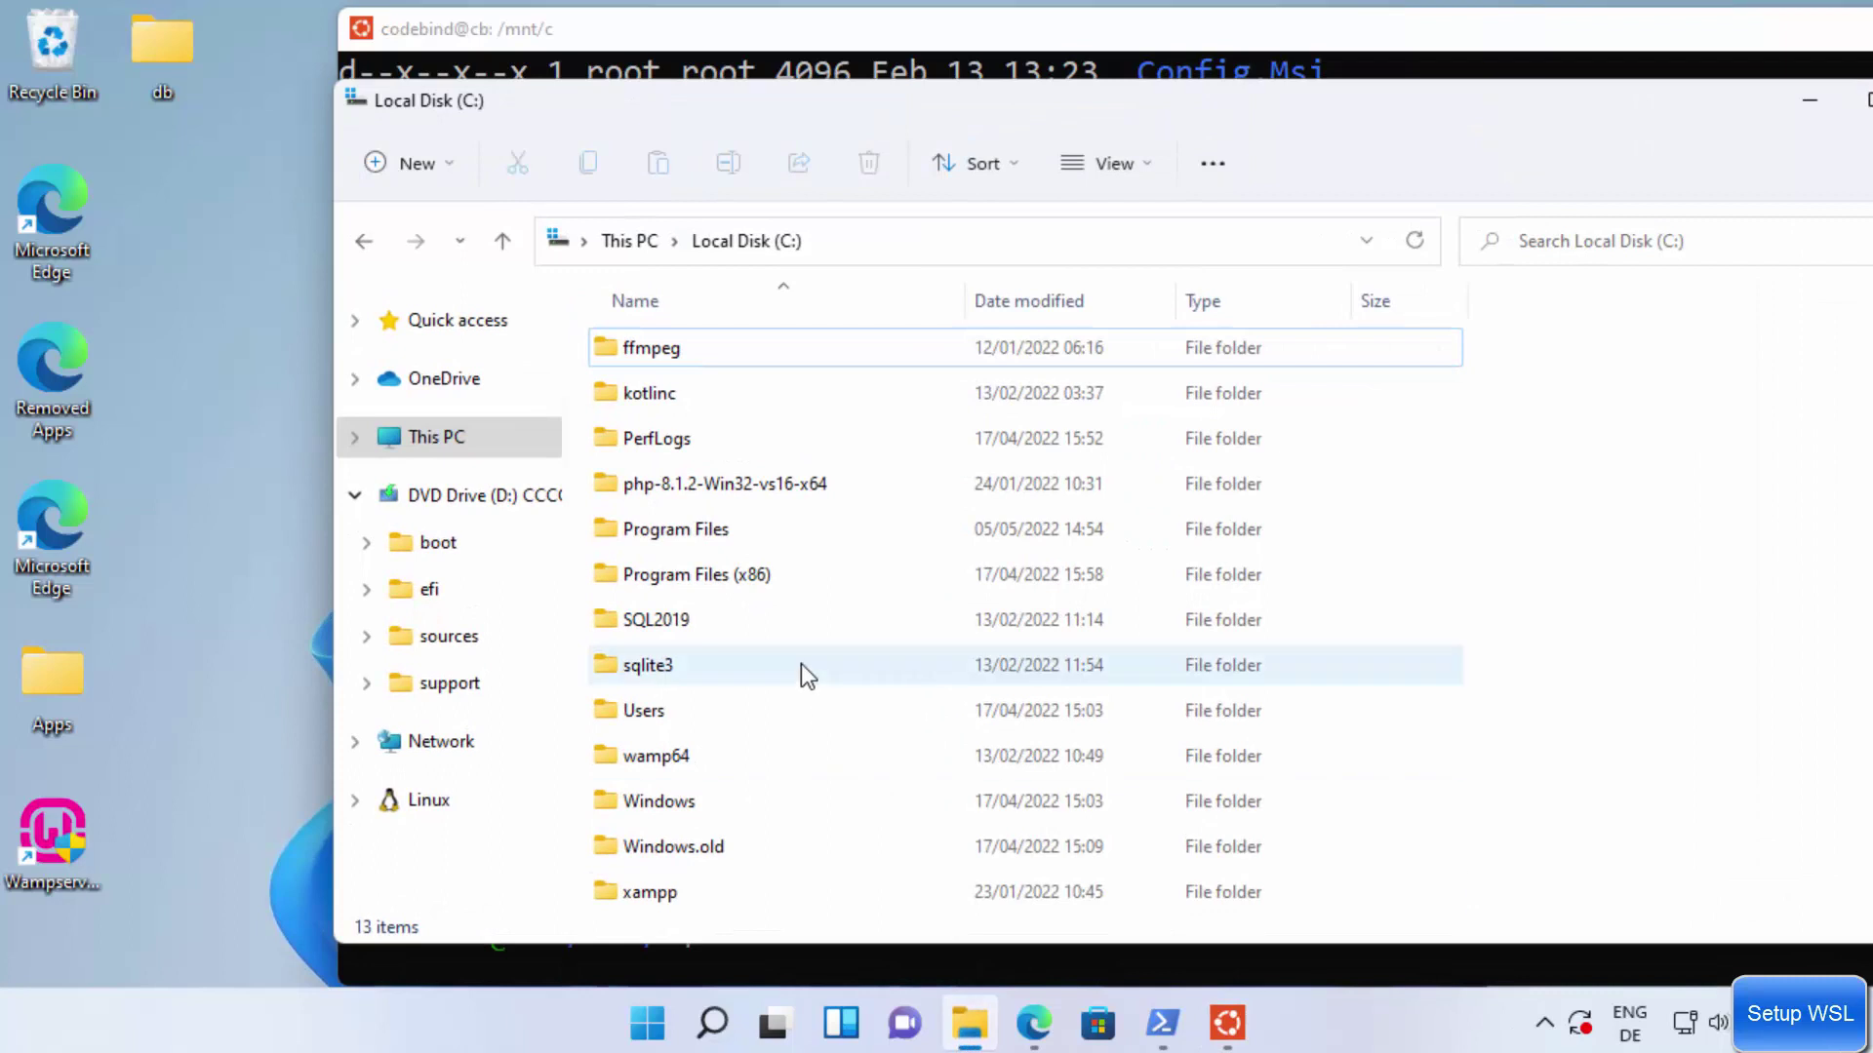
{"action": "double_click", "coordinate": [653, 717]}
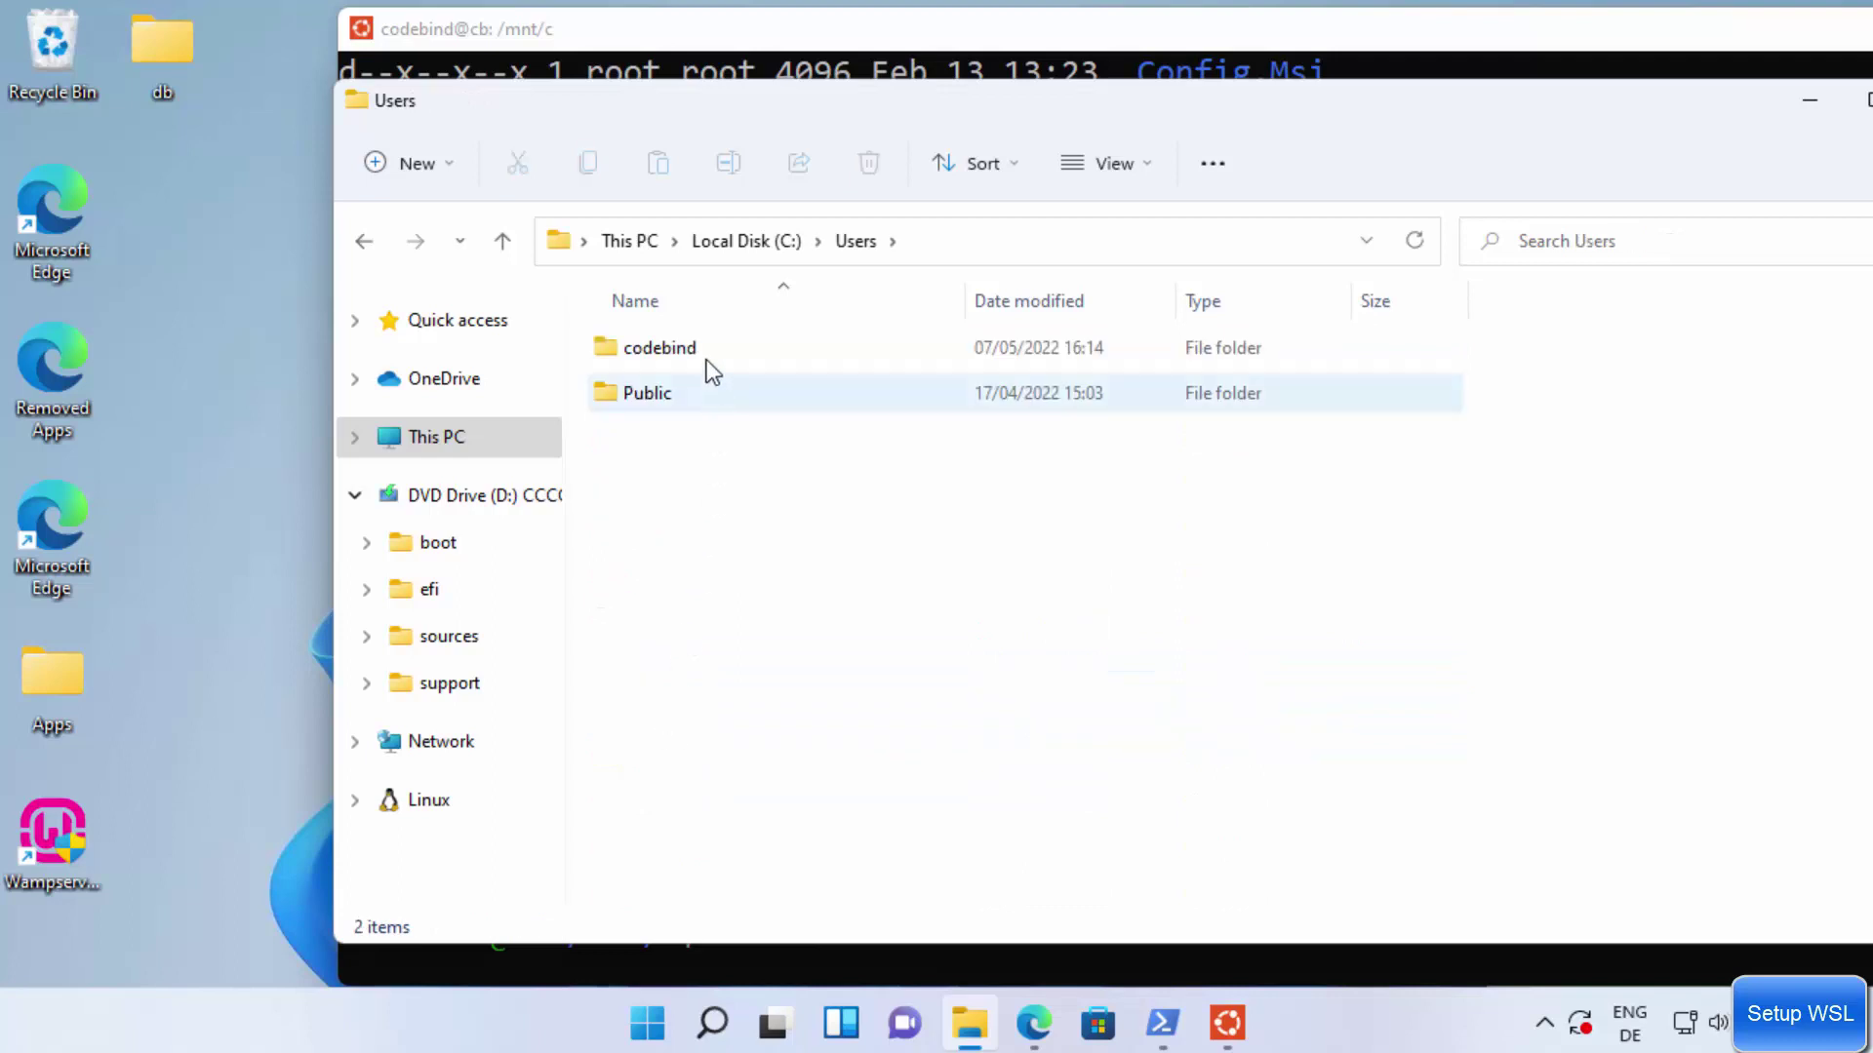
{"action": "double_click", "coordinate": [700, 351]}
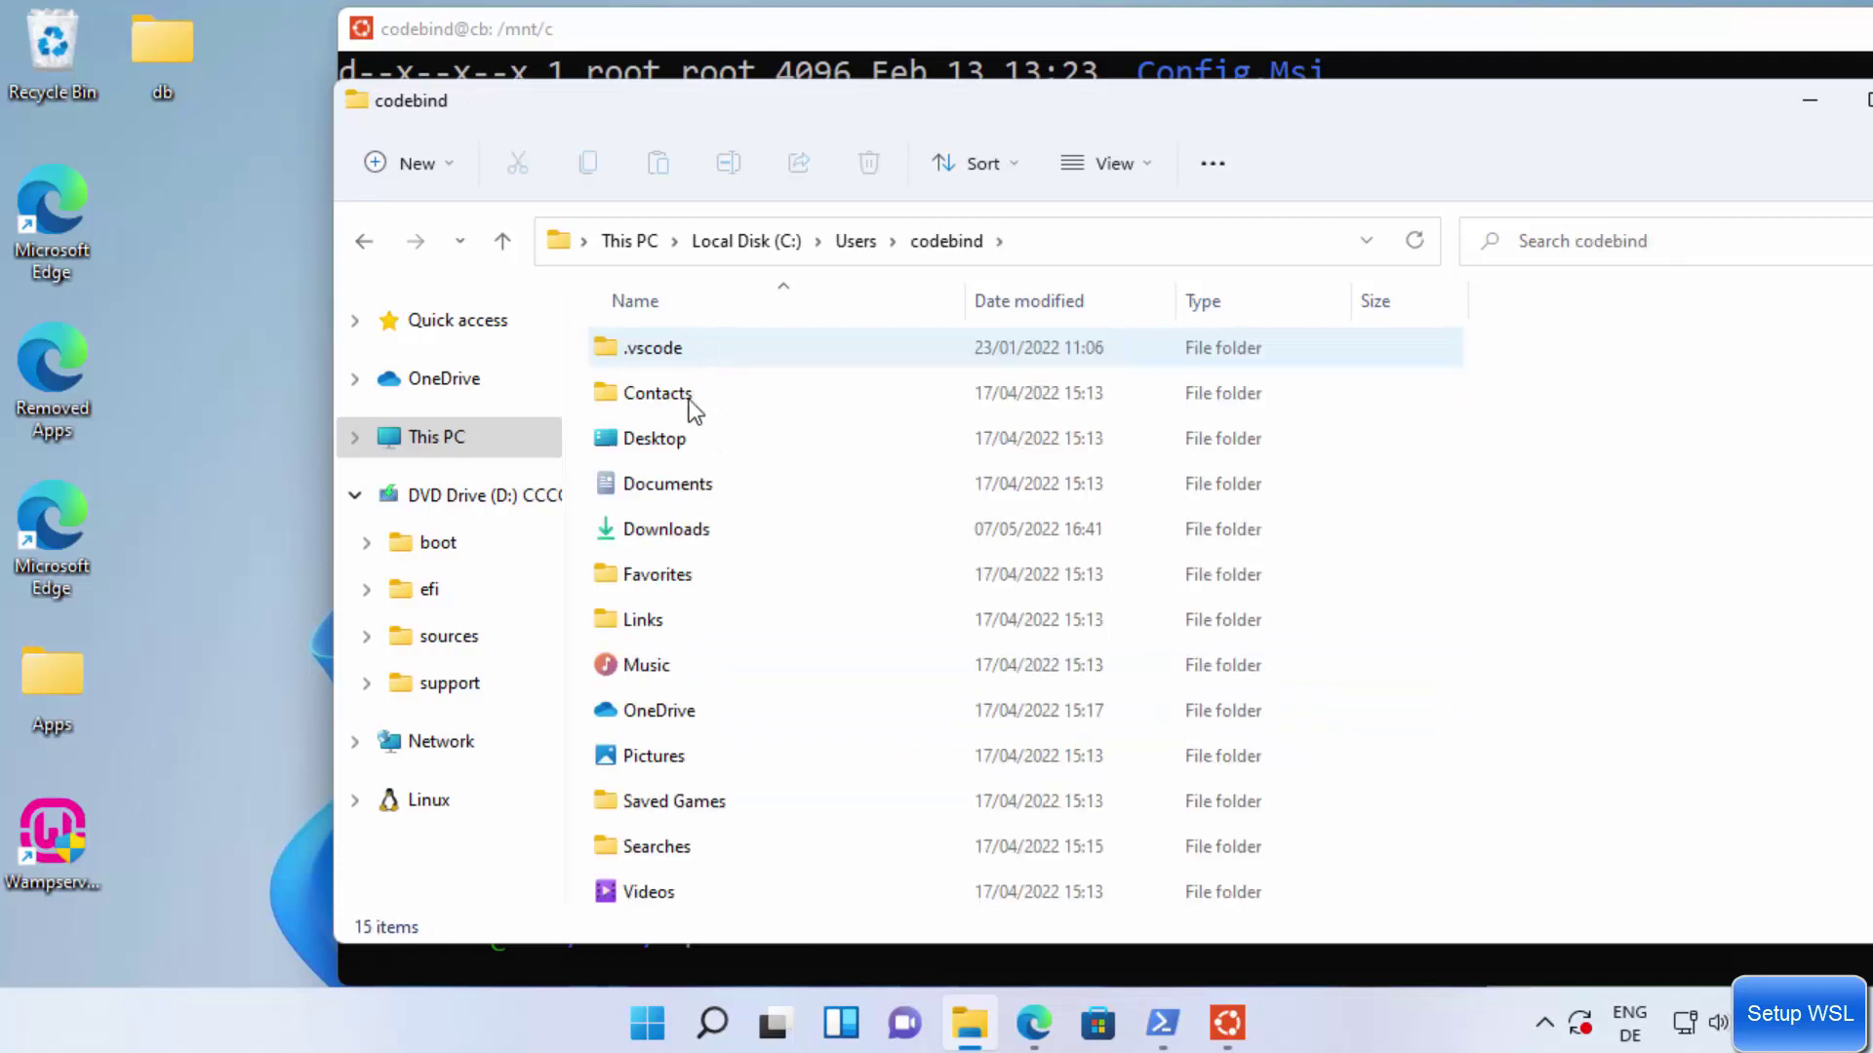
{"action": "double_click", "coordinate": [687, 449]}
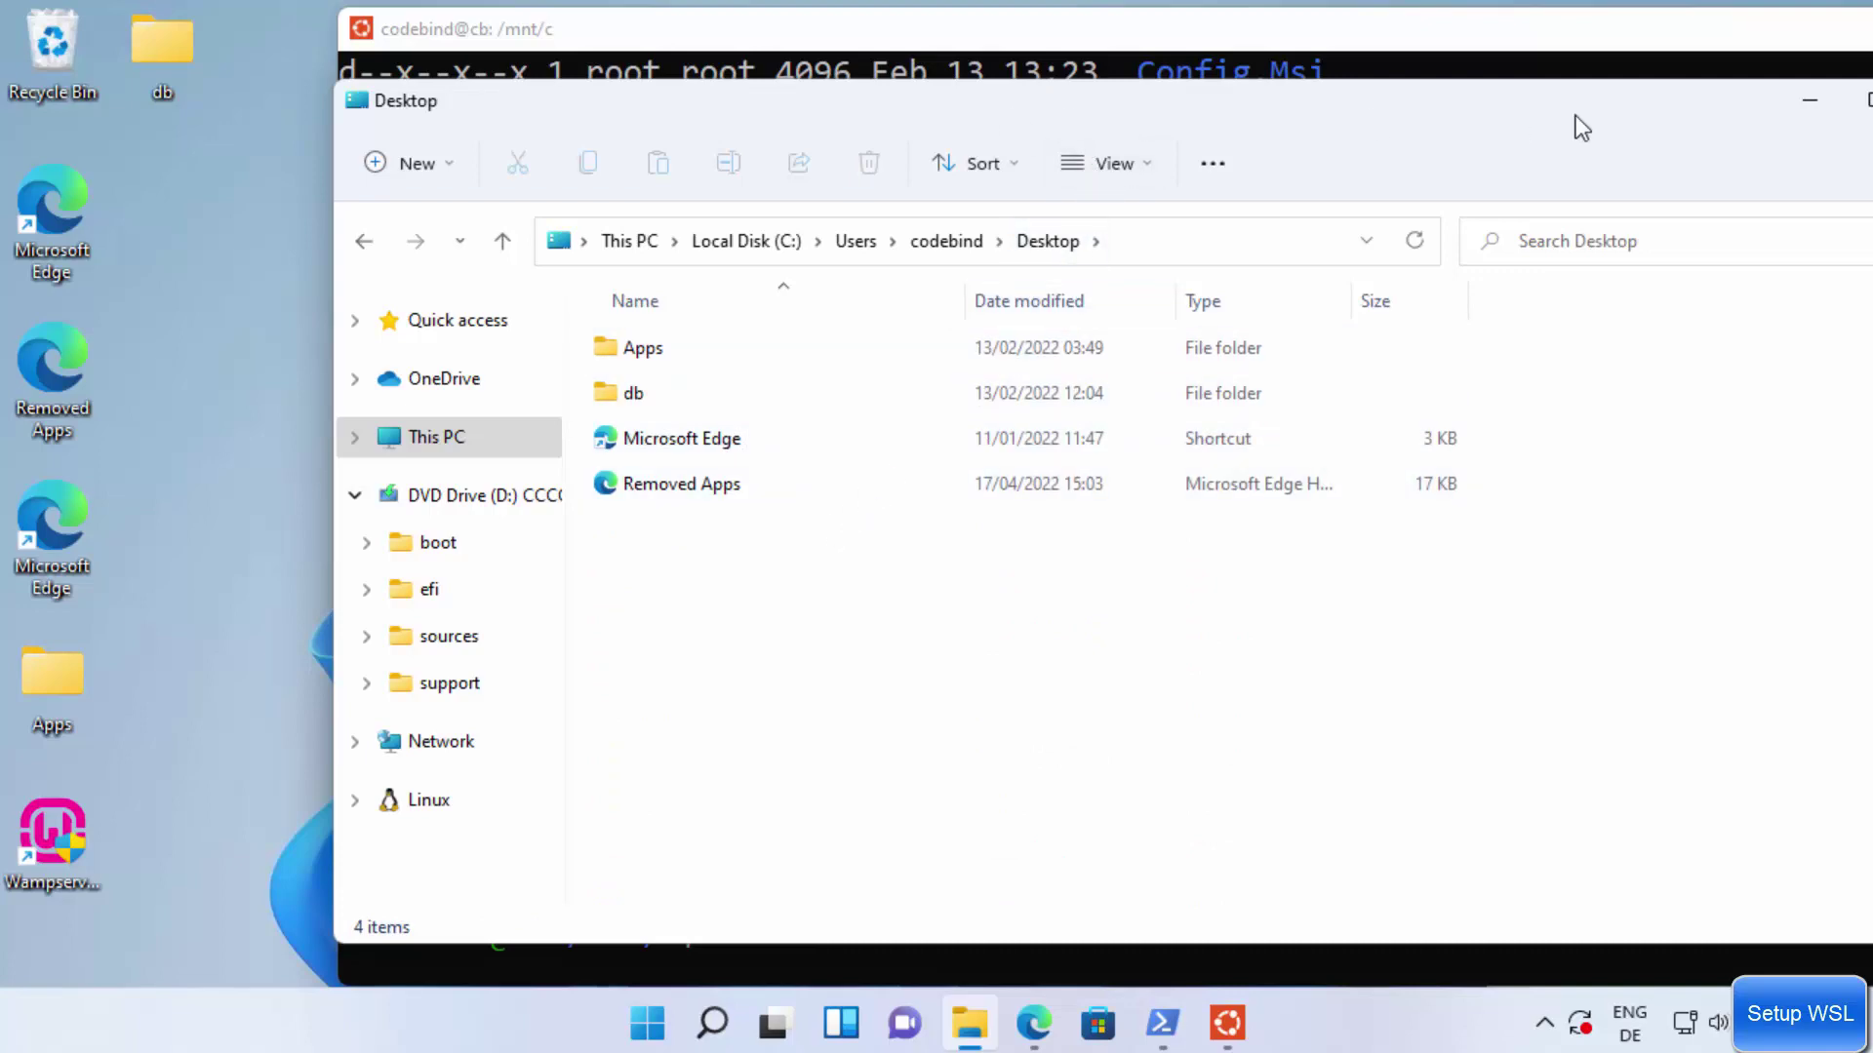
{"action": "left_click", "coordinate": [1814, 106]}
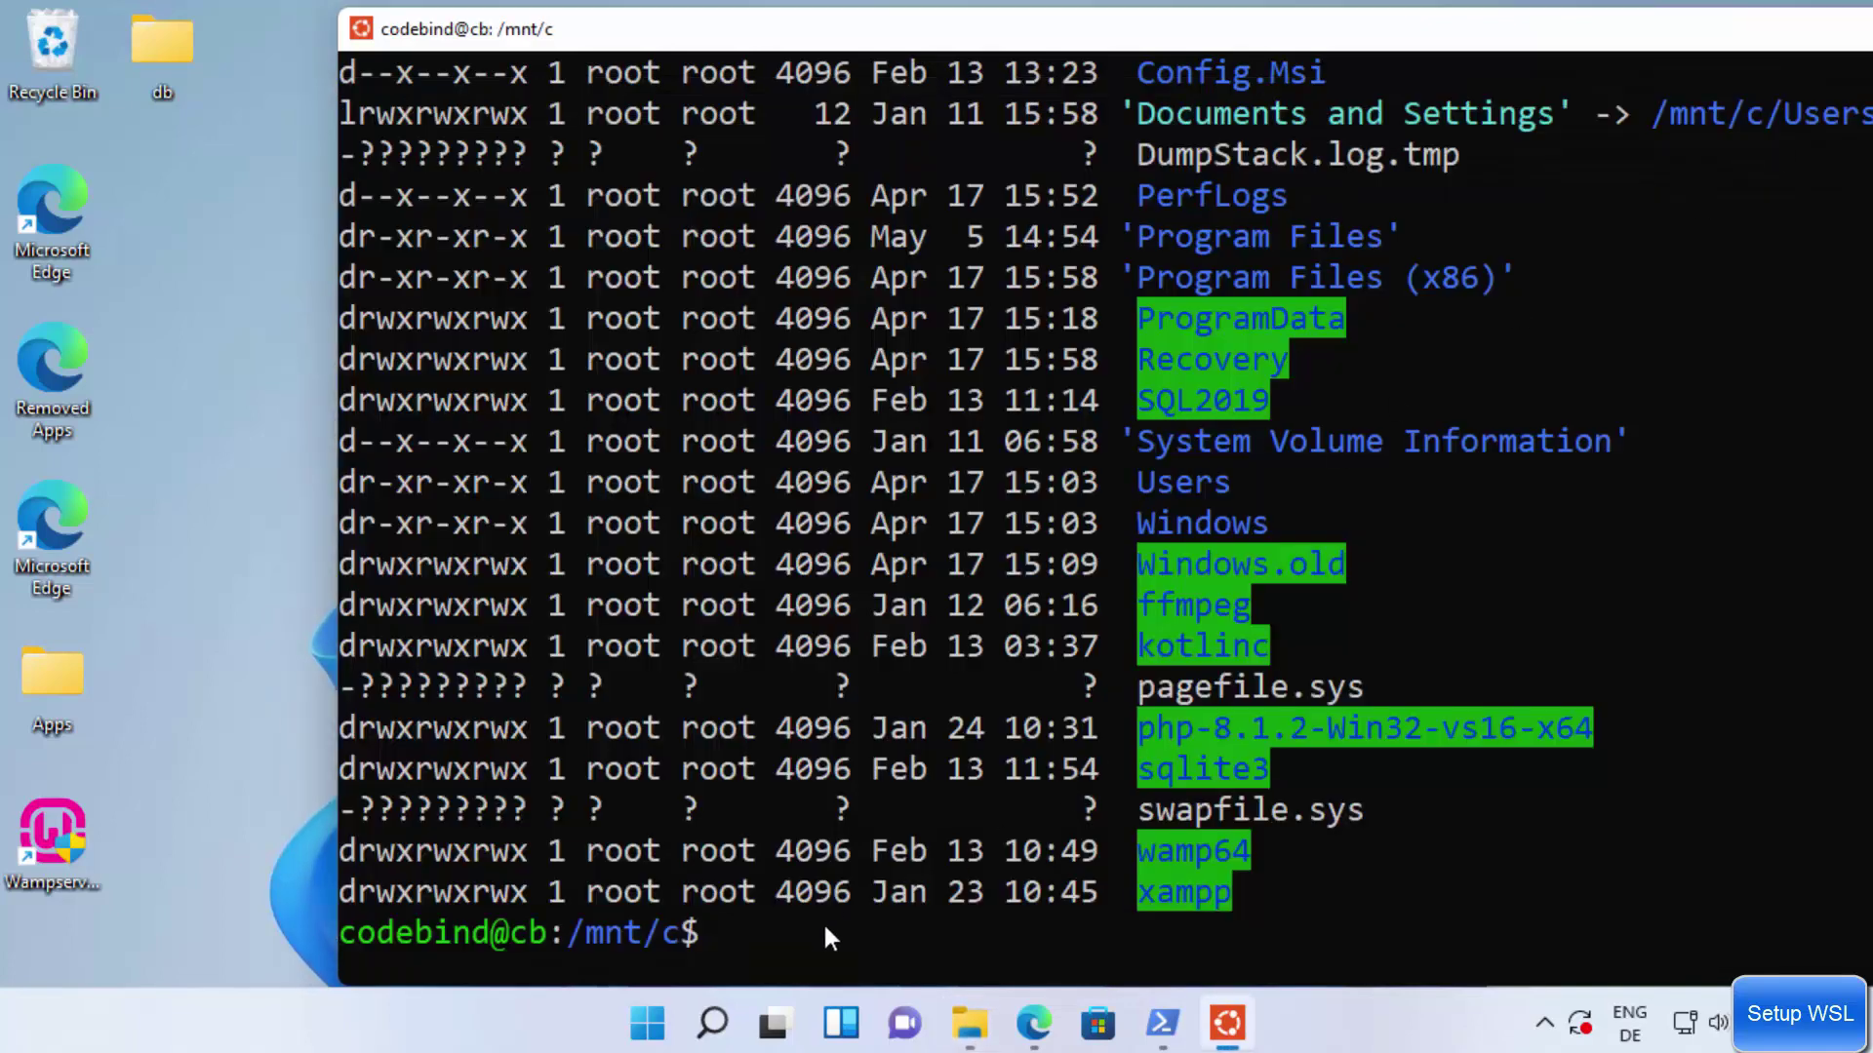
Change the Ubuntu terminal's directory from /mnt/c to Users/codebind/Desktop/.
{"action": "type", "text": "cd Users/"}
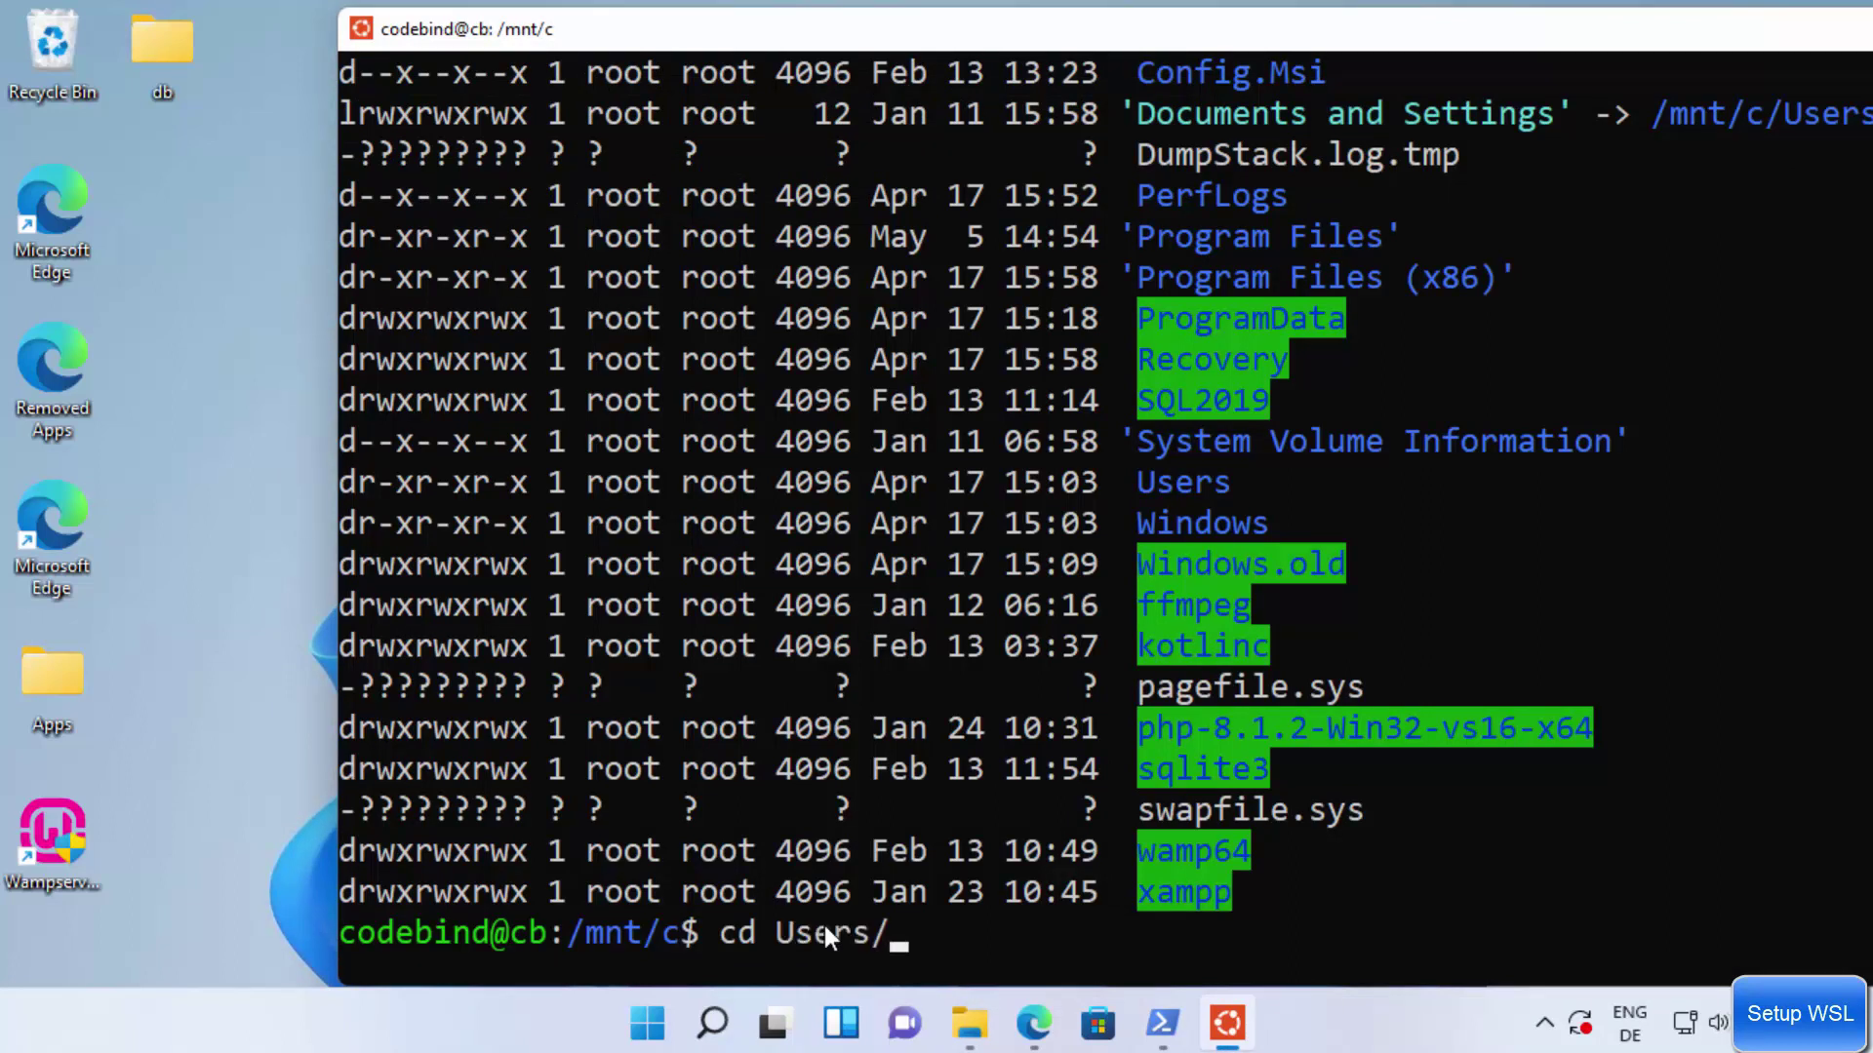
{"action": "type", "text": "co"}
{"action": "key", "text": "Tab"}
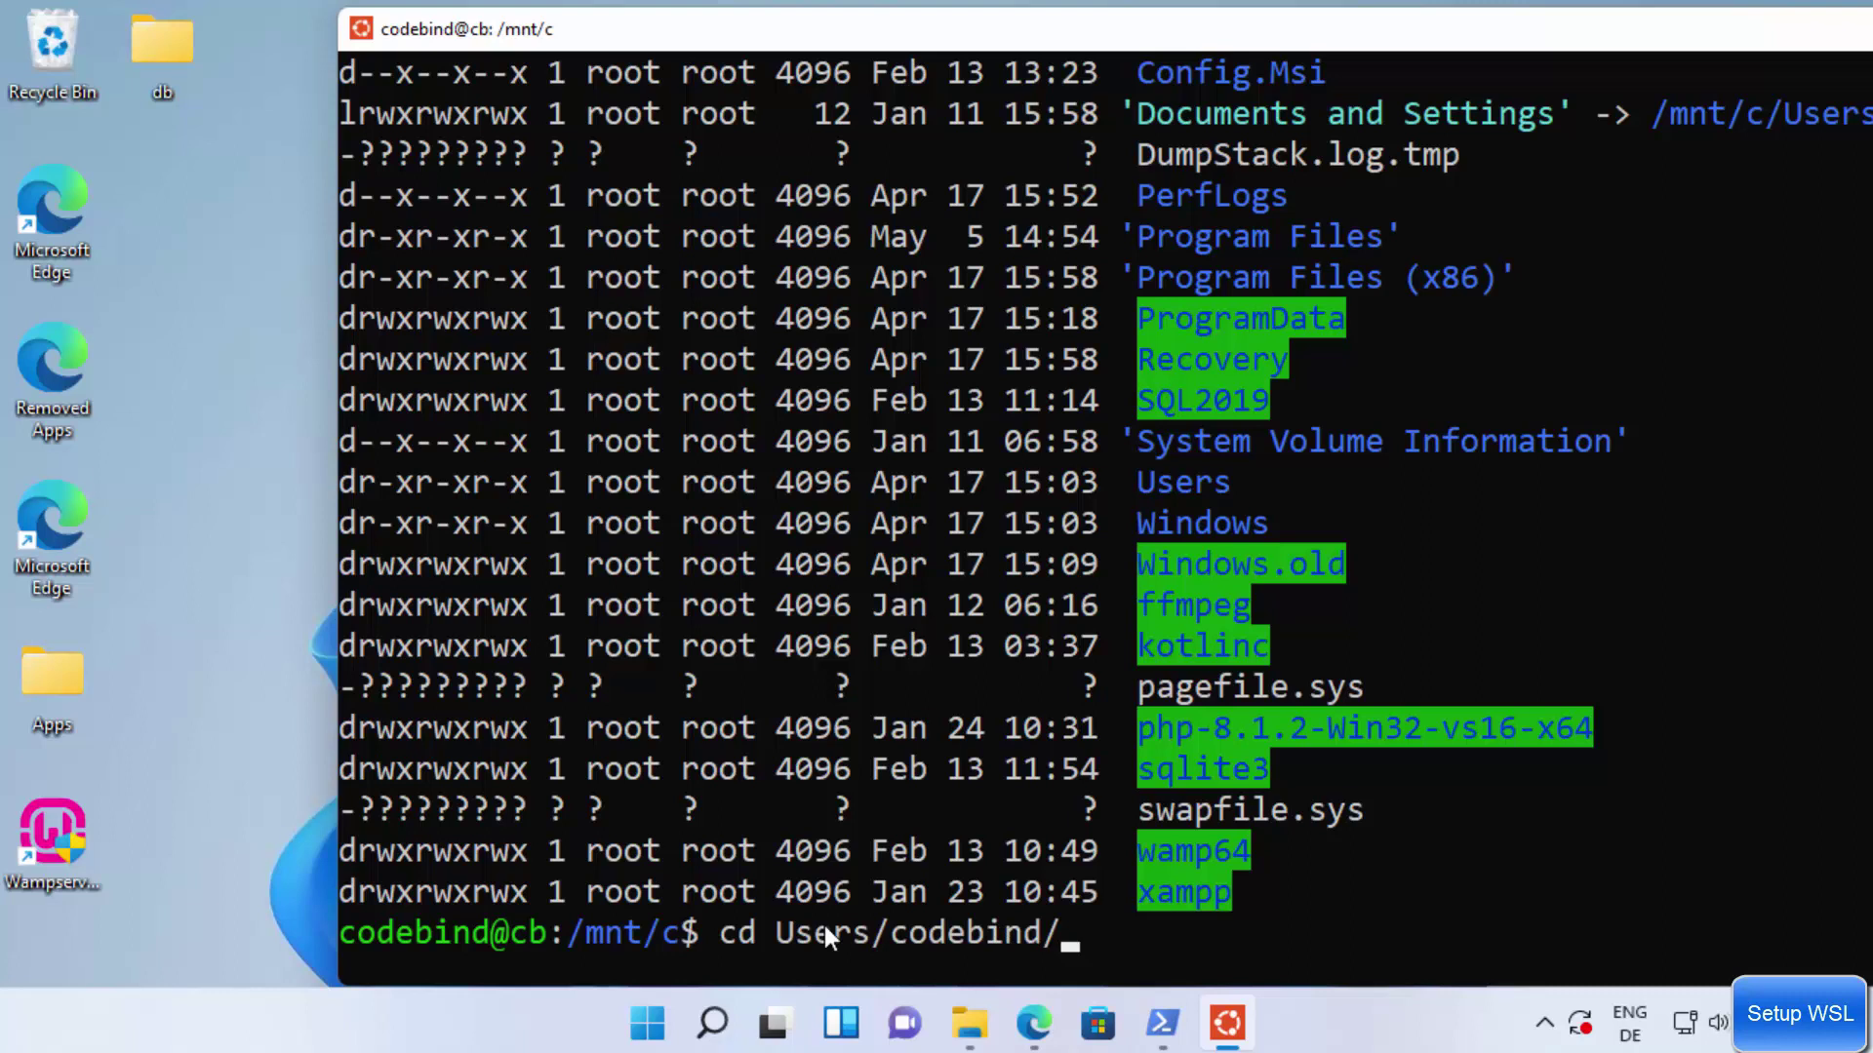
{"action": "type", "text": "De"}
{"action": "key", "text": "Tab"}
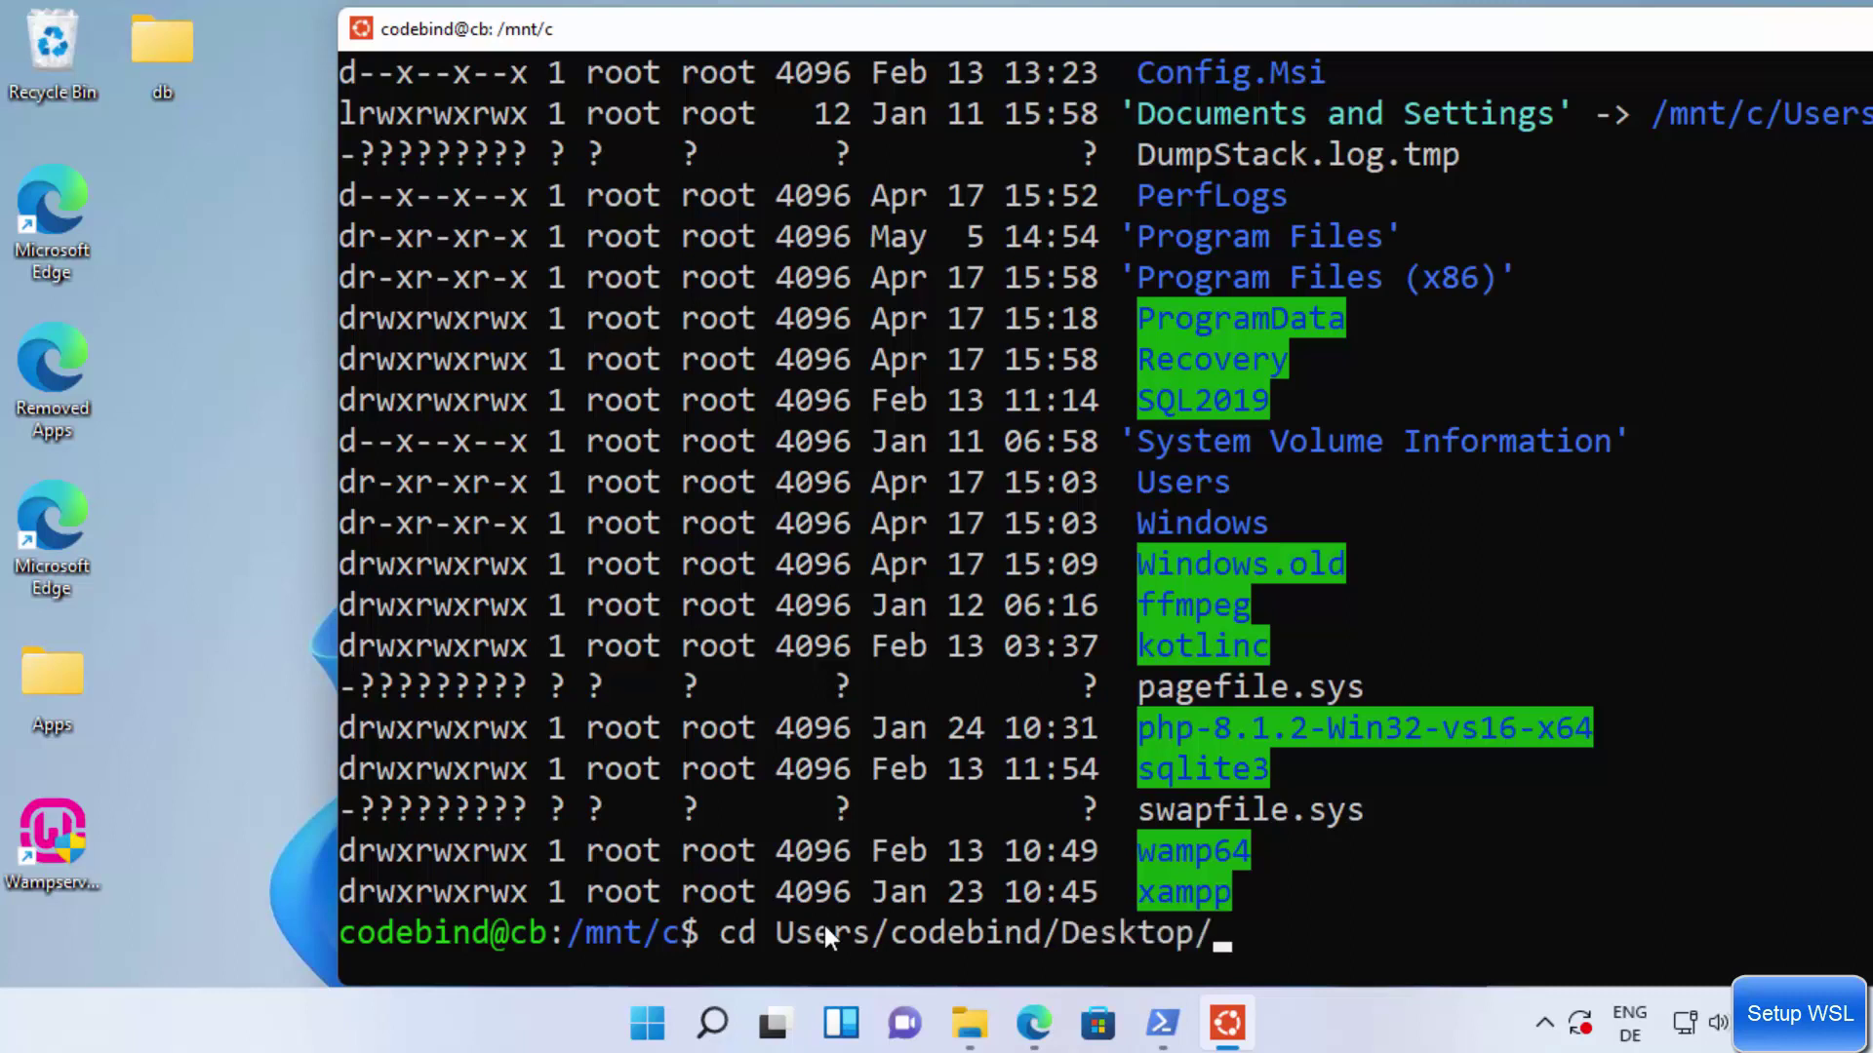
{"action": "key", "text": "Return"}
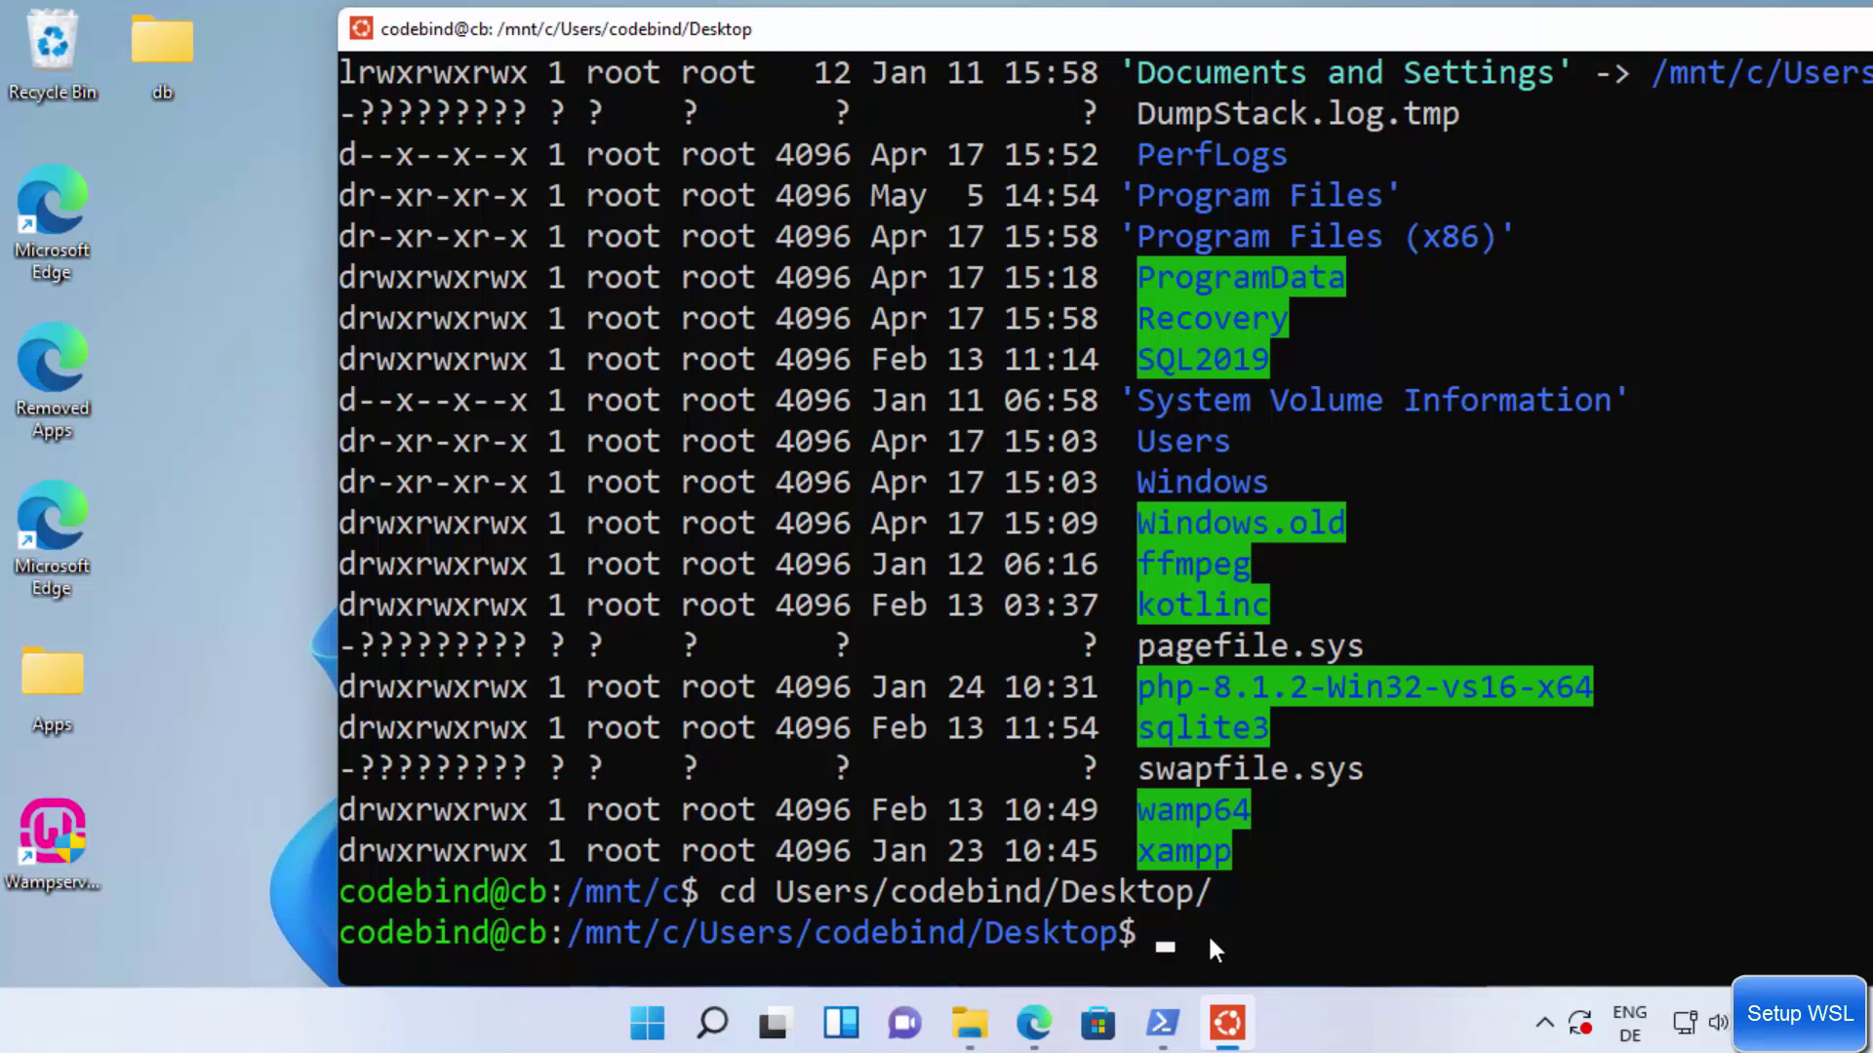
Create an empty file named test.txt on the Windows desktop with the touch command.
{"action": "type", "text": "touch test"}
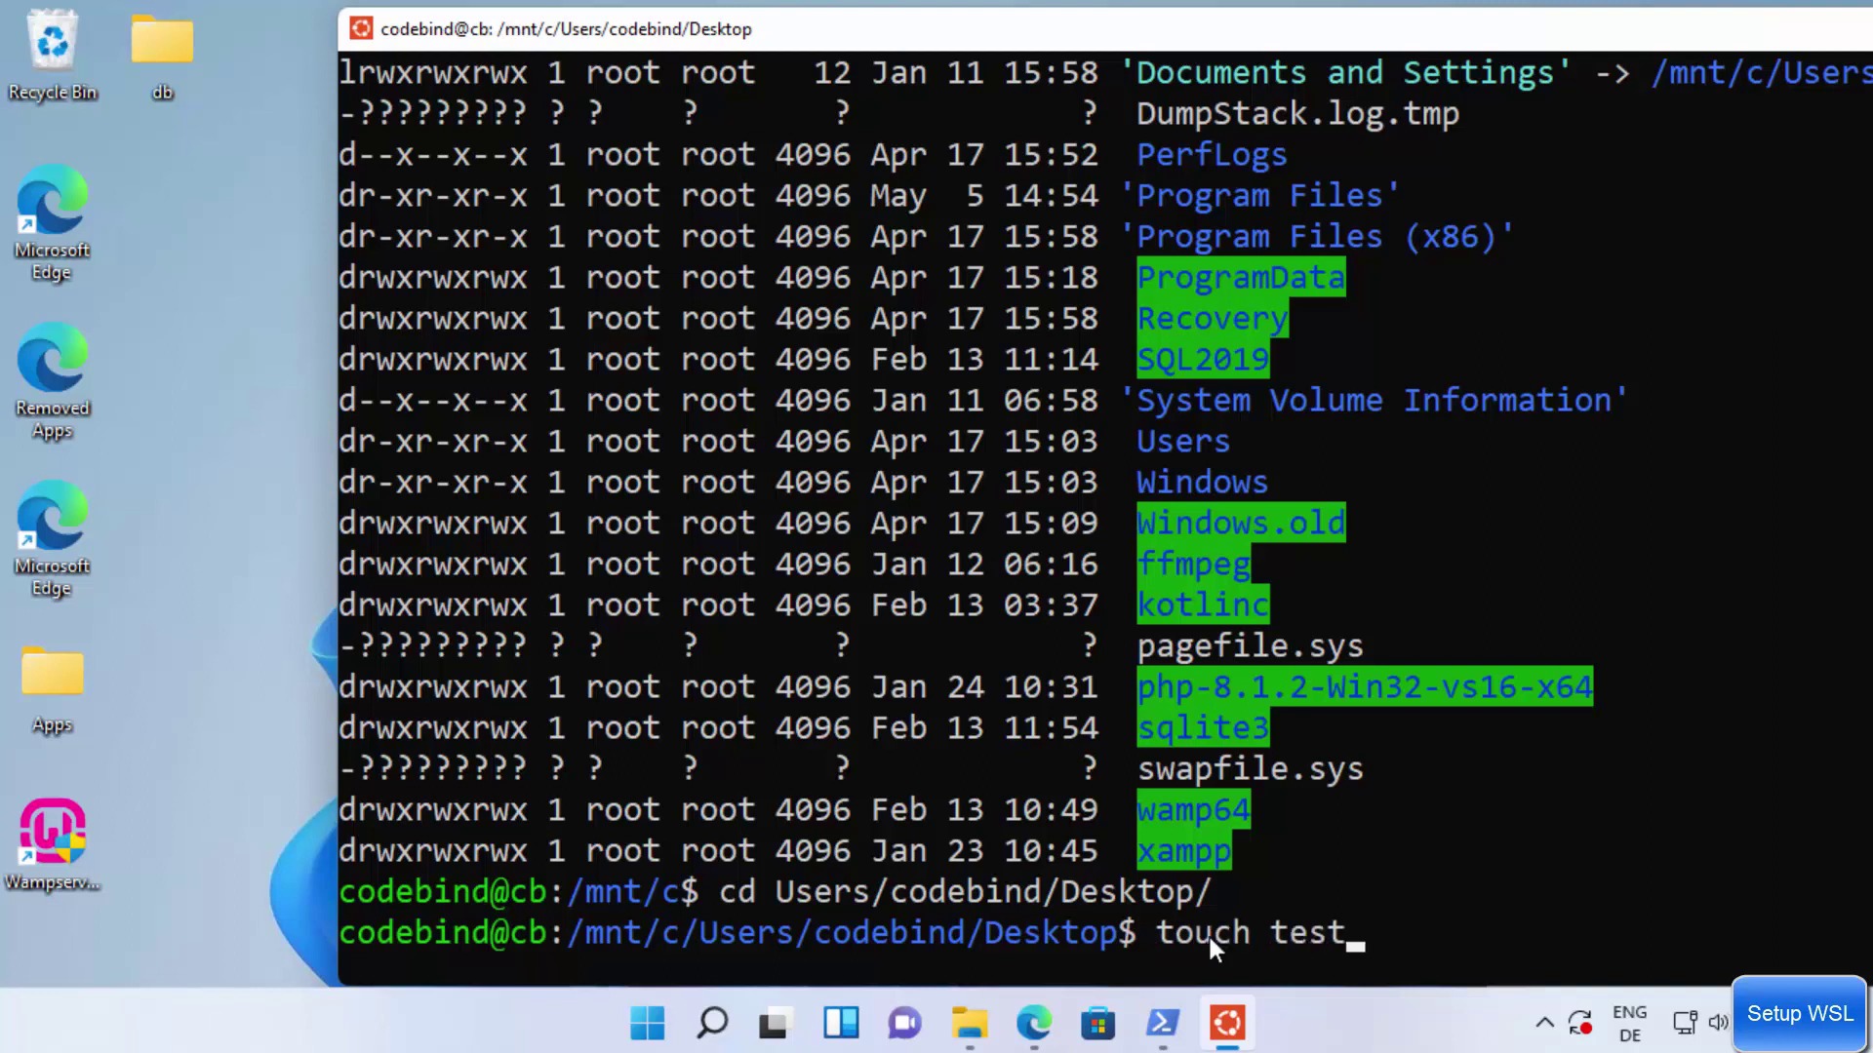
{"action": "type", "text": ".txt"}
{"action": "key", "text": "Return"}
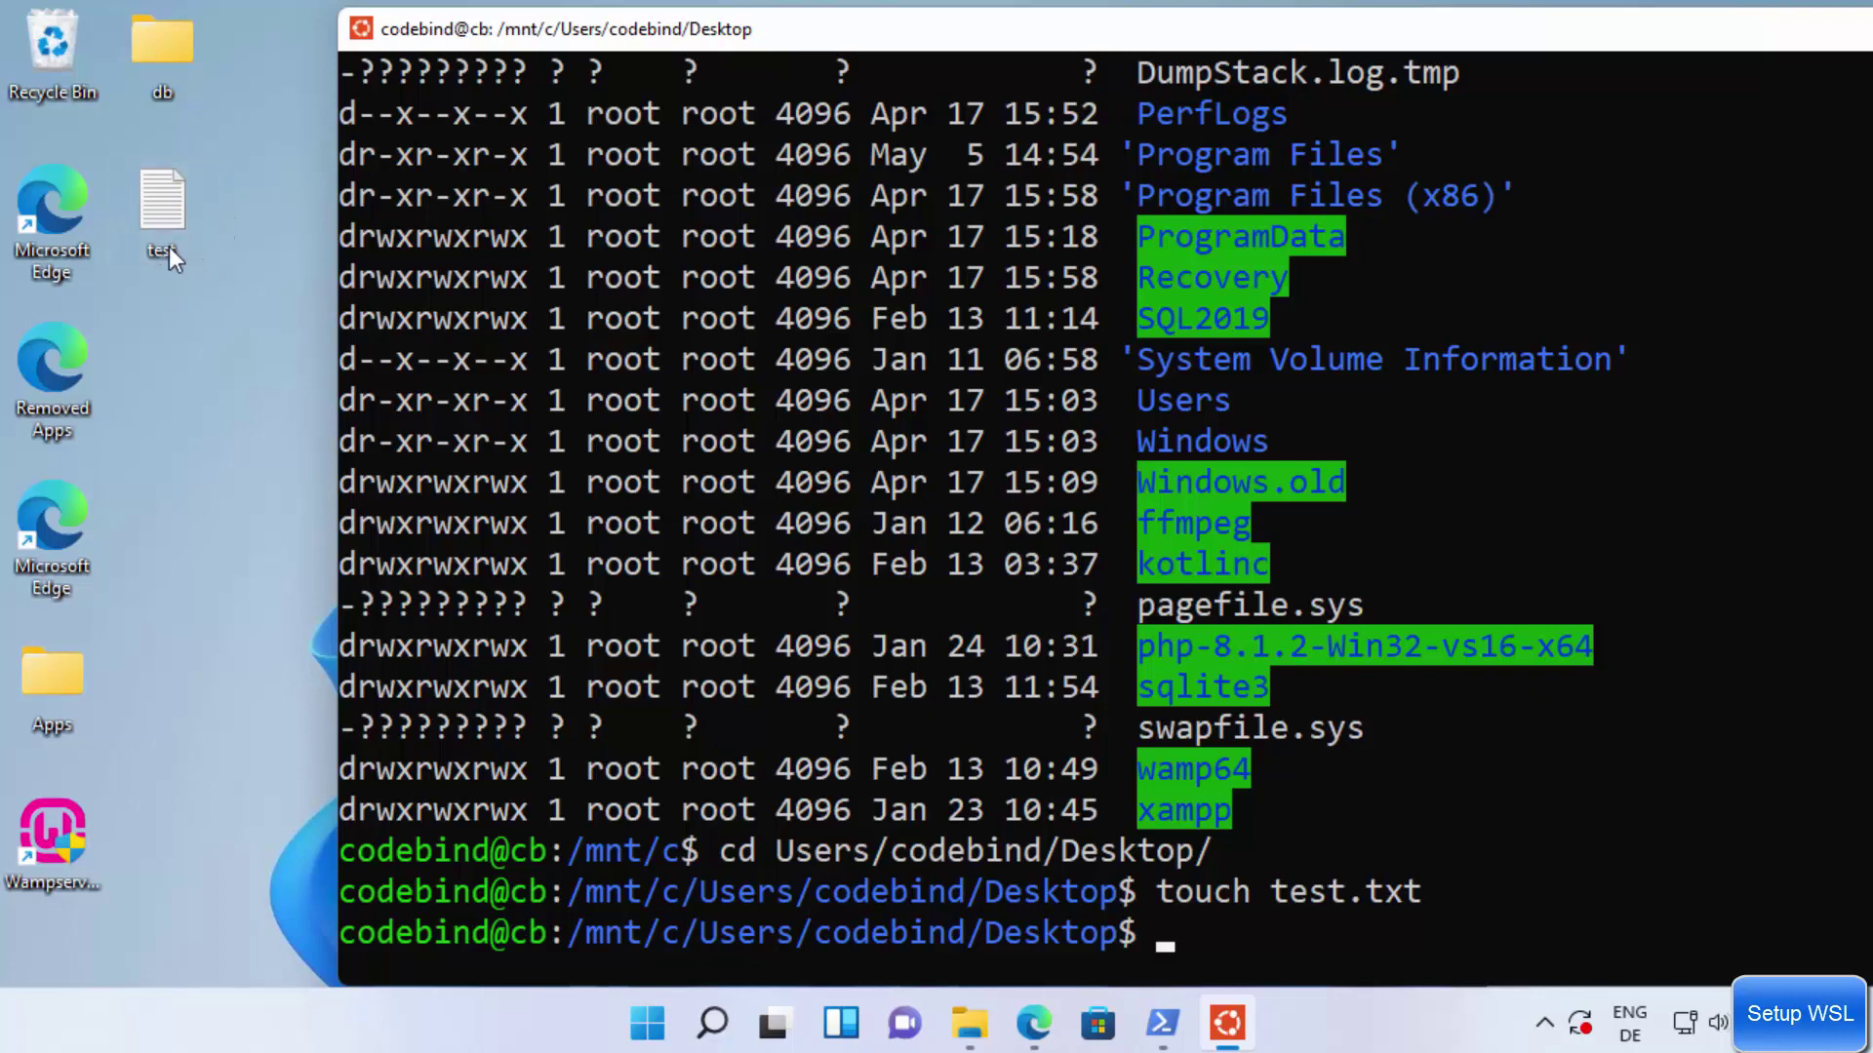
{"action": "left_click", "coordinate": [1256, 639]}
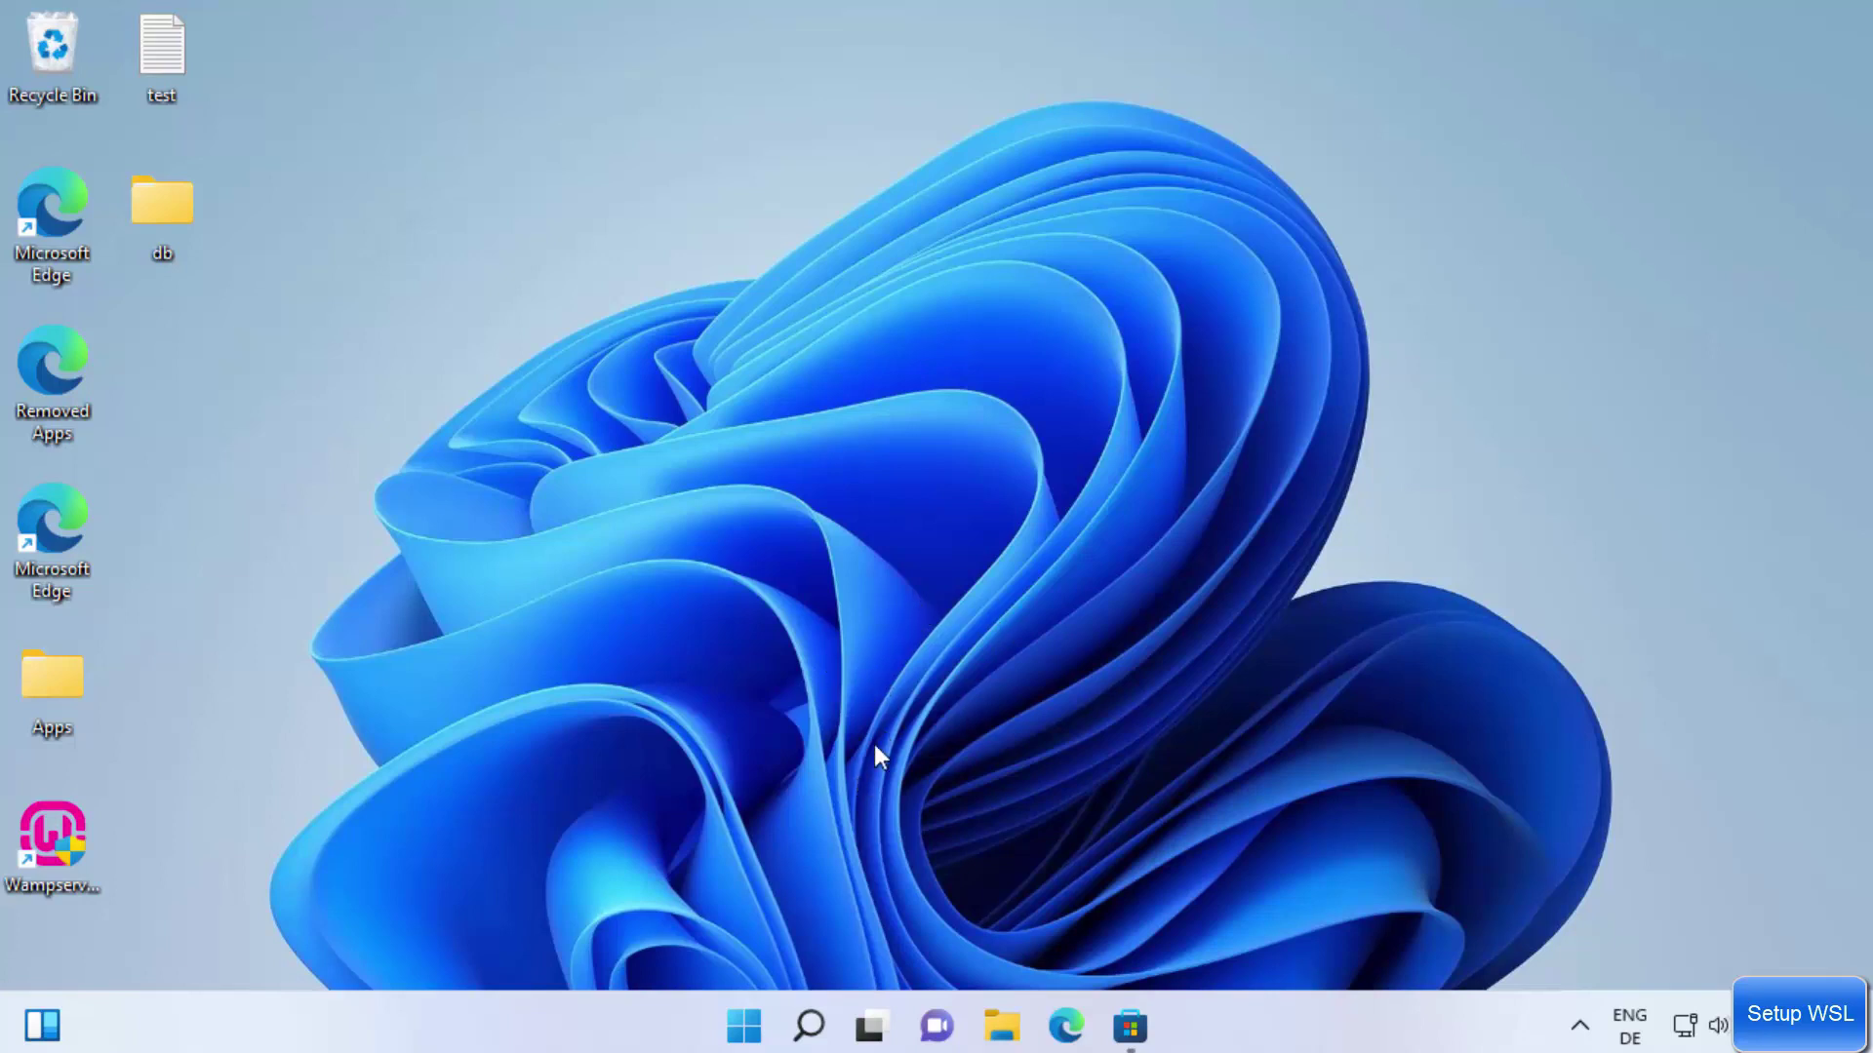
Start the Linux shell with bash in a new Command Prompt window and list the contents of the user folder.
{"action": "left_click", "coordinate": [808, 1027]}
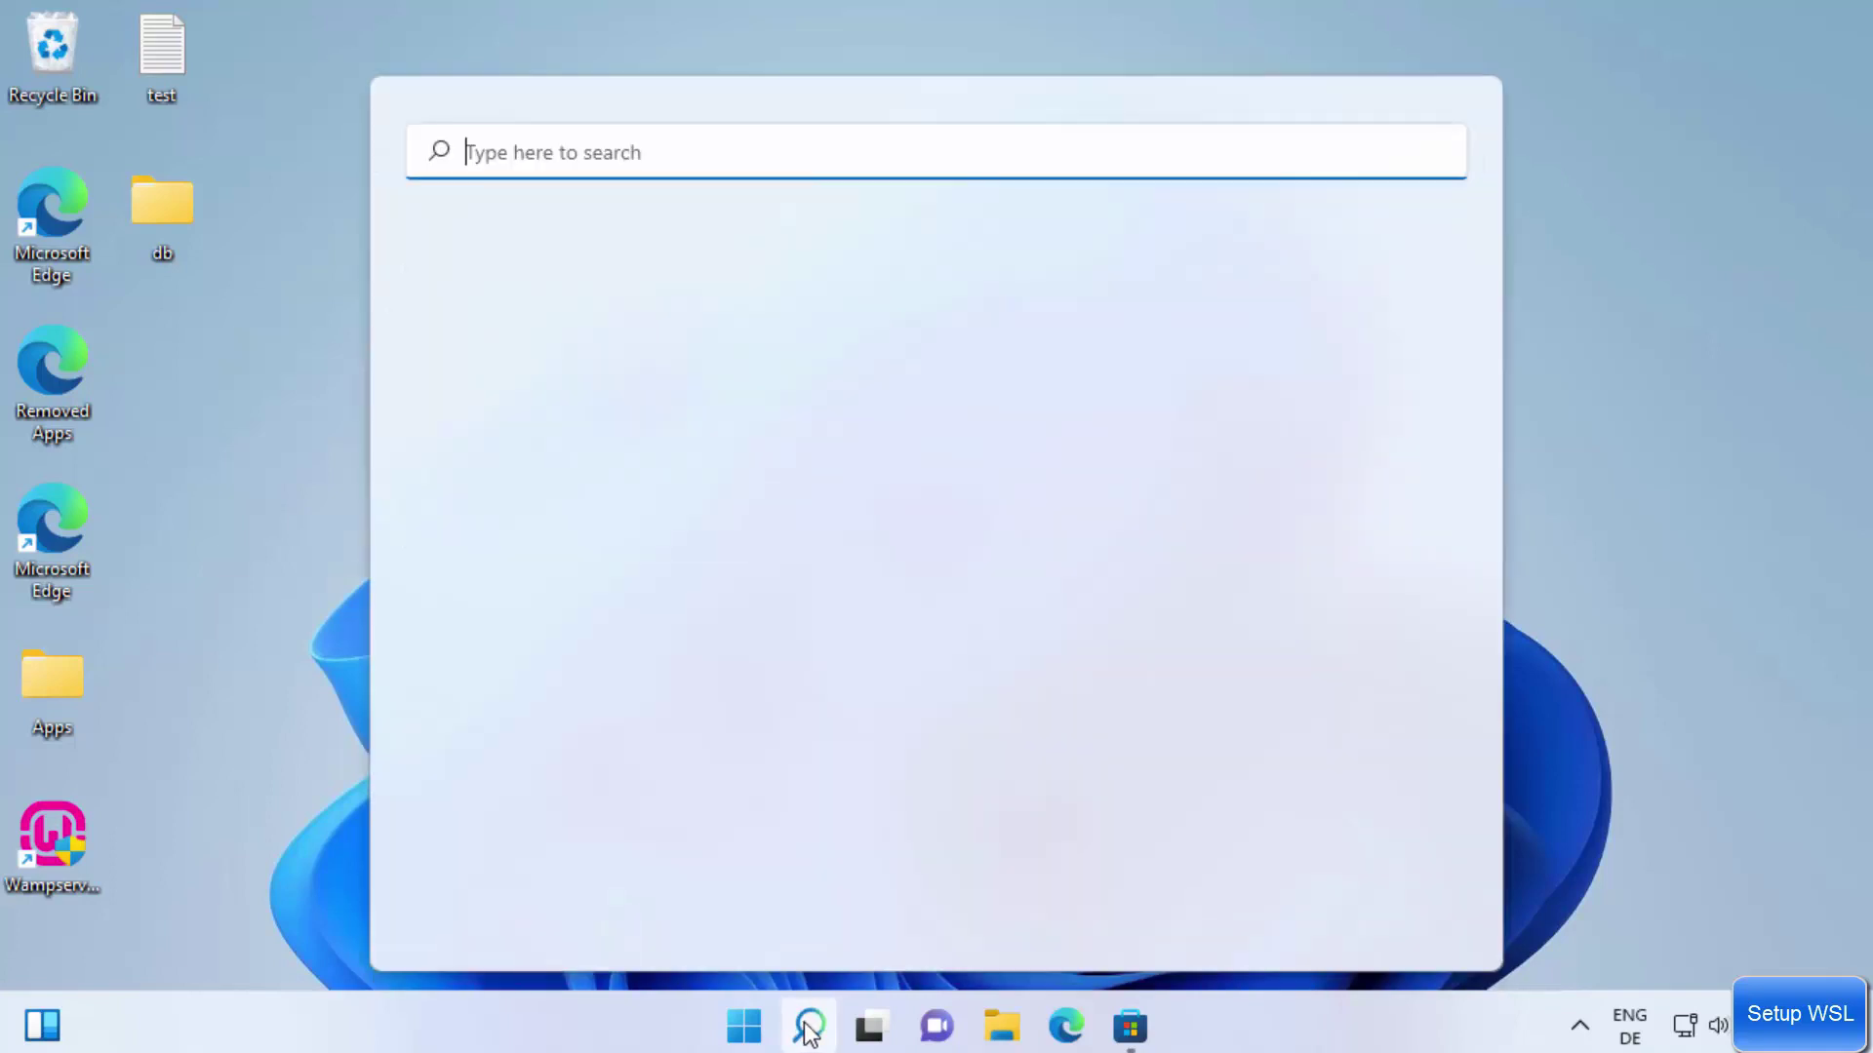
{"action": "type", "text": "cmd"}
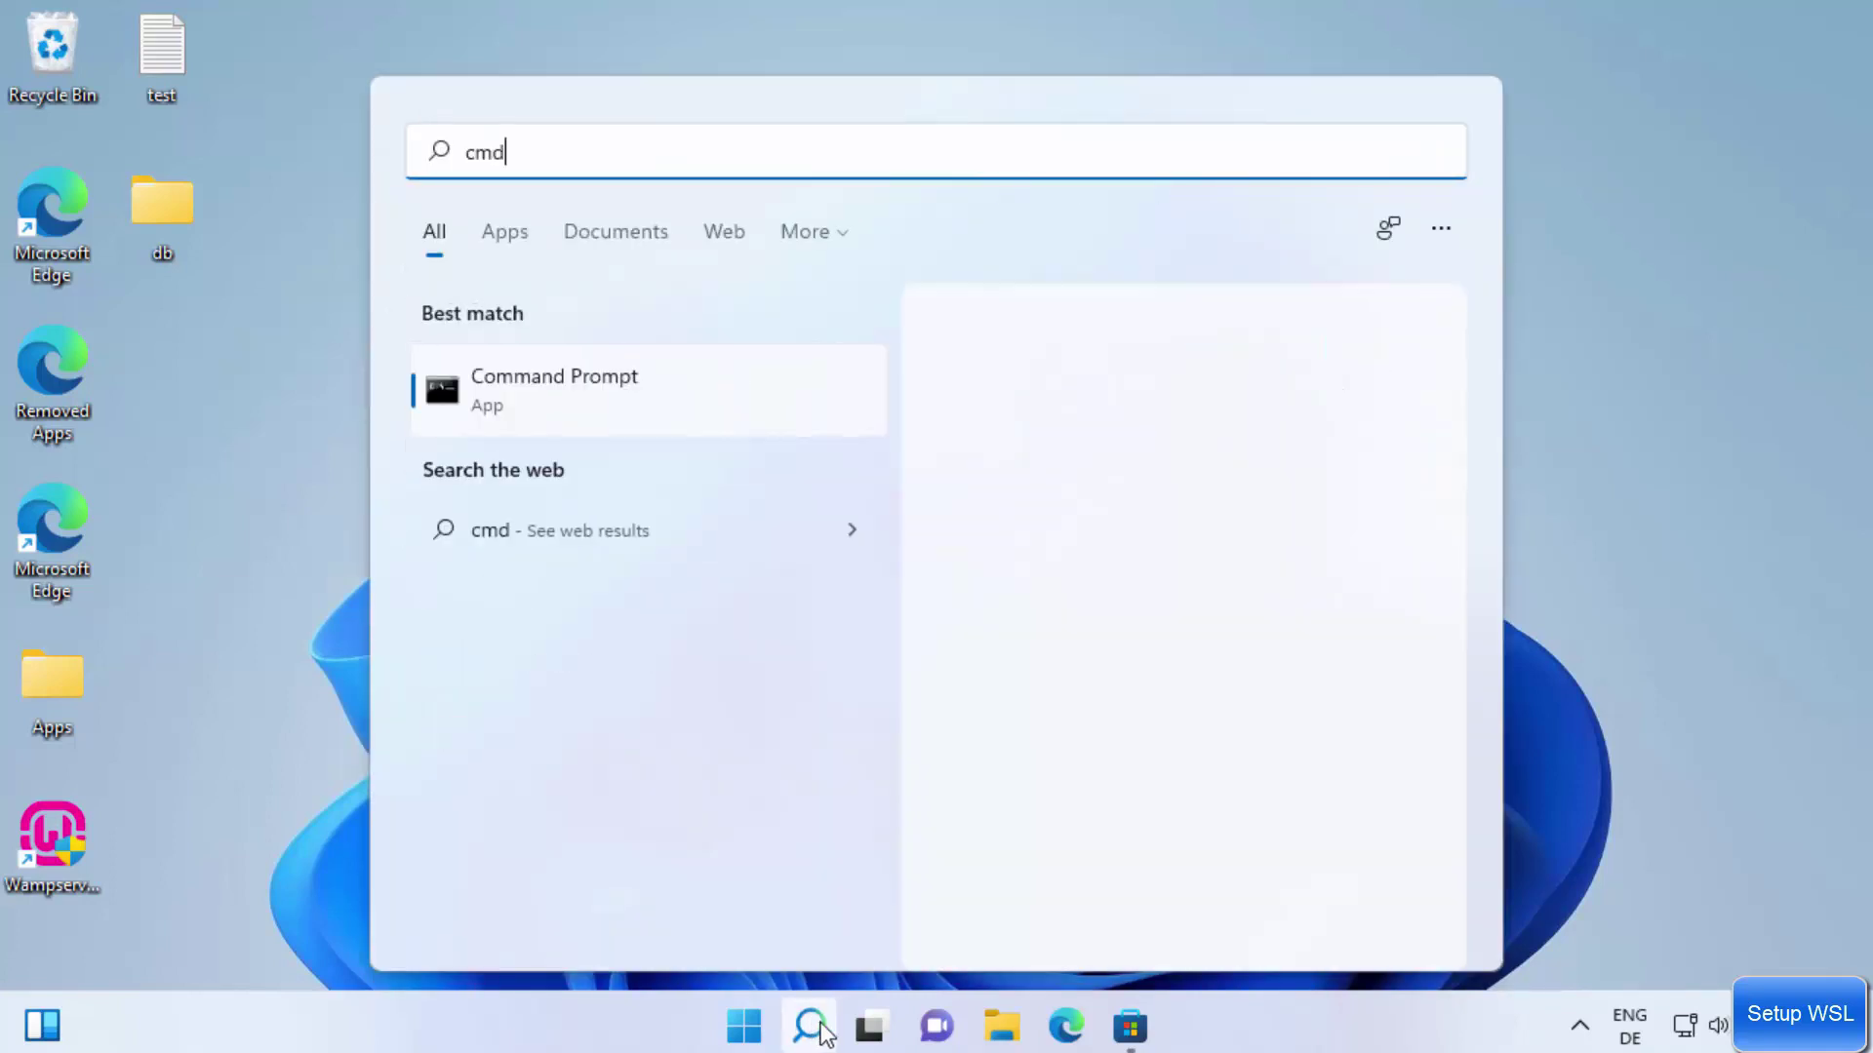
{"action": "left_click", "coordinate": [634, 392]}
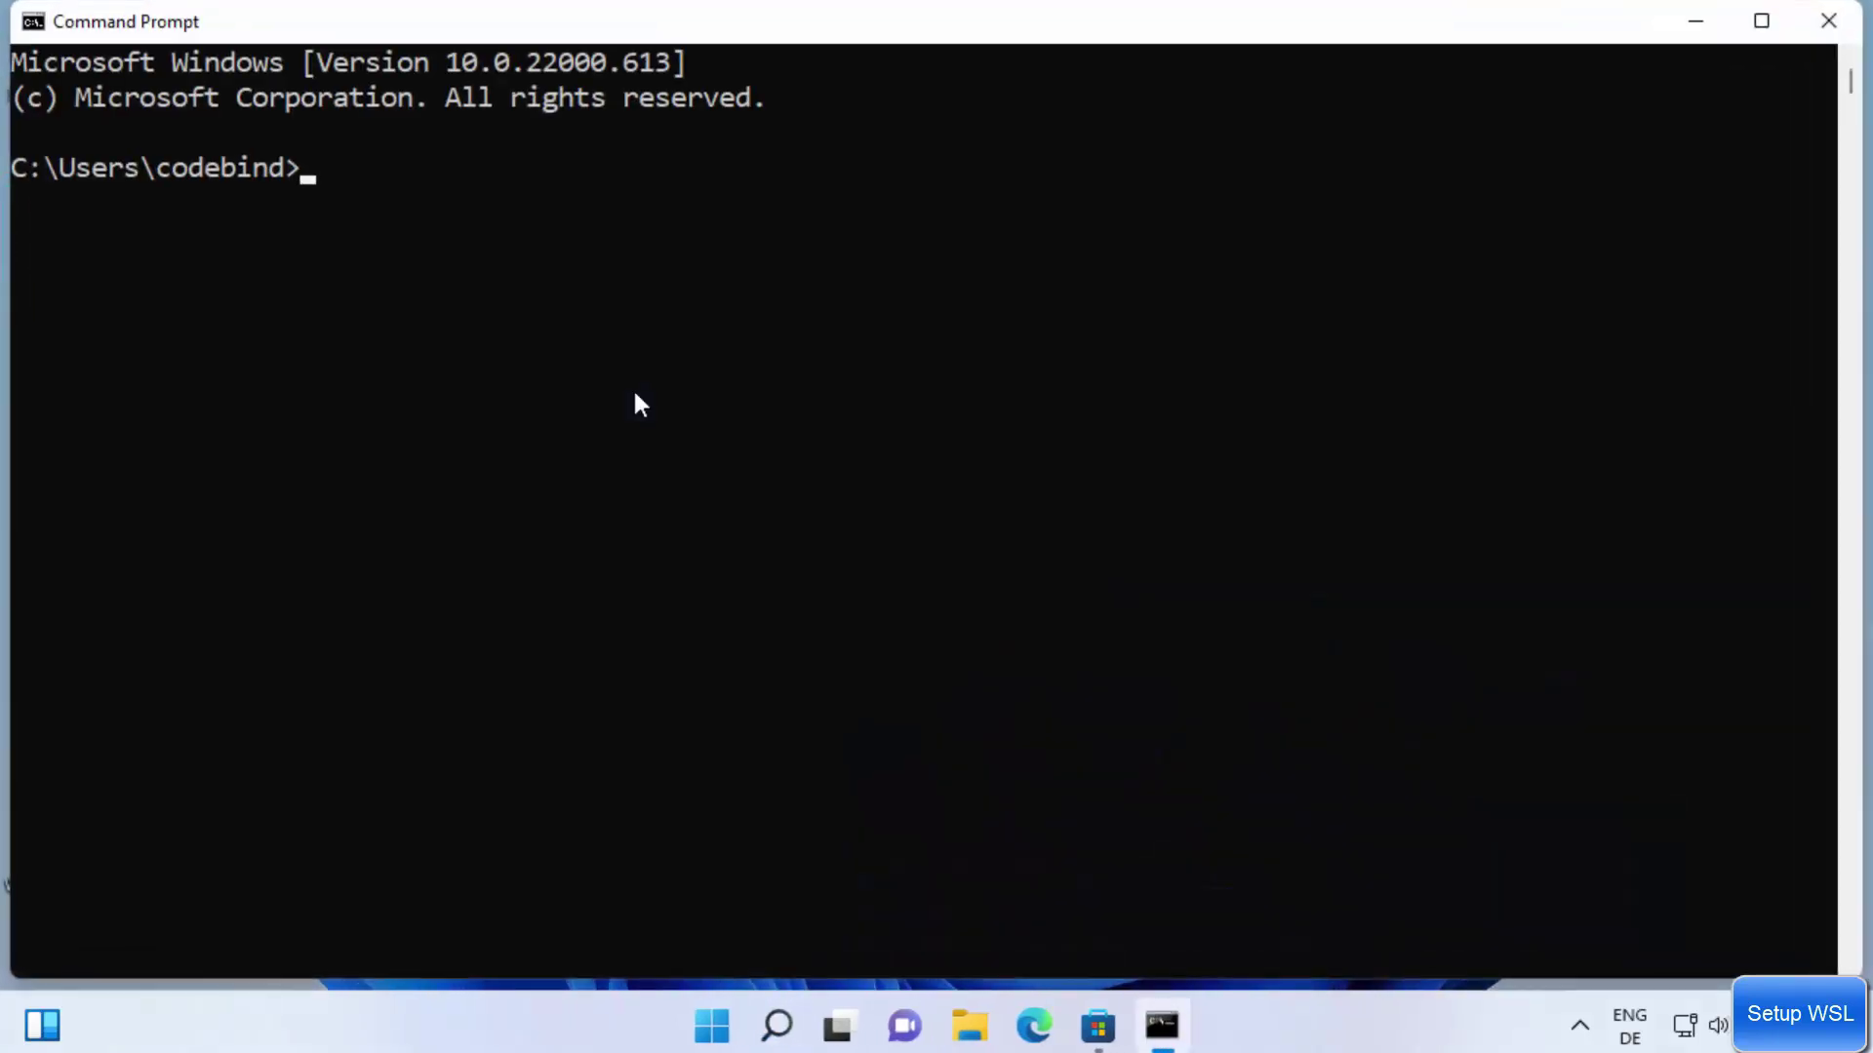
{"action": "type", "text": "bash"}
{"action": "key", "text": "Return"}
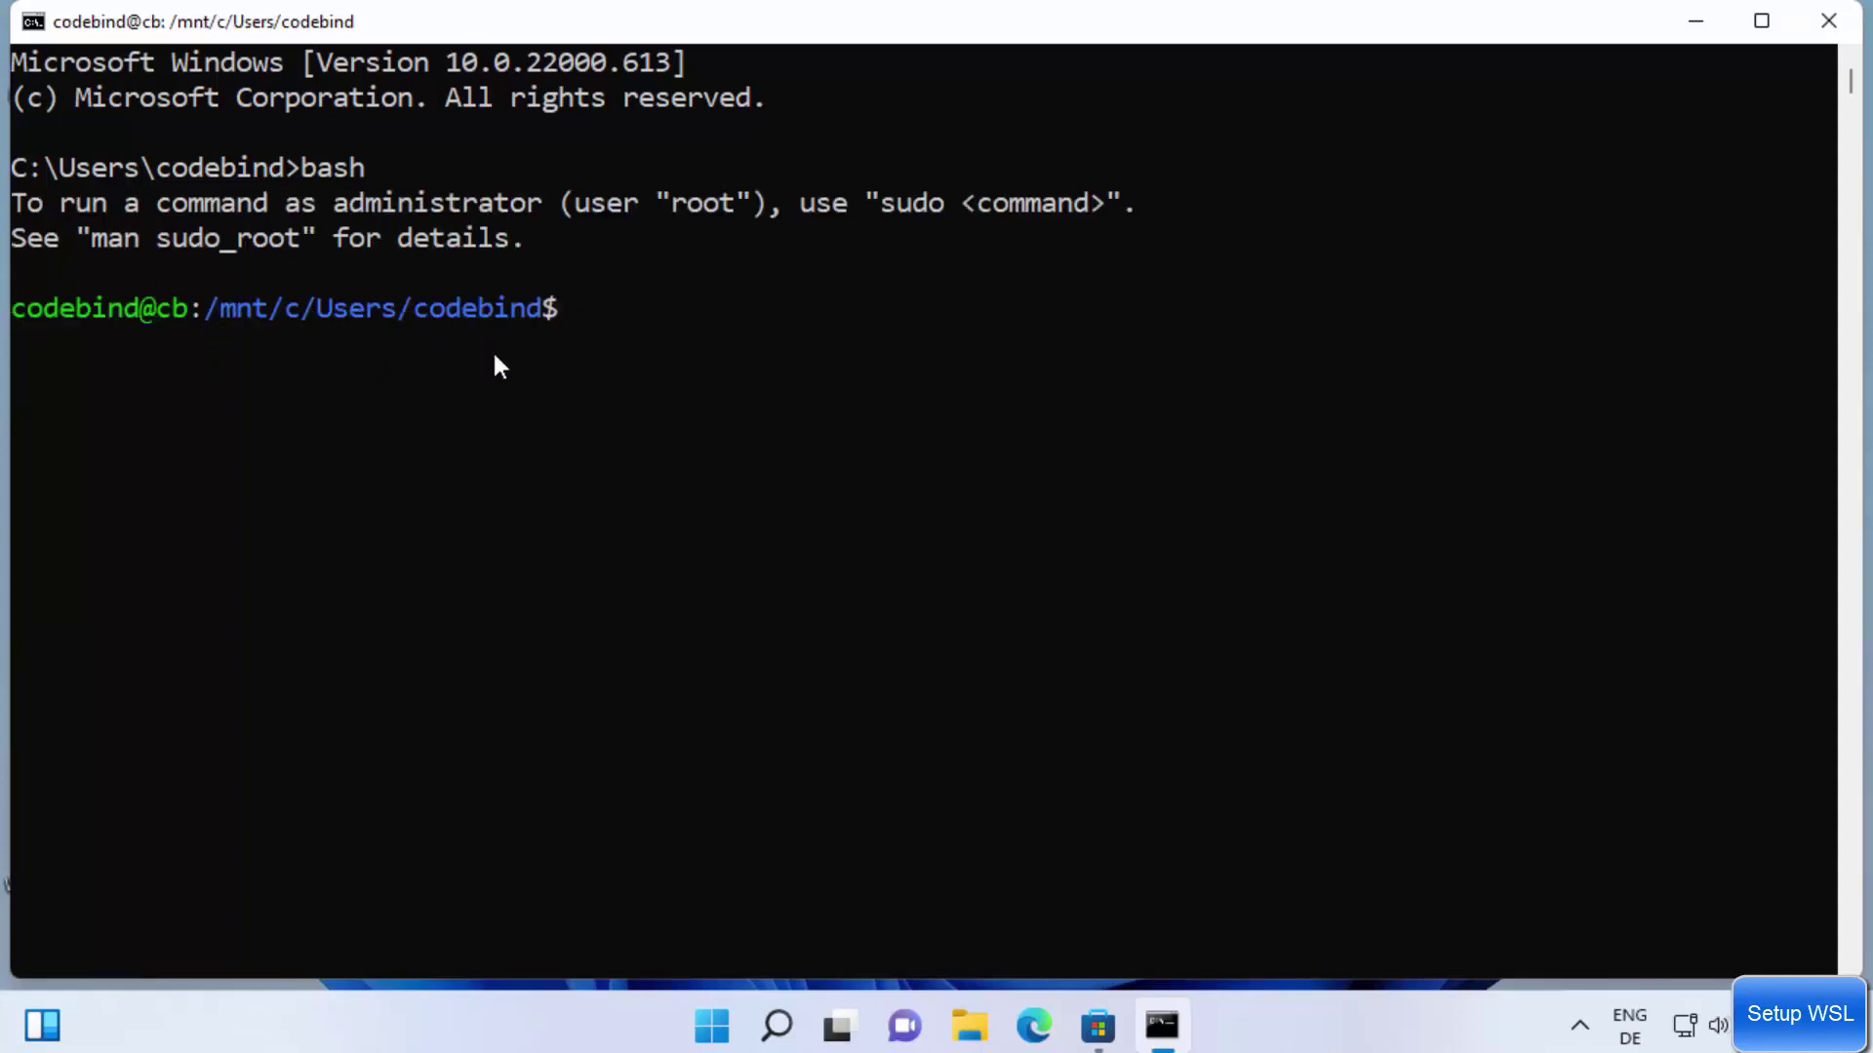
{"action": "left_click", "coordinate": [590, 313]}
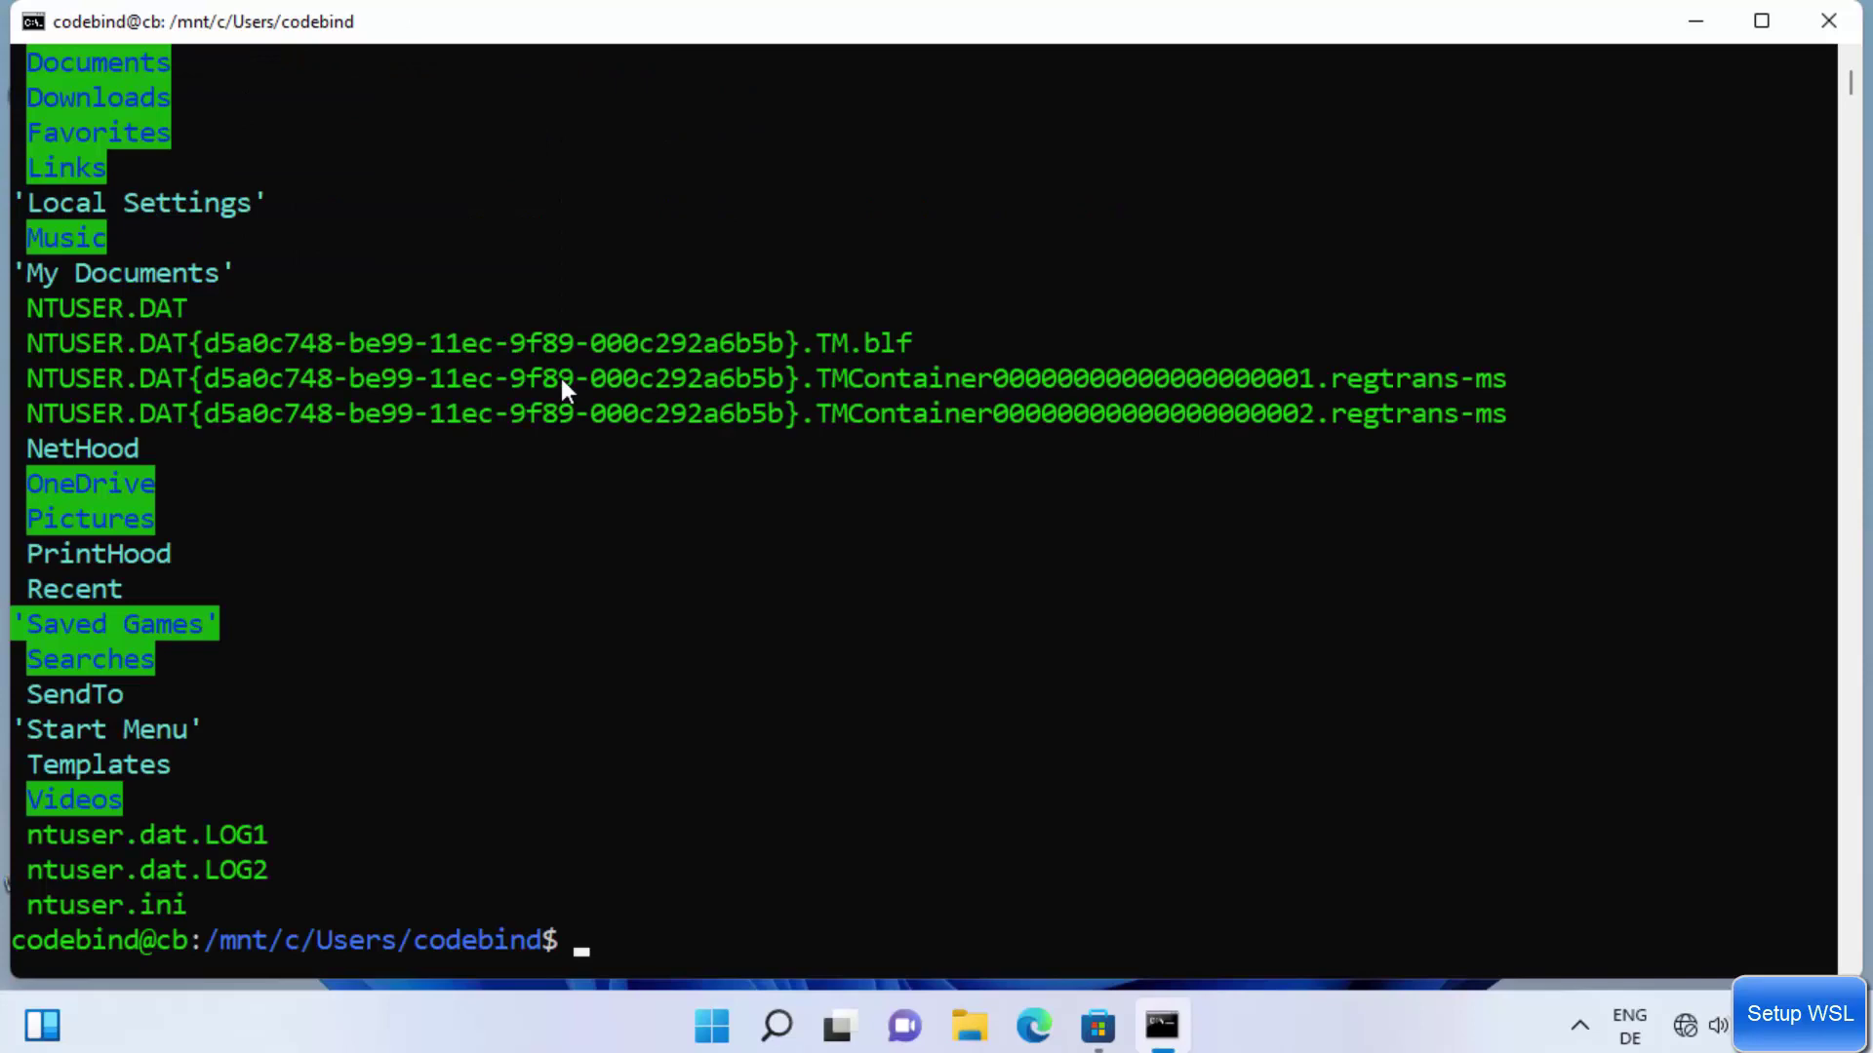
{"action": "left_click", "coordinate": [802, 459]}
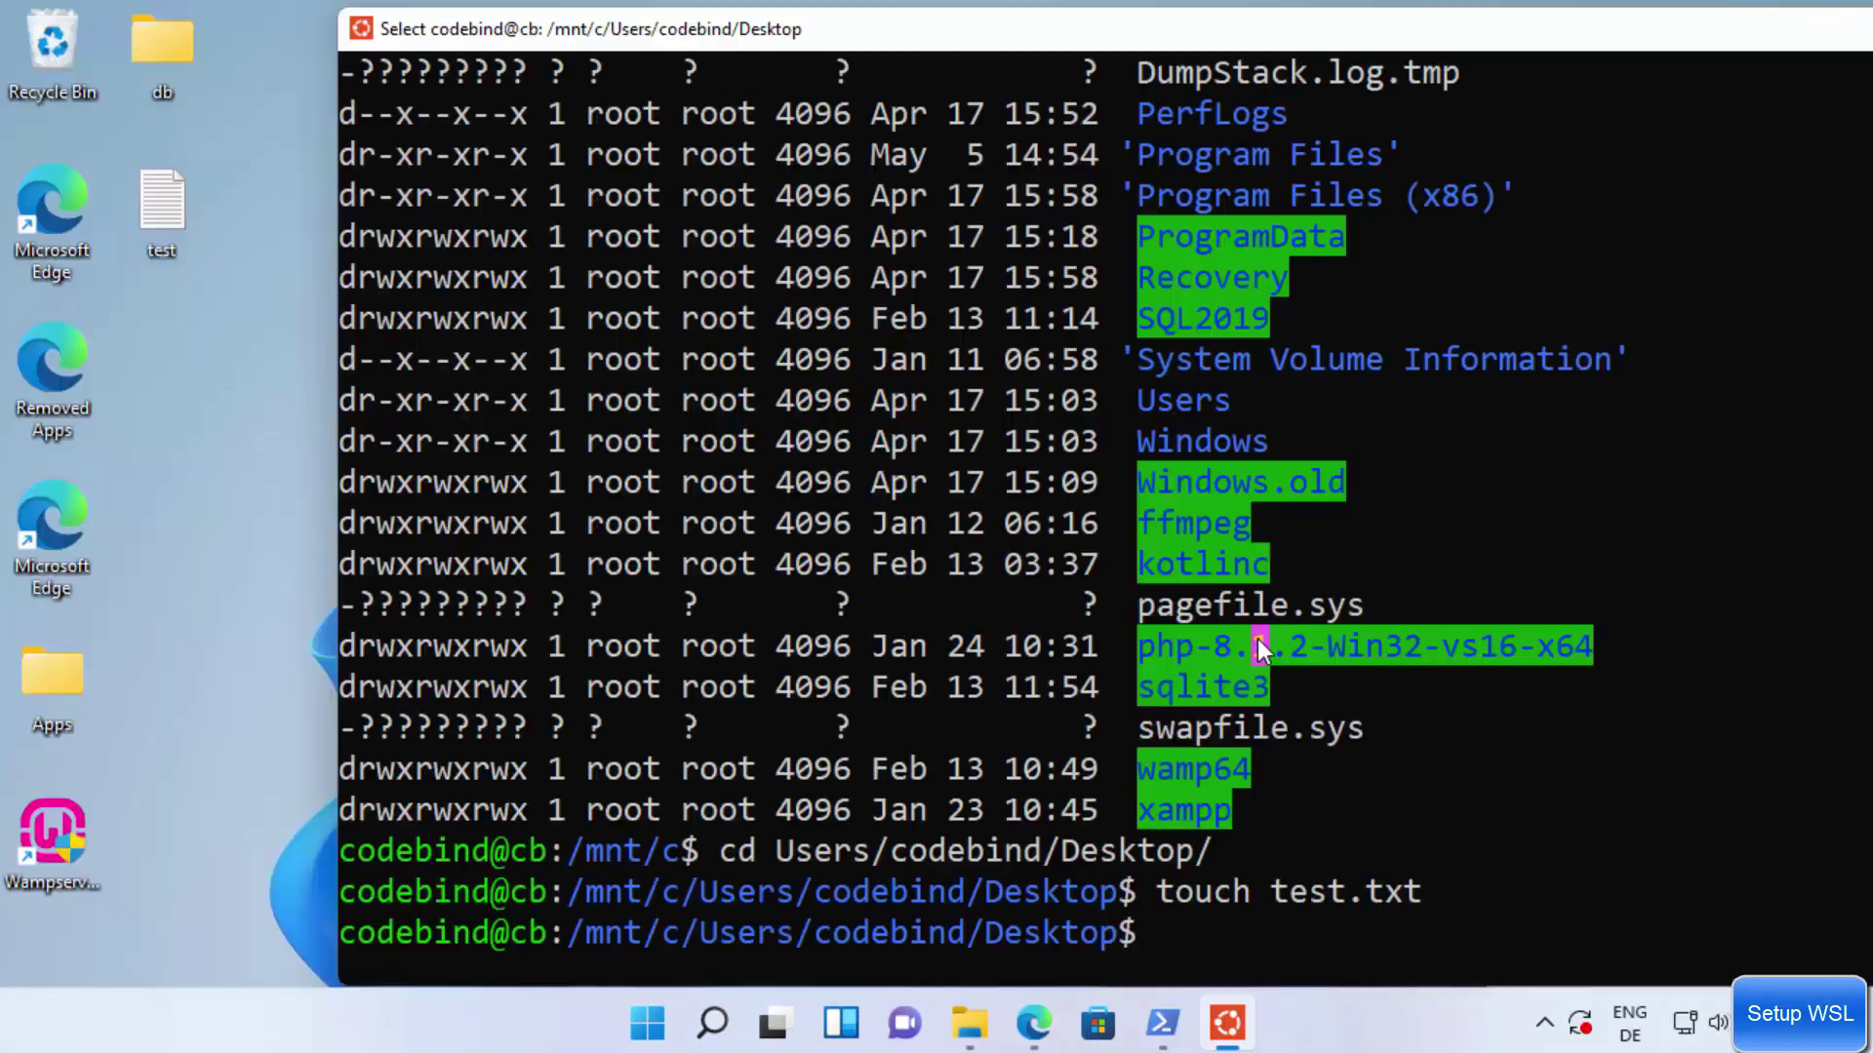